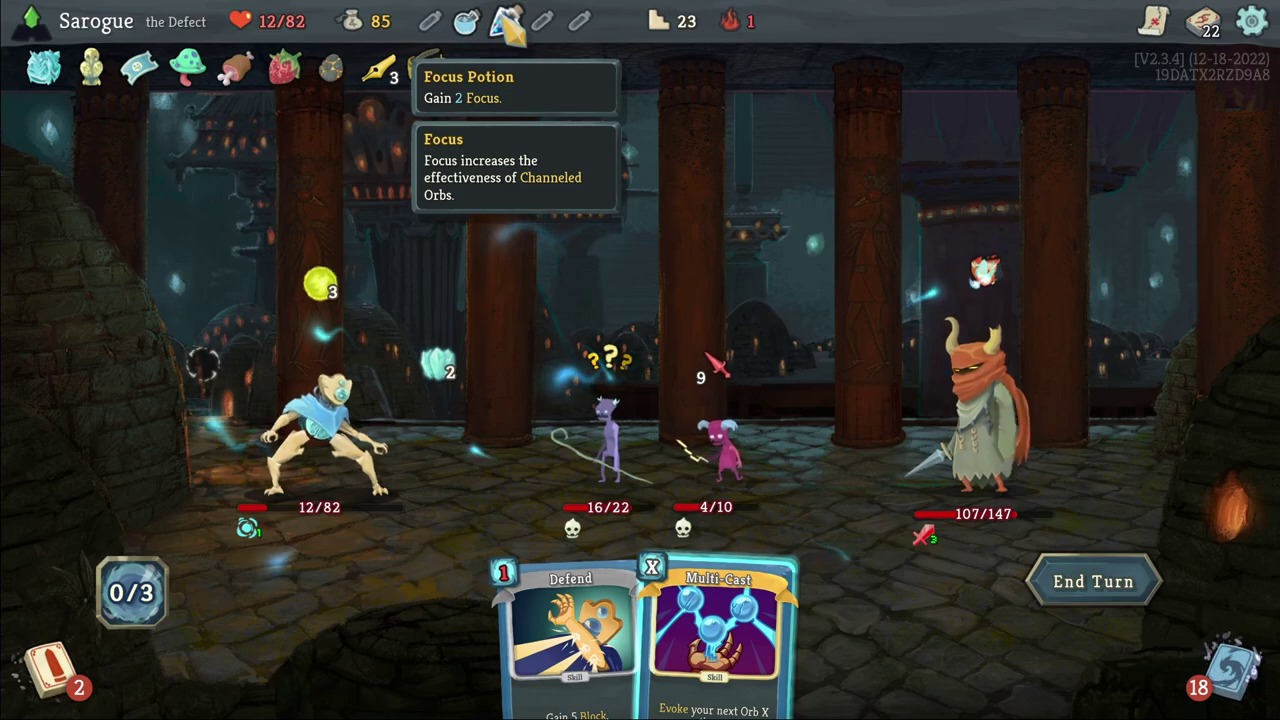
# Step: End the fourth turn without spending the Focus Potion
pyautogui.click(507, 22)
pyautogui.click(507, 22)
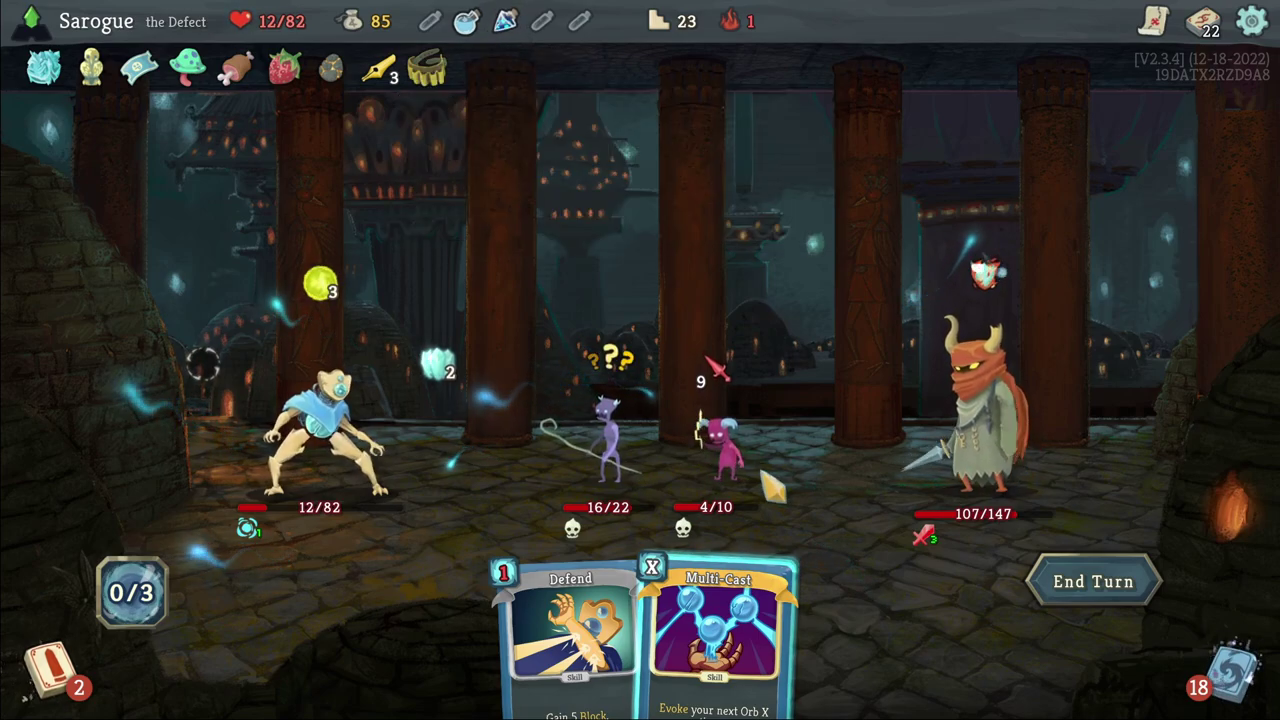
pyautogui.press('e')
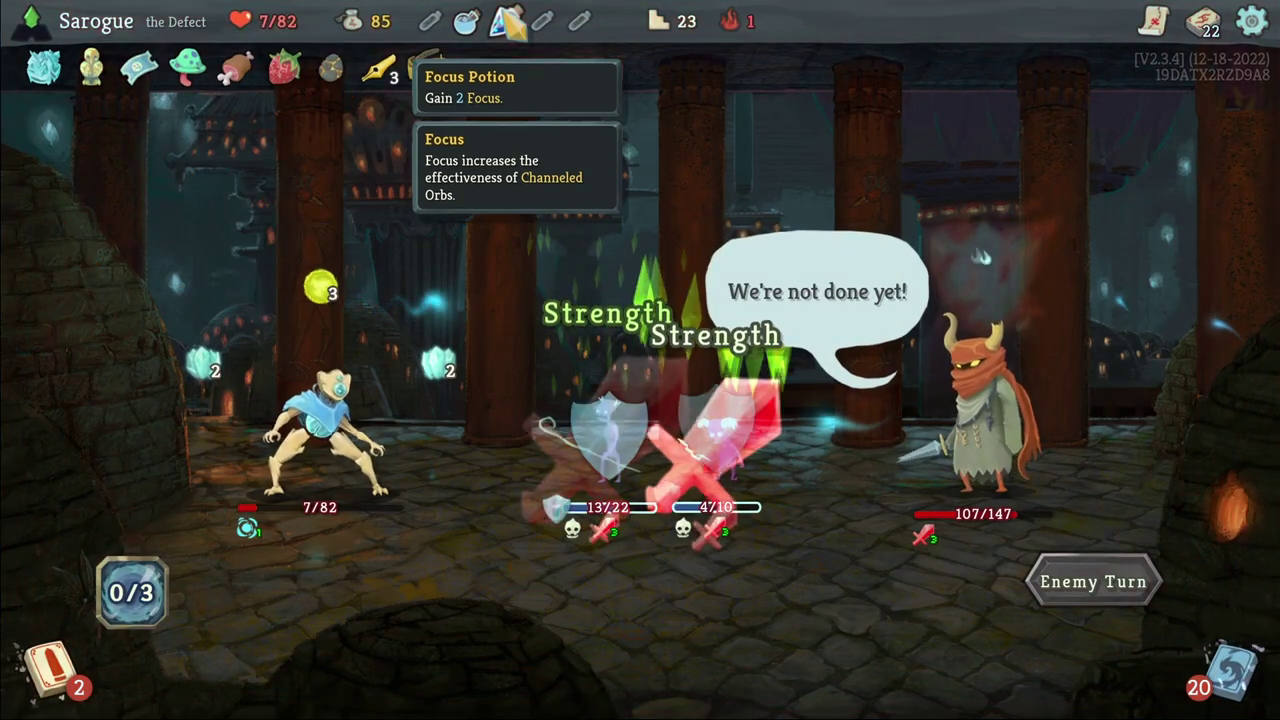
# Step: Drink the Focus Potion and play the Loop, Recursion and one Defend card
pyautogui.click(507, 22)
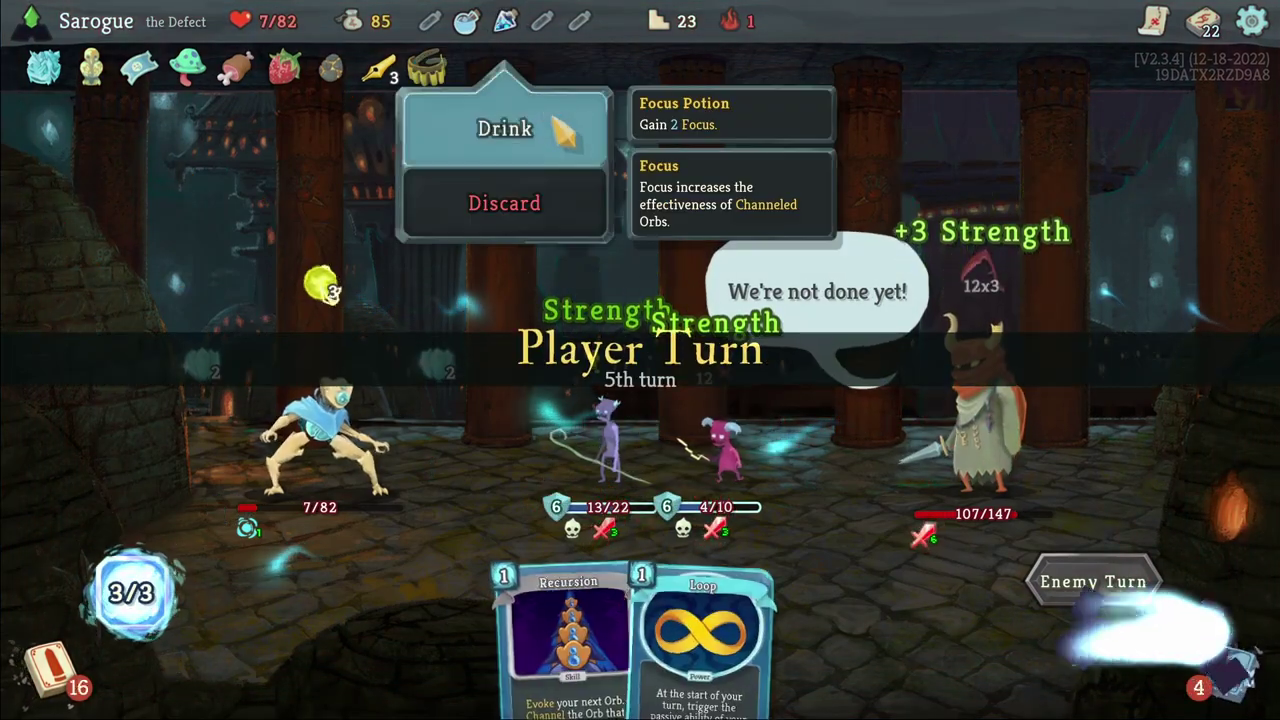
pyautogui.click(548, 118)
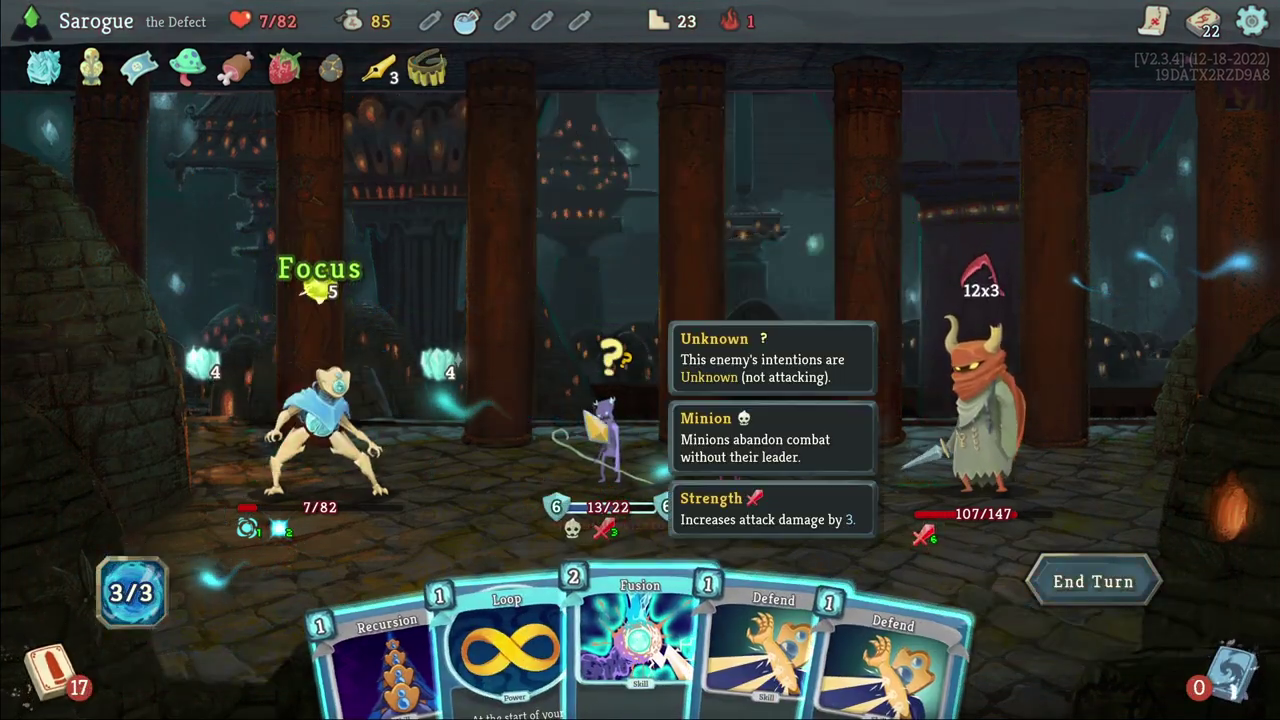
pyautogui.click(548, 652)
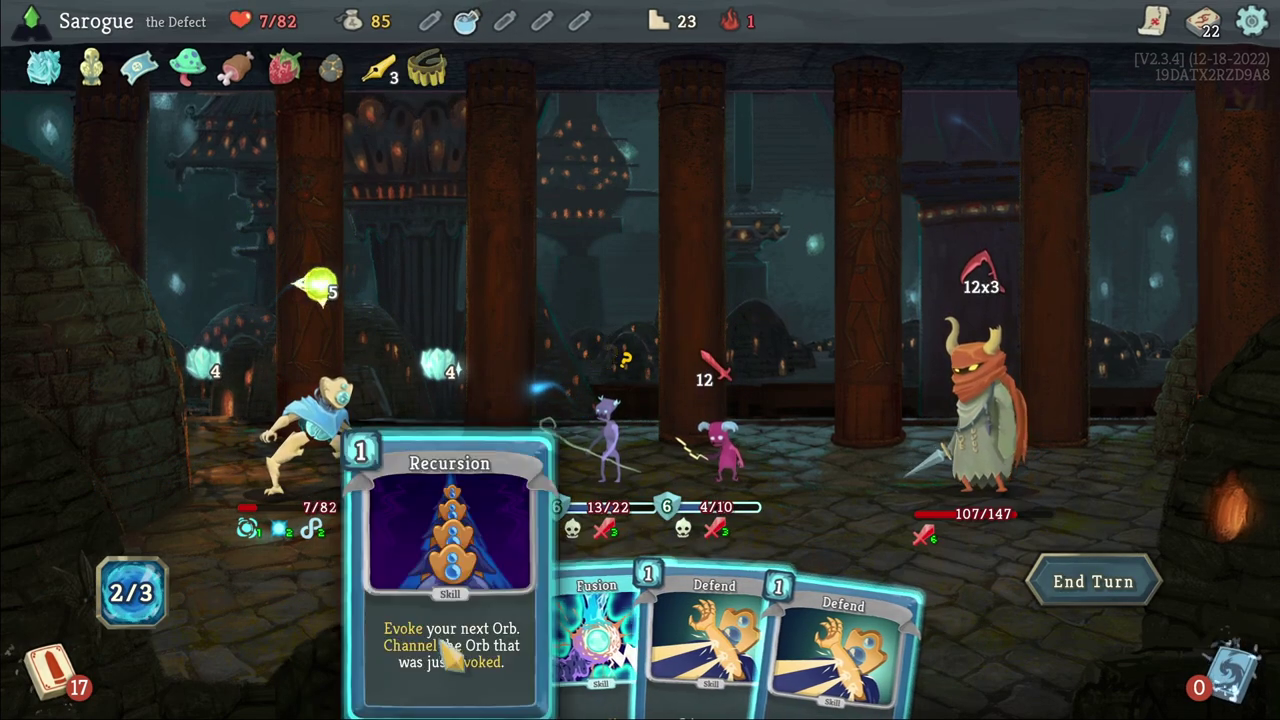
pyautogui.moveTo(435, 640); pyautogui.dragTo(444, 288)
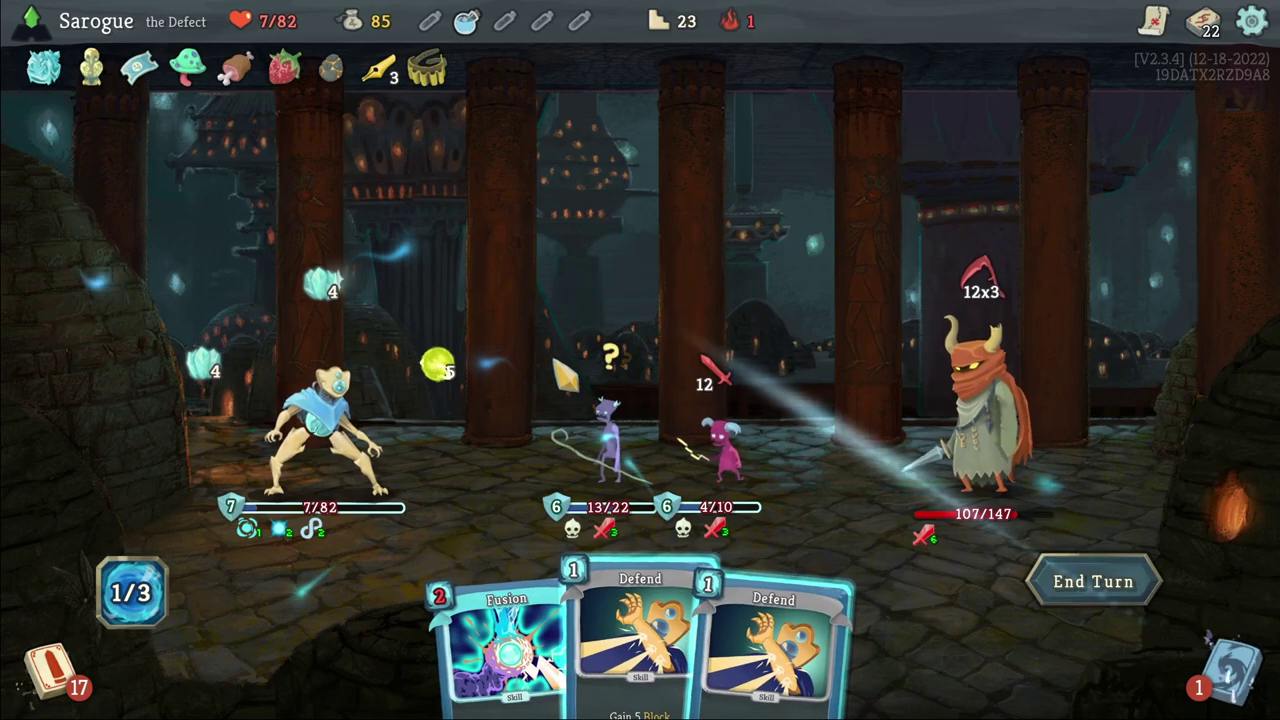
pyautogui.moveTo(640, 610); pyautogui.dragTo(612, 330)
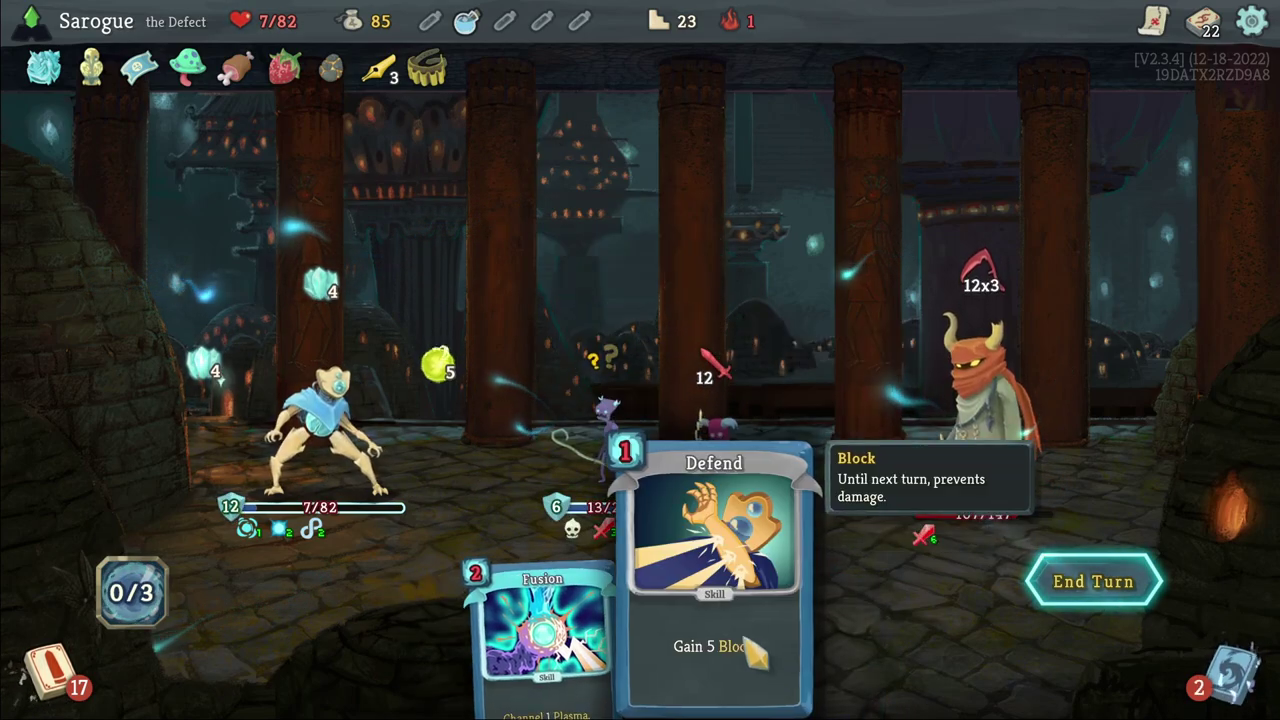
# Step: Look through the full deck of cards, close it and end the fifth turn
pyautogui.moveTo(975, 420)
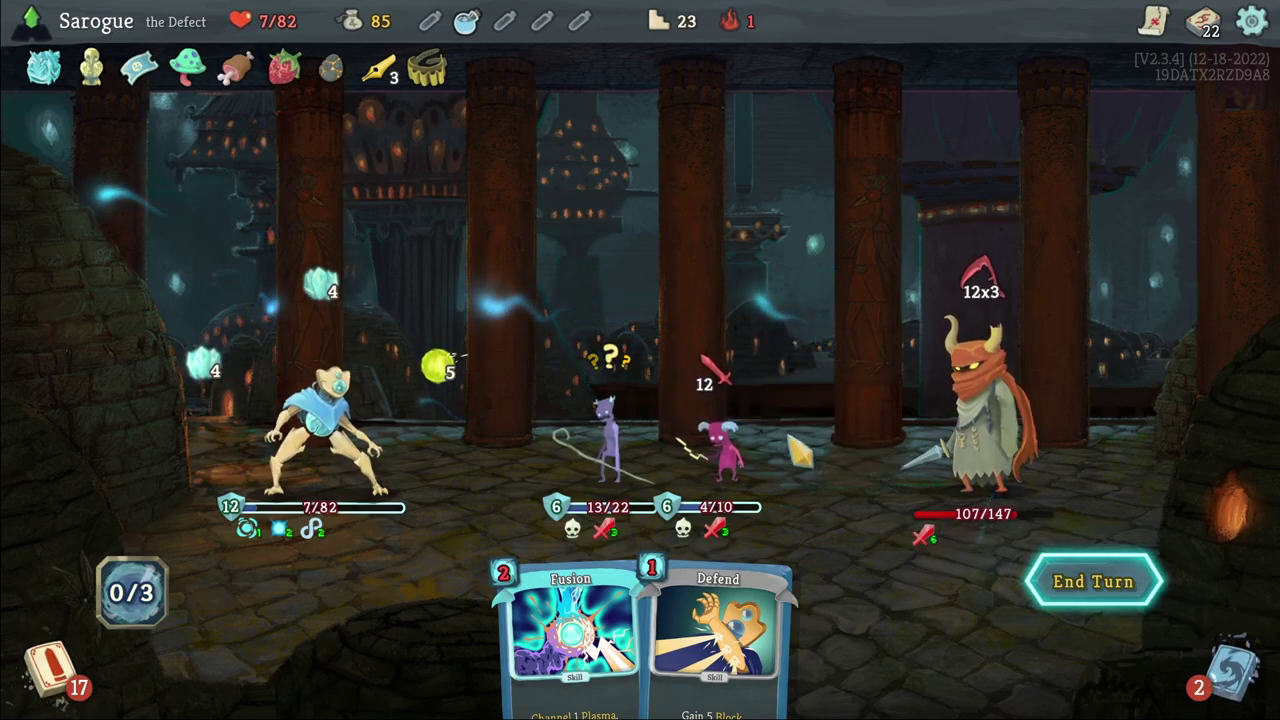
pyautogui.click(1203, 22)
pyautogui.scroll(-4, 1000, 300)
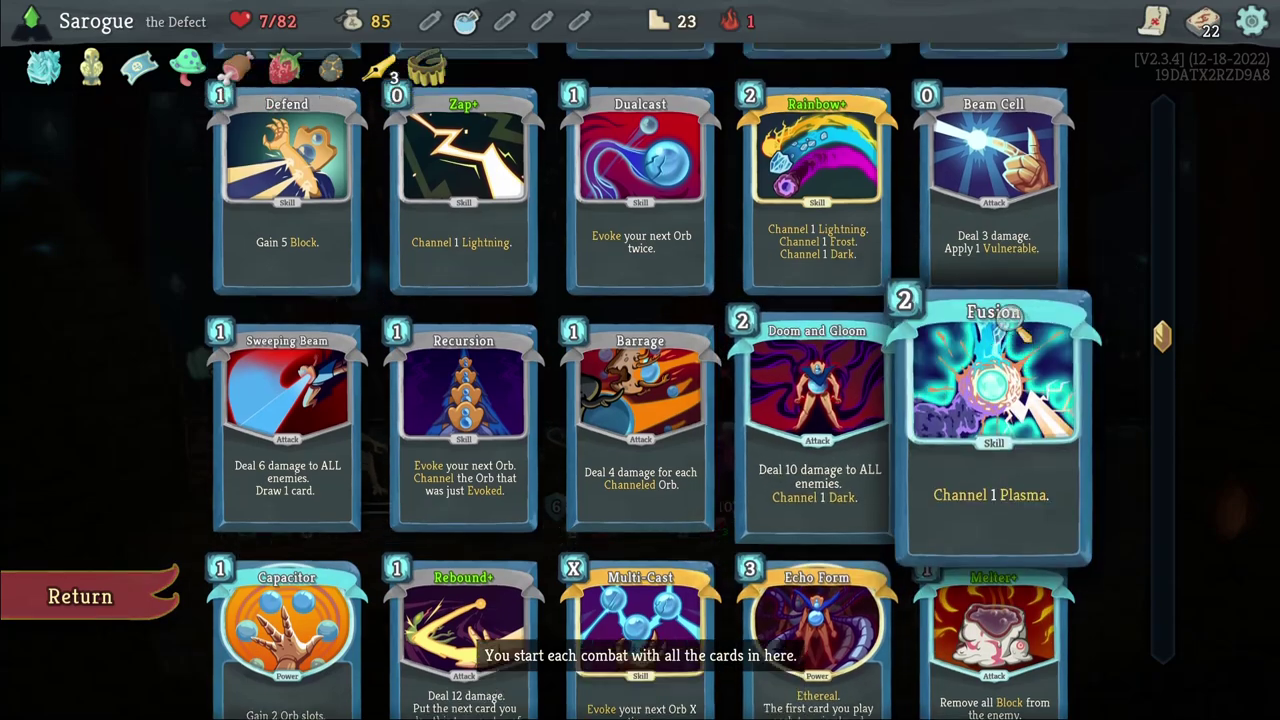
pyautogui.scroll(3, 990, 380)
pyautogui.click(1203, 22)
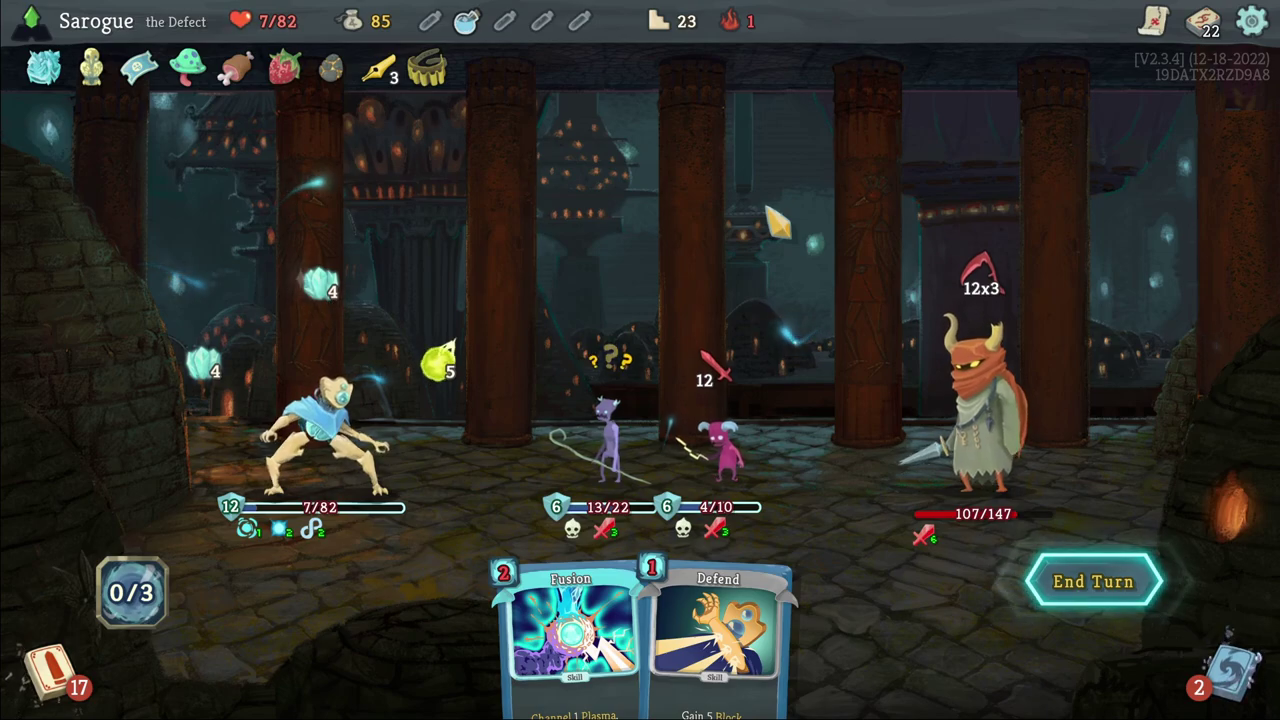
pyautogui.press('e')
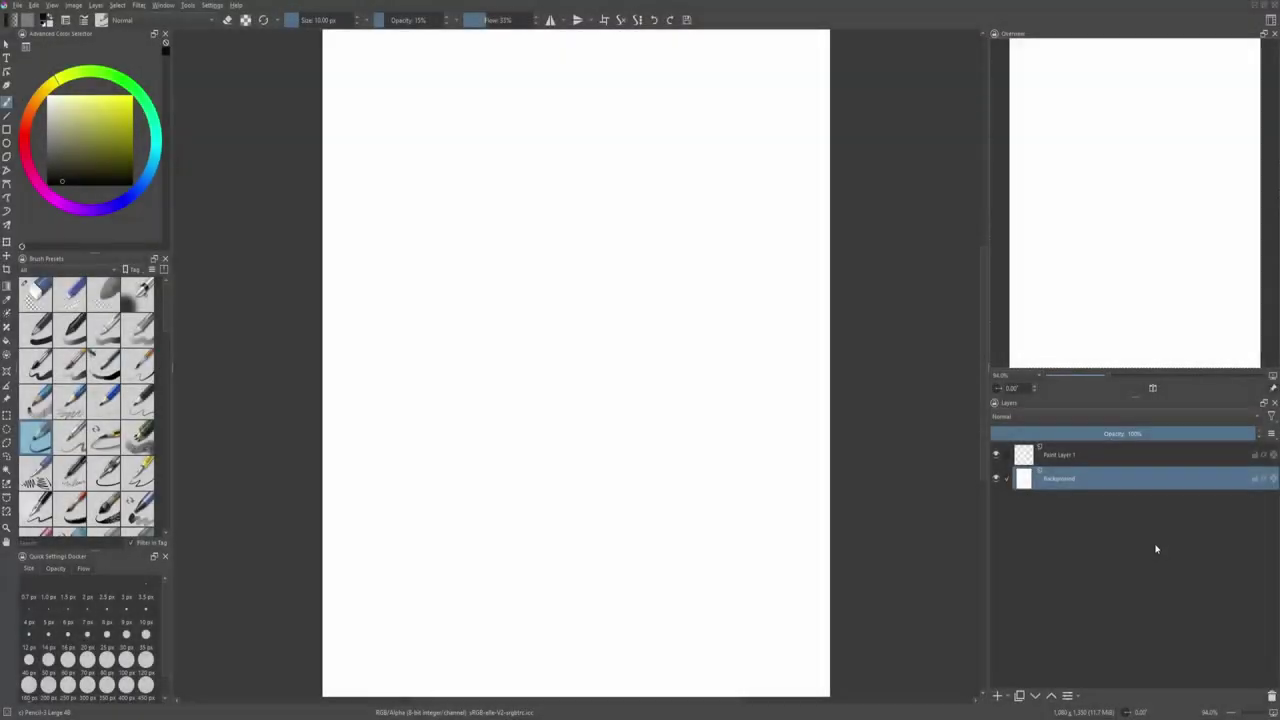
# Step: In Krita, clear the blank canvas of its white background and paste the defeat screenshot as layer Ref 1 in the canvas's upper-left corner
pyautogui.press('Delete')
pyautogui.hotkey('ctrl', 'v')
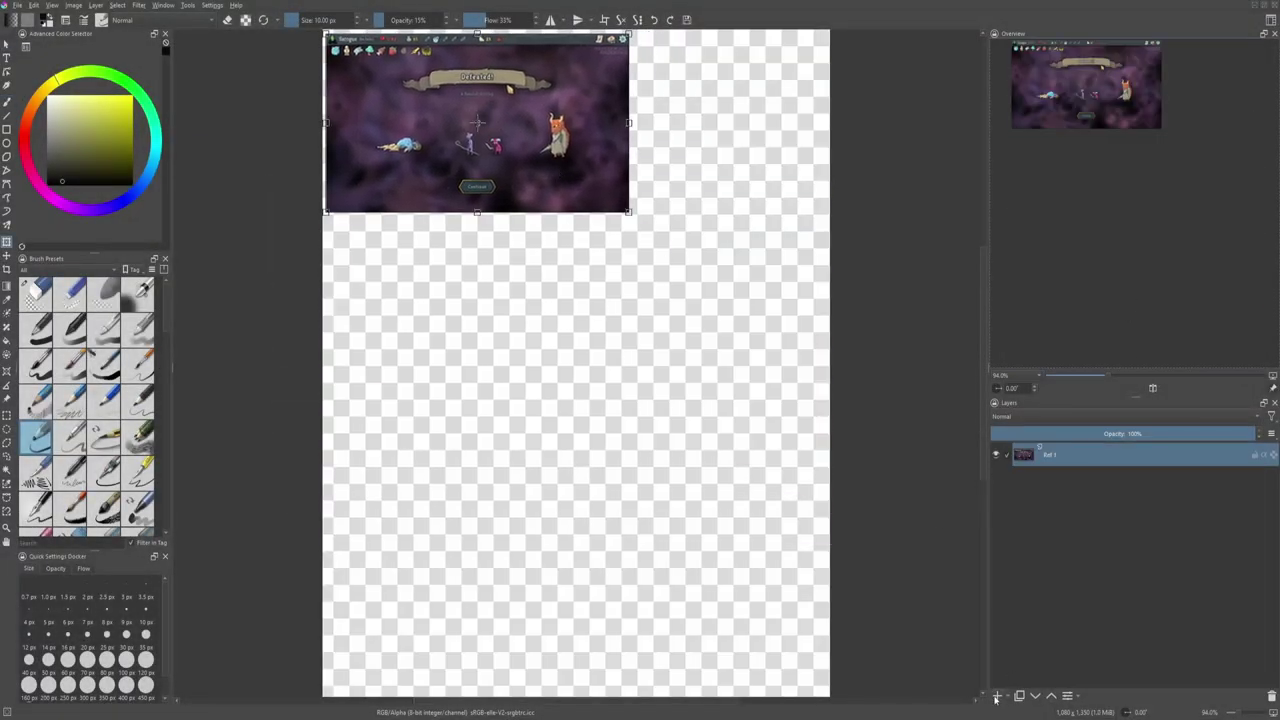
# Step: Paste the Gremlin Leader image on its own layer, enlarge it and place it below the game screenshot
pyautogui.click(995, 698)
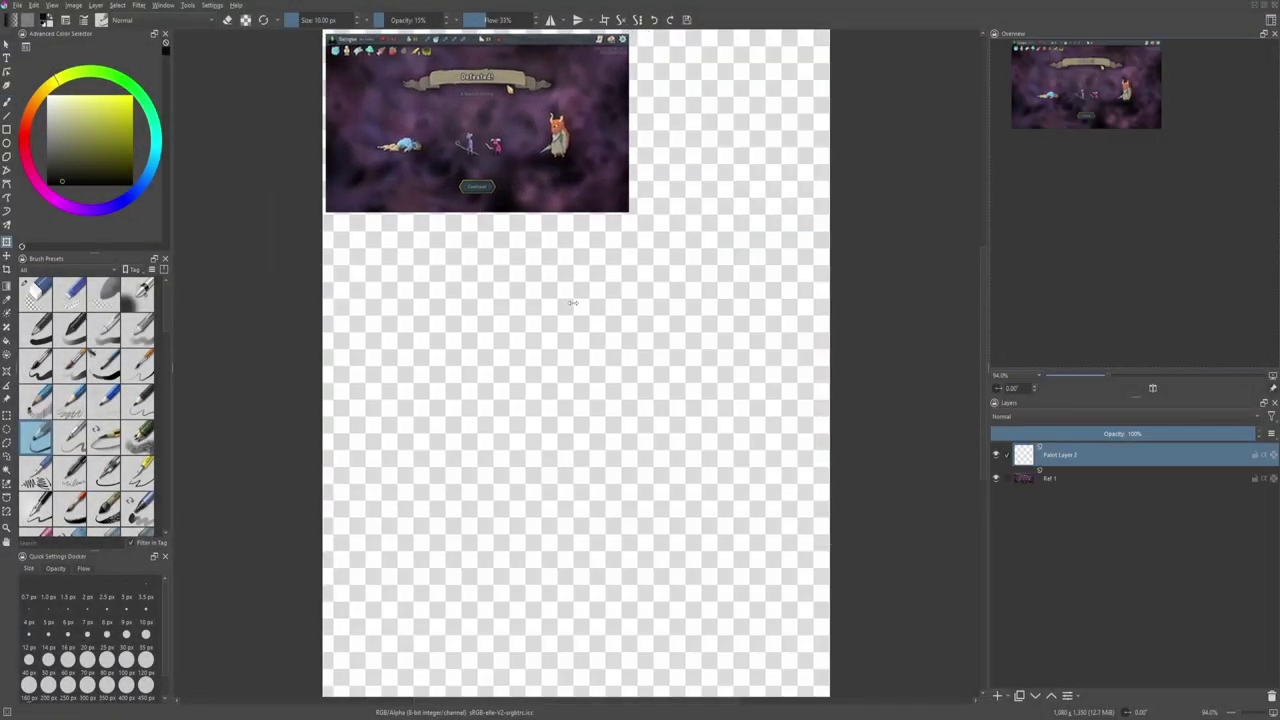
pyautogui.hotkey('ctrl', 'v')
pyautogui.press('Delete')
pyautogui.moveTo(575, 363); pyautogui.dragTo(668, 114)
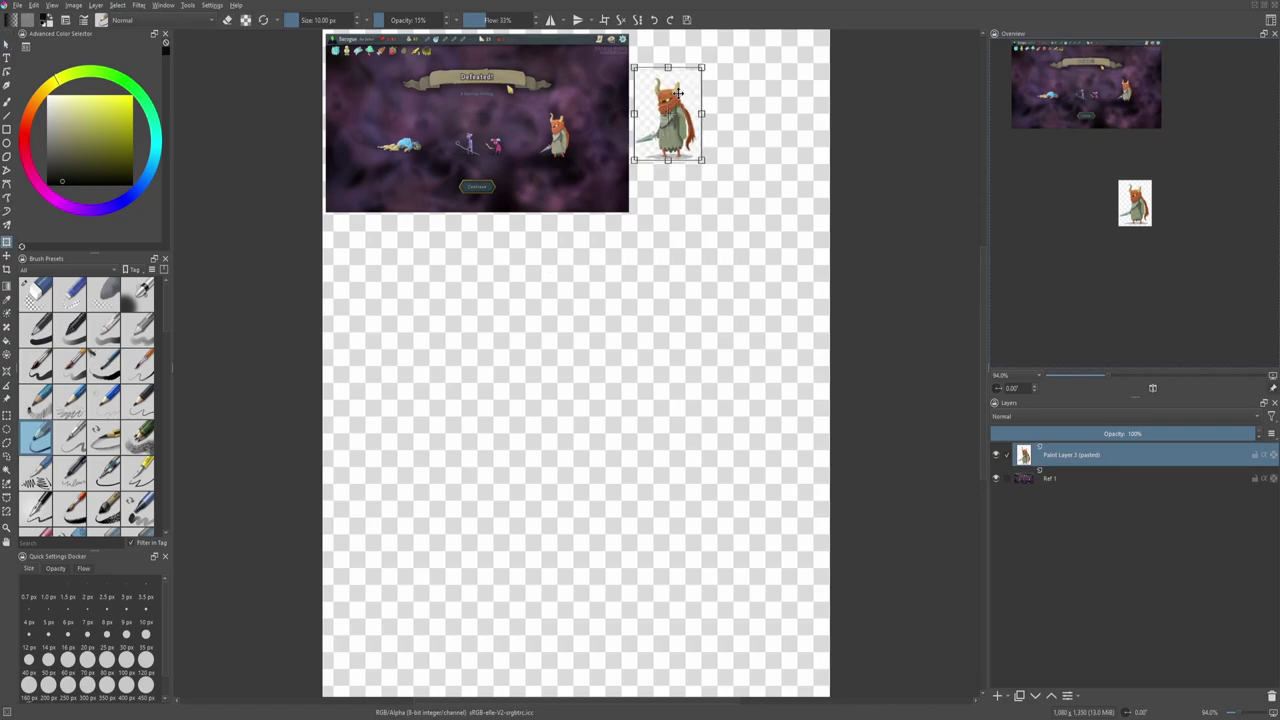
pyautogui.moveTo(706, 166); pyautogui.dragTo(806, 332)
pyautogui.moveTo(714, 197); pyautogui.dragTo(424, 347)
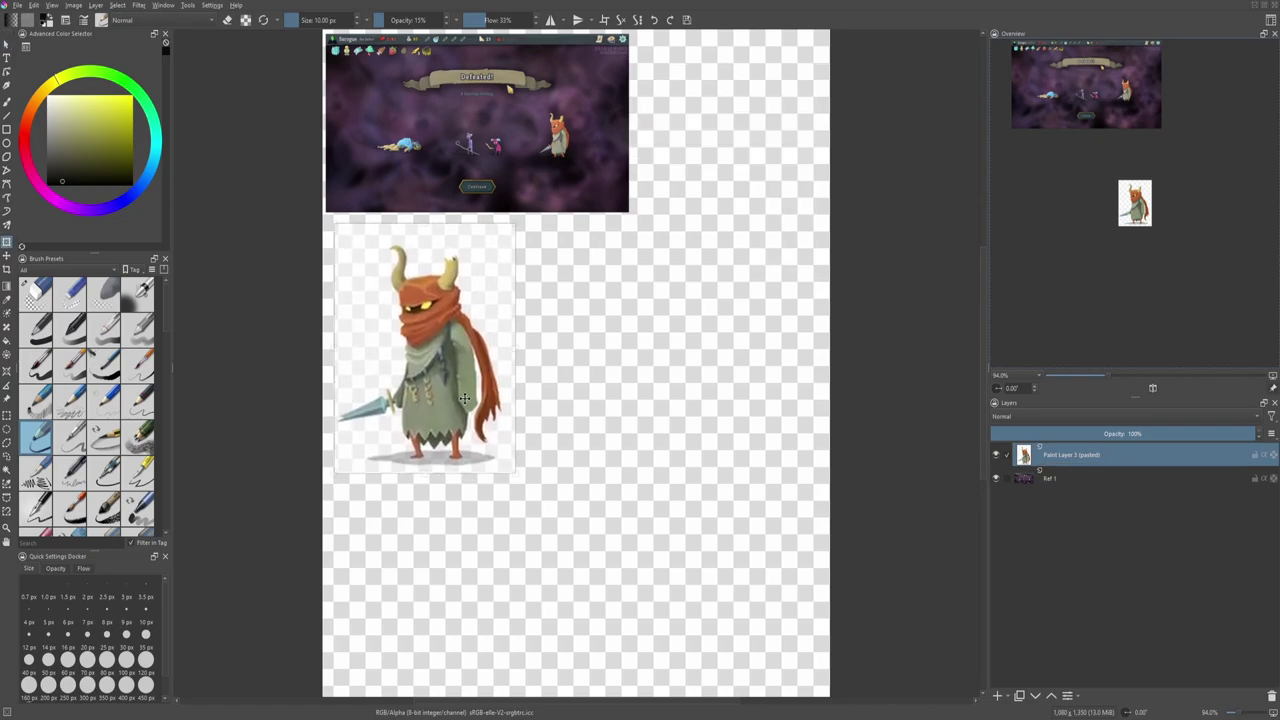
# Step: Rename the Gremlin Leader image's layer to Ref 2
pyautogui.doubleClick(1063, 457)
pyautogui.write('Ref 2')
pyautogui.press('Return')
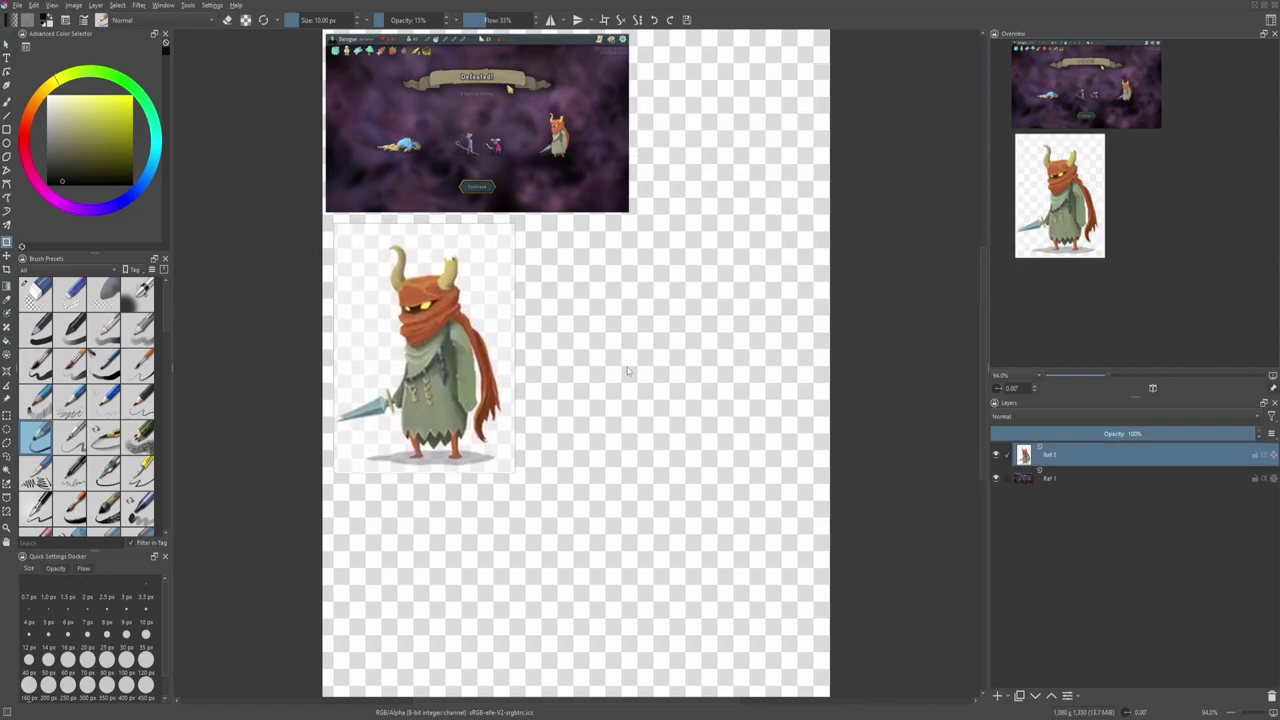
# Step: Paste the purple flower photo, shrink it and place it in the canvas's upper-right corner
pyautogui.hotkey('ctrl', 'v')
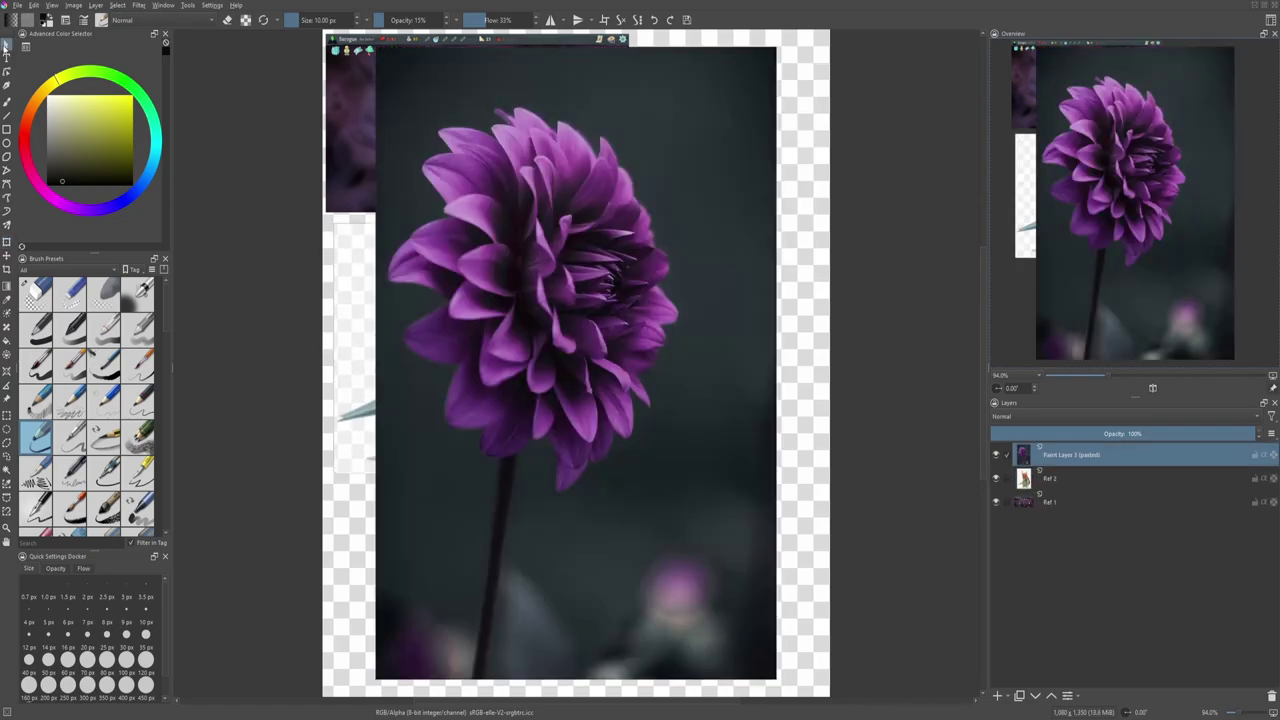
pyautogui.moveTo(371, 686); pyautogui.dragTo(623, 286)
pyautogui.moveTo(749, 141)
pyautogui.mouseDown()
pyautogui.moveTo(654, 289)
pyautogui.moveTo(764, 125)
pyautogui.mouseUp()
# Step: Enlarge the Gremlin Leader image slightly and move it below the flower photo, and rename the flower's layer to Ref 3
pyautogui.click(1050, 478)
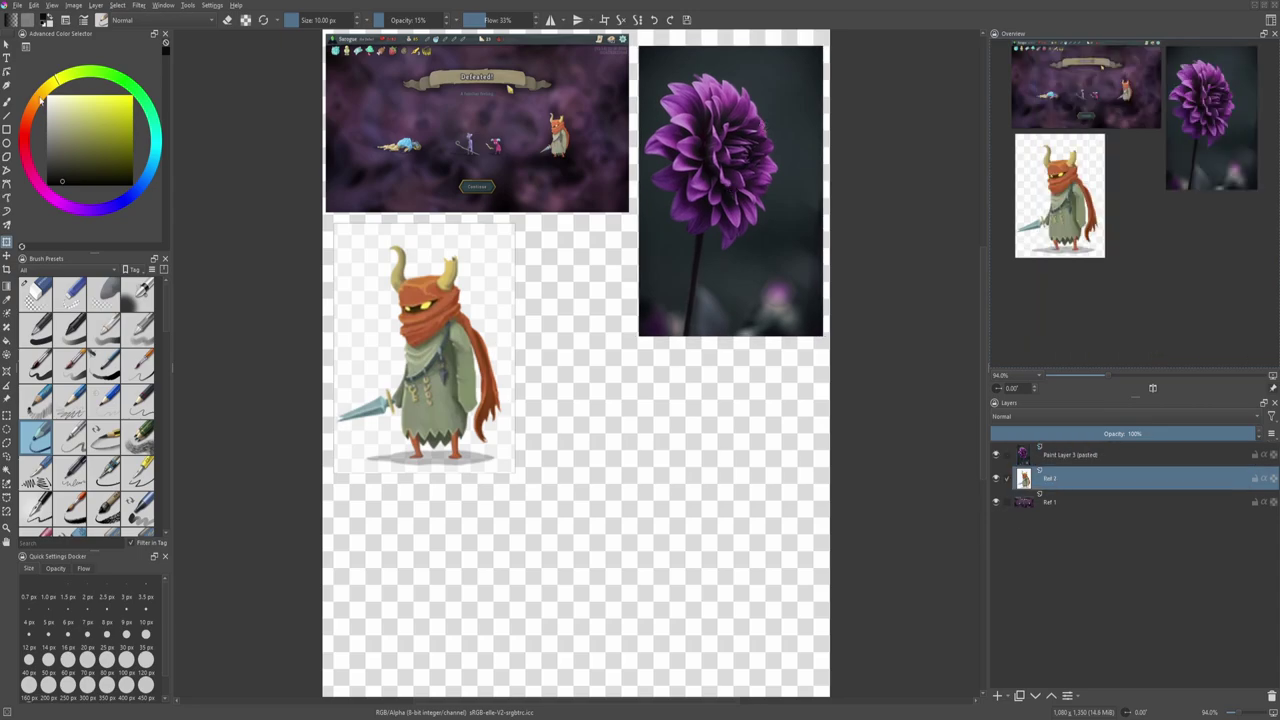
pyautogui.moveTo(513, 470); pyautogui.dragTo(593, 590)
pyautogui.moveTo(461, 408); pyautogui.dragTo(726, 512)
pyautogui.click(1075, 456)
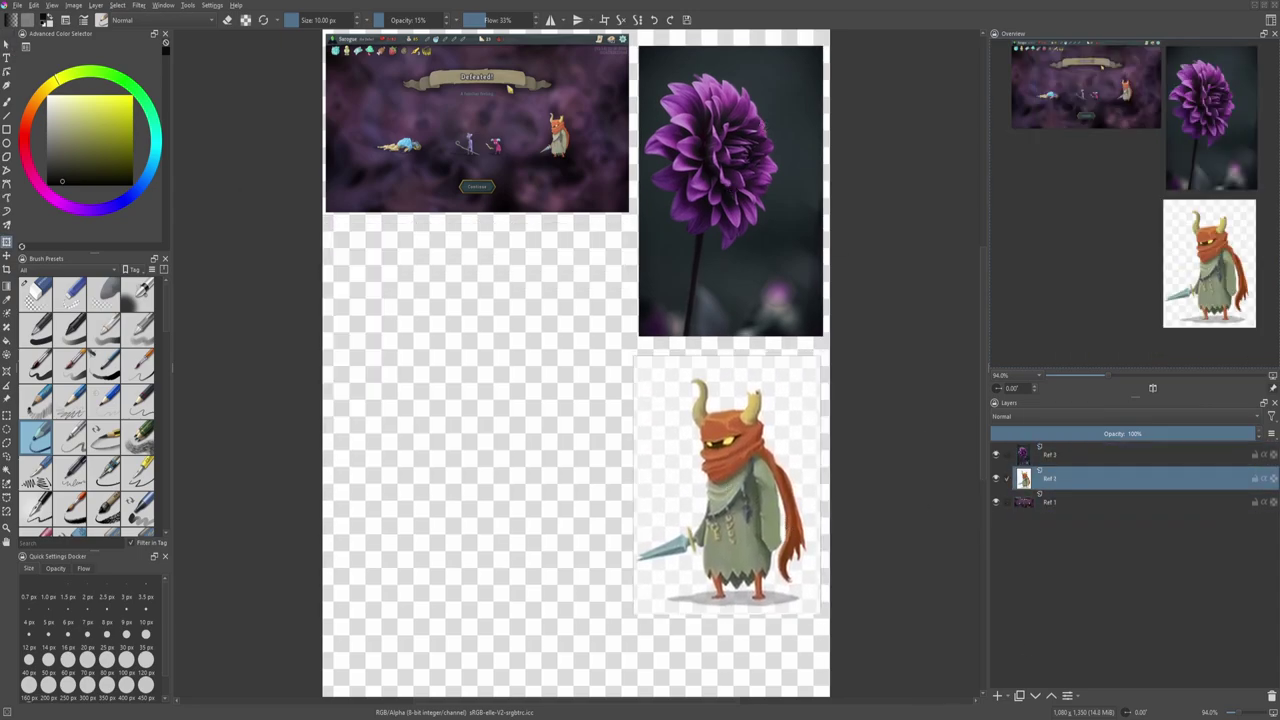
# Step: Paste the silhouette portrait below the game screenshot as Ref 4 and the orange marbled texture as Ref 5
pyautogui.hotkey('ctrl', 'v')
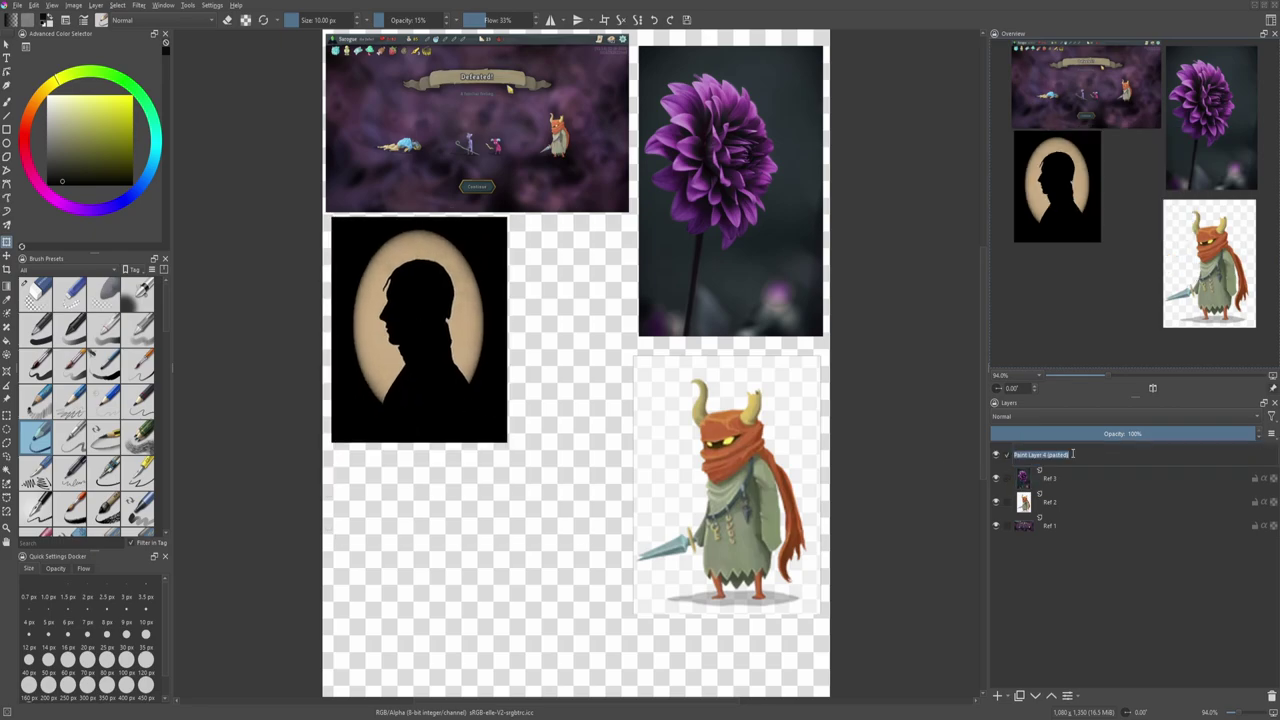
pyautogui.hotkey('ctrl', 'v')
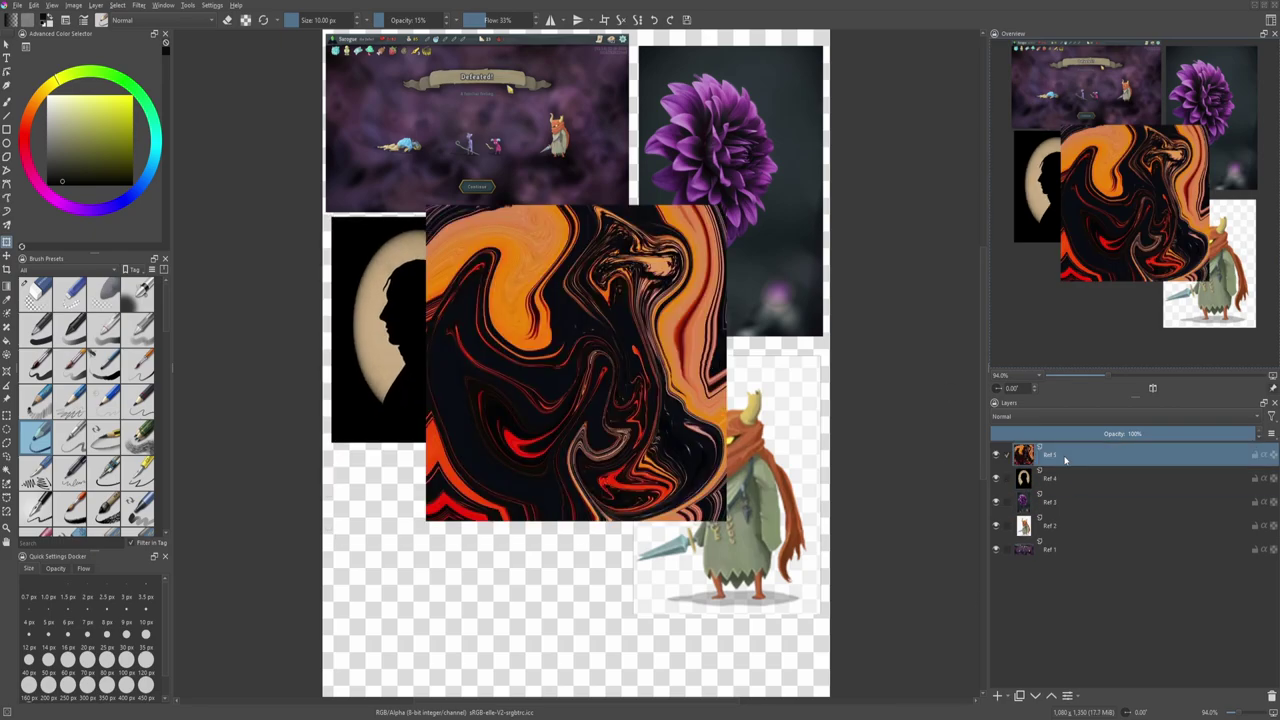
# Step: Shrink the marbled texture and set it beside the silhouette portrait, and shrink the flower photo next to the game screenshot
pyautogui.click(1105, 500)
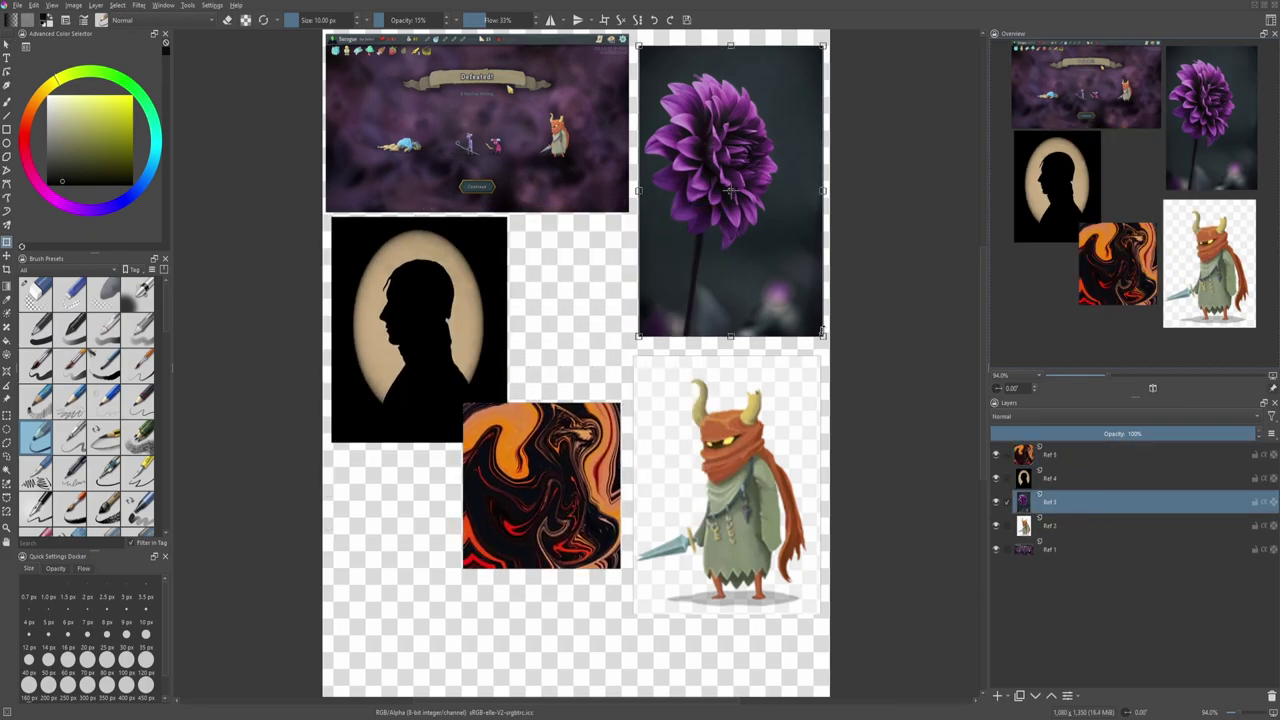
pyautogui.moveTo(572, 477); pyautogui.dragTo(605, 283)
pyautogui.click(1105, 501)
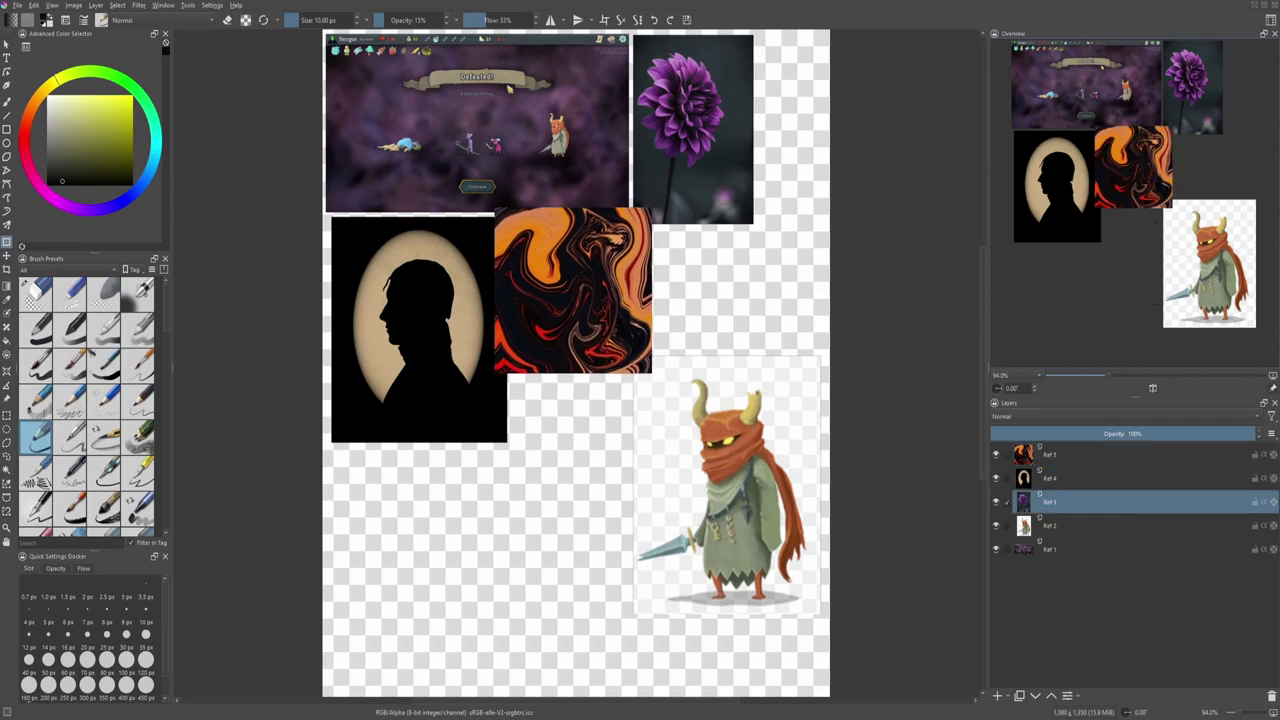
# Step: Paste the teal line texture as layer Ref 6, shrink it and place it below the silhouette portrait
pyautogui.click(1105, 454)
pyautogui.hotkey('ctrl', 'v')
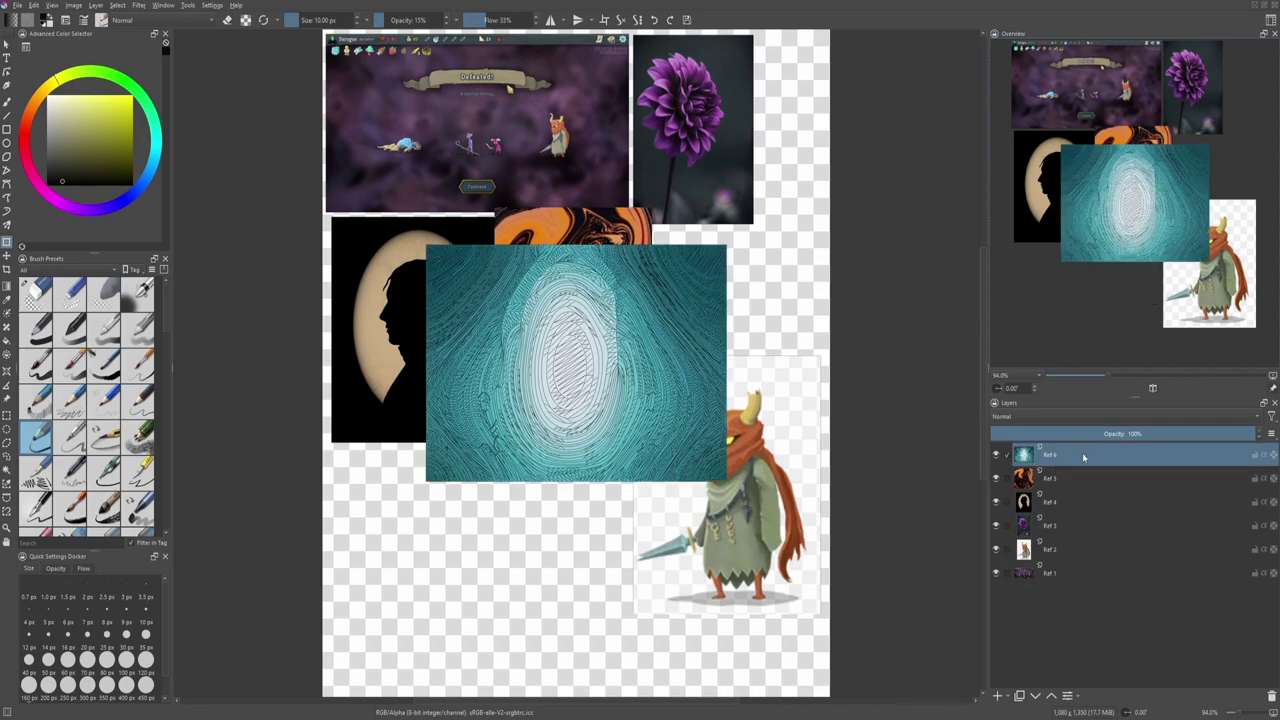
pyautogui.moveTo(630, 388); pyautogui.dragTo(606, 634)
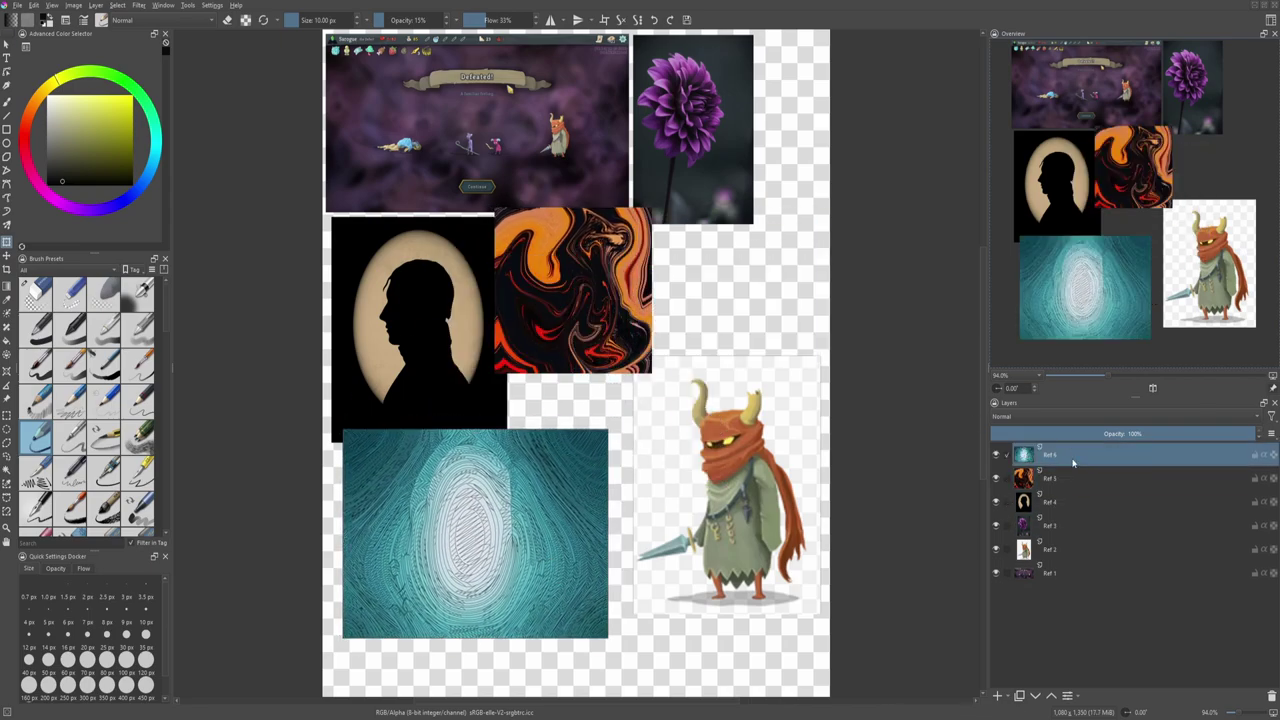
# Step: Move the Gremlin Leader image up beside the marbled texture and make Ref 6 the active layer
pyautogui.moveTo(820, 614); pyautogui.dragTo(803, 485)
pyautogui.press('pageup')
pyautogui.press('pageup')
pyautogui.press('pageup')
pyautogui.press('pageup')
# Step: Paste the foggy forest road photo as layer Ref 7, shrink it beside the teal texture, and nudge the flower photo toward the game screenshot
pyautogui.scroll(-1, 791, 468)
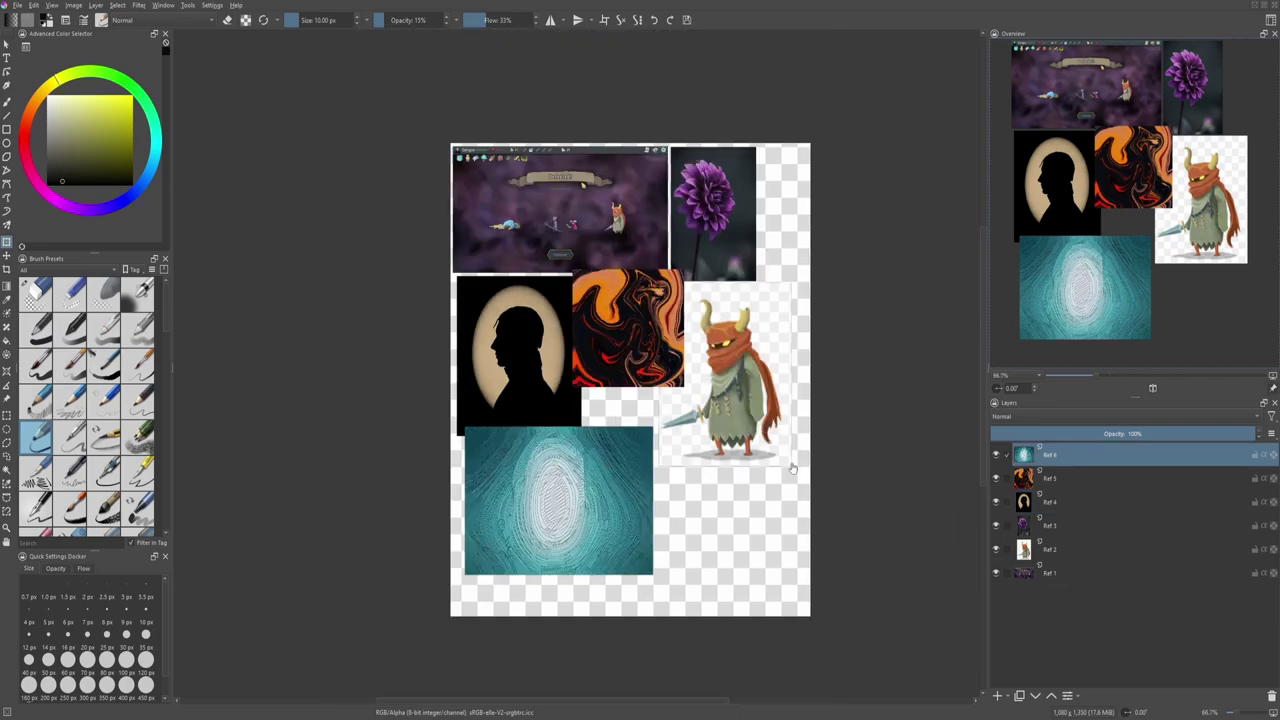
pyautogui.hotkey('ctrl', 'v')
pyautogui.hotkey('ctrl', 't')
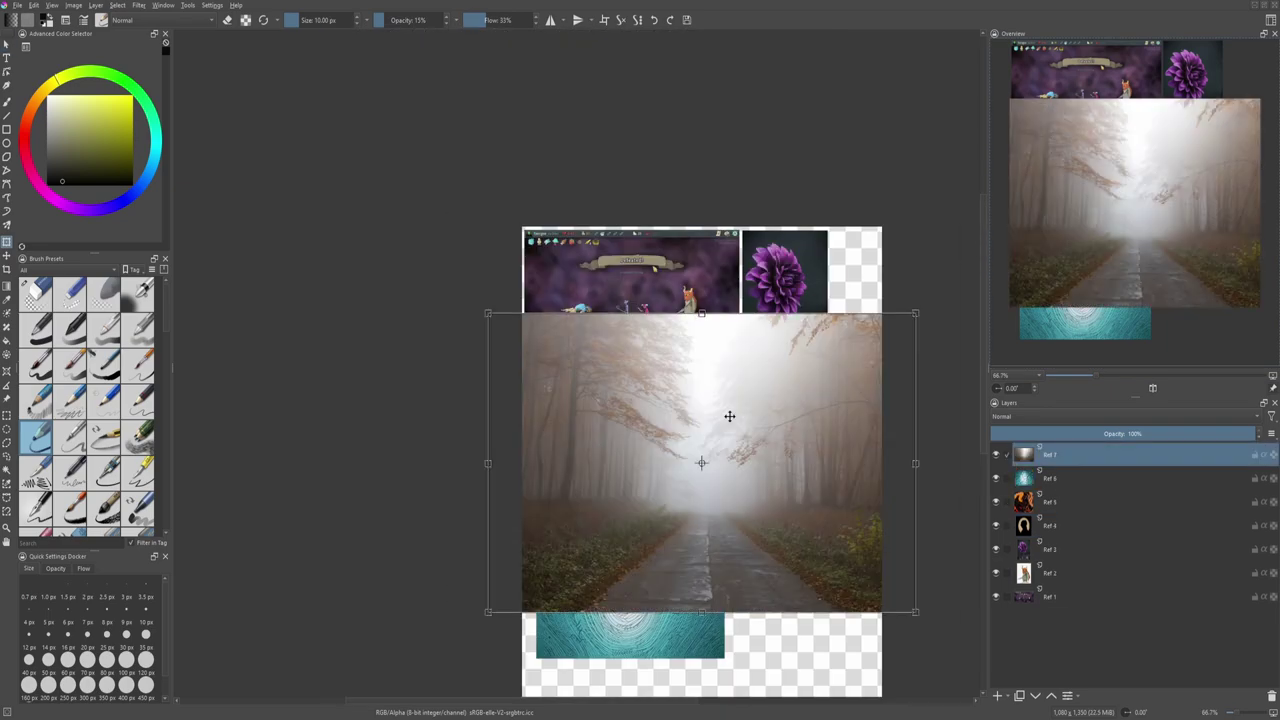
pyautogui.moveTo(914, 309); pyautogui.dragTo(838, 571)
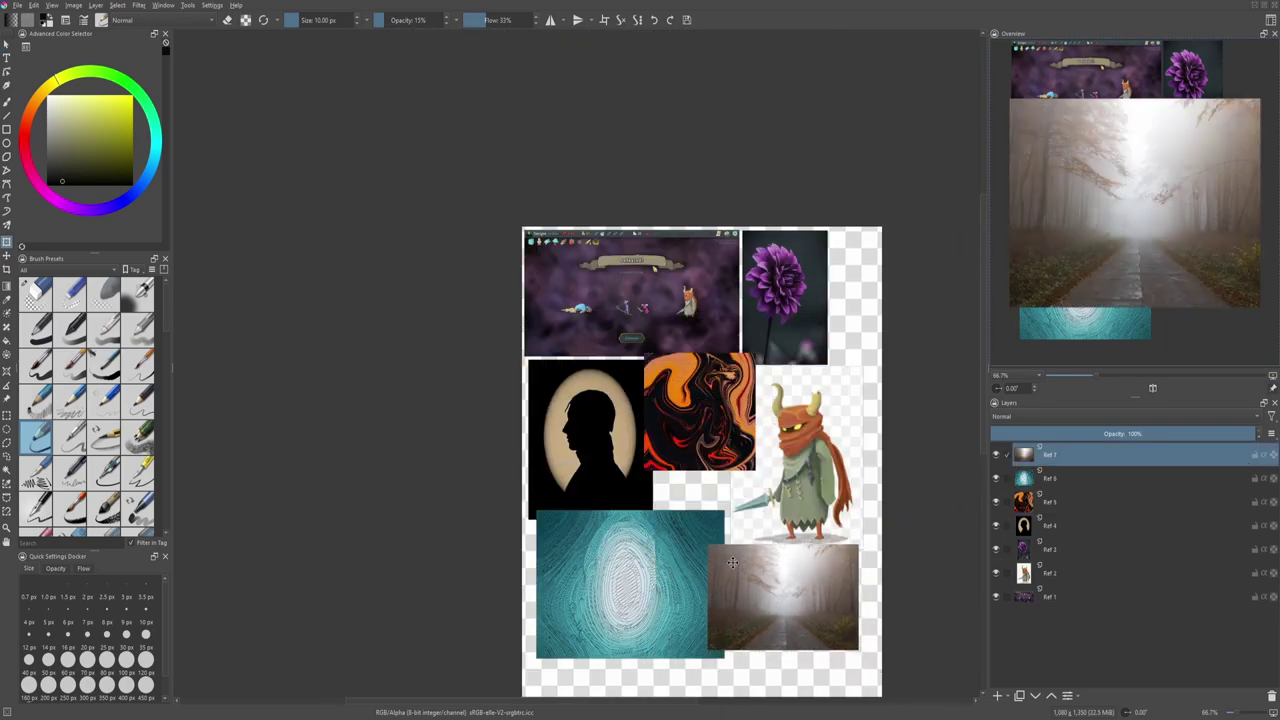
pyautogui.click(1048, 549)
pyautogui.click(1120, 480)
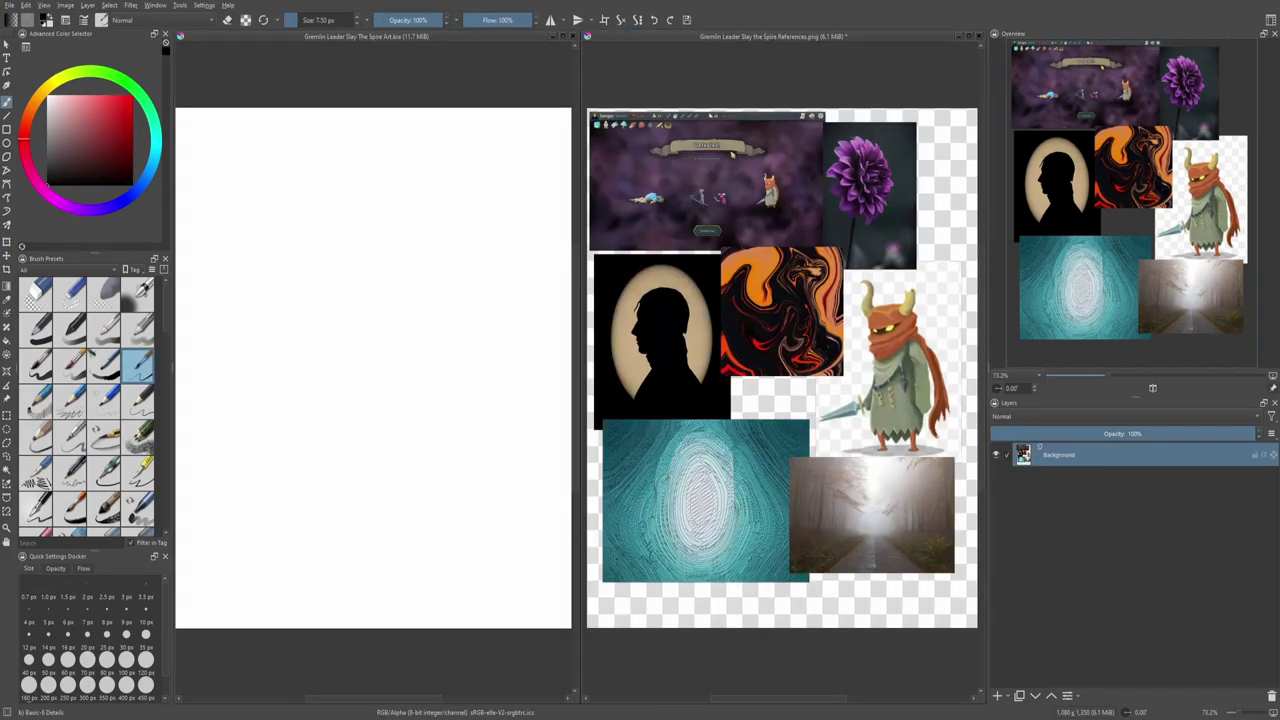
# Step: Replace the art document's white Background with an empty layer named Backdrop below Paint Layer 1
pyautogui.click(490, 357)
pyautogui.click(1084, 474)
pyautogui.hotkey('shift', 'Delete')
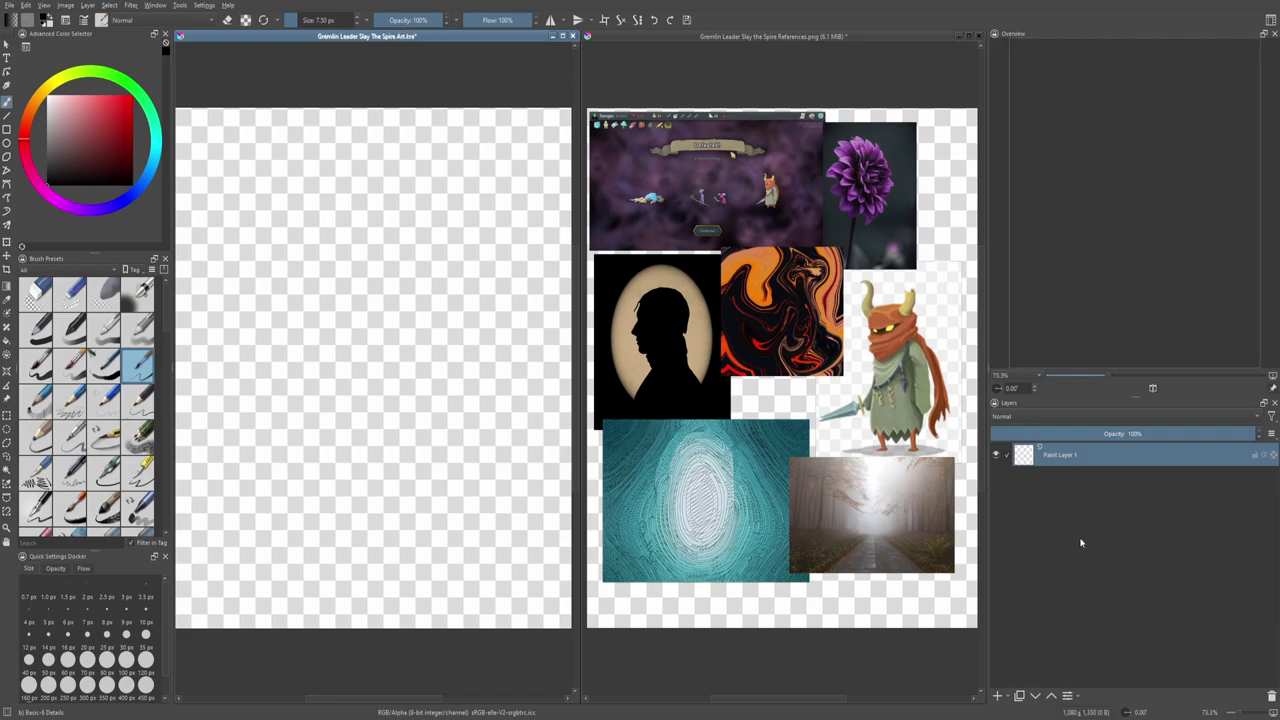
pyautogui.hotkey('ctrl', 'z')
pyautogui.click(1064, 481)
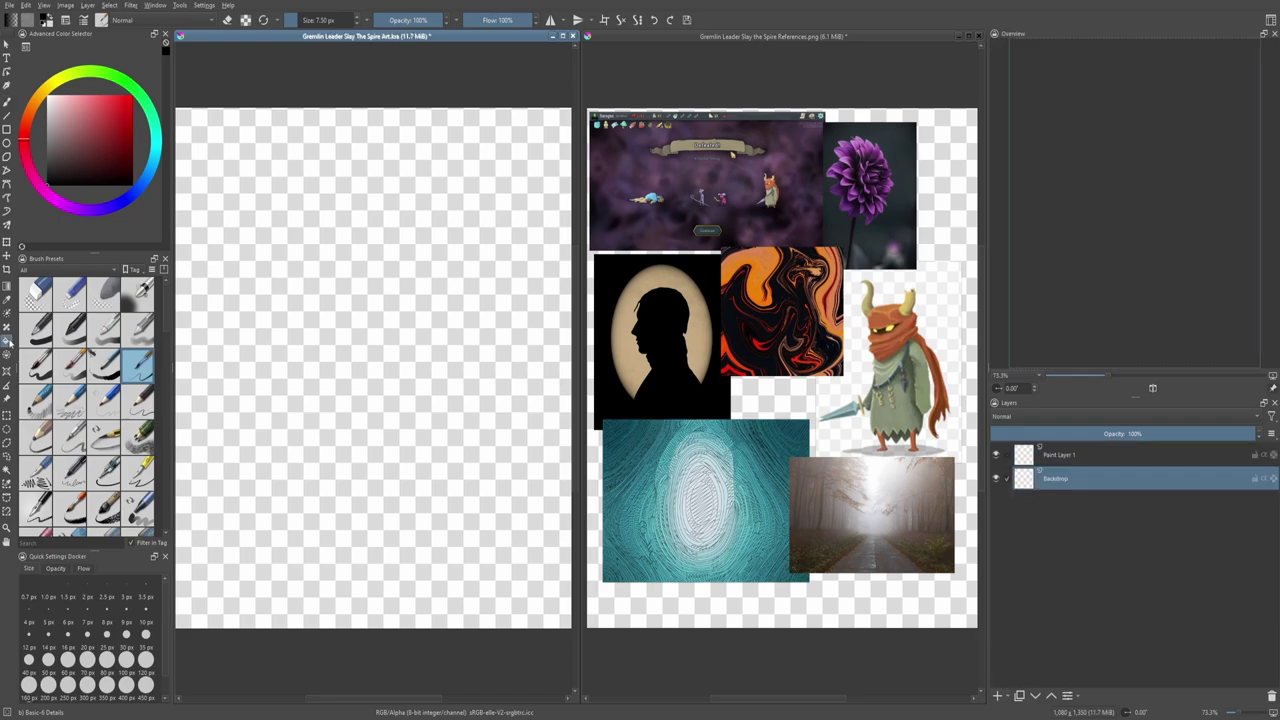
# Step: Sample a dark purple from the reference board, fill the art document's Backdrop layer with it and select Paint Layer 1
pyautogui.click(638, 328)
pyautogui.scroll(2, 770, 215)
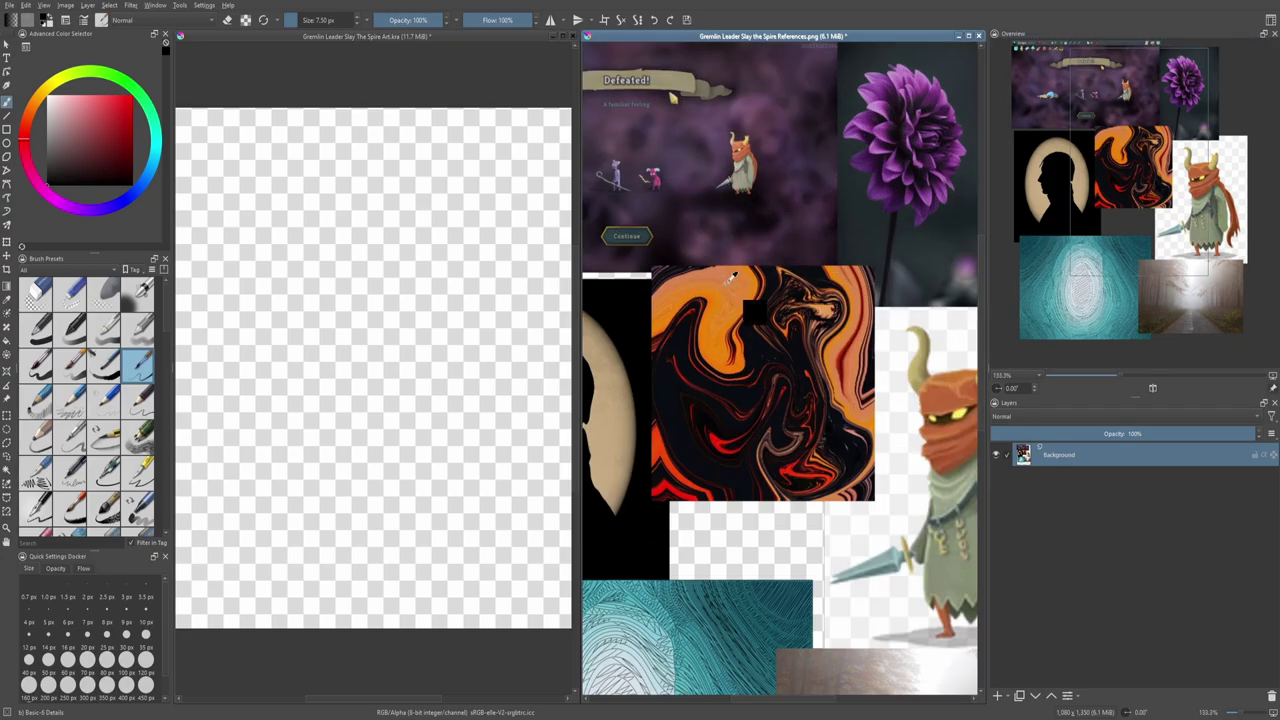
pyautogui.scroll(-2, 675, 201)
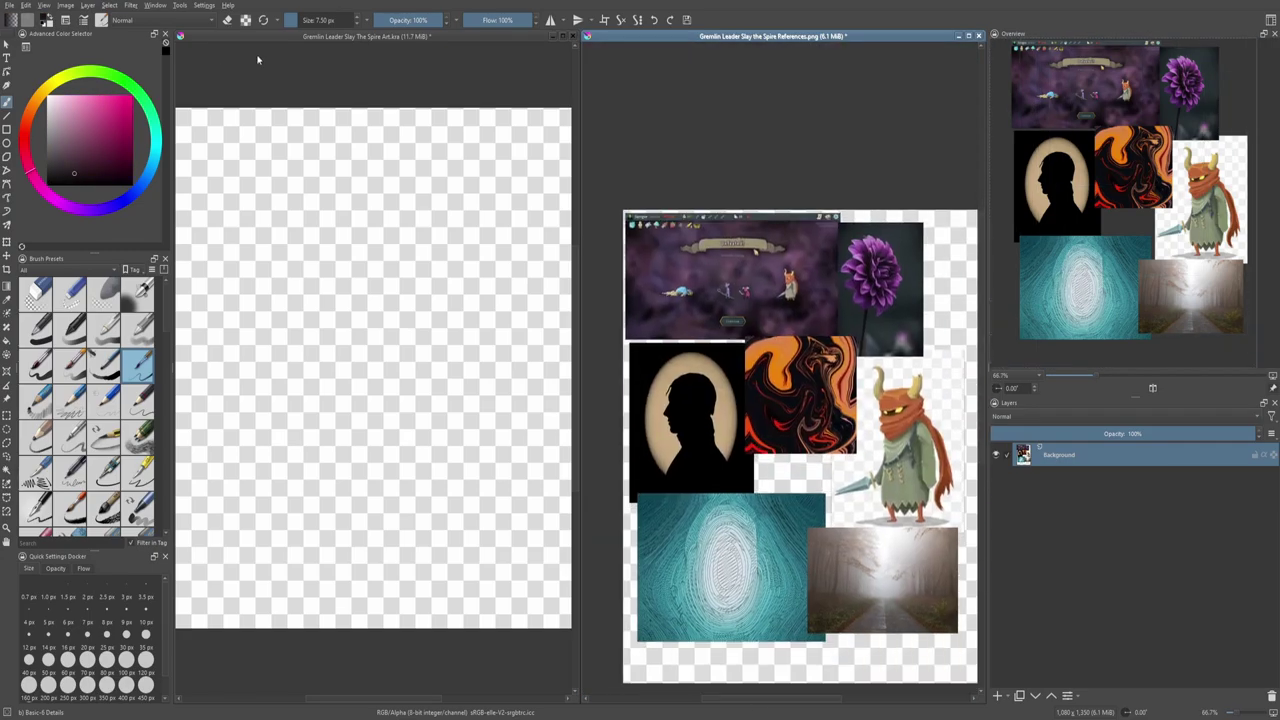
pyautogui.click(370, 70)
pyautogui.press('BackSpace')
pyautogui.press('pageup')
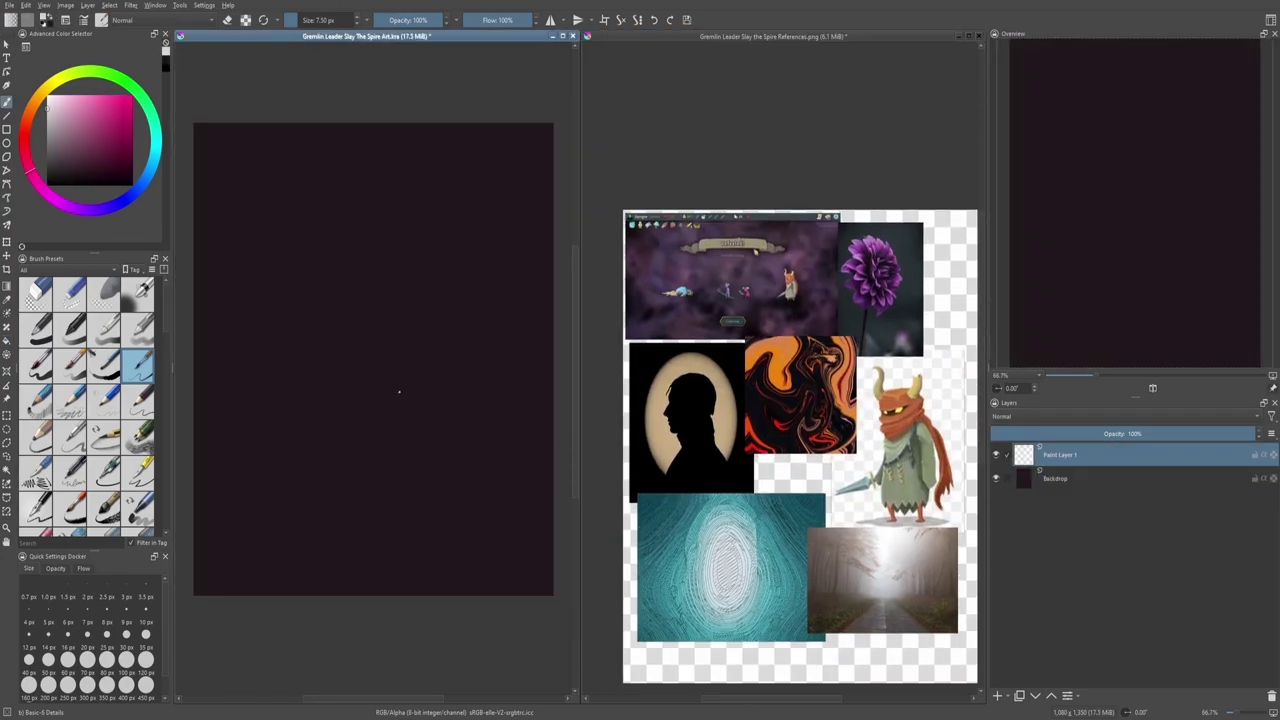
# Step: Sample orange from the Gremlin Leader's hood and sketch an upright thumbnail frame containing the masked head, narrow eyes and scarf edge
pyautogui.click(678, 505)
pyautogui.scroll(4, 915, 350)
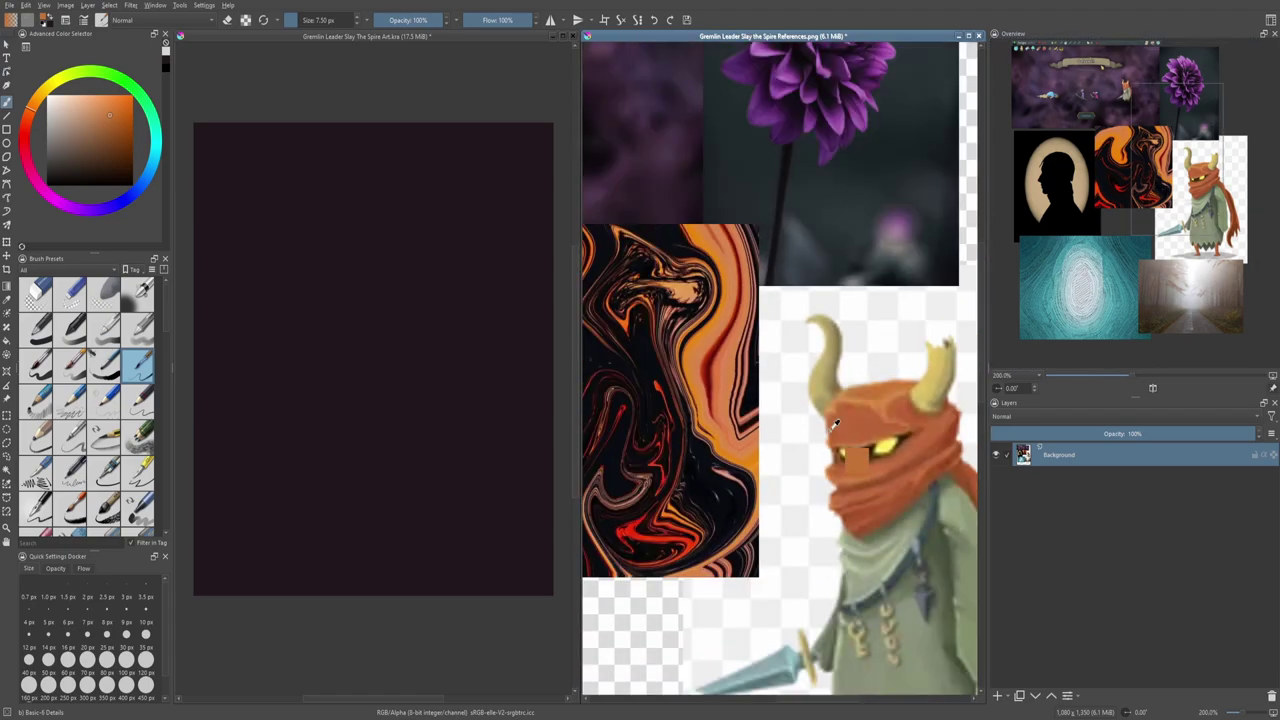
pyautogui.scroll(-5, 915, 350)
pyautogui.click(564, 437)
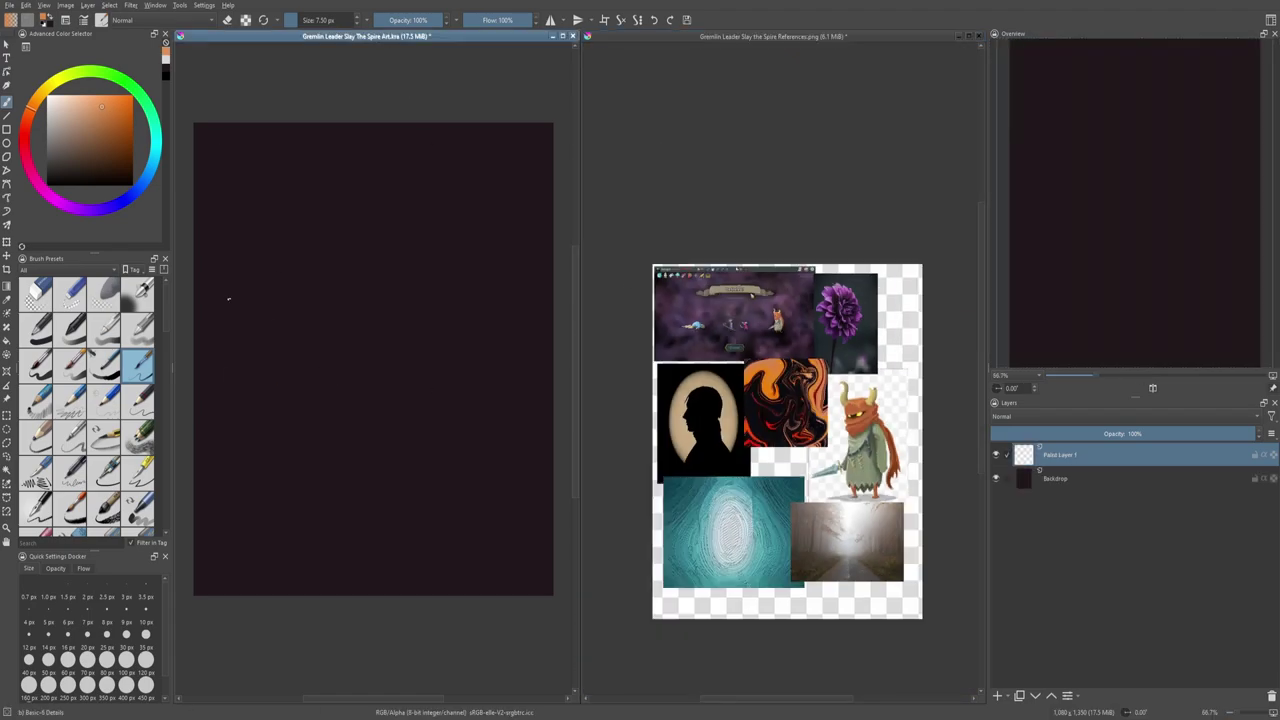
pyautogui.moveTo(304, 258); pyautogui.dragTo(230, 268)
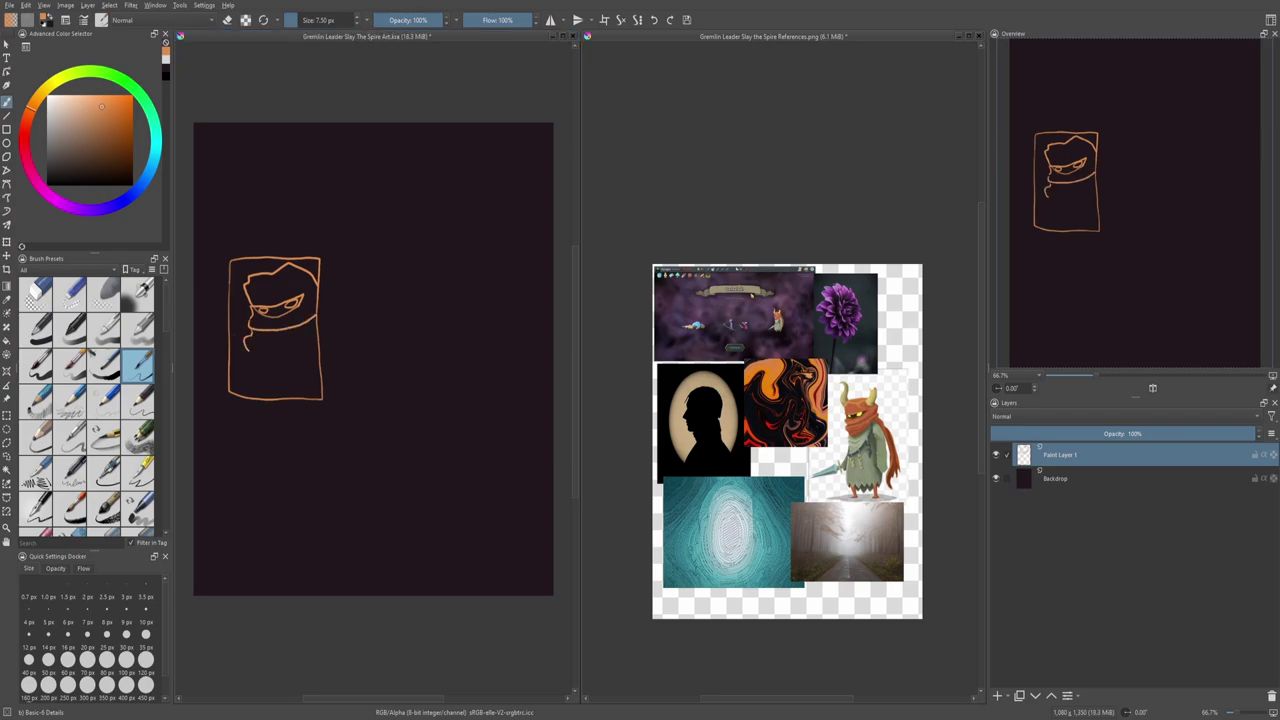
pyautogui.click(157, 191)
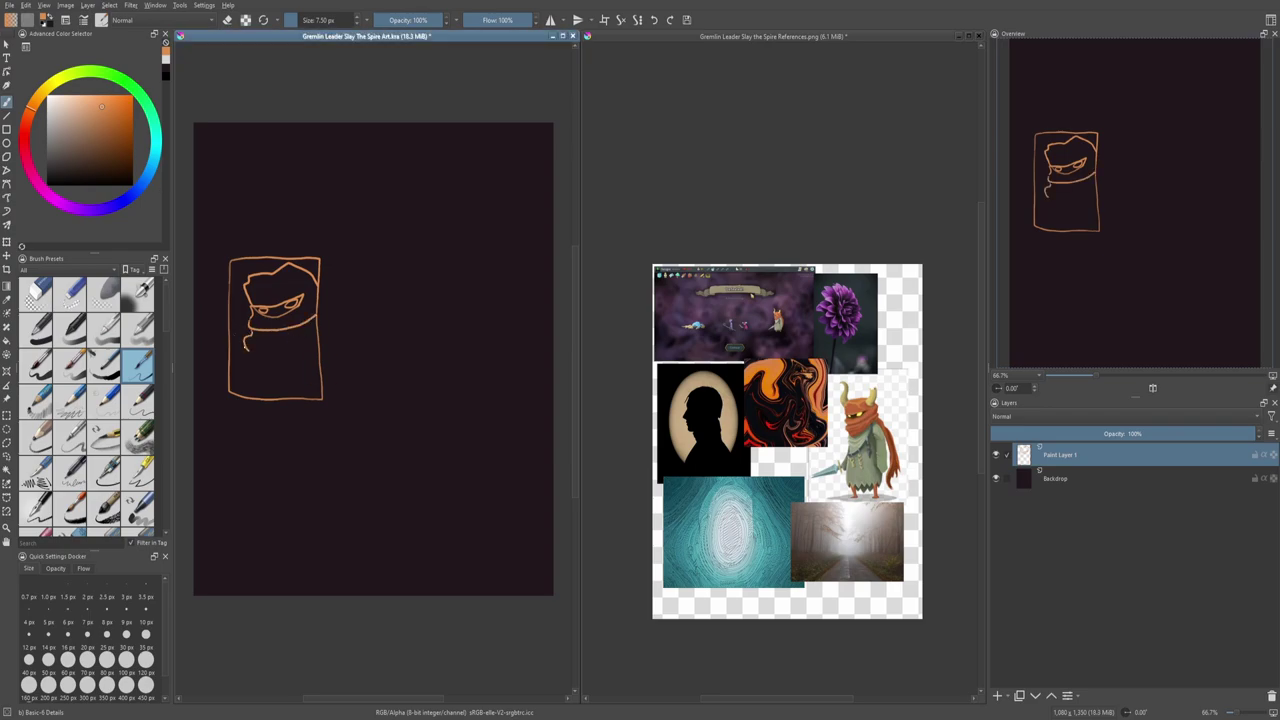
# Step: Sketch the scarf folds below the mask and reshape the top of the hood with the Eraser Circle and Basic-6 Details brushes
pyautogui.press('e')
pyautogui.press('e')
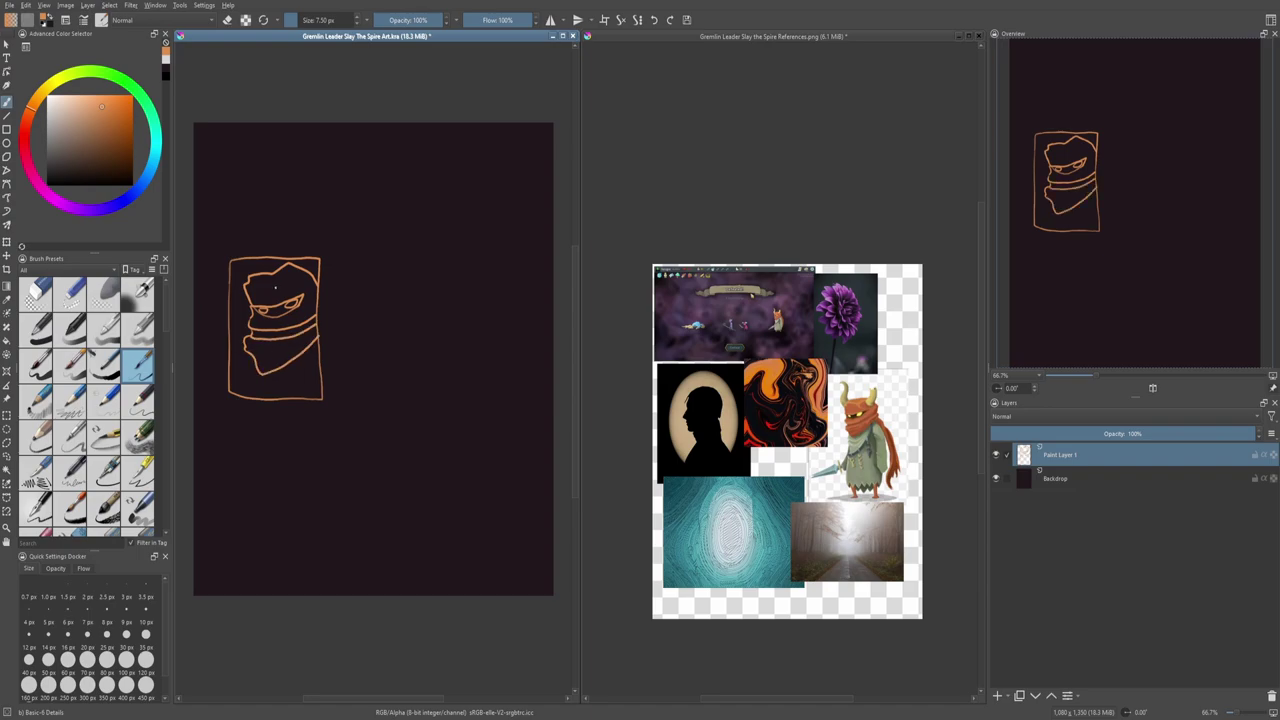
pyautogui.press('e')
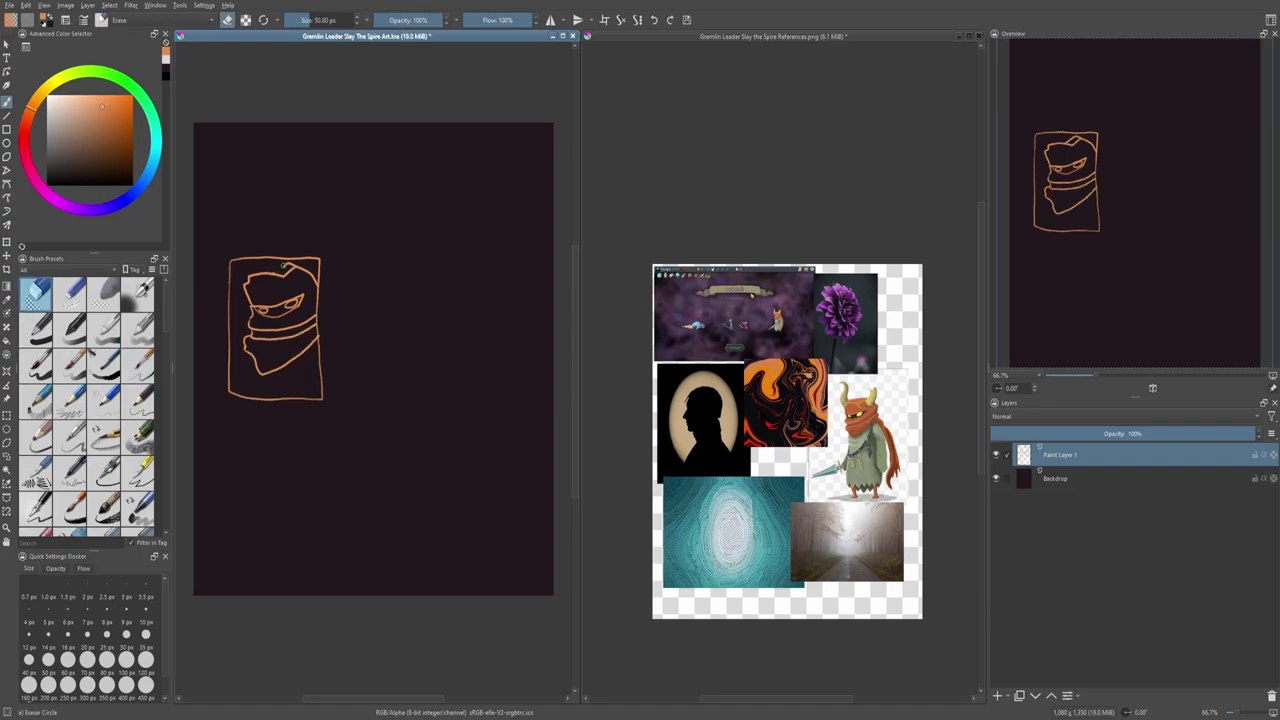
pyautogui.press('e')
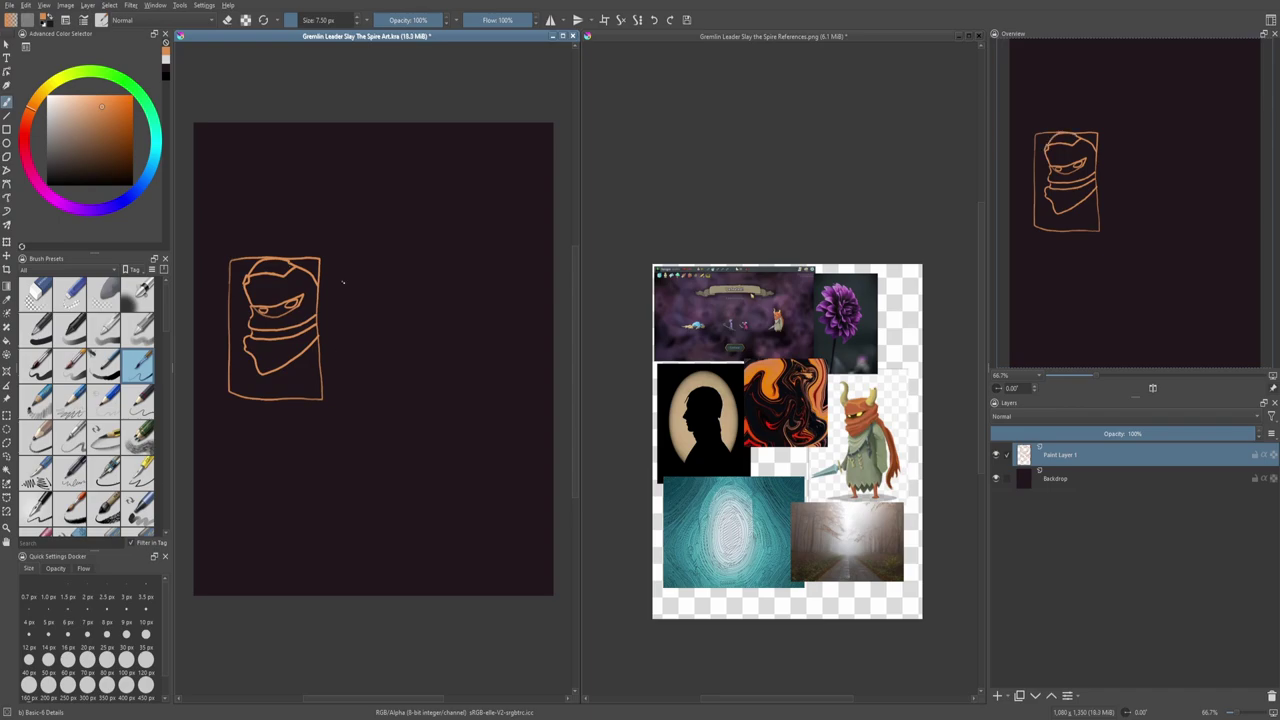
# Step: Sample green from the Gremlin Leader's robe and sketch the sleeve and shoulder lines below the scarf
pyautogui.click(712, 38)
pyautogui.keyDown('ctrl'); pyautogui.scroll(5, 737, 523); pyautogui.keyUp('ctrl')
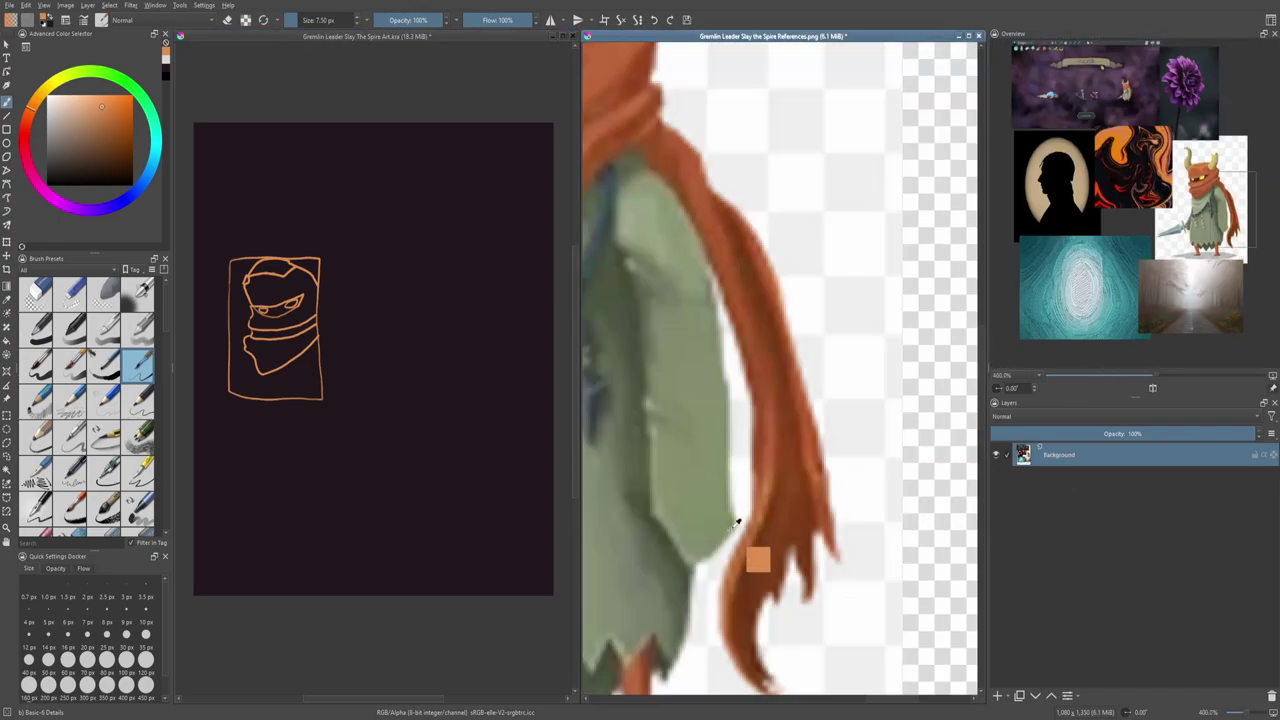
pyautogui.keyDown('ctrl'); pyautogui.scroll(-5, 737, 523); pyautogui.keyUp('ctrl')
pyautogui.keyDown('ctrl'); pyautogui.scroll(2, 678, 131); pyautogui.keyUp('ctrl')
pyautogui.keyDown('ctrl'); pyautogui.scroll(1, 220, 240); pyautogui.keyUp('ctrl')
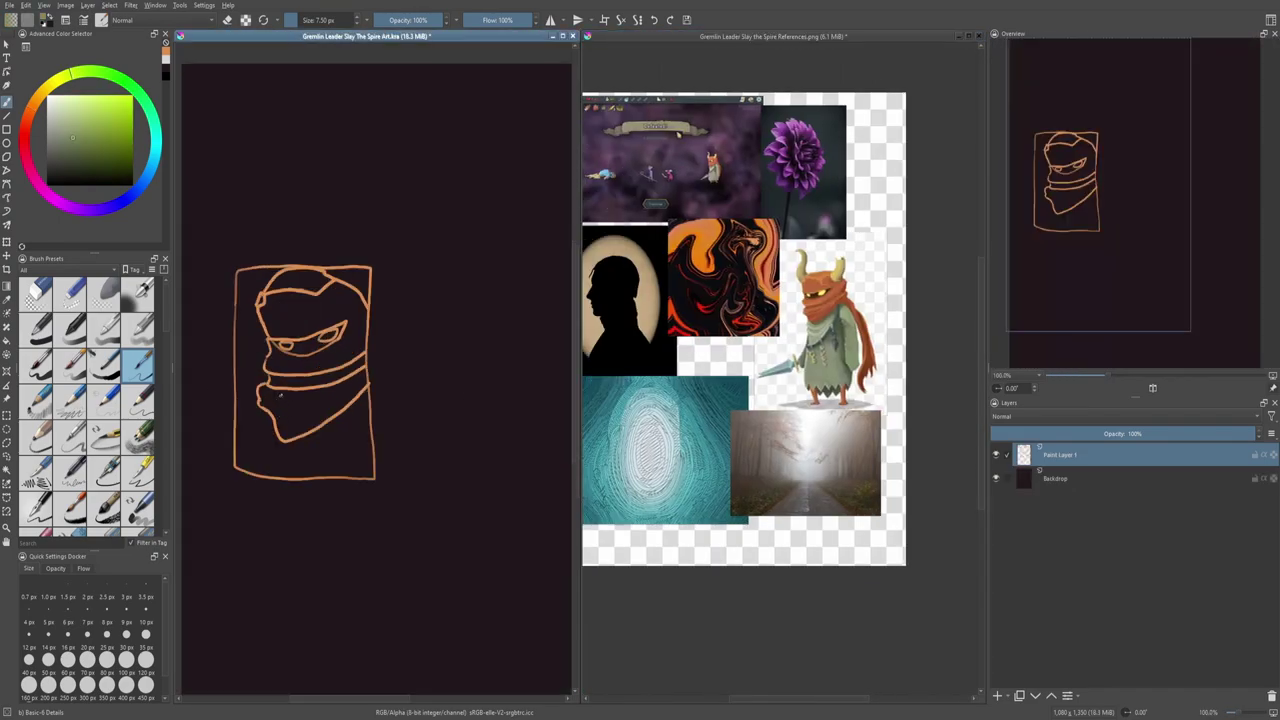
pyautogui.moveTo(270, 425); pyautogui.dragTo(266, 452)
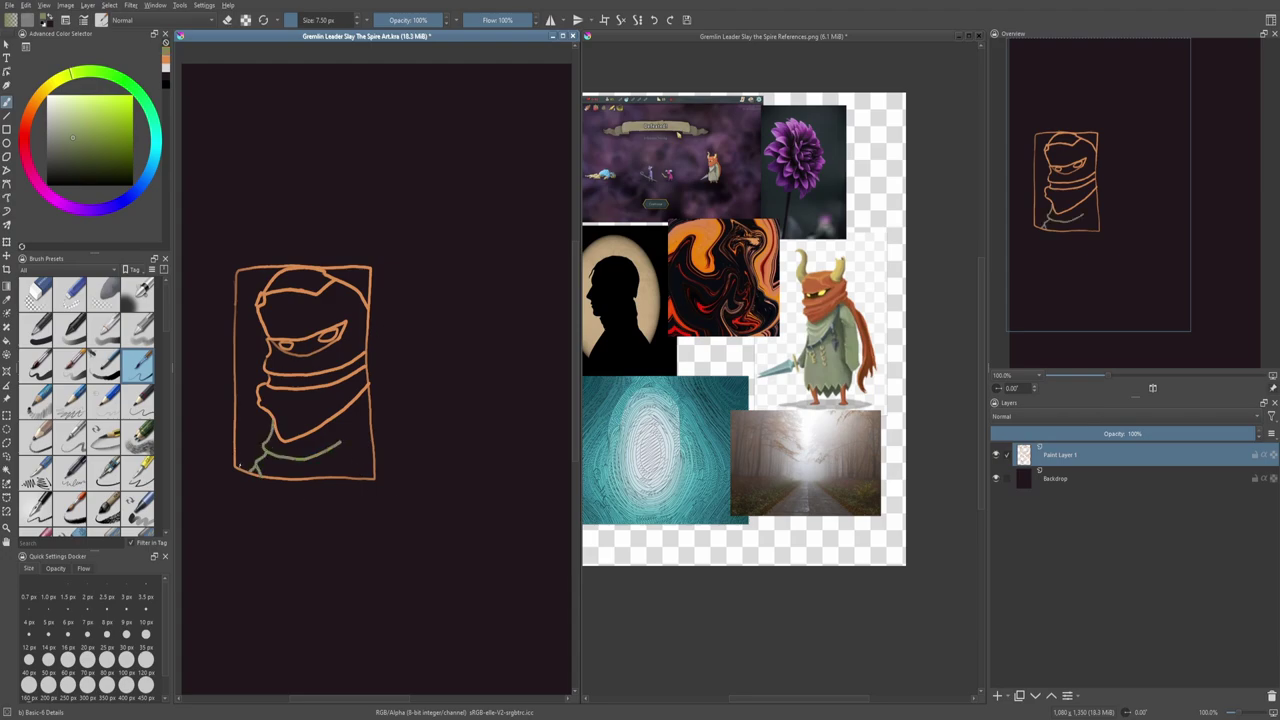
pyautogui.keyDown('ctrl'); pyautogui.scroll(-3, 273, 531); pyautogui.keyUp('ctrl')
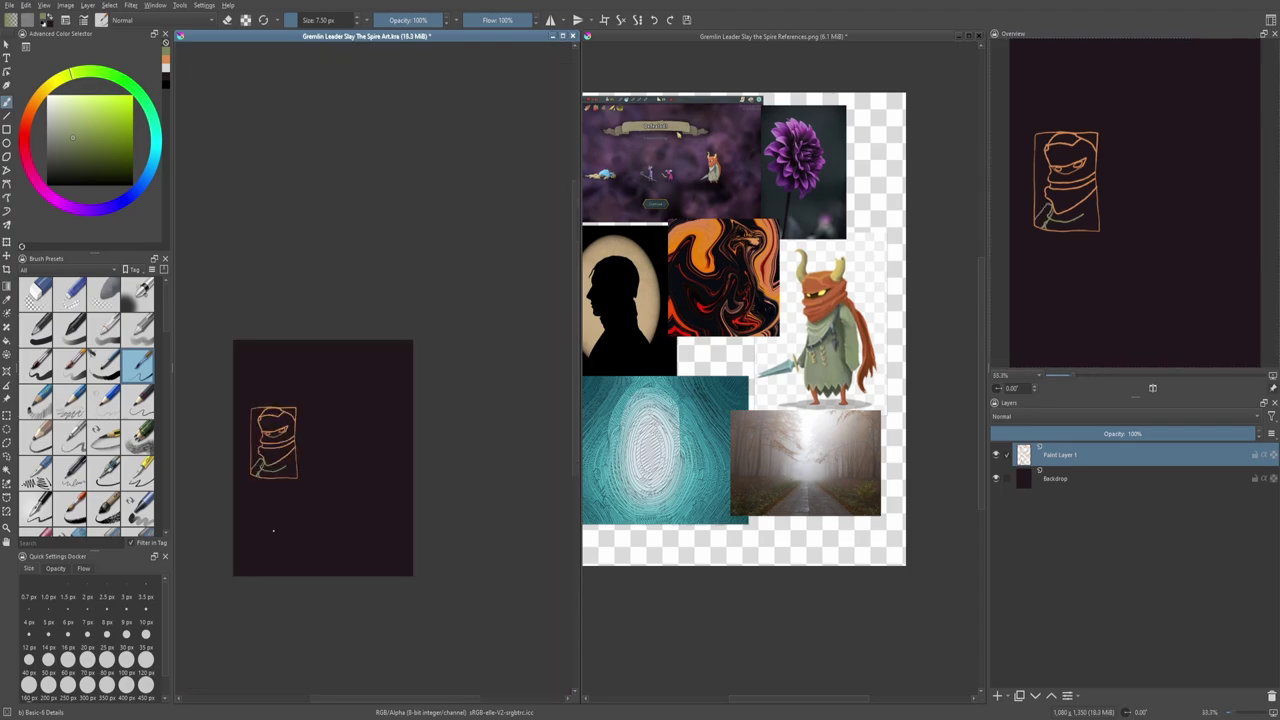
pyautogui.scroll(4, 299, 520)
pyautogui.moveTo(282, 462)
pyautogui.mouseDown()
pyautogui.moveTo(356, 410)
pyautogui.moveTo(330, 468)
pyautogui.moveTo(300, 488)
pyautogui.mouseUp()
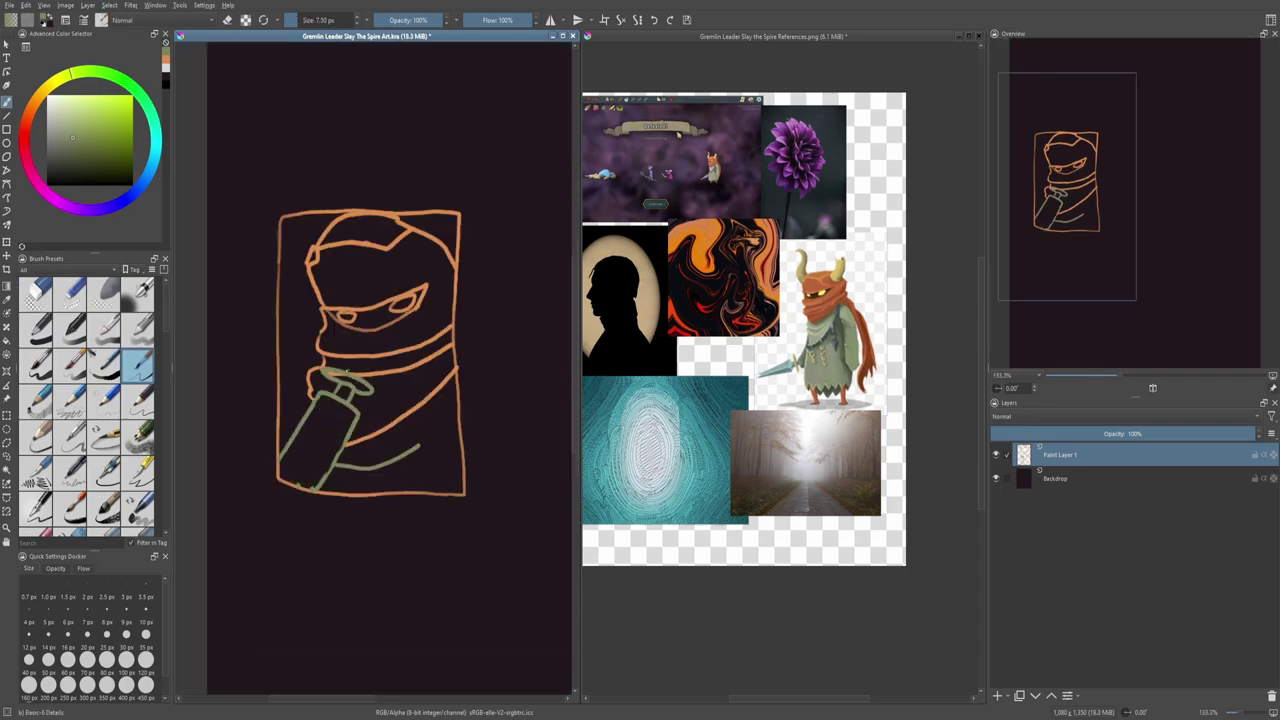
pyautogui.hotkey('ctrl', 'z')
pyautogui.hotkey('ctrl', 'z')
pyautogui.hotkey('ctrl', 'z')
pyautogui.hotkey('ctrl', 'z')
pyautogui.hotkey('ctrl', 'z')
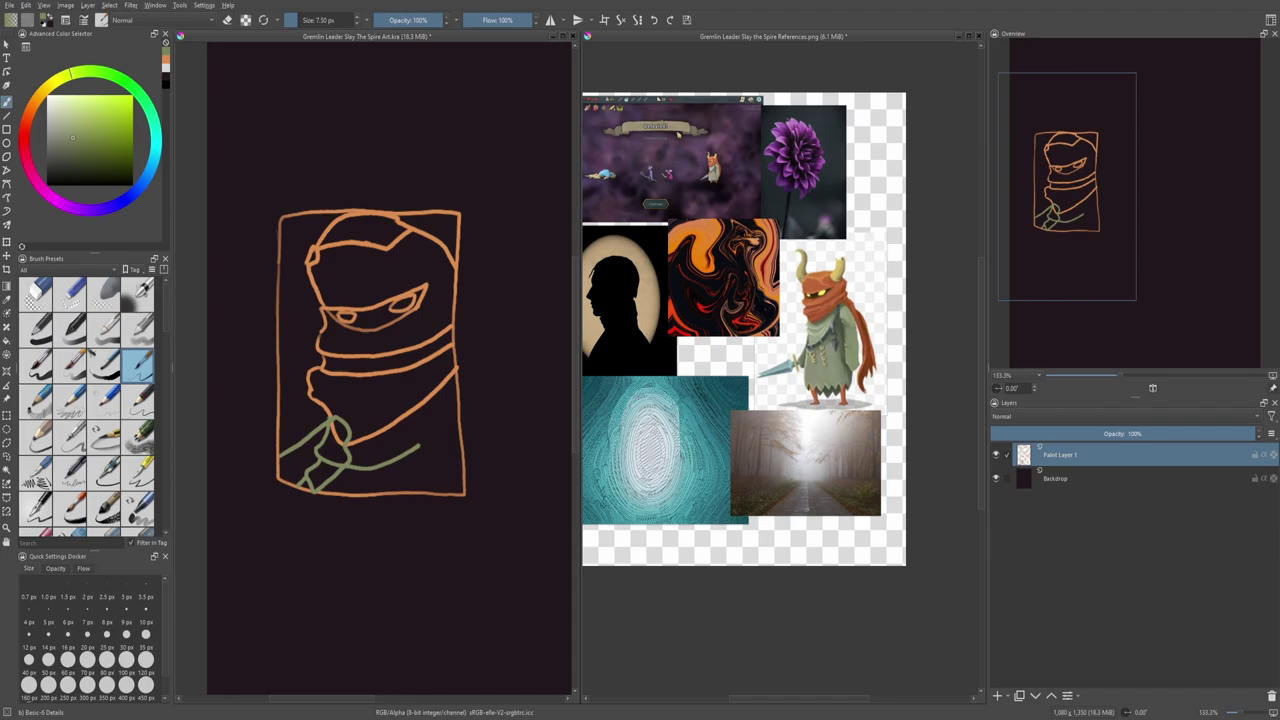
# Step: Erase the stray lines inside the green forearm and draw a narrow yellow dagger guard in front of the hand
pyautogui.press('e')
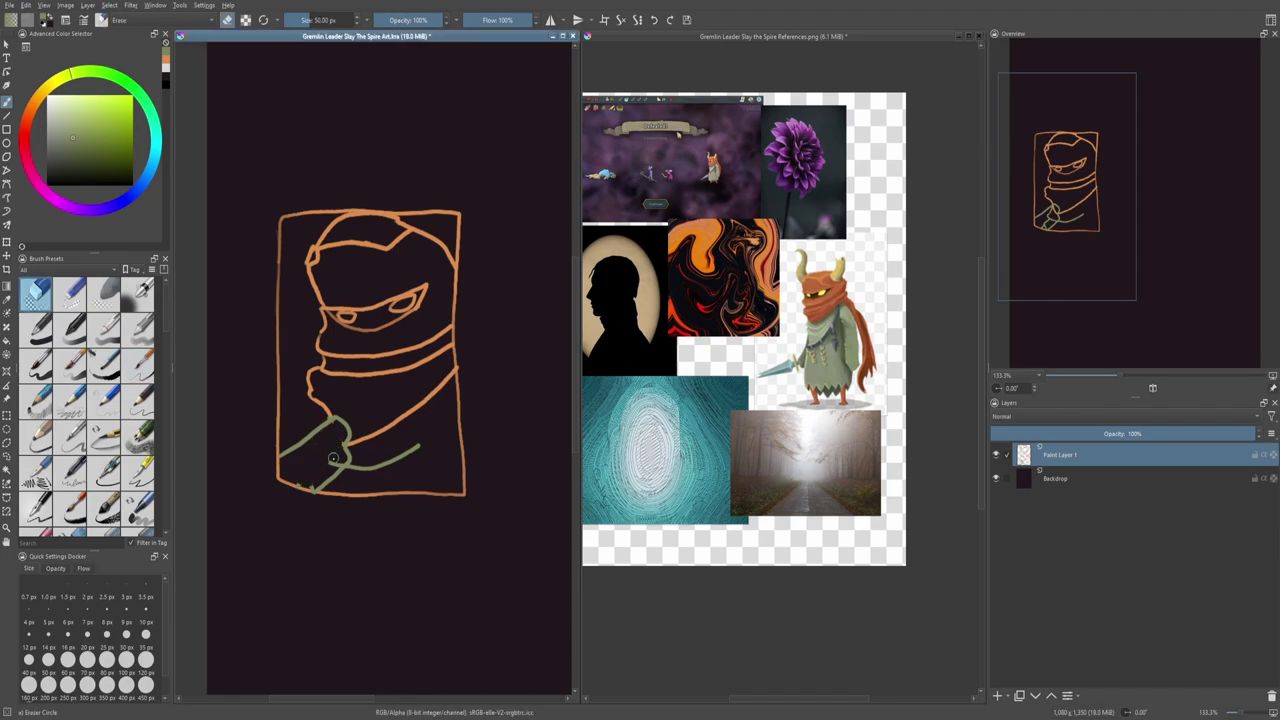
pyautogui.click(137, 365)
pyautogui.keyDown('ctrl'); pyautogui.click(835, 365); pyautogui.keyUp('ctrl')
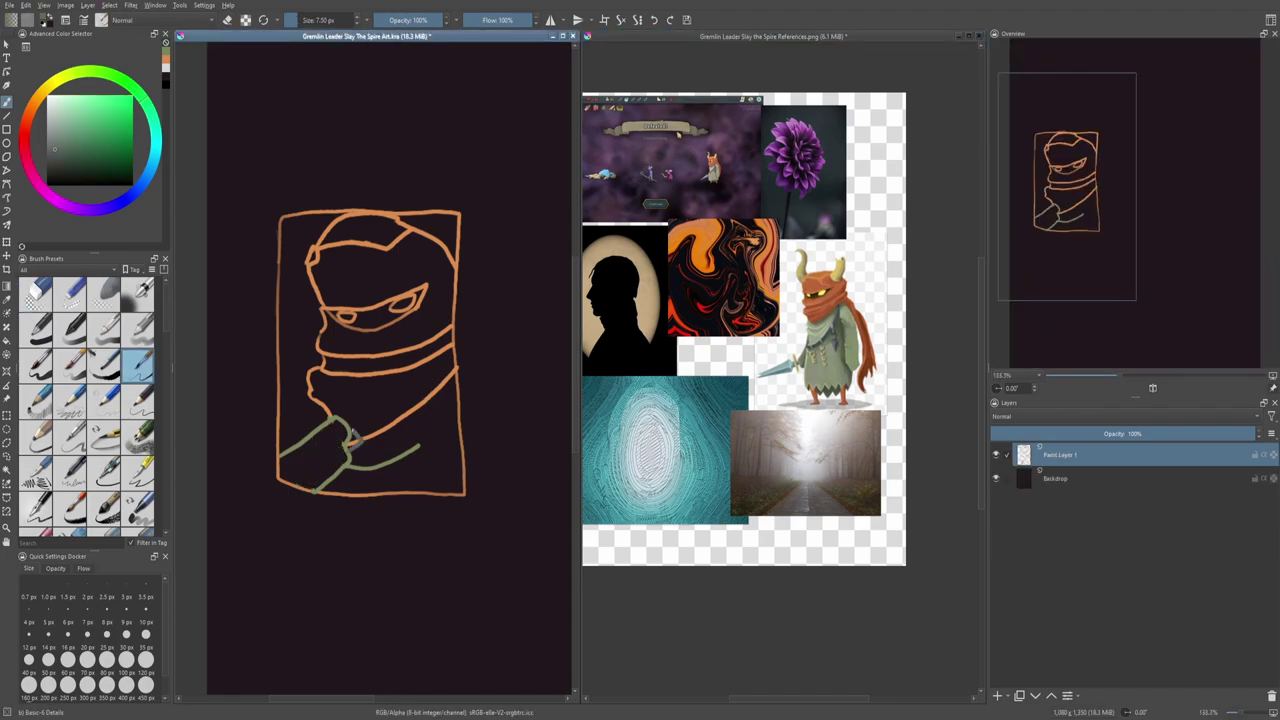
pyautogui.keyDown('ctrl'); pyautogui.click(845, 320); pyautogui.keyUp('ctrl')
pyautogui.scroll(2, 788, 390)
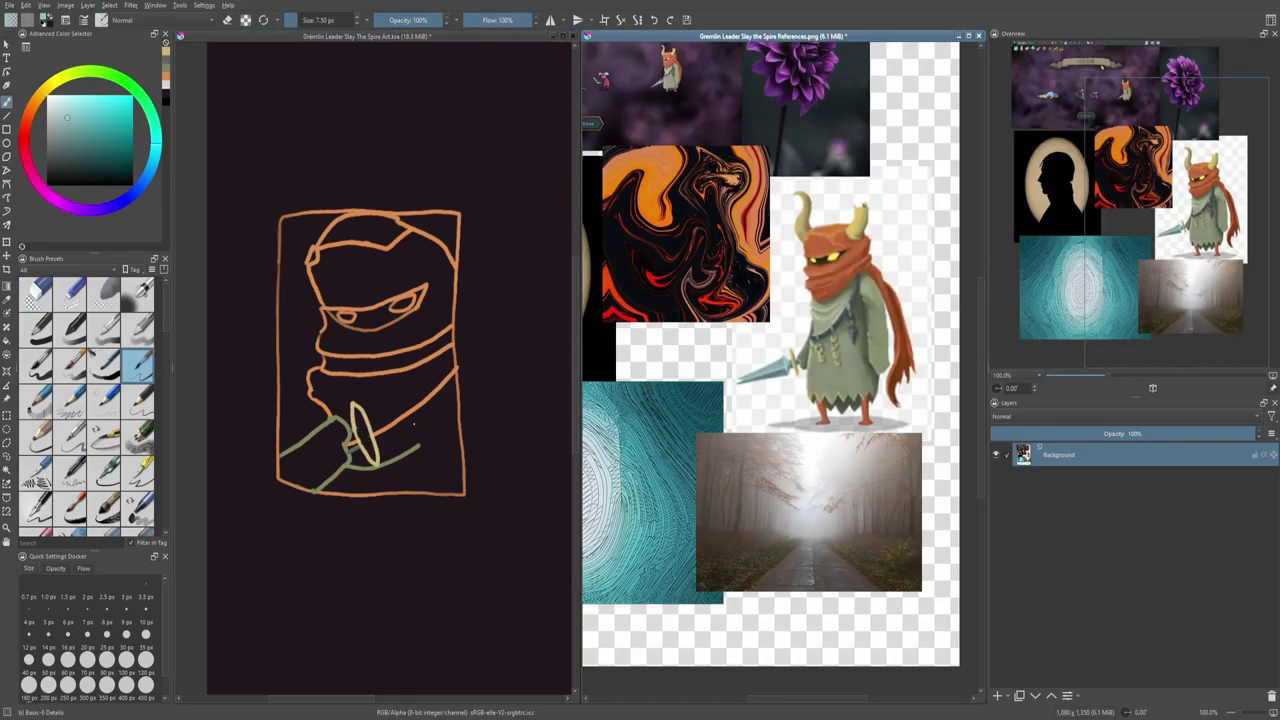
# Step: Outline the dagger blade in light teal from the guard to the frame edge, redrawing strokes and erasing what overshoots the frame
pyautogui.keyDown('ctrl'); pyautogui.click(395, 390); pyautogui.keyUp('ctrl')
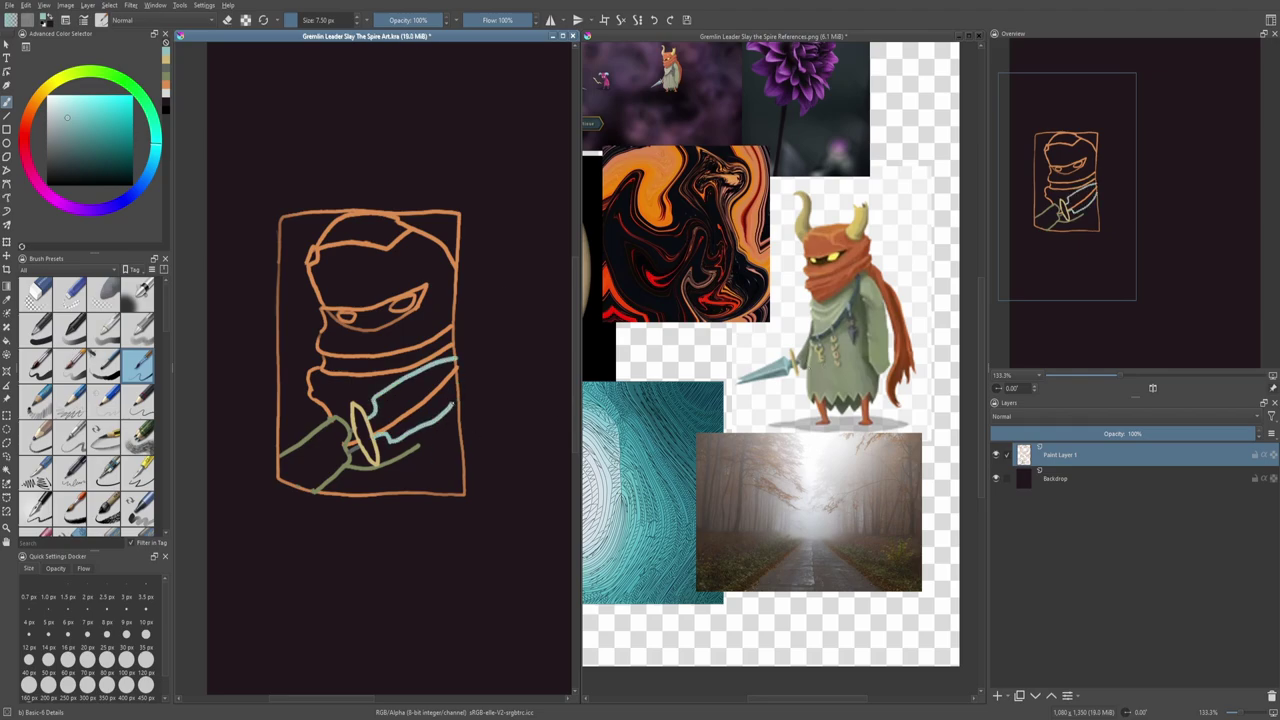
pyautogui.hotkey('ctrl', 'z')
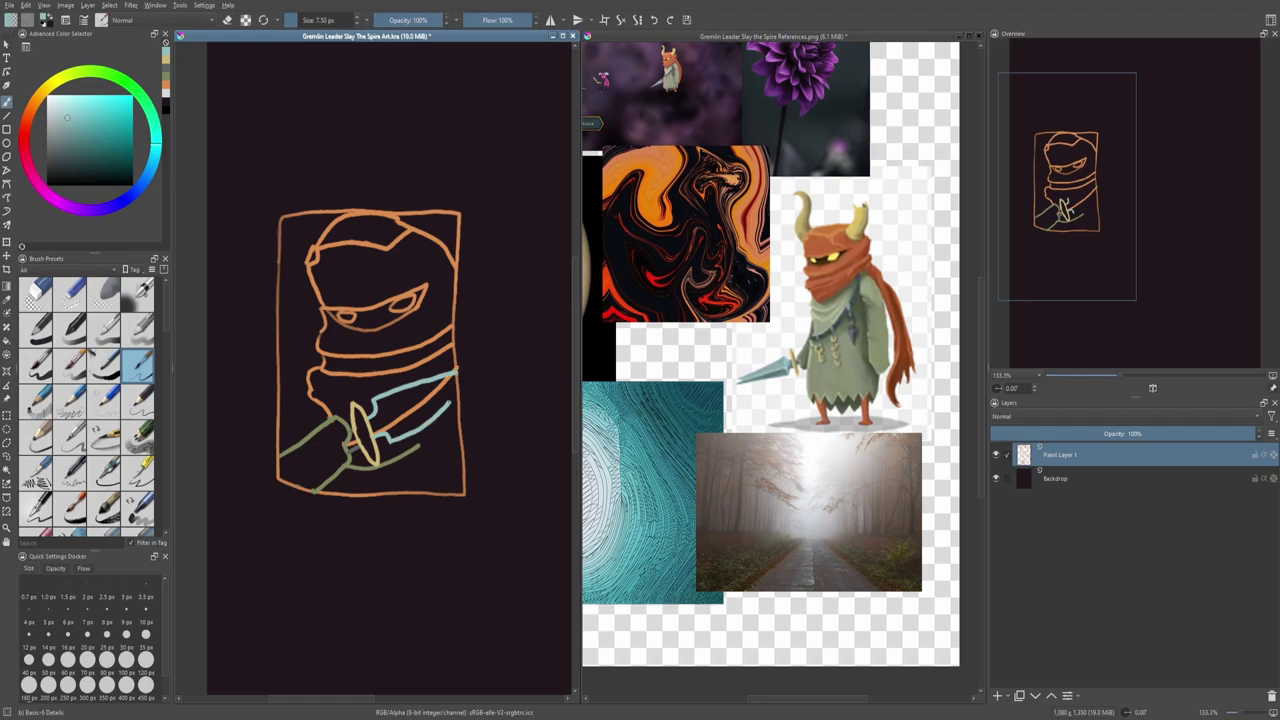
pyautogui.hotkey('ctrl', 'z')
pyautogui.press('e')
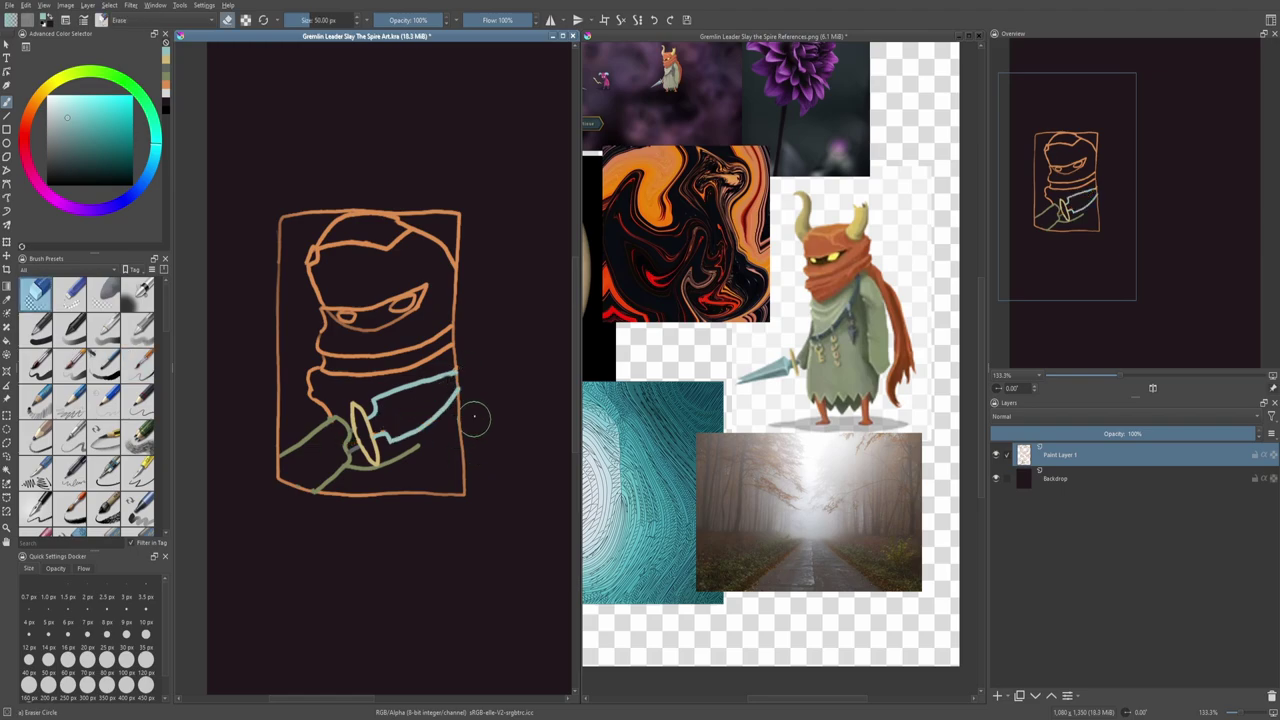
# Step: Add a green robe line at the frame's bottom and draw two yellowish horns on the hood, erasing the overlapping hood line
pyautogui.press('/')
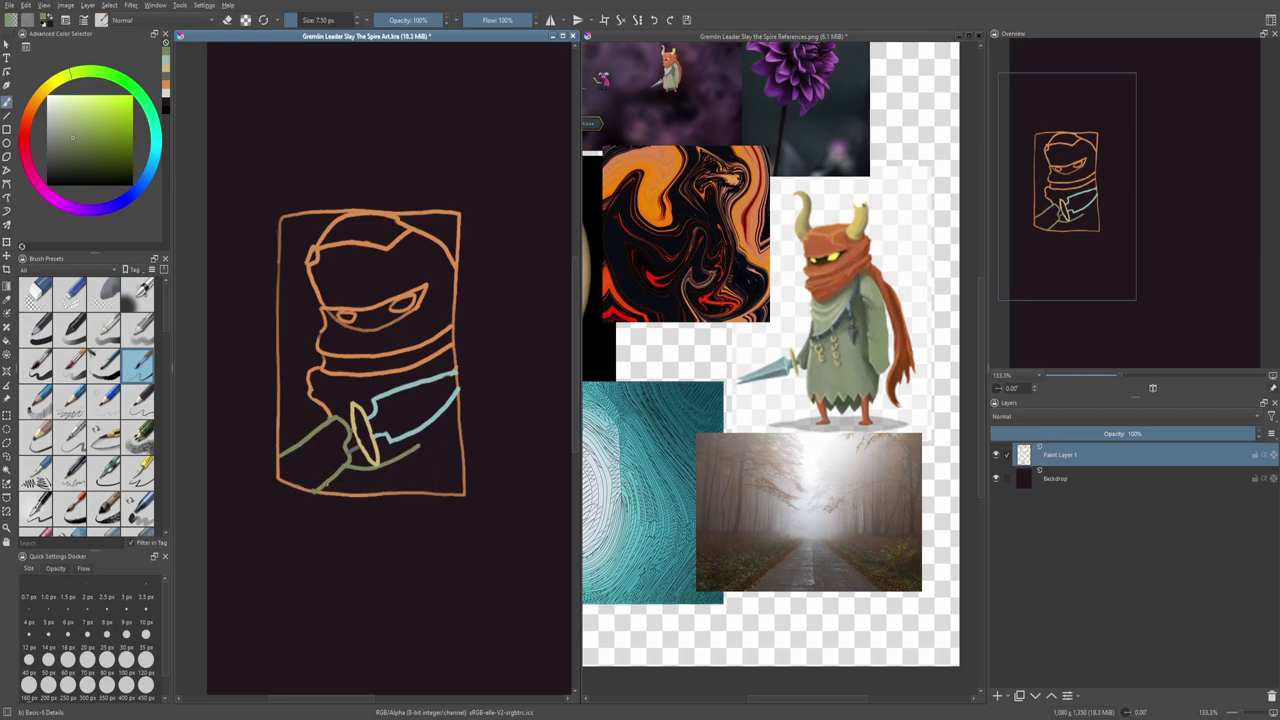
pyautogui.keyDown('ctrl'); pyautogui.click(398, 238); pyautogui.keyUp('ctrl')
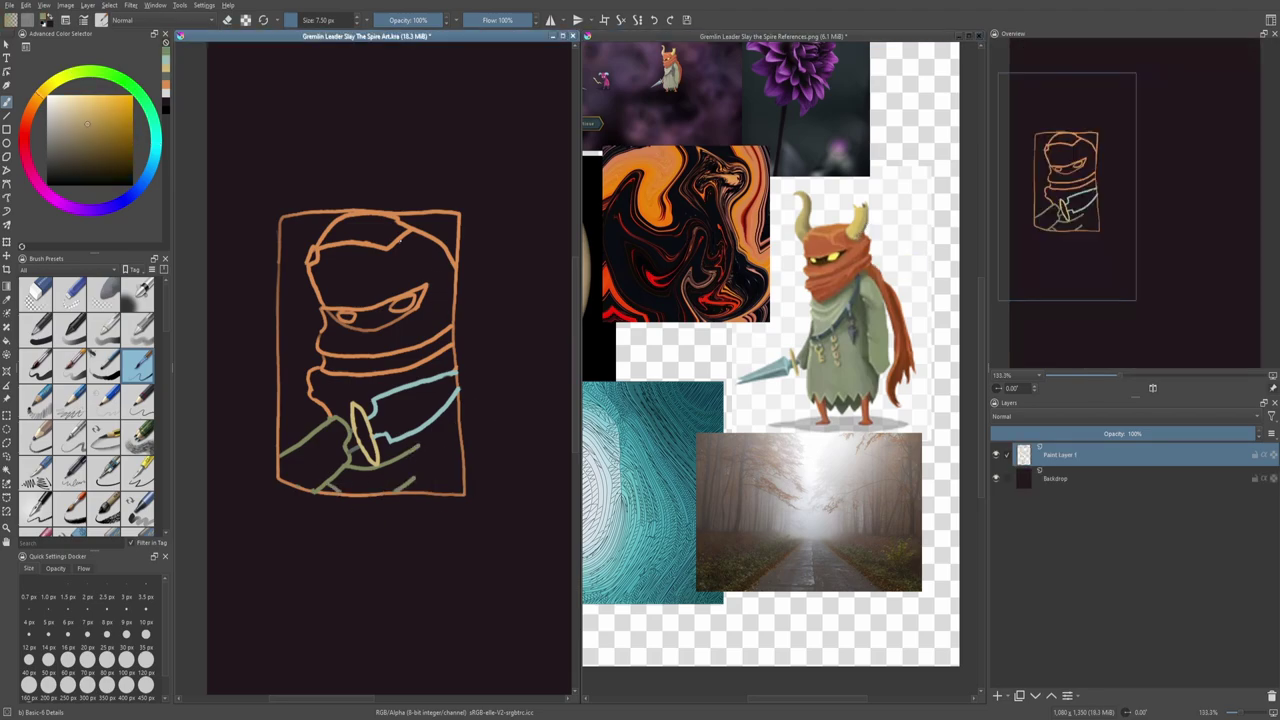
pyautogui.press('/')
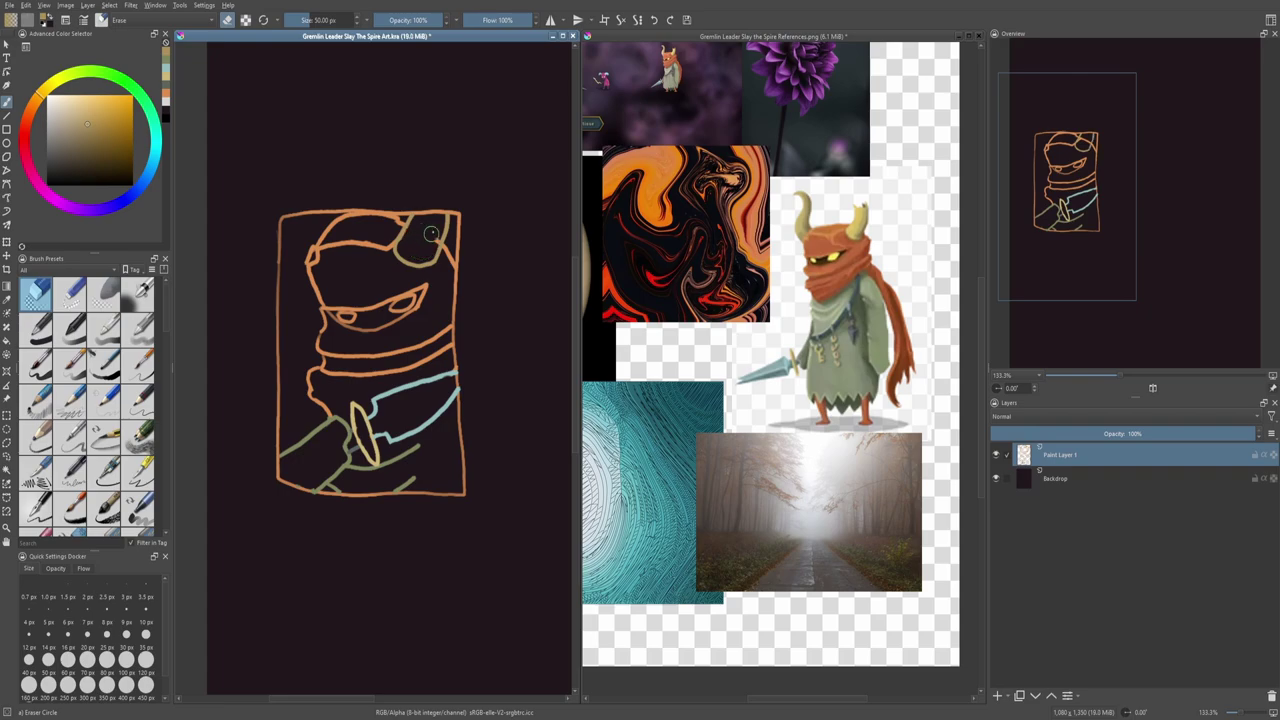
pyautogui.press('/')
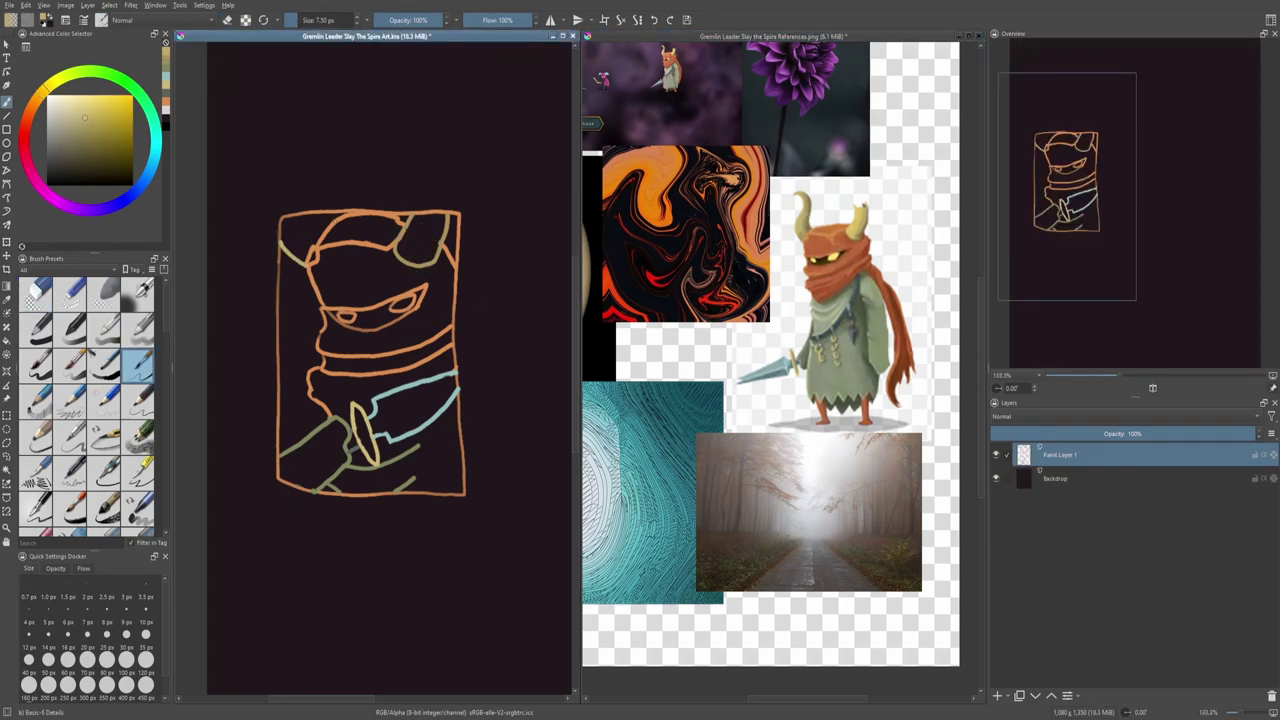
# Step: Draw the centre ridge on the dagger blade and fill the whole blade with light teal tones
pyautogui.moveTo(302, 237); pyautogui.dragTo(336, 247)
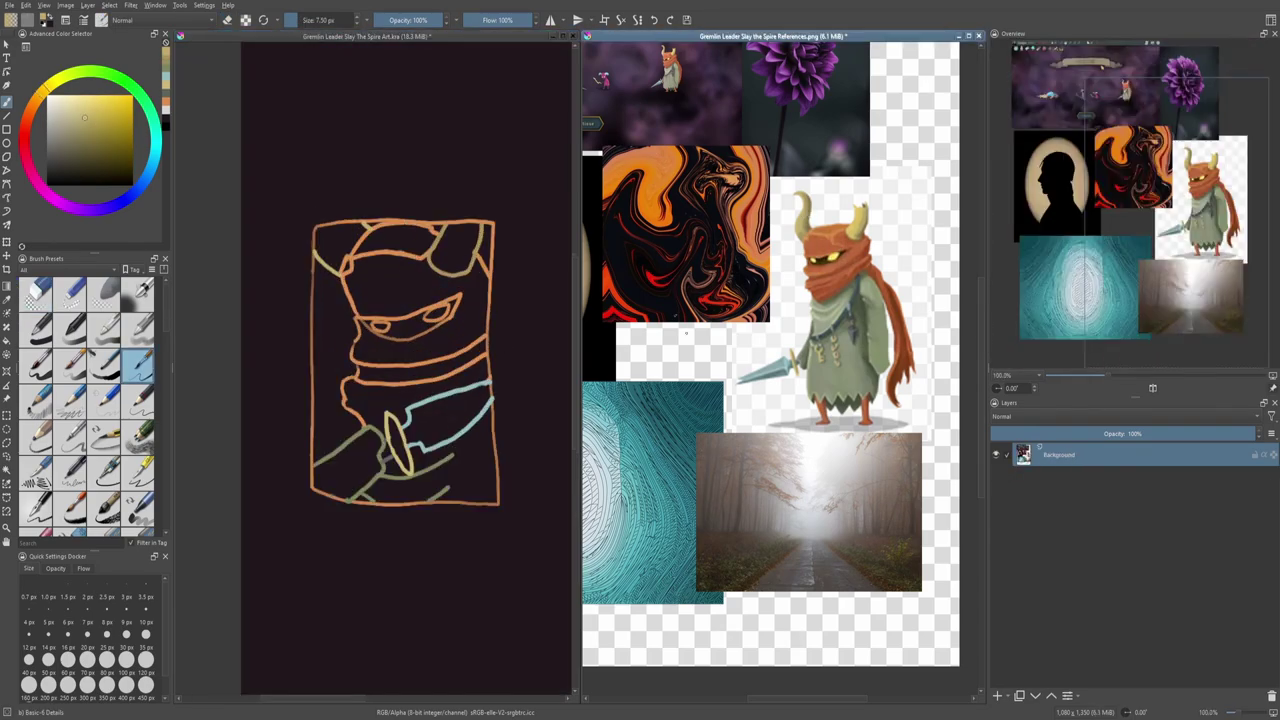
pyautogui.moveTo(418, 408); pyautogui.dragTo(422, 419)
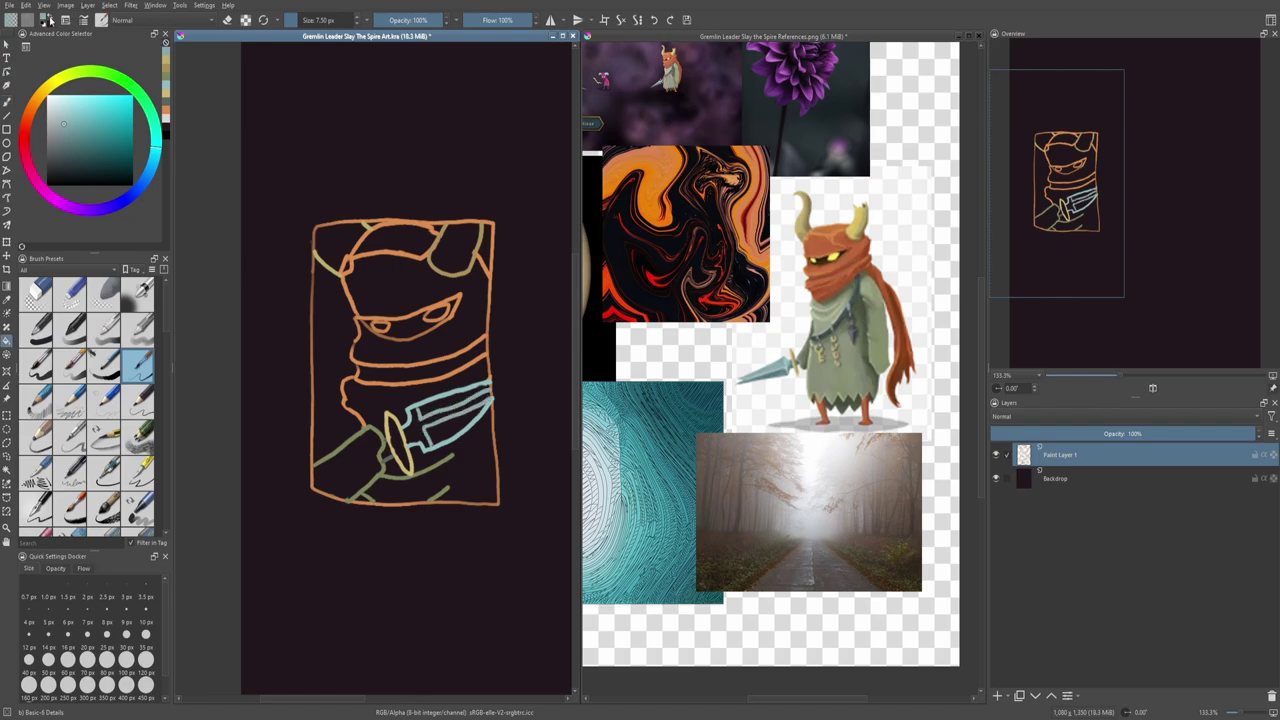
pyautogui.click(455, 420)
pyautogui.press('b')
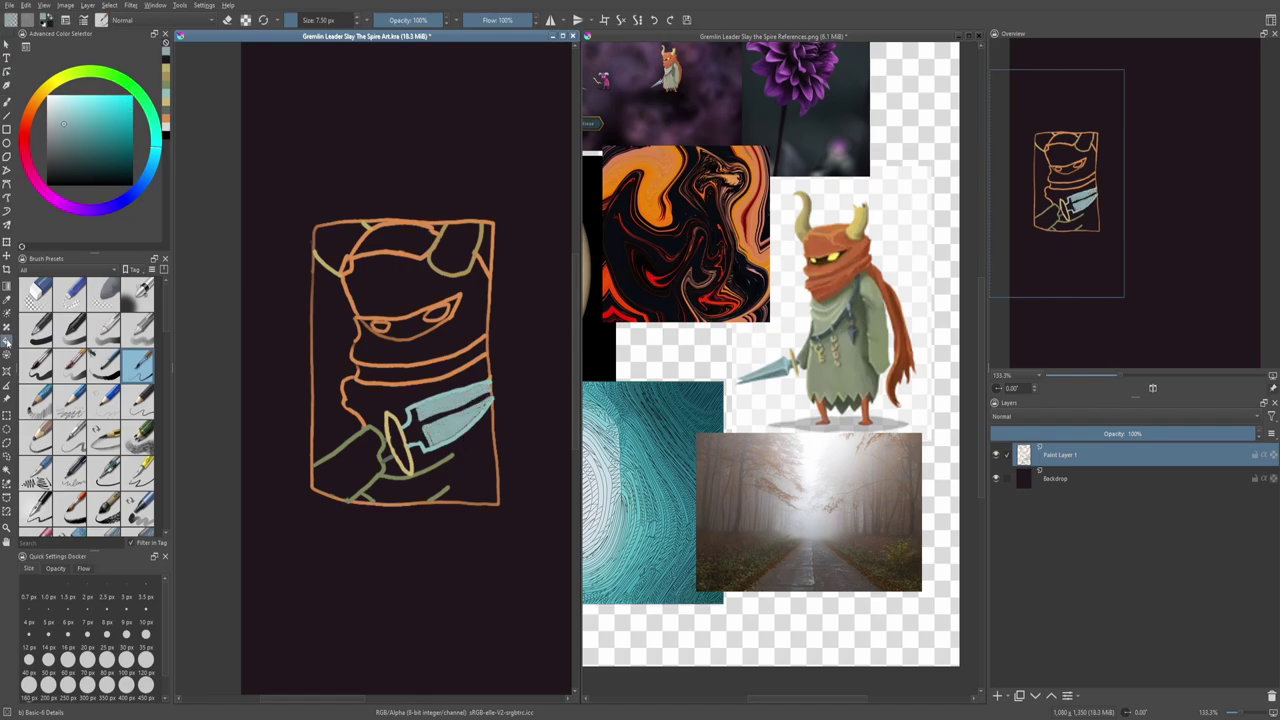
pyautogui.moveTo(425, 425); pyautogui.dragTo(478, 400)
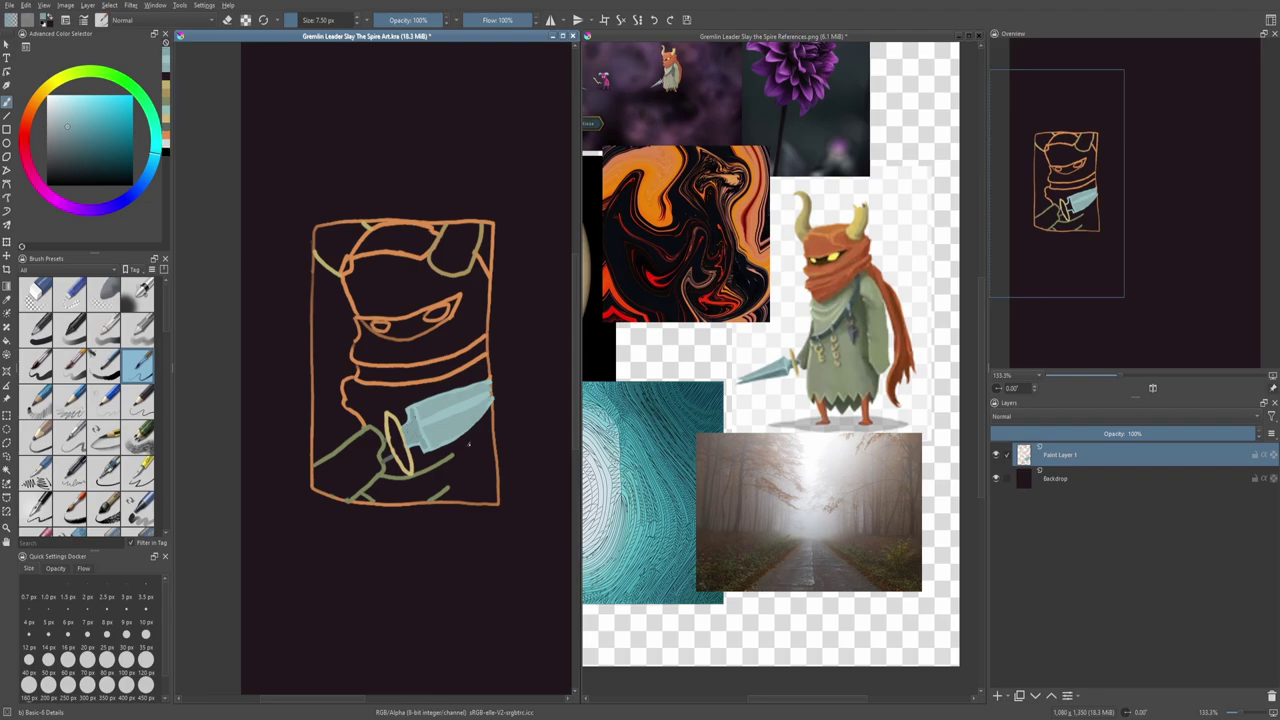
# Step: Fill the dagger guard with sampled cream and the forearm with sampled robe green, covering the forearm's inner sketch lines
pyautogui.keyDown('ctrl'); pyautogui.click(828, 340); pyautogui.keyUp('ctrl')
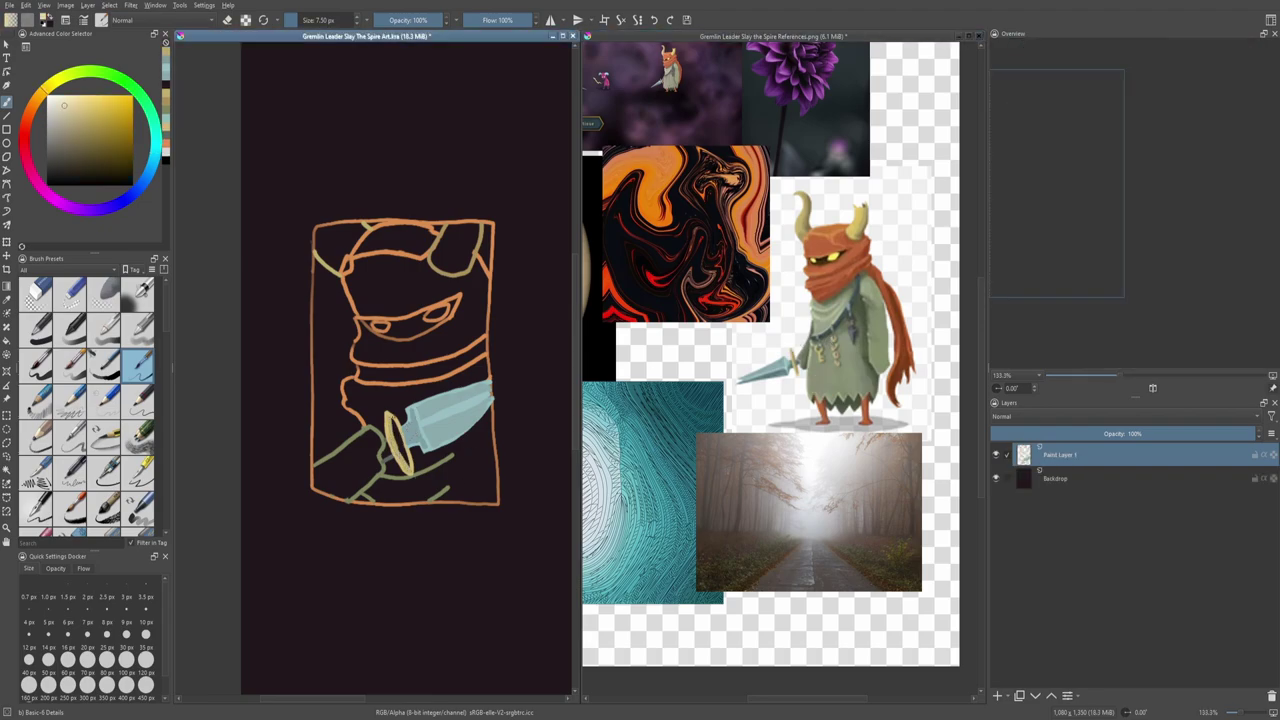
pyautogui.moveTo(392, 418)
pyautogui.mouseDown()
pyautogui.moveTo(404, 458)
pyautogui.moveTo(396, 432)
pyautogui.mouseUp()
pyautogui.hotkey('ctrl', 'Tab')
pyautogui.keyDown('ctrl'); pyautogui.click(808, 356); pyautogui.keyUp('ctrl')
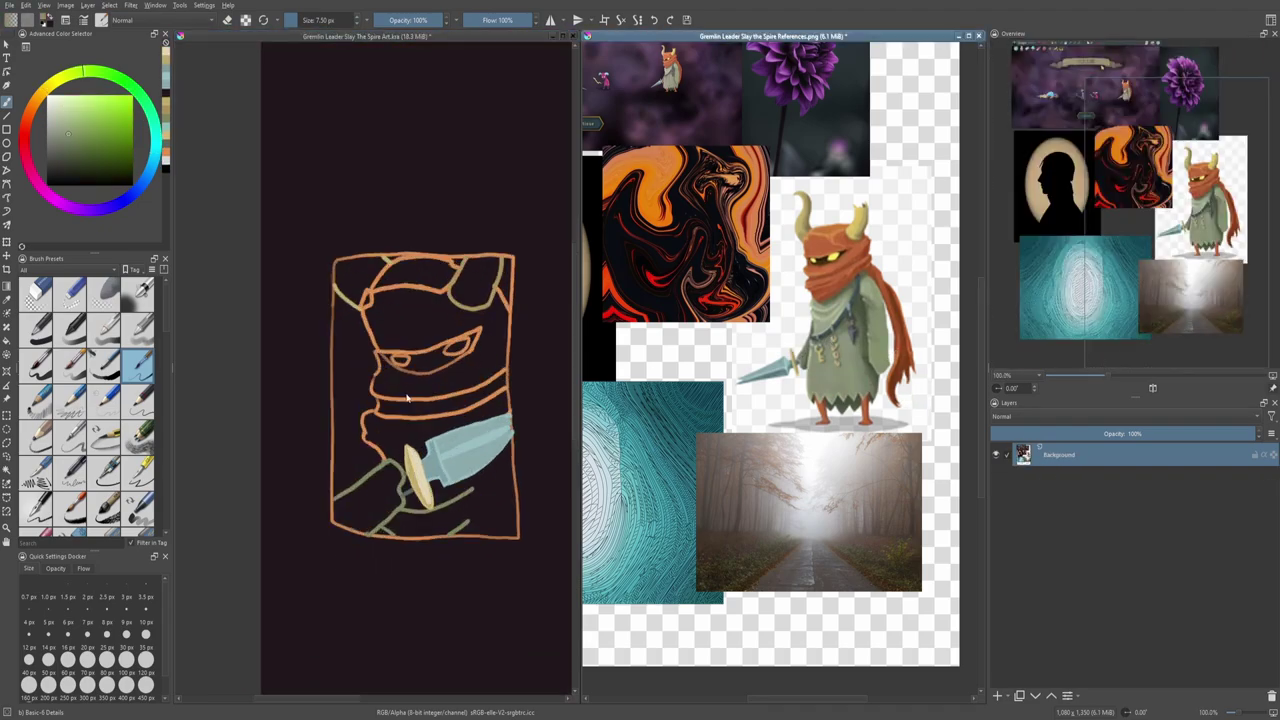
pyautogui.hotkey('ctrl', 'Tab')
pyautogui.click(388, 513)
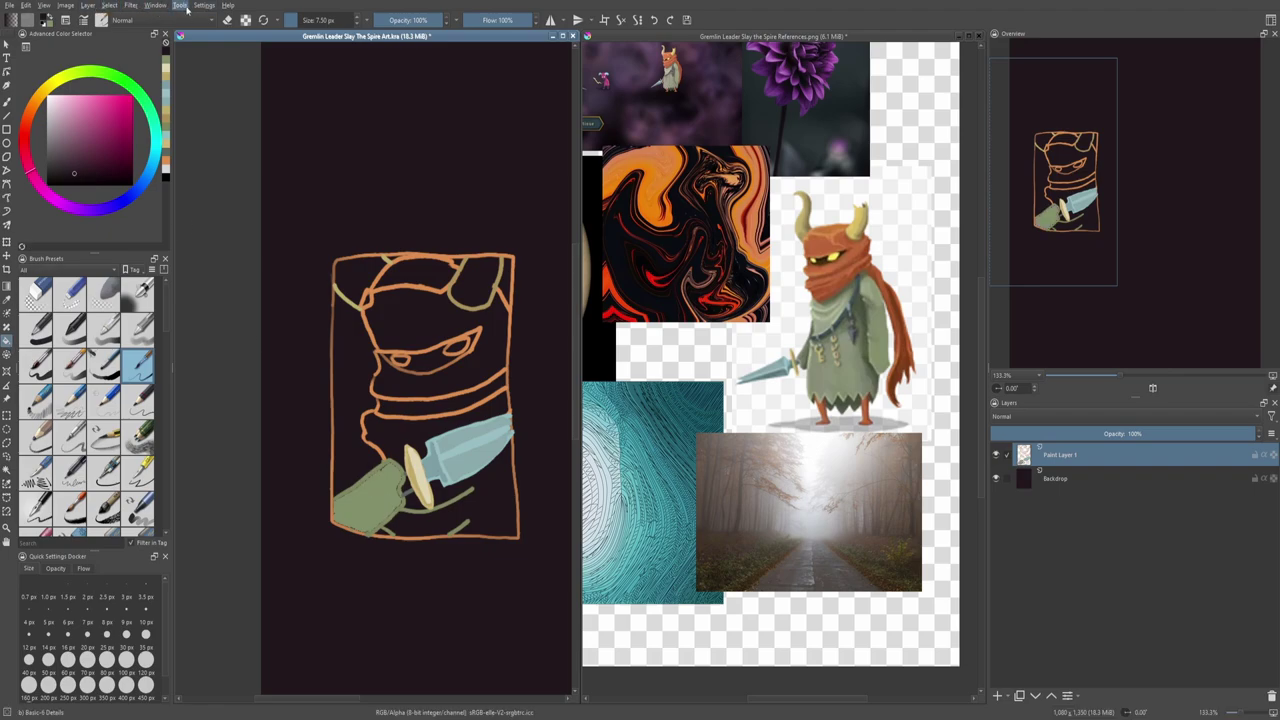
pyautogui.keyDown('ctrl'); pyautogui.click(385, 487); pyautogui.keyUp('ctrl')
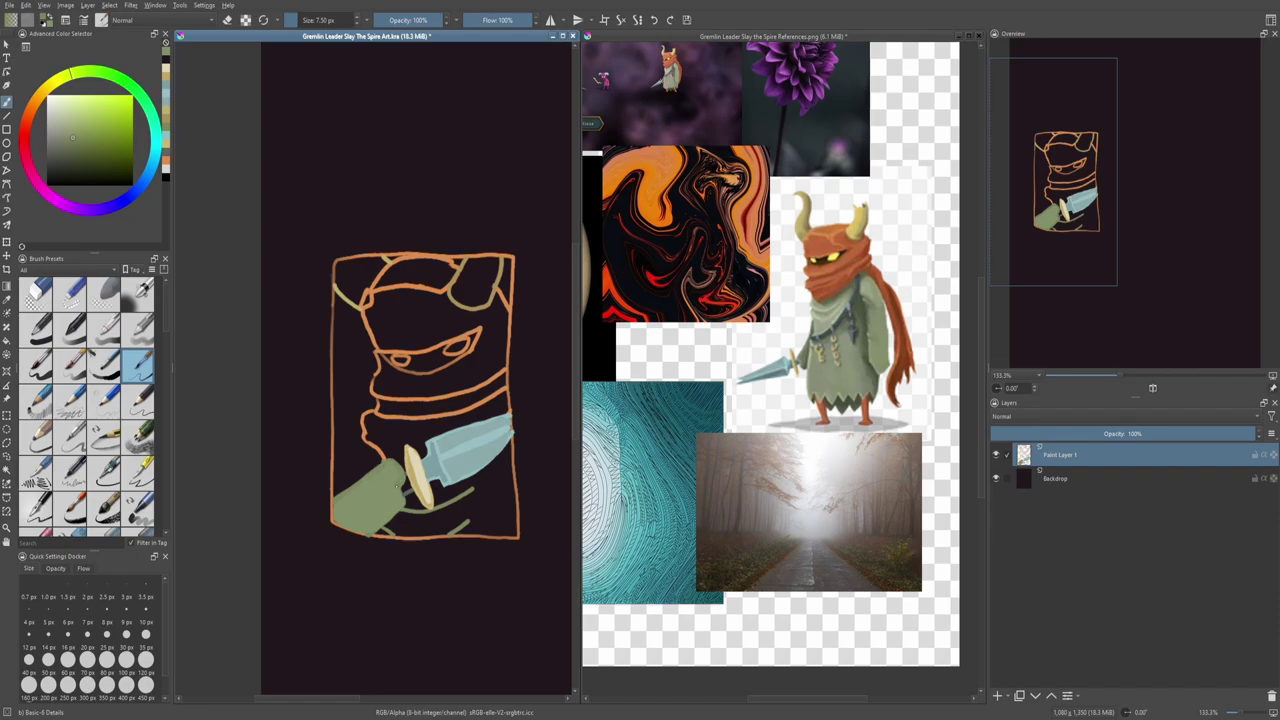
# Step: Touch up the dagger guard and blade with colours sampled from the sketch, trimming the blade tip at the frame edge
pyautogui.keyDown('ctrl'); pyautogui.click(420, 485); pyautogui.keyUp('ctrl')
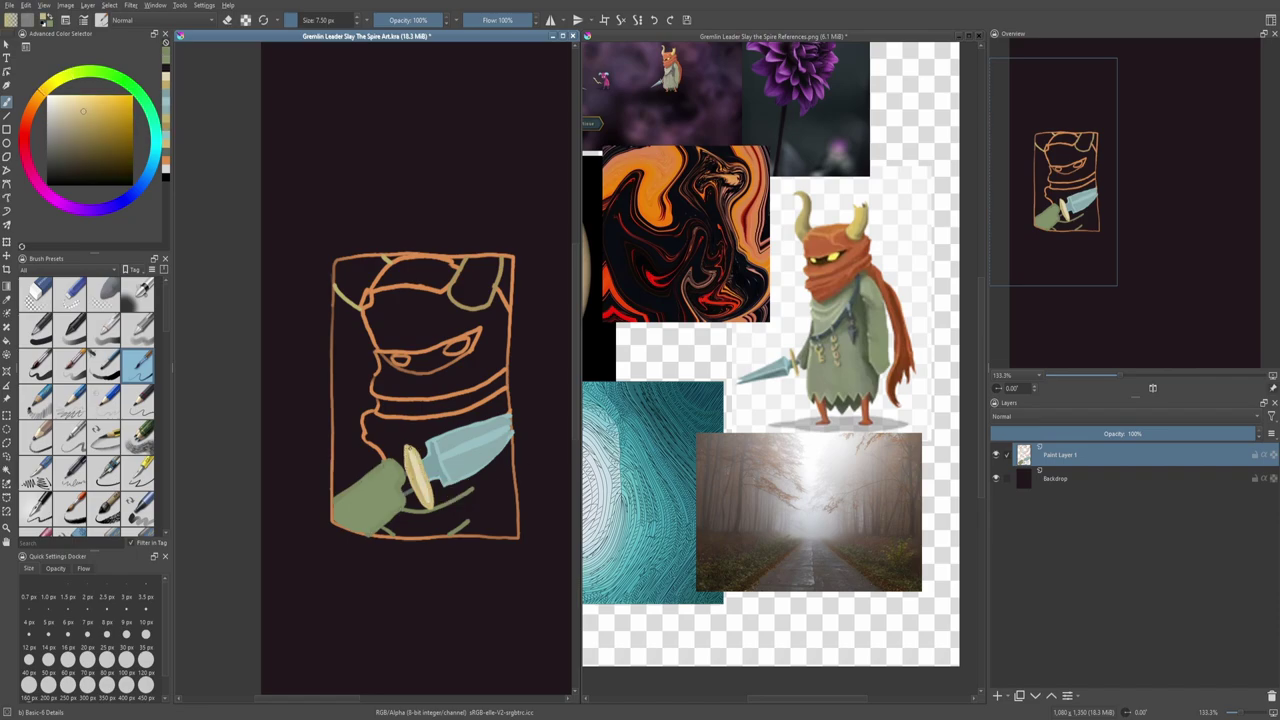
pyautogui.keyDown('ctrl'); pyautogui.click(450, 455); pyautogui.keyUp('ctrl')
pyautogui.keyDown('ctrl'); pyautogui.click(516, 430); pyautogui.keyUp('ctrl')
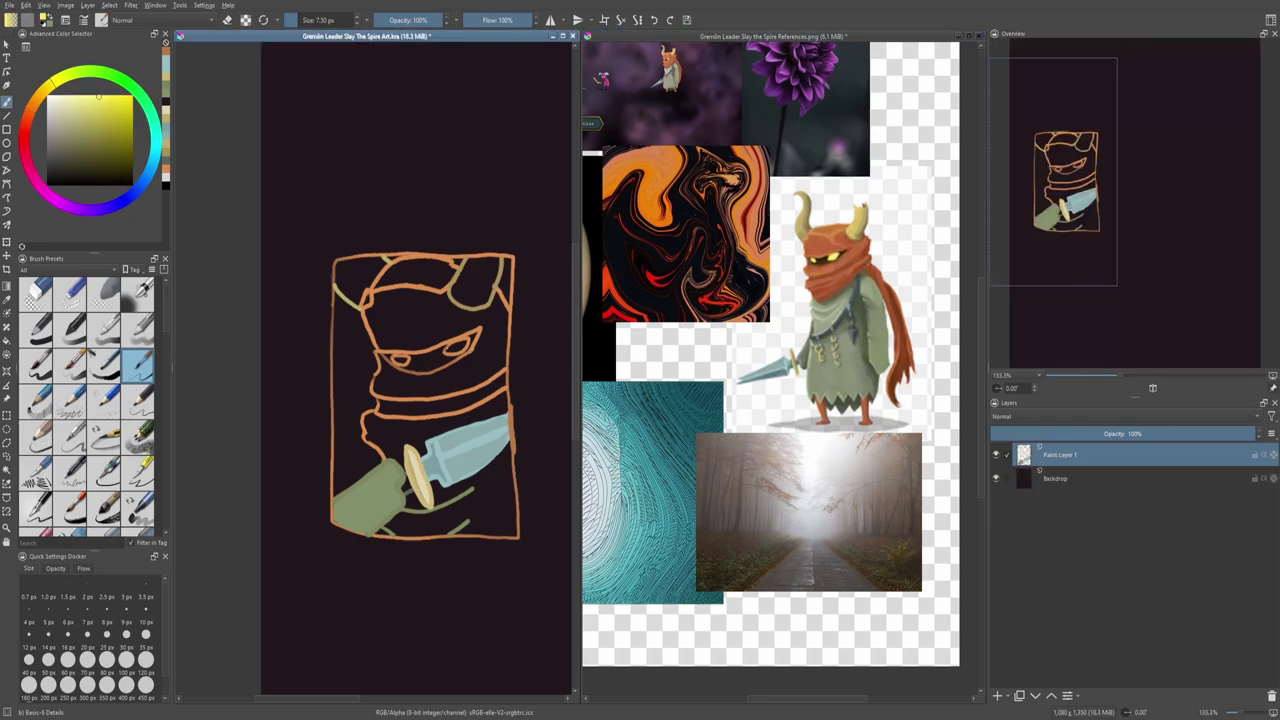
# Step: Fill both eyes with bright yellow and paint the hood's brow folds in orange tones sampled from the sketch and reference character
pyautogui.moveTo(447, 348); pyautogui.dragTo(465, 342)
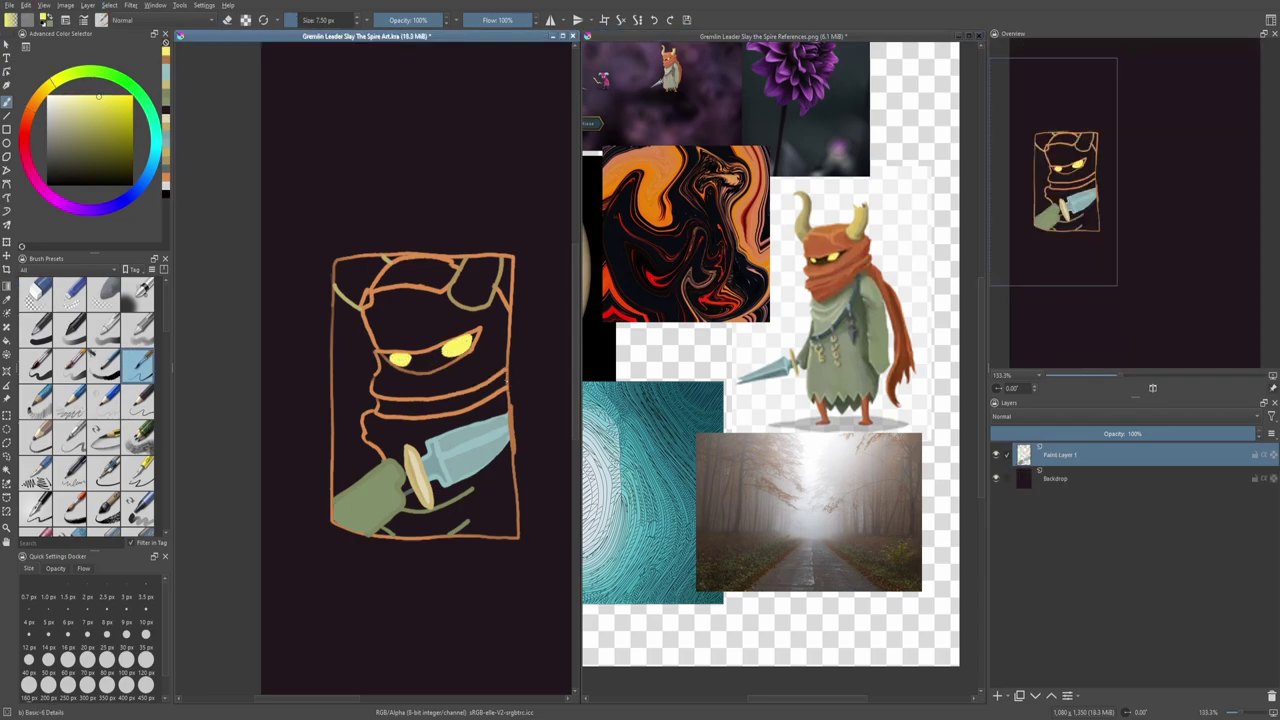
pyautogui.keyDown('ctrl'); pyautogui.click(462, 293); pyautogui.keyUp('ctrl')
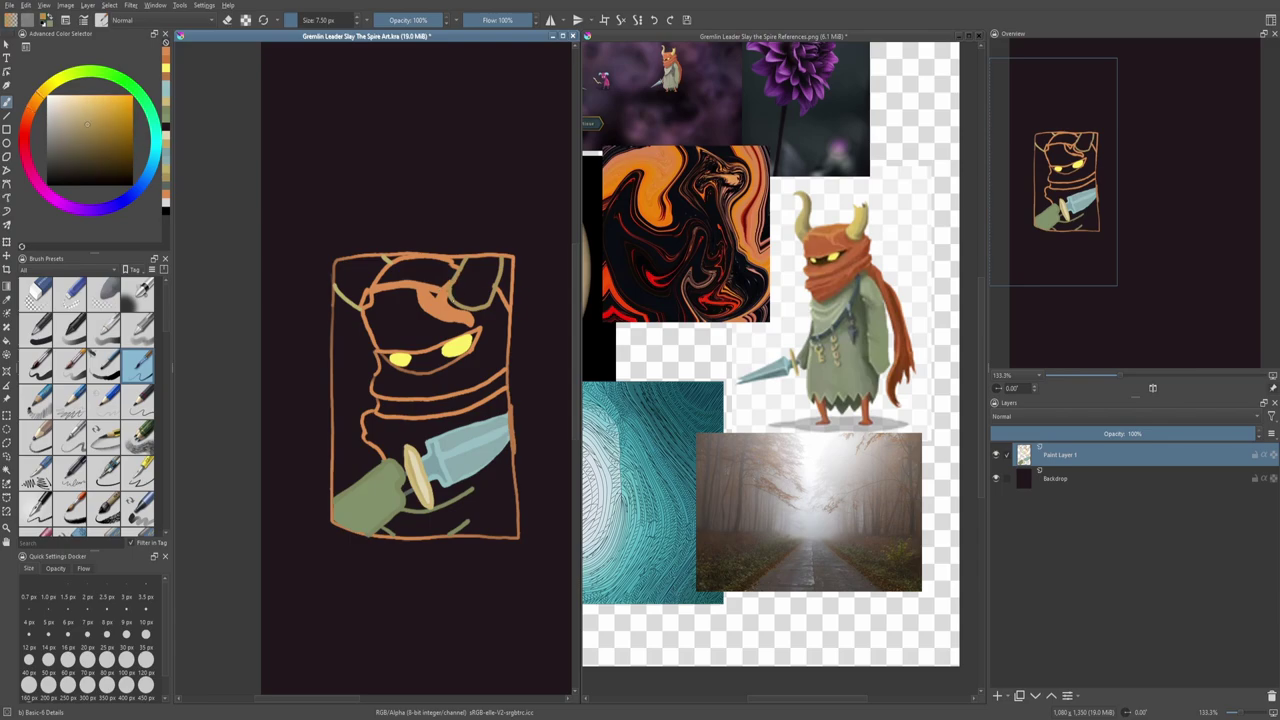
pyautogui.keyDown('ctrl'); pyautogui.click(840, 233); pyautogui.keyUp('ctrl')
pyautogui.keyDown('ctrl'); pyautogui.click(847, 260); pyautogui.keyUp('ctrl')
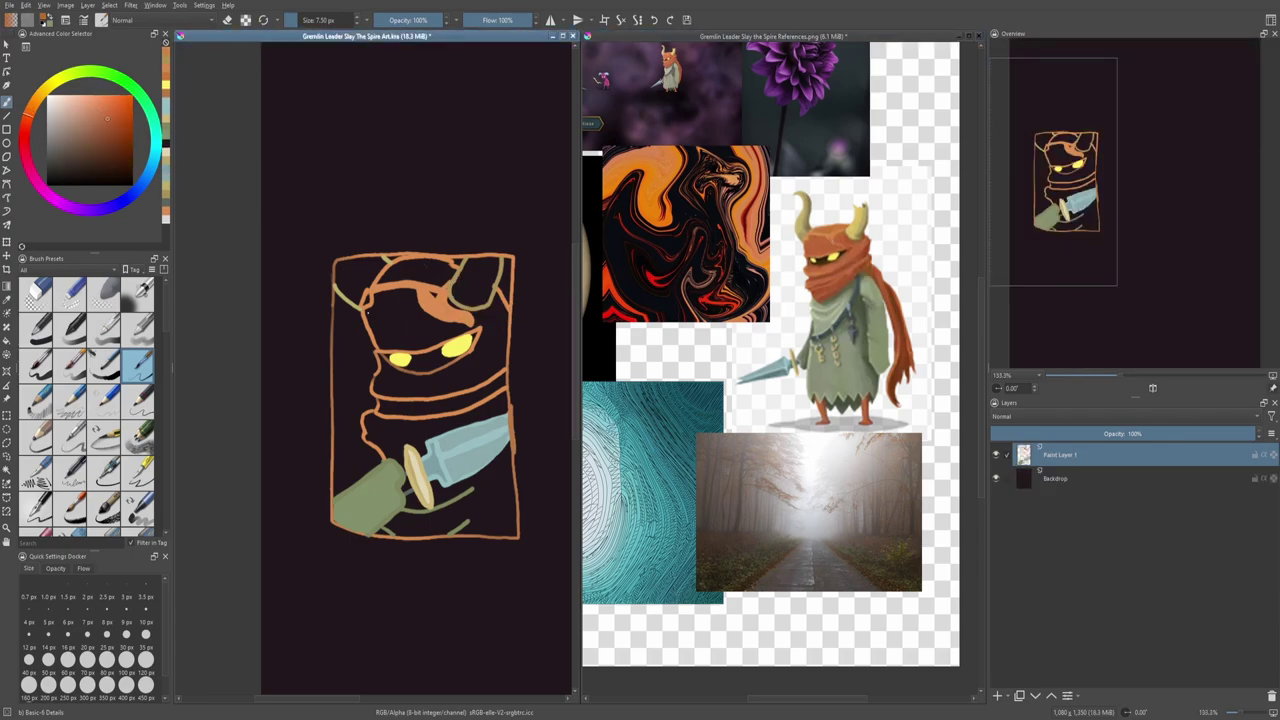
pyautogui.moveTo(378, 350); pyautogui.dragTo(464, 330)
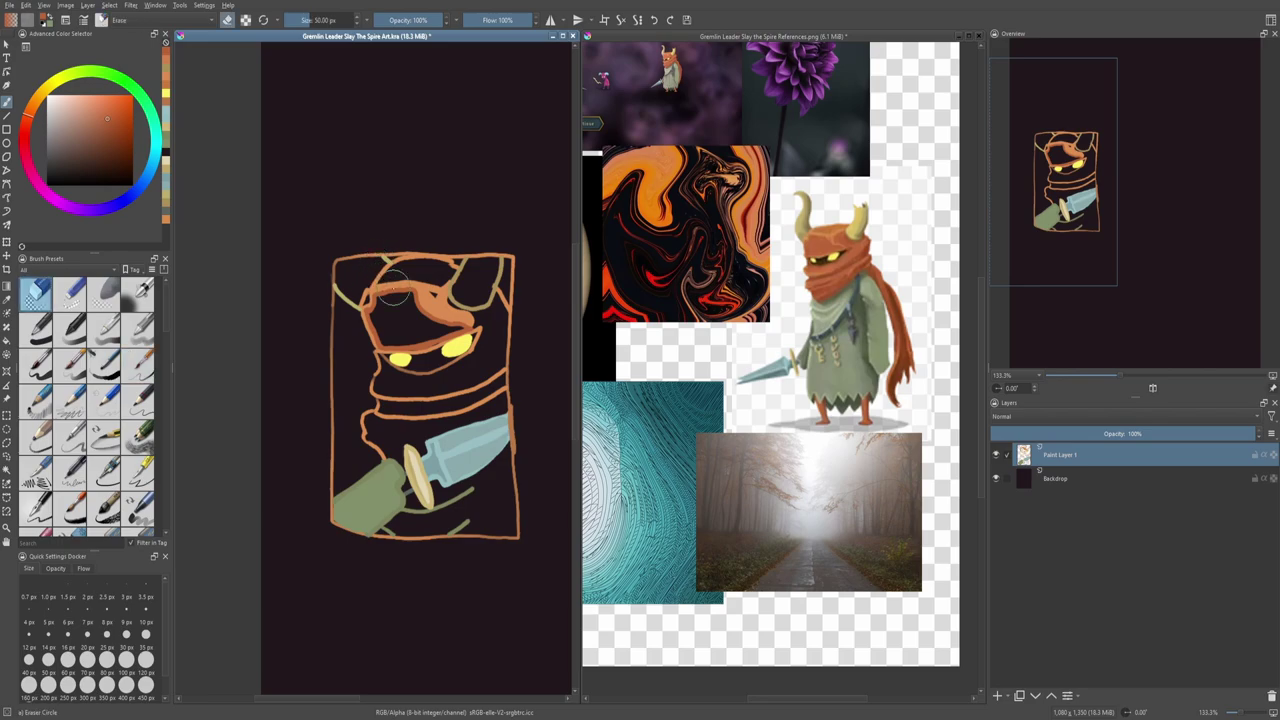
# Step: Fill the hood's forehead with reddish orange and the robe beneath the dagger with muted green
pyautogui.keyDown('ctrl'); pyautogui.click(398, 355); pyautogui.keyUp('ctrl')
pyautogui.scroll(3, 489, 347)
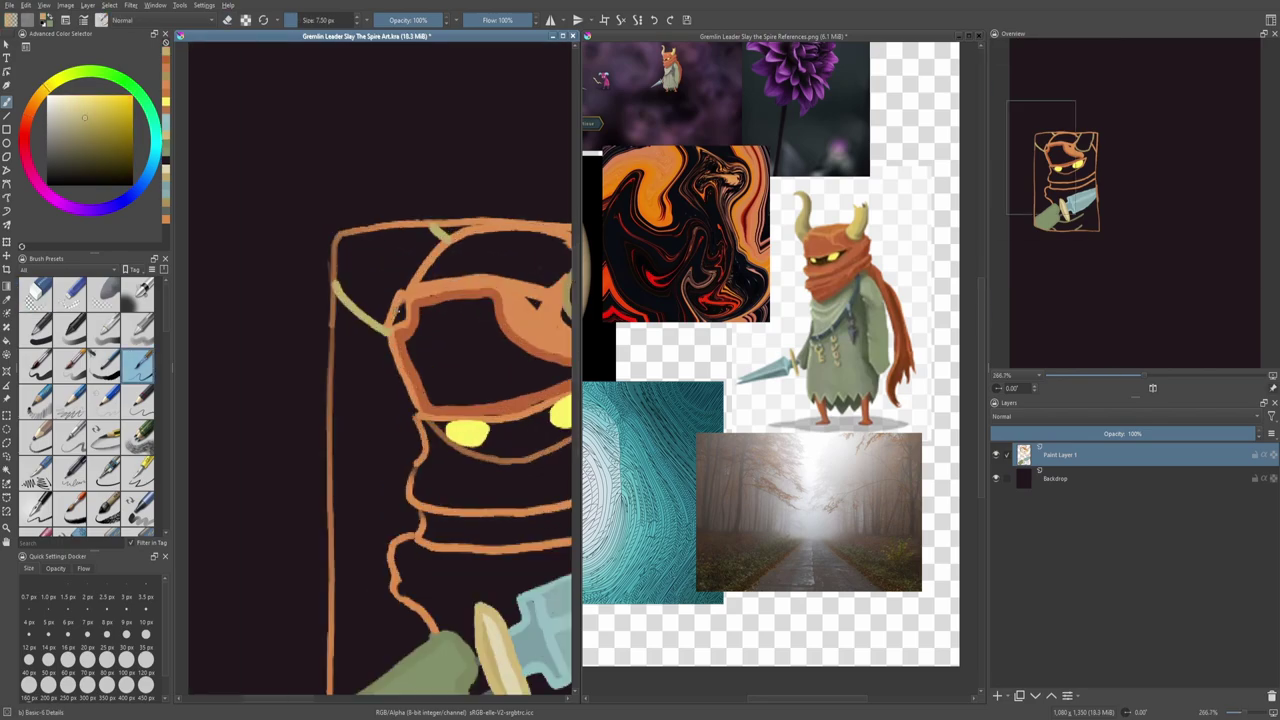
pyautogui.scroll(-4, 420, 360)
pyautogui.scroll(2, 400, 360)
pyautogui.moveTo(330, 340); pyautogui.dragTo(392, 362)
pyautogui.click(392, 362)
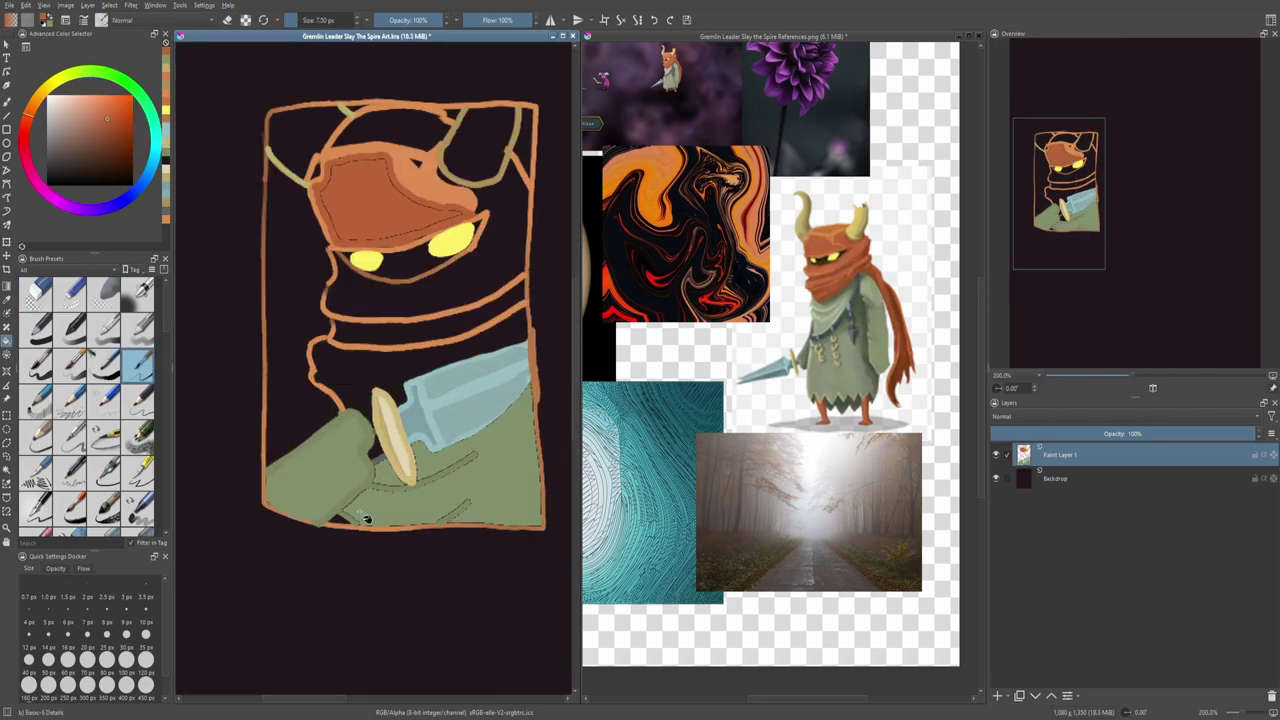
# Step: Fill the side of the hood and the scarf folds above and below the central band with reddish orange
pyautogui.scroll(-3, 400, 360)
pyautogui.keyDown('ctrl'); pyautogui.click(419, 364); pyautogui.keyUp('ctrl')
pyautogui.scroll(3, 440, 325)
pyautogui.scroll(-2, 445, 320)
pyautogui.keyDown('ctrl'); pyautogui.click(455, 370); pyautogui.keyUp('ctrl')
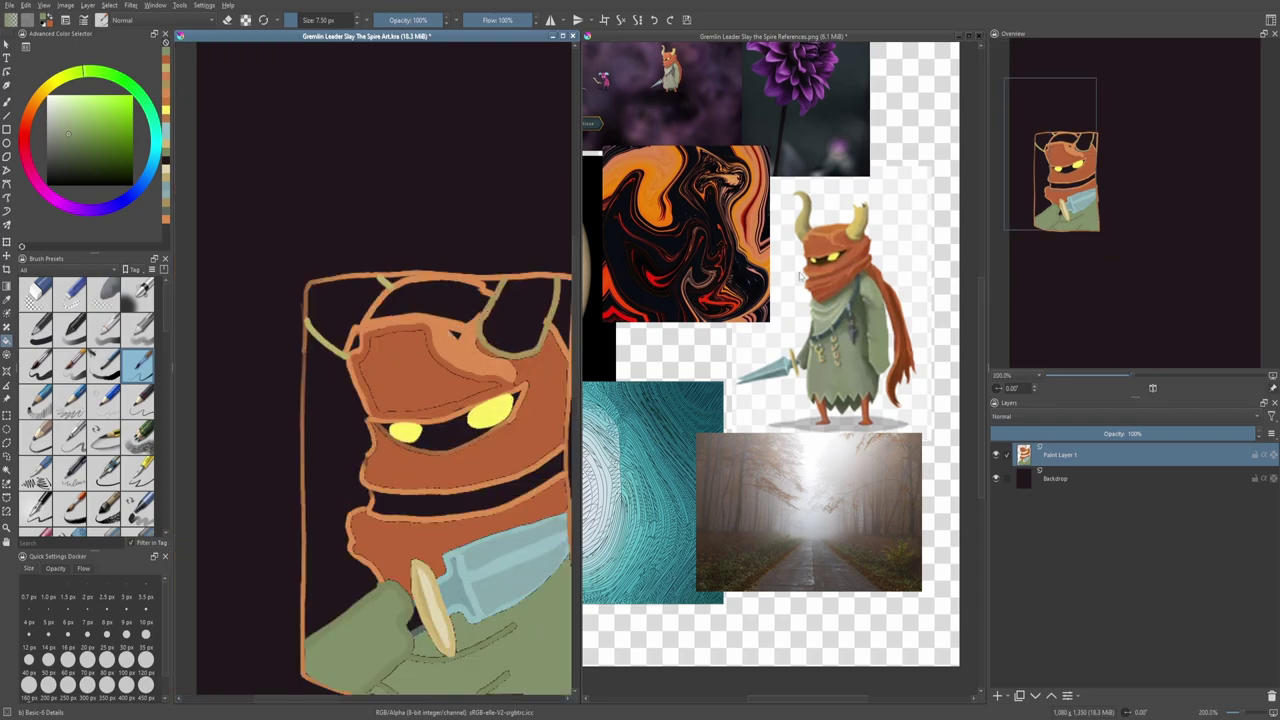
# Step: Fill the hood's crown with darker orange and the scarf's central band with dark brown sampled from the reference character
pyautogui.scroll(-1, 455, 370)
pyautogui.click(783, 300)
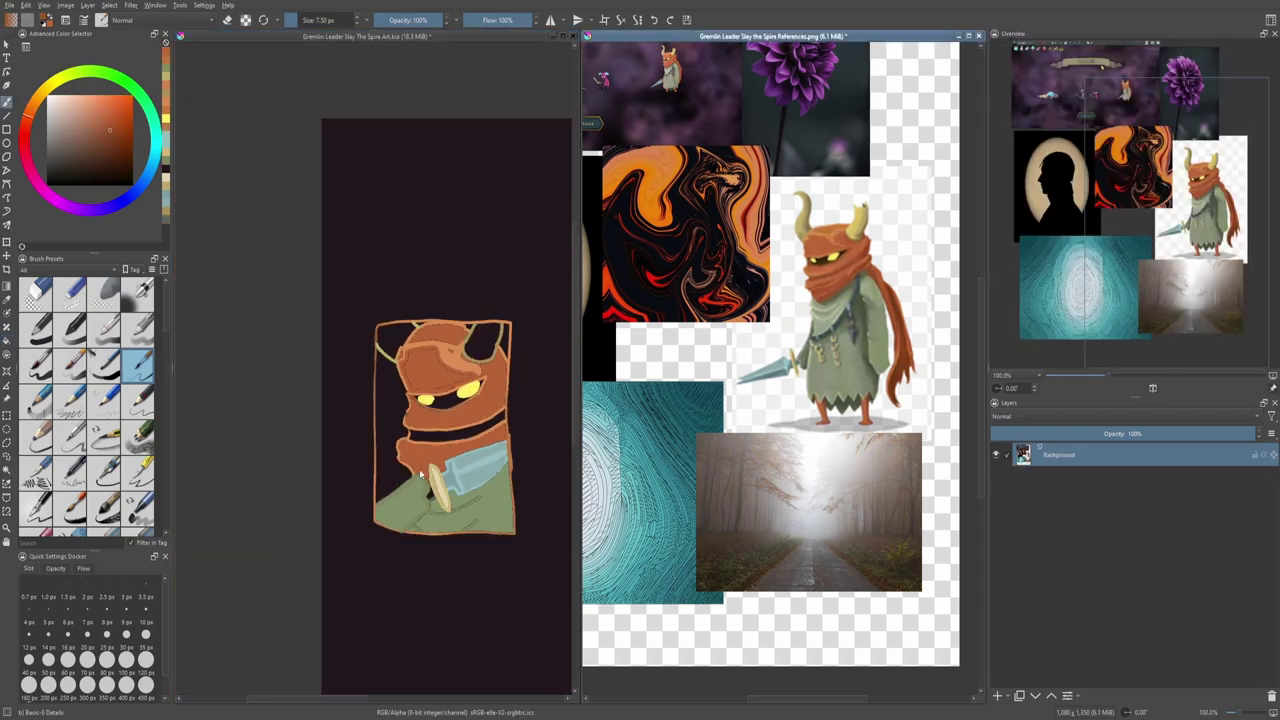
pyautogui.scroll(3, 455, 370)
pyautogui.scroll(-2, 366, 291)
pyautogui.scroll(3, 783, 250)
pyautogui.click(783, 190)
pyautogui.click(450, 330)
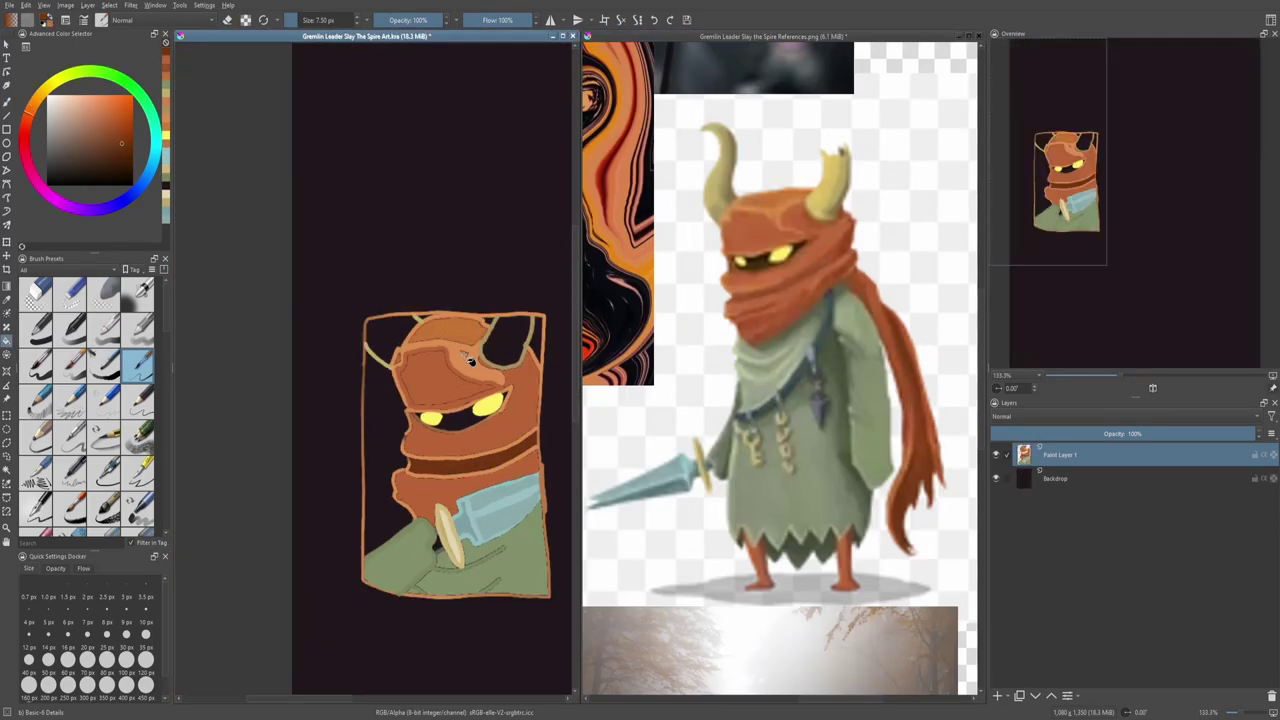
# Step: Fill the right horn with muted yellow sampled from the reference character's horn
pyautogui.scroll(-3, 510, 385)
pyautogui.scroll(1, 514, 390)
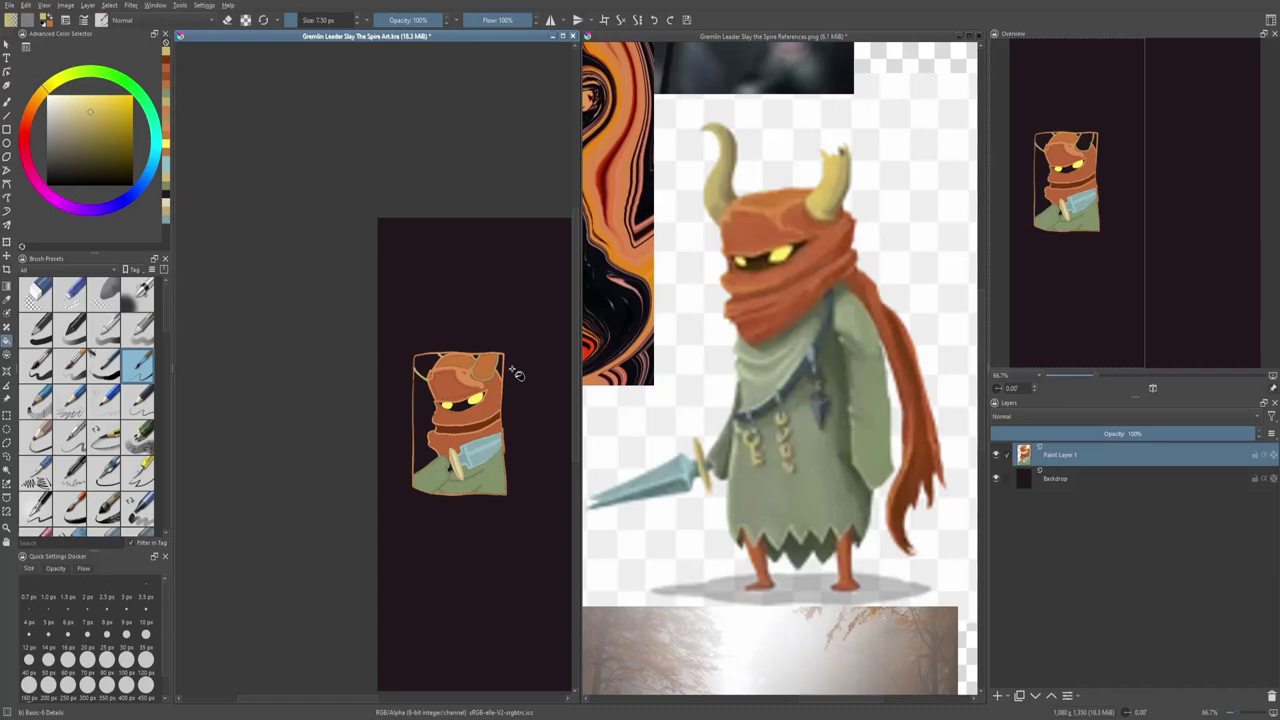
pyautogui.click(762, 316)
pyautogui.click(545, 440)
pyautogui.scroll(2, 550, 443)
pyautogui.scroll(-1, 549, 443)
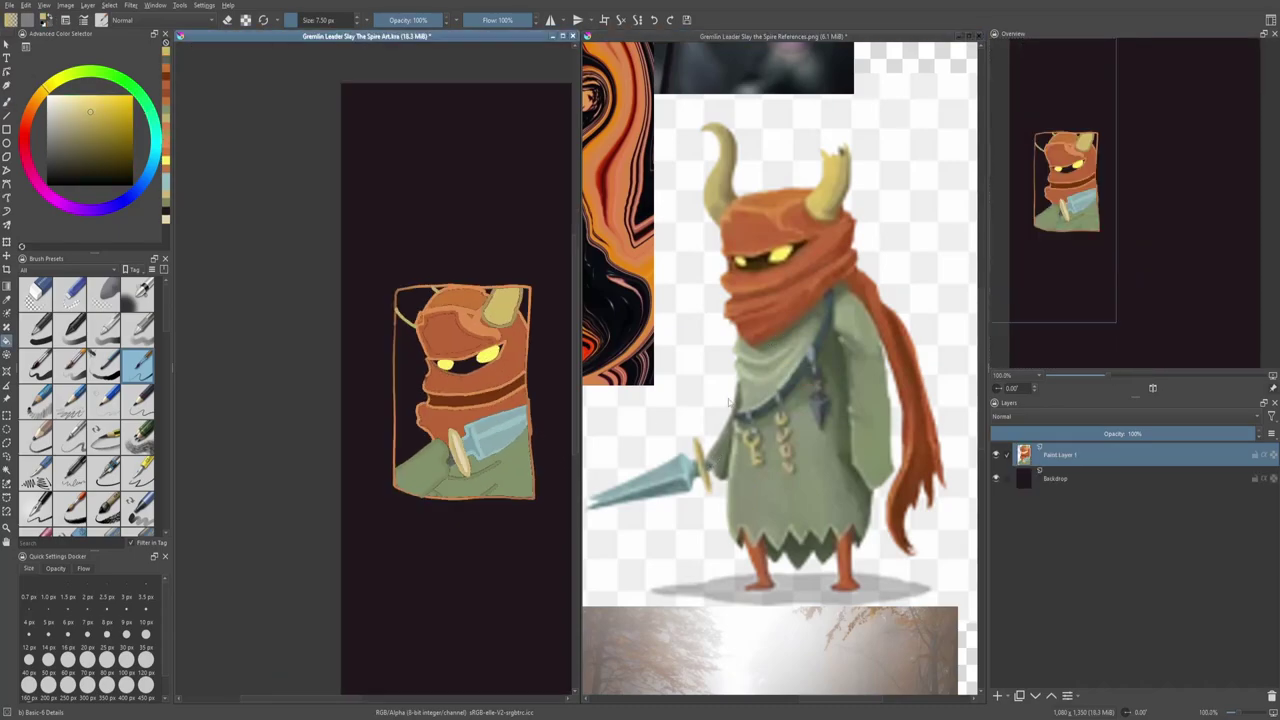
# Step: Fill the slit around the eyes with dark brown and the left horn with a duller sampled yellow
pyautogui.keyDown('ctrl'); pyautogui.click(468, 365); pyautogui.keyUp('ctrl')
pyautogui.scroll(4, 468, 365)
pyautogui.scroll(-3, 405, 325)
pyautogui.scroll(2, 380, 340)
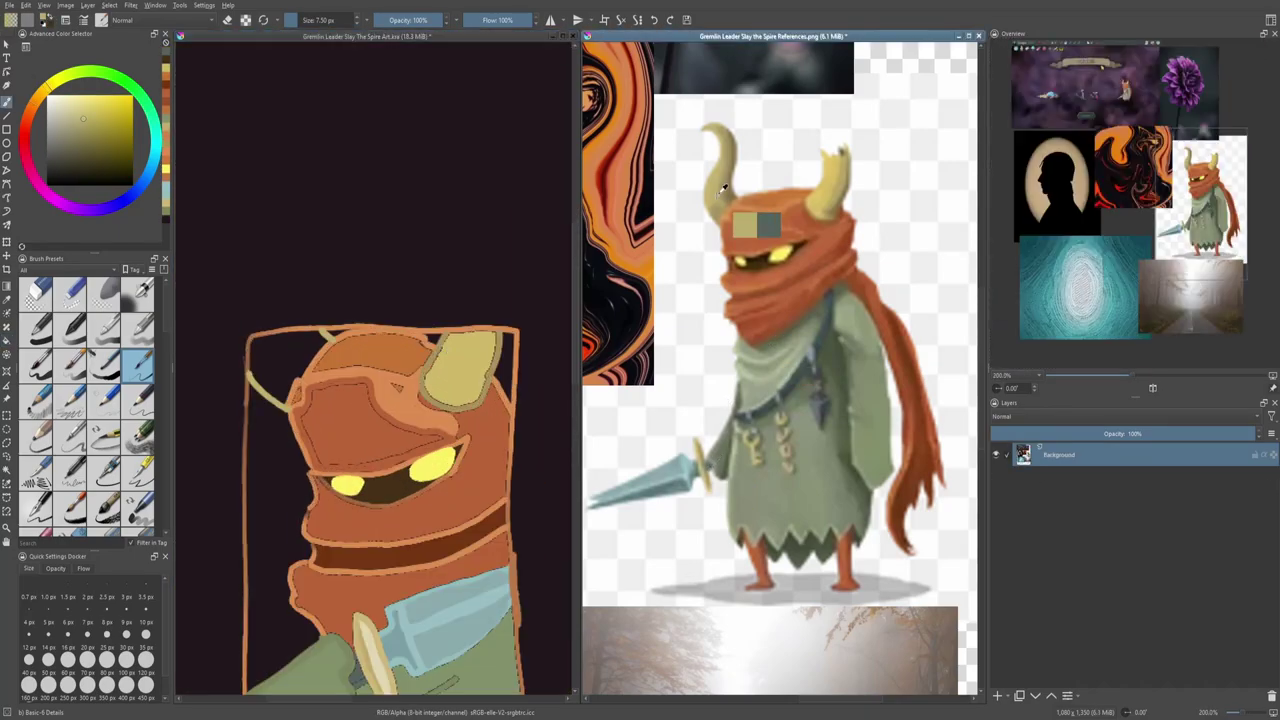
pyautogui.keyDown('ctrl'); pyautogui.click(290, 367); pyautogui.keyUp('ctrl')
pyautogui.scroll(-3, 416, 400)
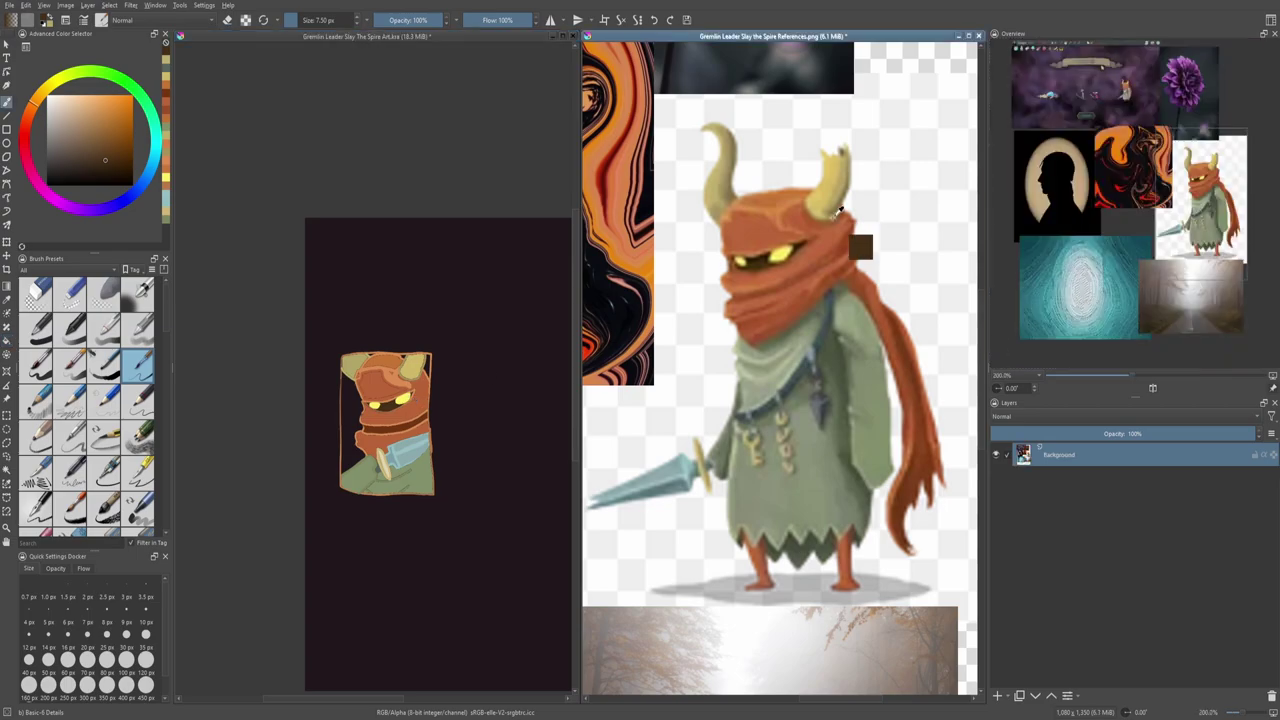
# Step: Shade the right horn's edge with a darker sampled brown and paint the dagger handle behind the guard blue-grey
pyautogui.scroll(3, 549, 405)
pyautogui.keyDown('ctrl'); pyautogui.click(549, 405); pyautogui.keyUp('ctrl')
pyautogui.scroll(-4, 549, 405)
pyautogui.scroll(2, 510, 525)
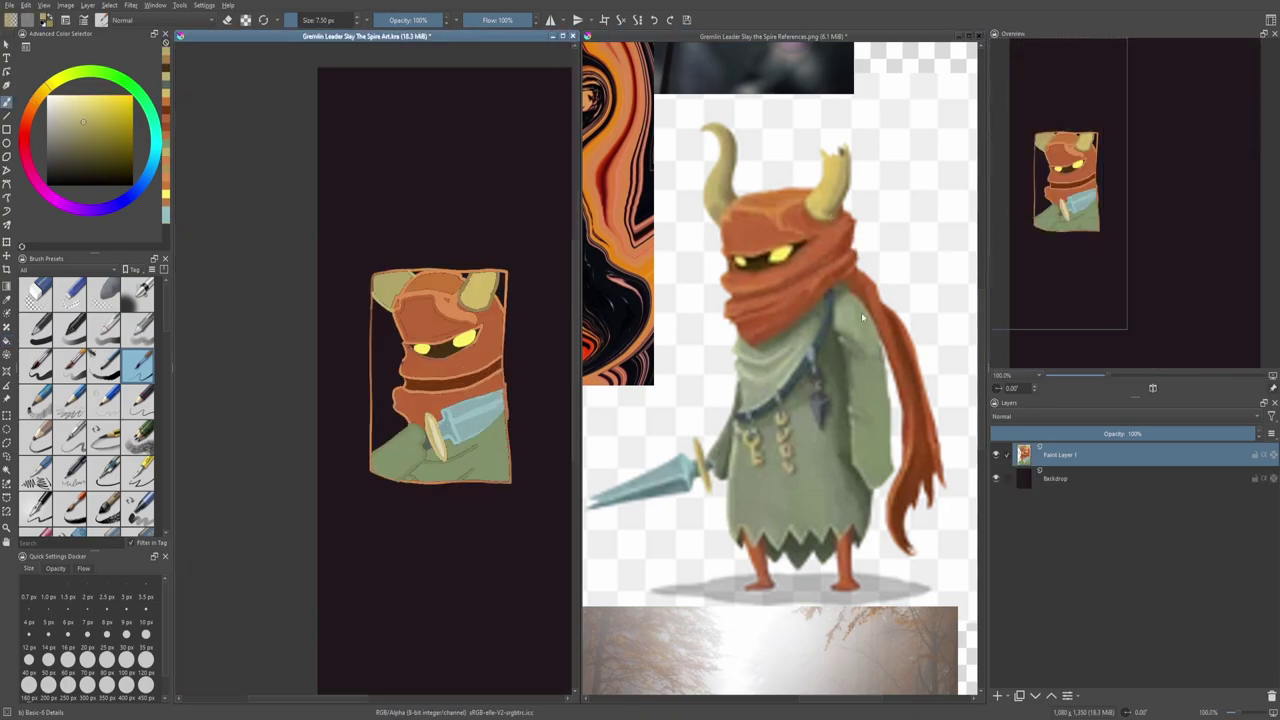
pyautogui.scroll(2, 476, 507)
pyautogui.keyDown('ctrl'); pyautogui.click(385, 375); pyautogui.keyUp('ctrl')
pyautogui.moveTo(420, 300); pyautogui.dragTo(435, 405)
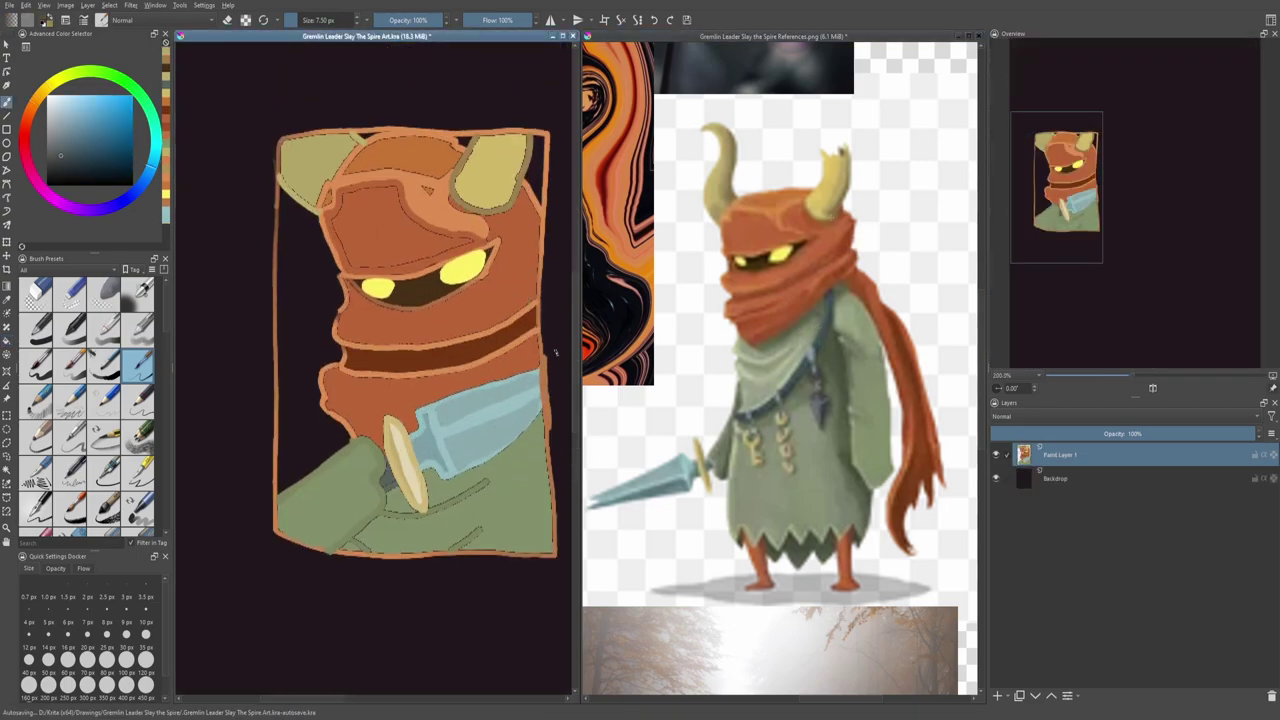
# Step: Draw dark blue-grey strap lines across the robe in the frame's lower right corner
pyautogui.moveTo(542, 413)
pyautogui.mouseDown()
pyautogui.moveTo(534, 503)
pyautogui.moveTo(549, 554)
pyautogui.mouseUp()
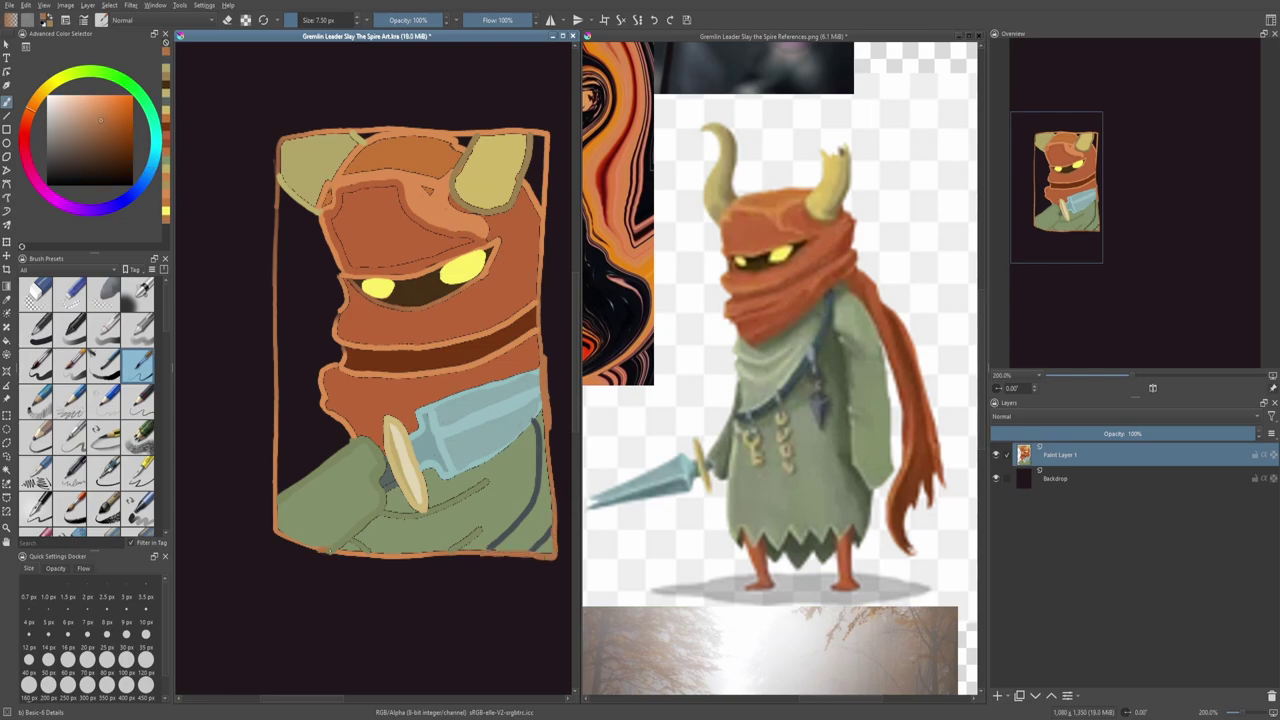
pyautogui.scroll(-2, 460, 410)
pyautogui.scroll(2, 460, 410)
pyautogui.keyDown('ctrl'); pyautogui.click(825, 350); pyautogui.keyUp('ctrl')
pyautogui.keyDown('ctrl'); pyautogui.click(470, 520); pyautogui.keyUp('ctrl')
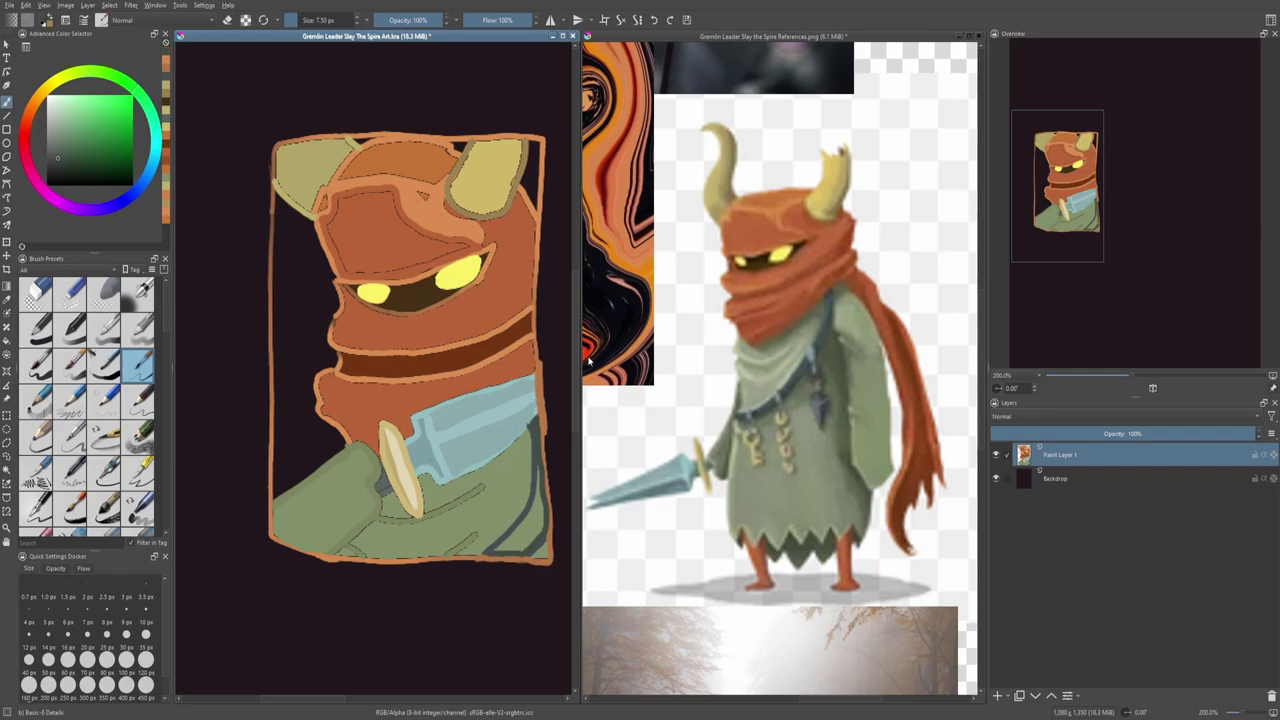
# Step: Fill the area enclosed by the strap lines with dark grey-green and paint a light blue-grey rounded shape at its base
pyautogui.scroll(1, 515, 520)
pyautogui.moveTo(535, 492)
pyautogui.mouseDown()
pyautogui.moveTo(500, 556)
pyautogui.moveTo(540, 518)
pyautogui.moveTo(542, 550)
pyautogui.mouseUp()
pyautogui.scroll(-1, 530, 545)
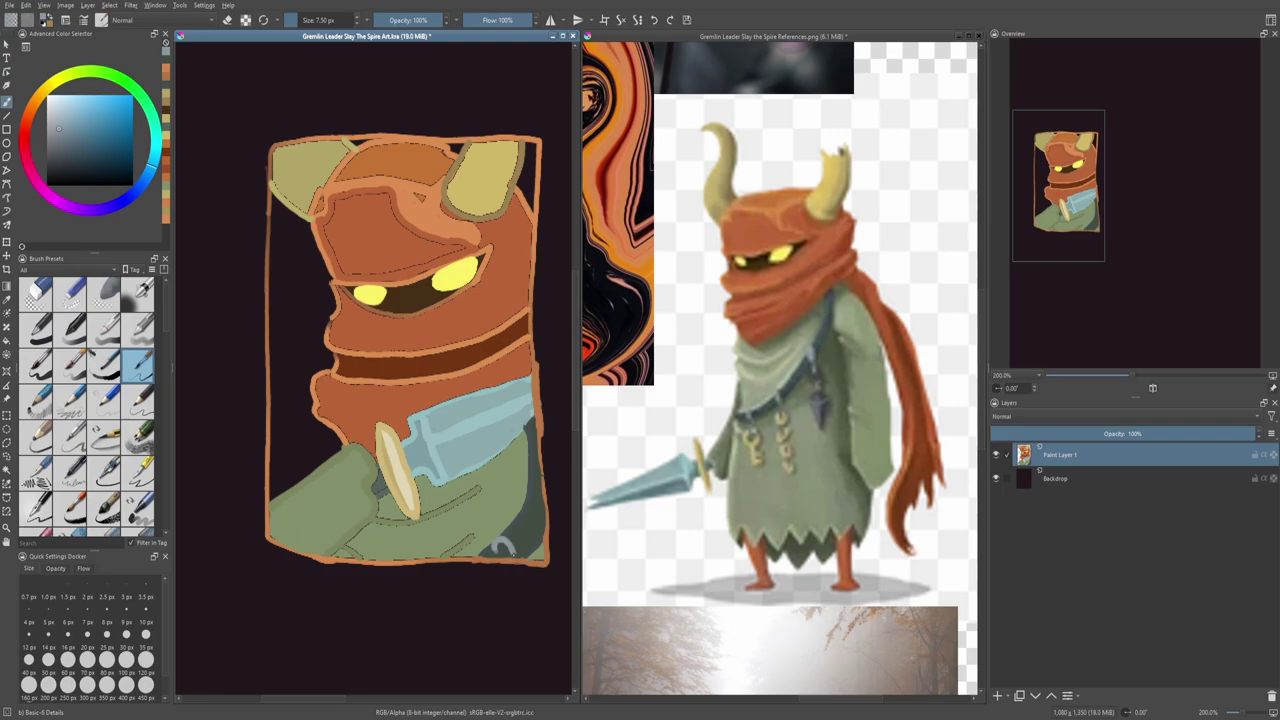
pyautogui.scroll(-1, 549, 505)
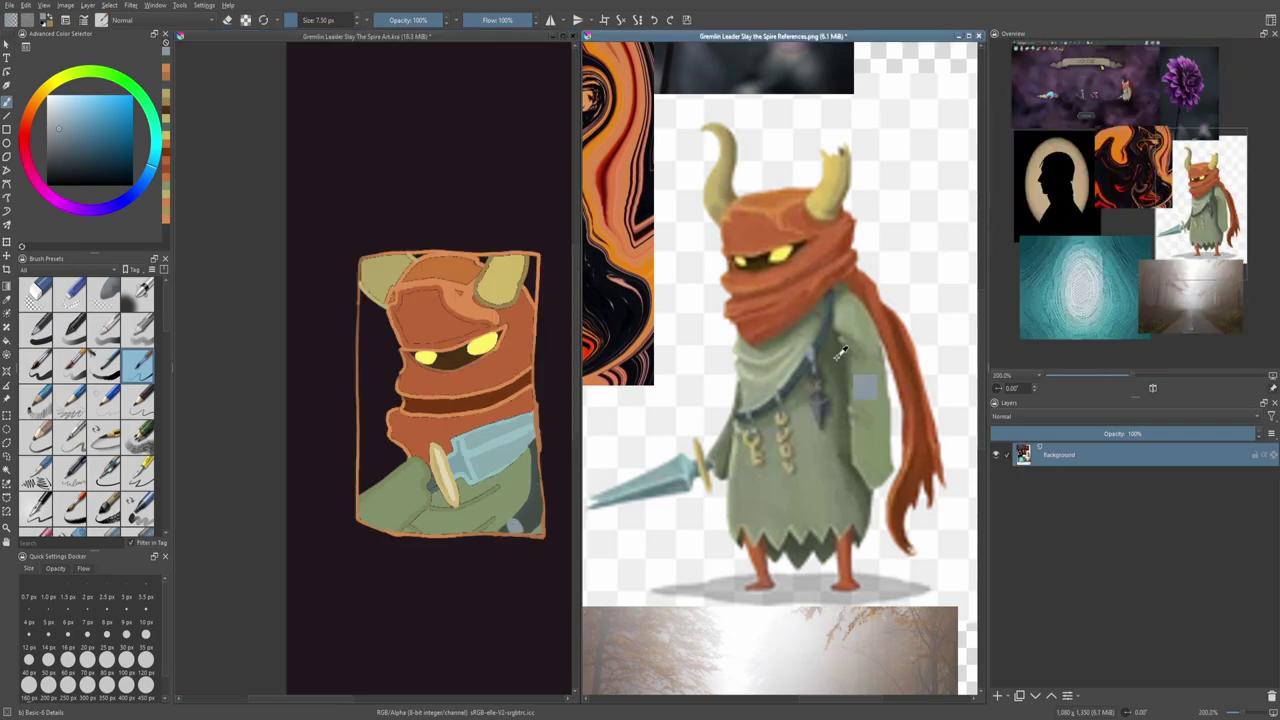
# Step: Touch up the frame's lower right corner with sampled orange and cover the adjoining dark area with blue-grey
pyautogui.scroll(1, 534, 529)
pyautogui.moveTo(540, 532); pyautogui.dragTo(538, 530)
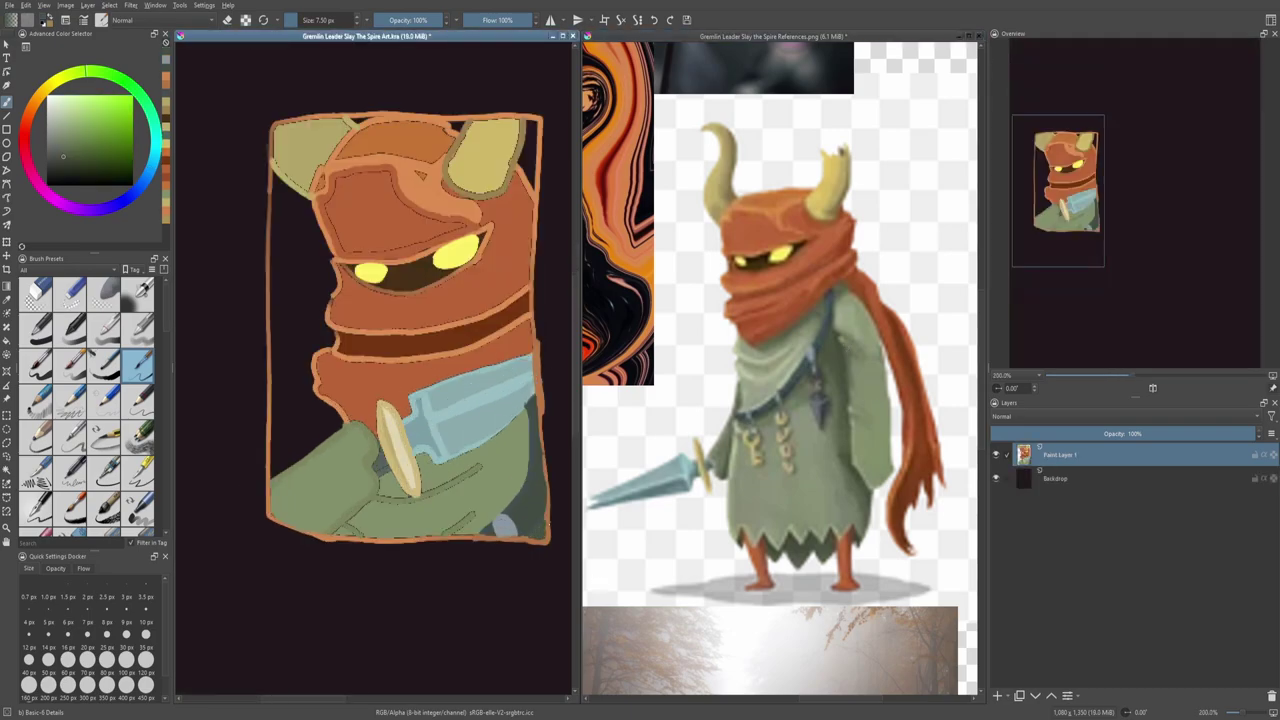
pyautogui.keyDown('ctrl'); pyautogui.click(545, 515); pyautogui.keyUp('ctrl')
pyautogui.click(547, 527)
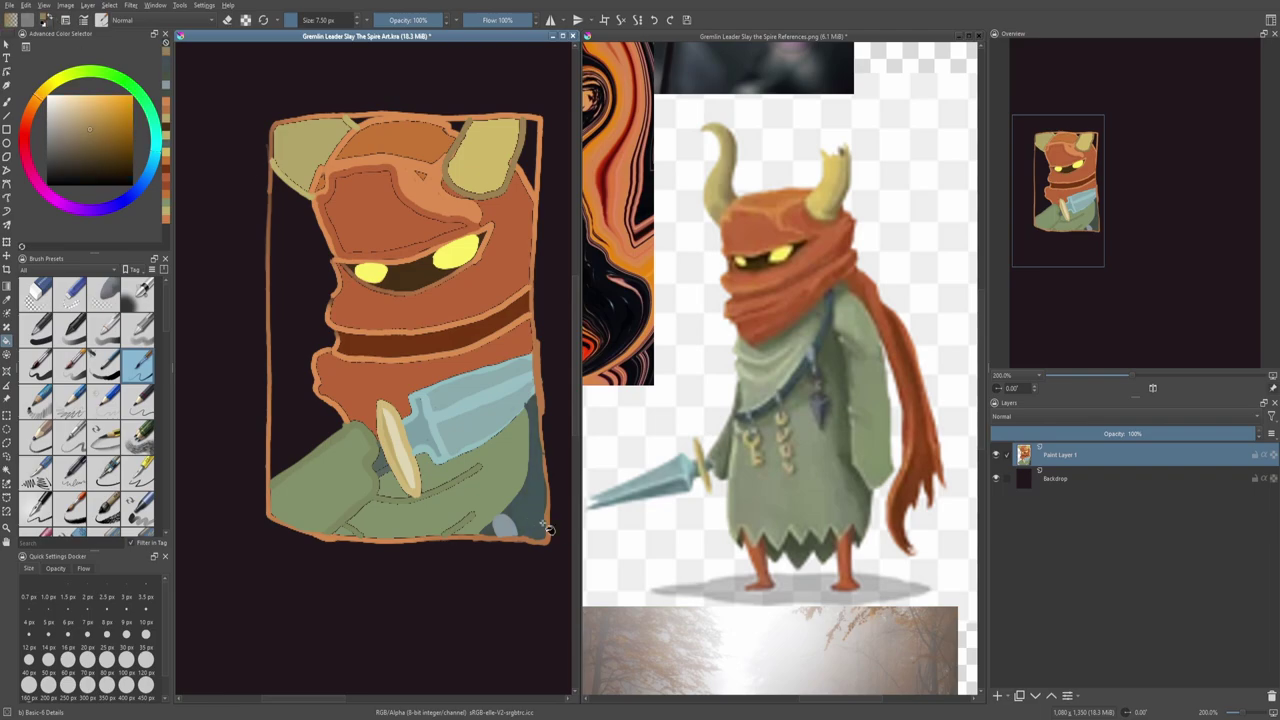
# Step: Clean up the strap edge and the unfilled gaps around the robe's fold lines with sampled blue-grey and green
pyautogui.press('b')
pyautogui.keyDown('ctrl'); pyautogui.click(527, 483); pyautogui.keyUp('ctrl')
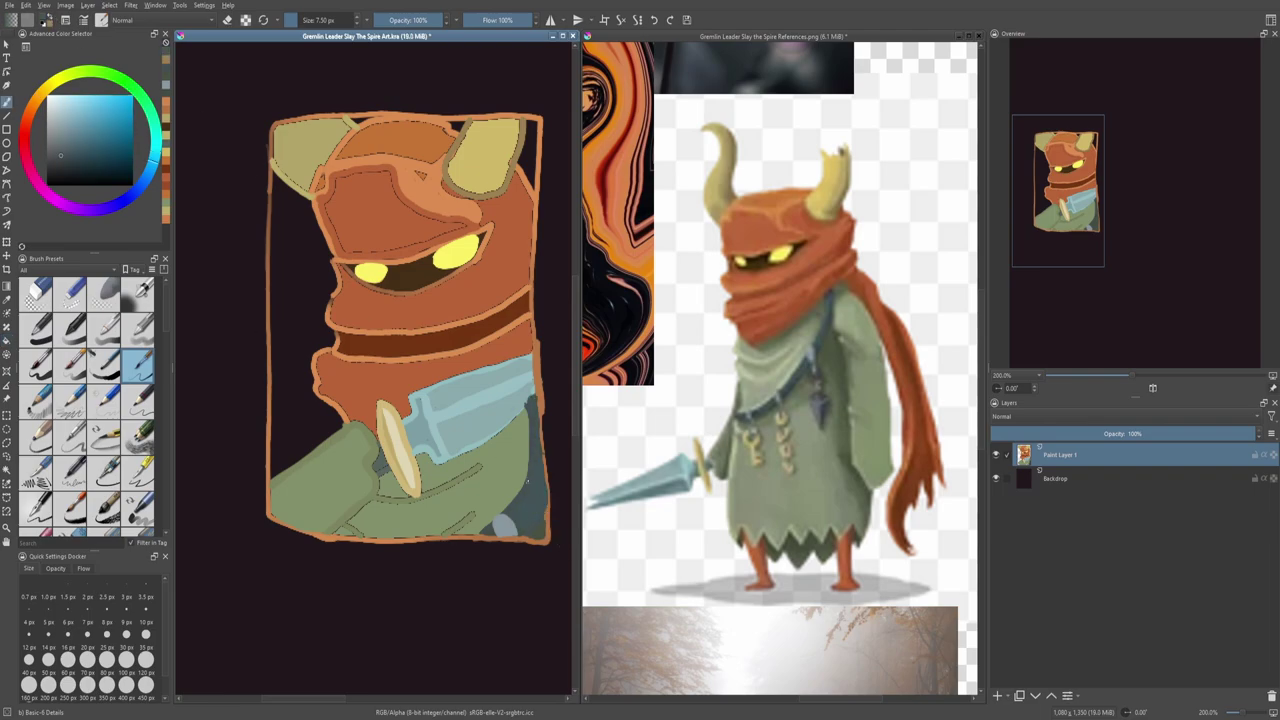
pyautogui.keyDown('ctrl'); pyautogui.click(455, 452); pyautogui.keyUp('ctrl')
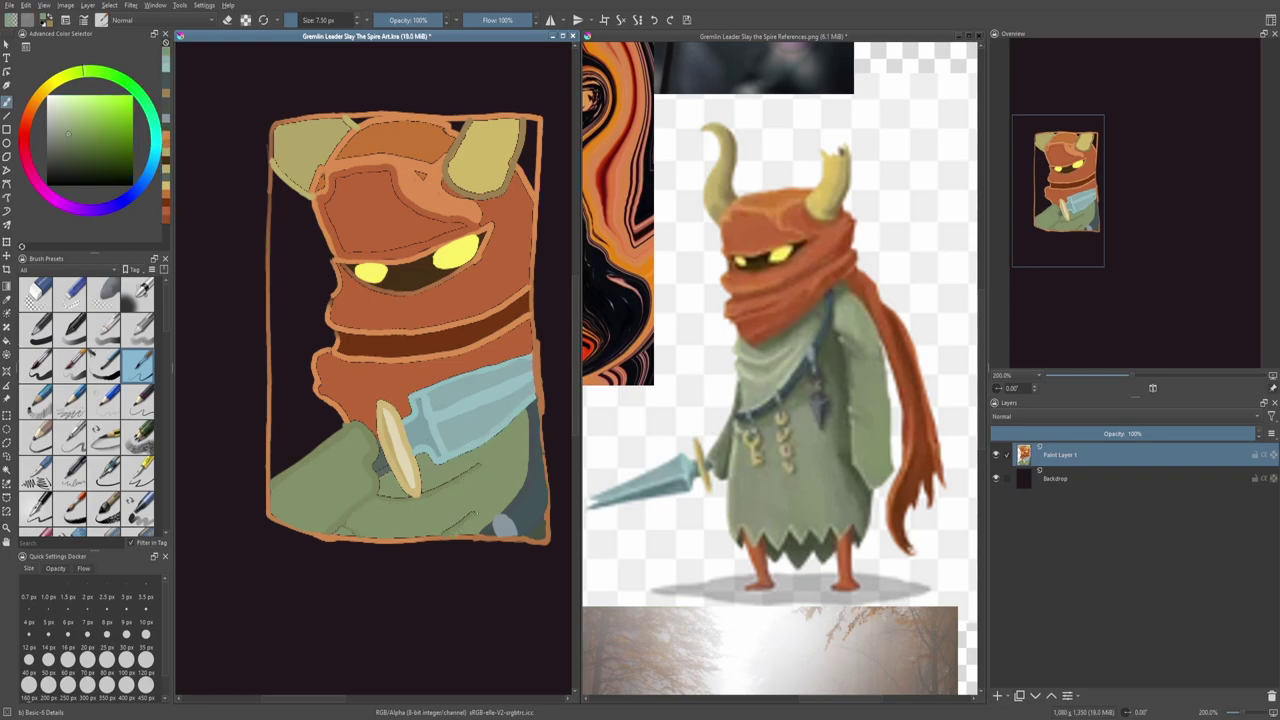
# Step: Cover the unfilled gaps around the hood's forehead, brow fold and crown with oranges sampled from the painting
pyautogui.press('+')
pyautogui.keyDown('ctrl'); pyautogui.click(338, 245); pyautogui.keyUp('ctrl')
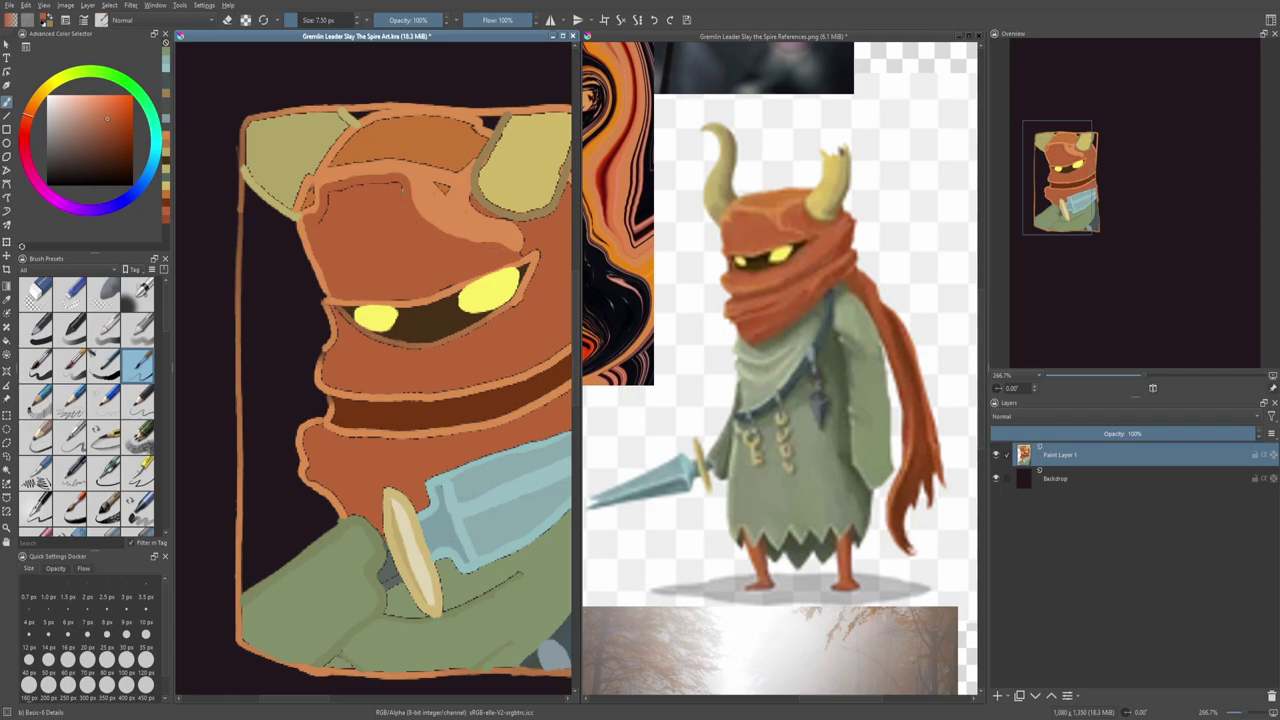
pyautogui.moveTo(372, 184); pyautogui.dragTo(466, 168)
pyautogui.keyDown('ctrl'); pyautogui.click(465, 175); pyautogui.keyUp('ctrl')
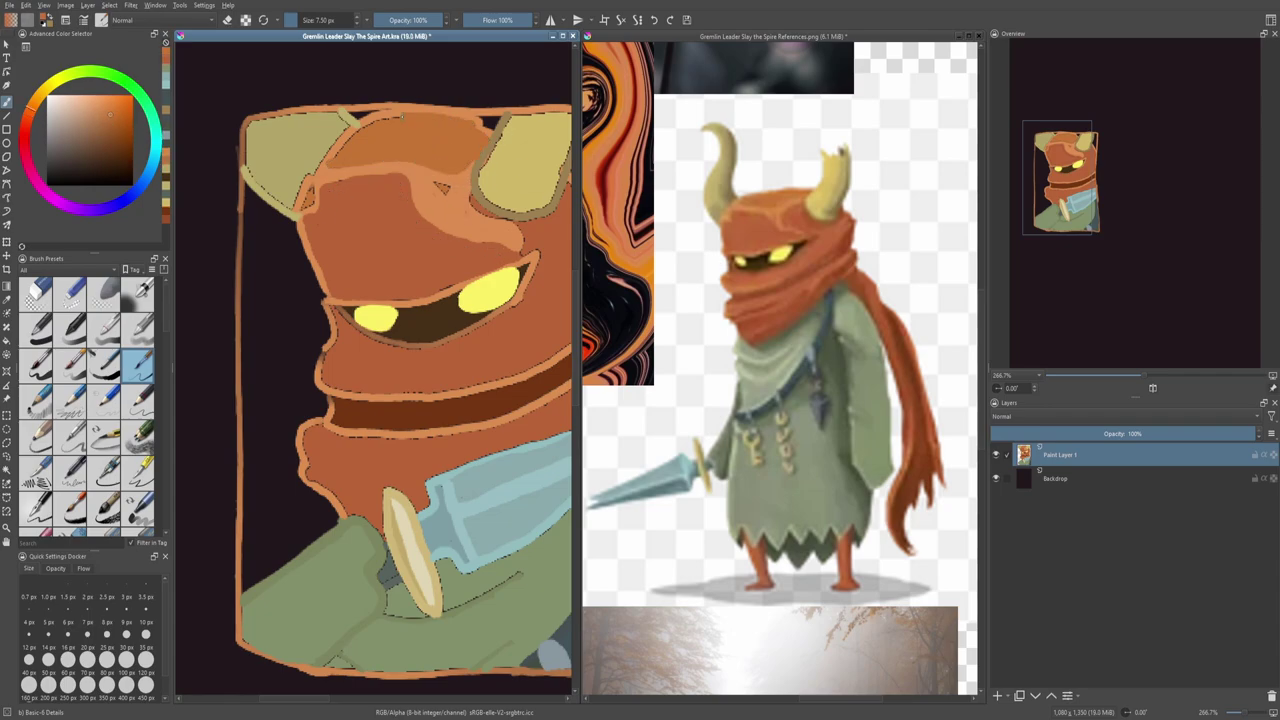
pyautogui.keyDown('ctrl'); pyautogui.click(403, 116); pyautogui.keyUp('ctrl')
pyautogui.moveTo(388, 116); pyautogui.dragTo(340, 130)
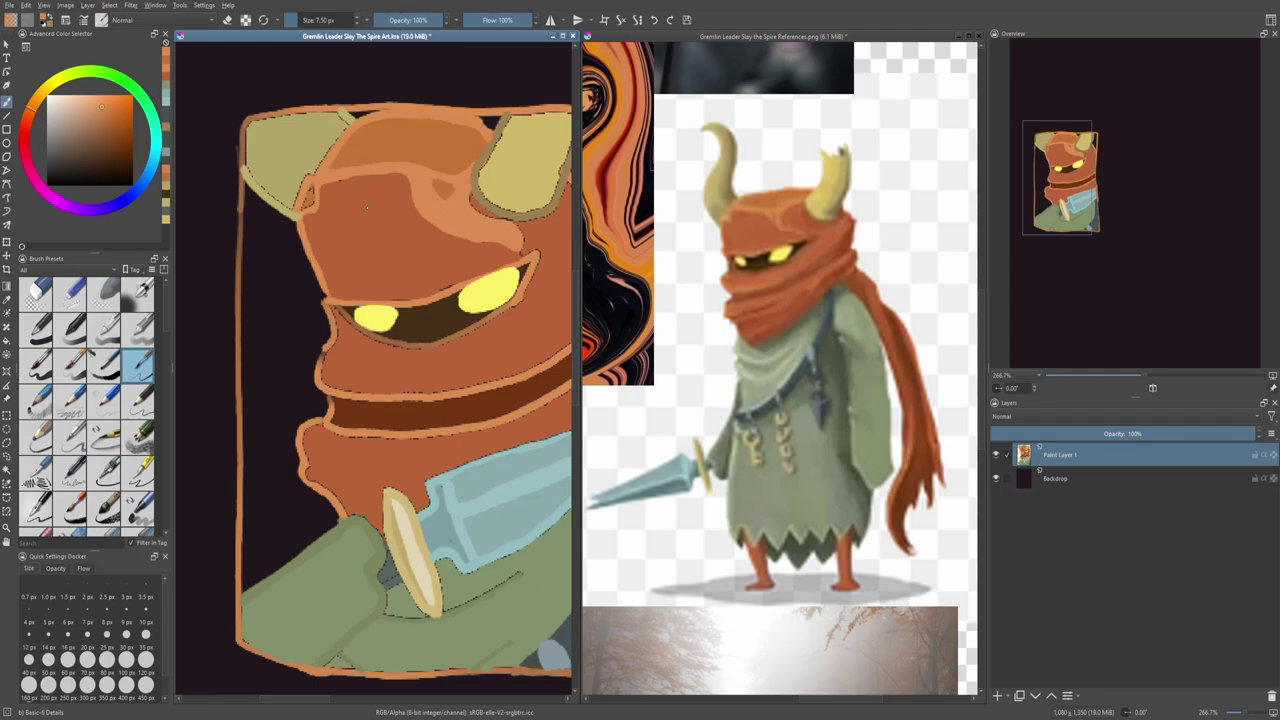
# Step: Touch up the outline along the left edge of the hood and upper scarf with sampled light orange
pyautogui.keyDown('ctrl'); pyautogui.click(540, 200); pyautogui.keyUp('ctrl')
pyautogui.moveTo(316, 325); pyautogui.dragTo(349, 293)
pyautogui.scroll(2, 349, 293)
pyautogui.keyDown('ctrl'); pyautogui.click(349, 293); pyautogui.keyUp('ctrl')
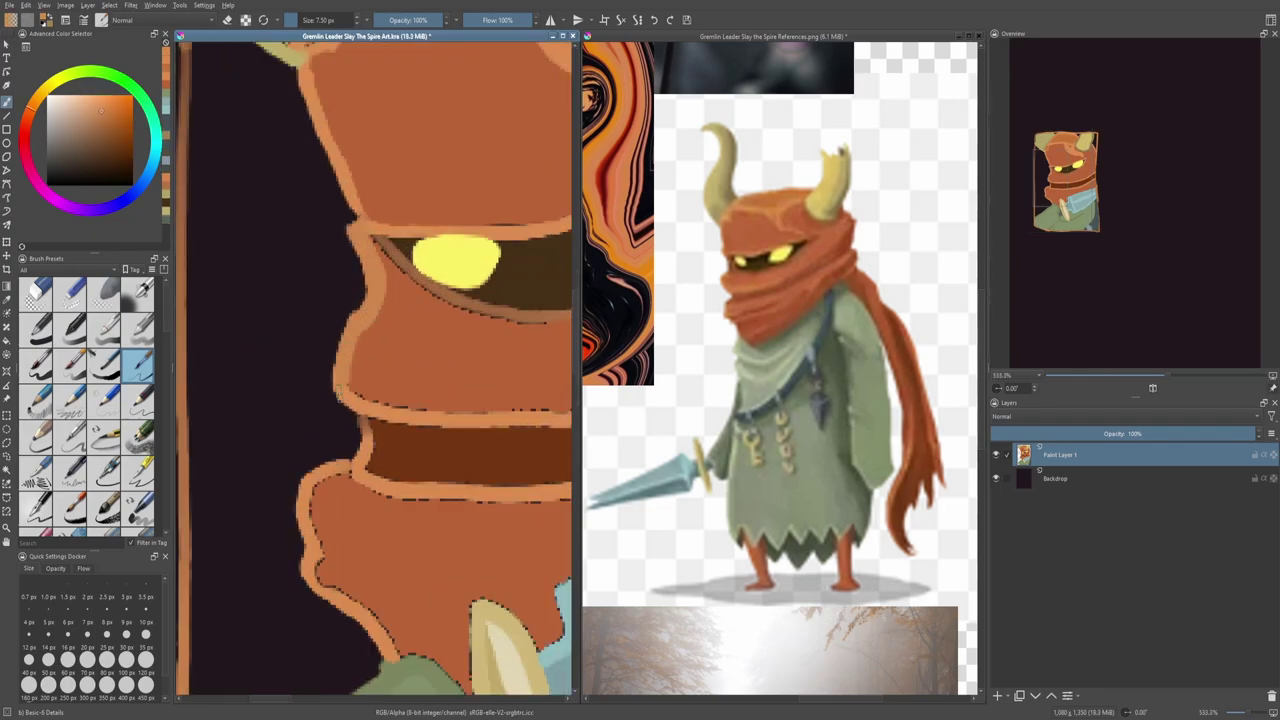
# Step: Paint over the gaps in the robe folds with sampled green and round off the dagger guard's lower end in cream
pyautogui.press('1')
pyautogui.scroll(5, 440, 640)
pyautogui.keyDown('ctrl'); pyautogui.click(243, 565); pyautogui.keyUp('ctrl')
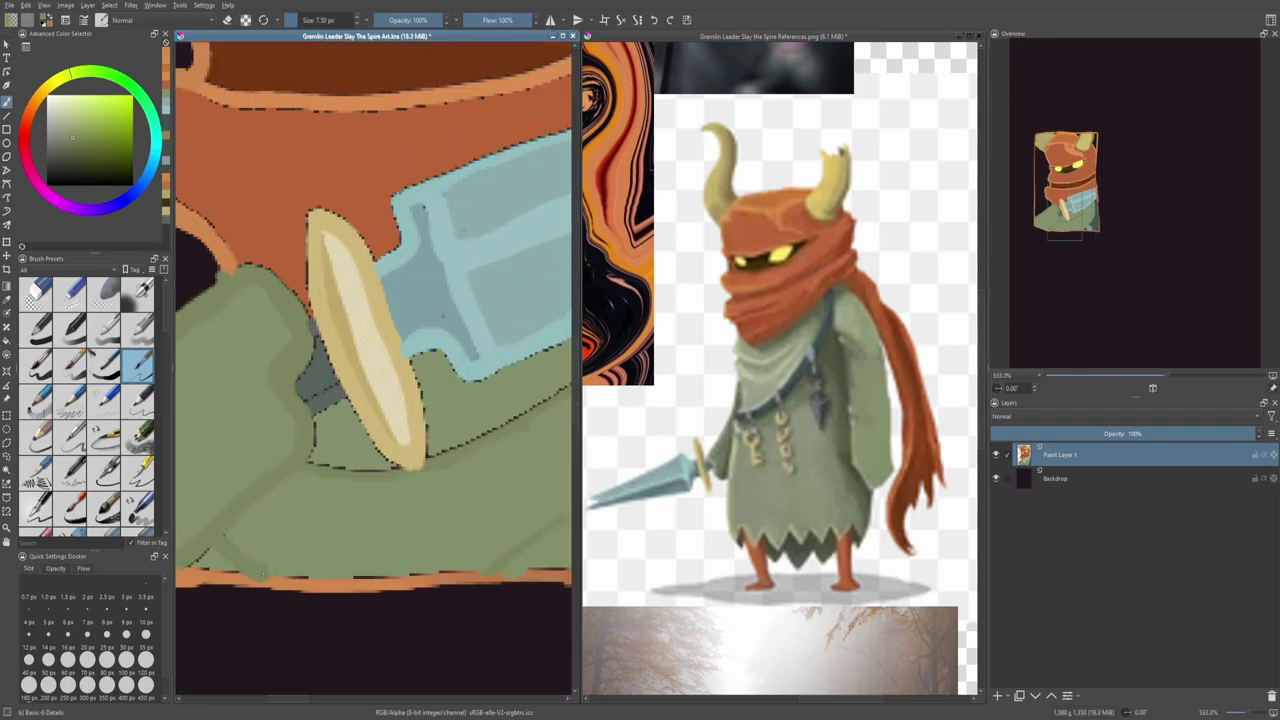
pyautogui.keyDown('ctrl'); pyautogui.click(405, 450); pyautogui.keyUp('ctrl')
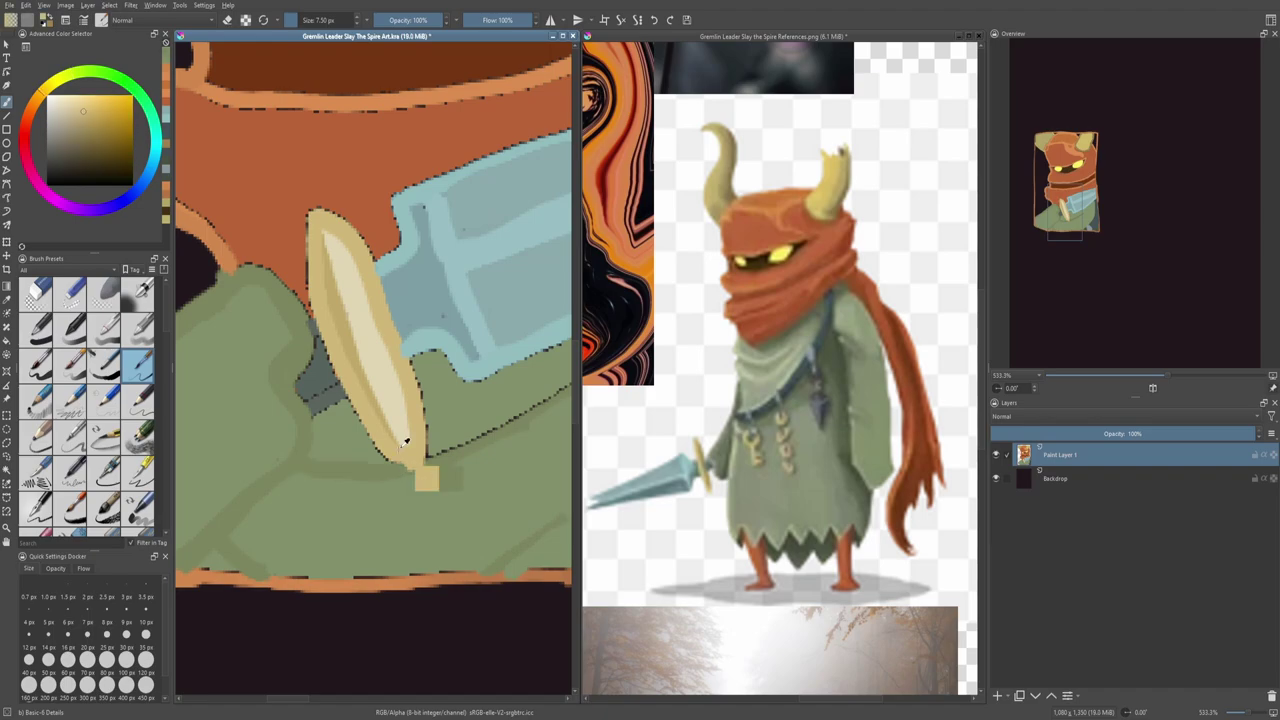
pyautogui.moveTo(425, 395); pyautogui.dragTo(418, 466)
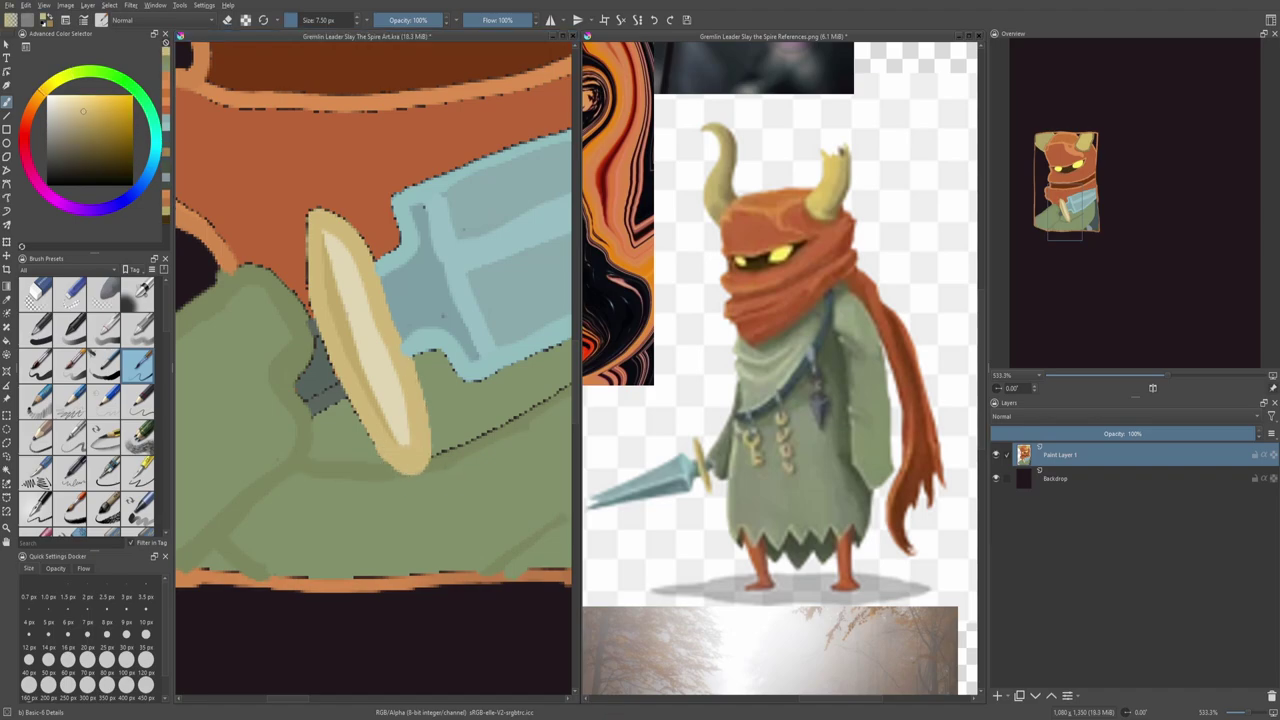
pyautogui.scroll(-2, 481, 341)
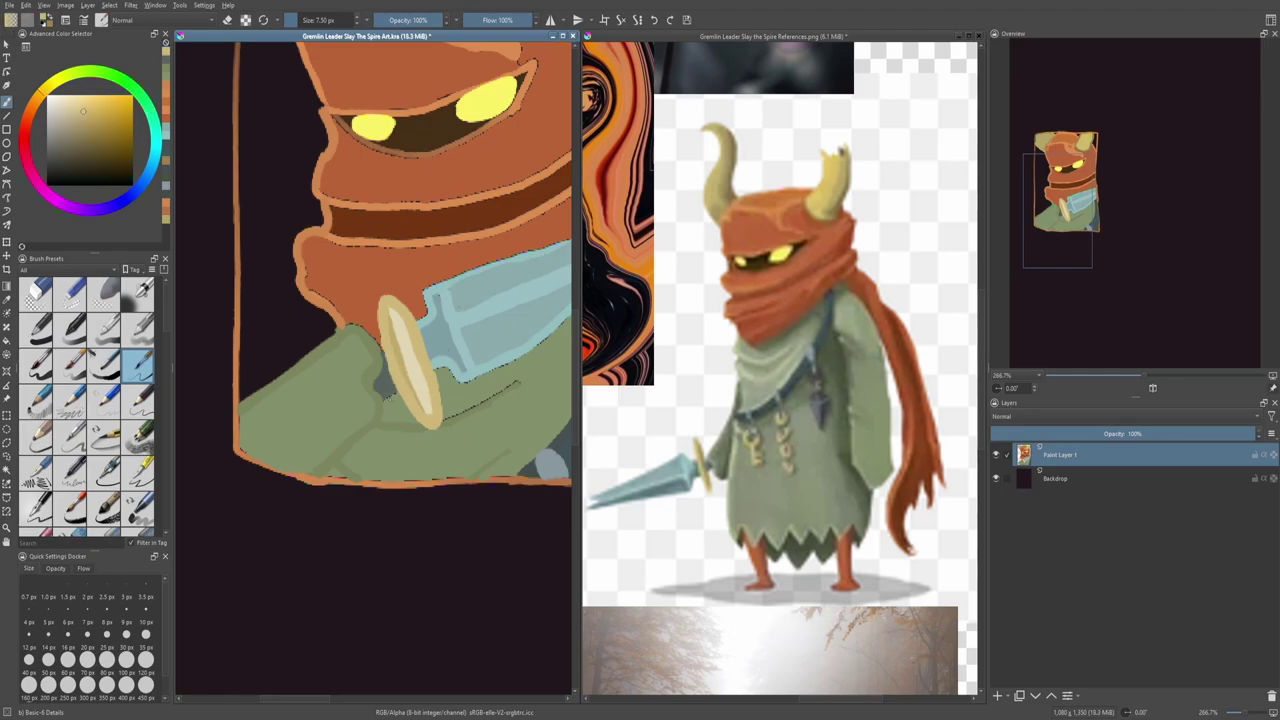
# Step: Touch up the gaps along the lower scarf and around the dagger handle with sampled reddish orange and dark grey
pyautogui.scroll(-4, 502, 194)
pyautogui.scroll(-4, 625, 255)
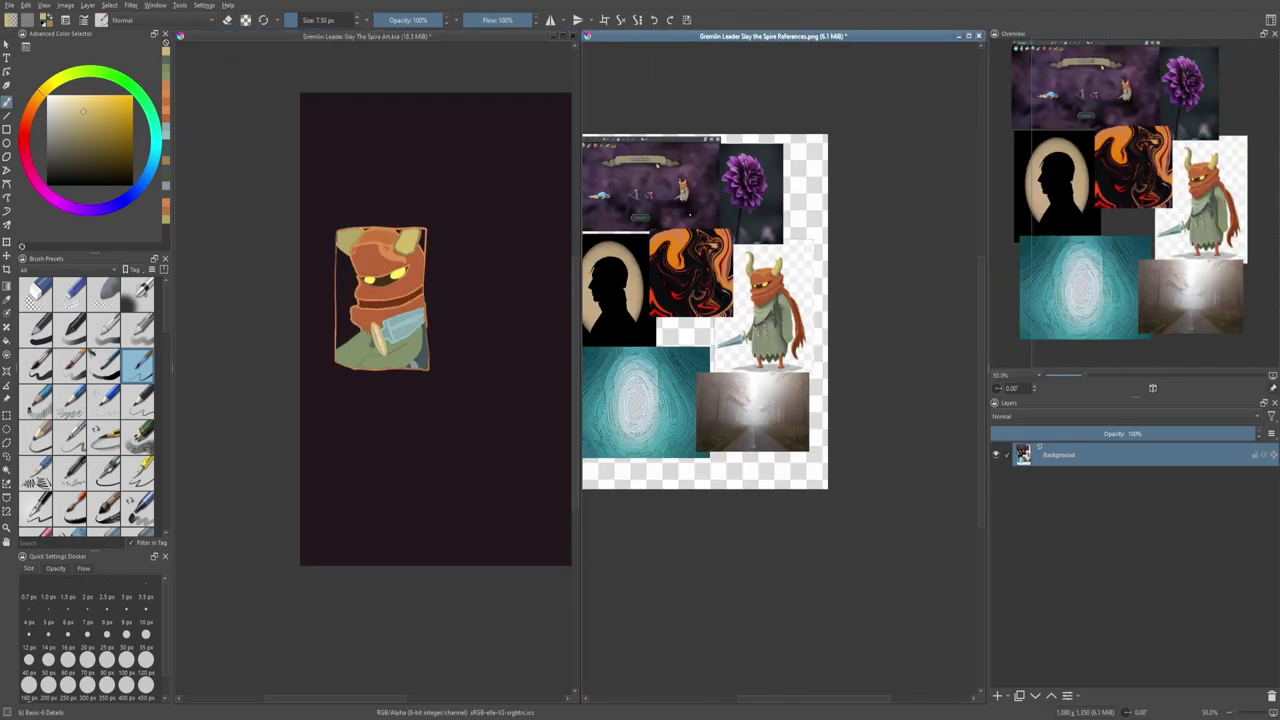
pyautogui.scroll(5, 370, 290)
pyautogui.keyDown('ctrl'); pyautogui.click(370, 290); pyautogui.keyUp('ctrl')
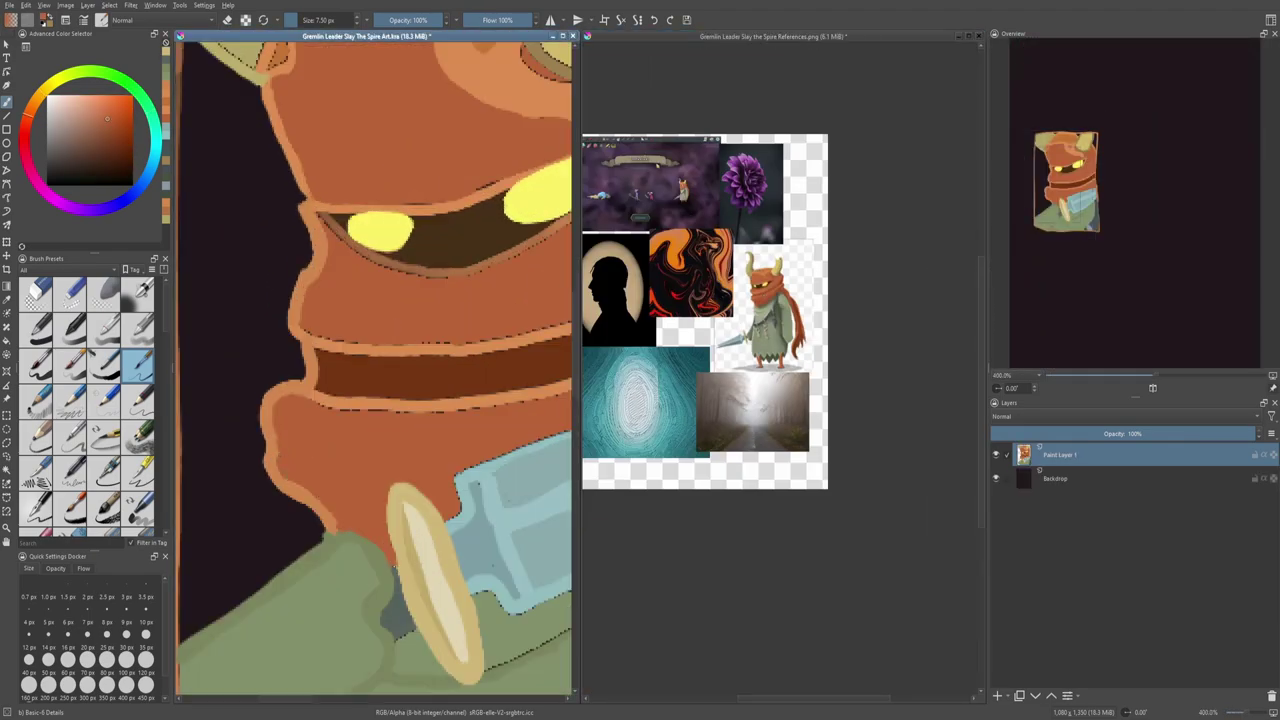
pyautogui.scroll(2, 330, 500)
pyautogui.keyDown('ctrl'); pyautogui.click(330, 498); pyautogui.keyUp('ctrl')
pyautogui.keyDown('ctrl'); pyautogui.click(330, 498); pyautogui.keyUp('ctrl')
pyautogui.scroll(-6, 310, 470)
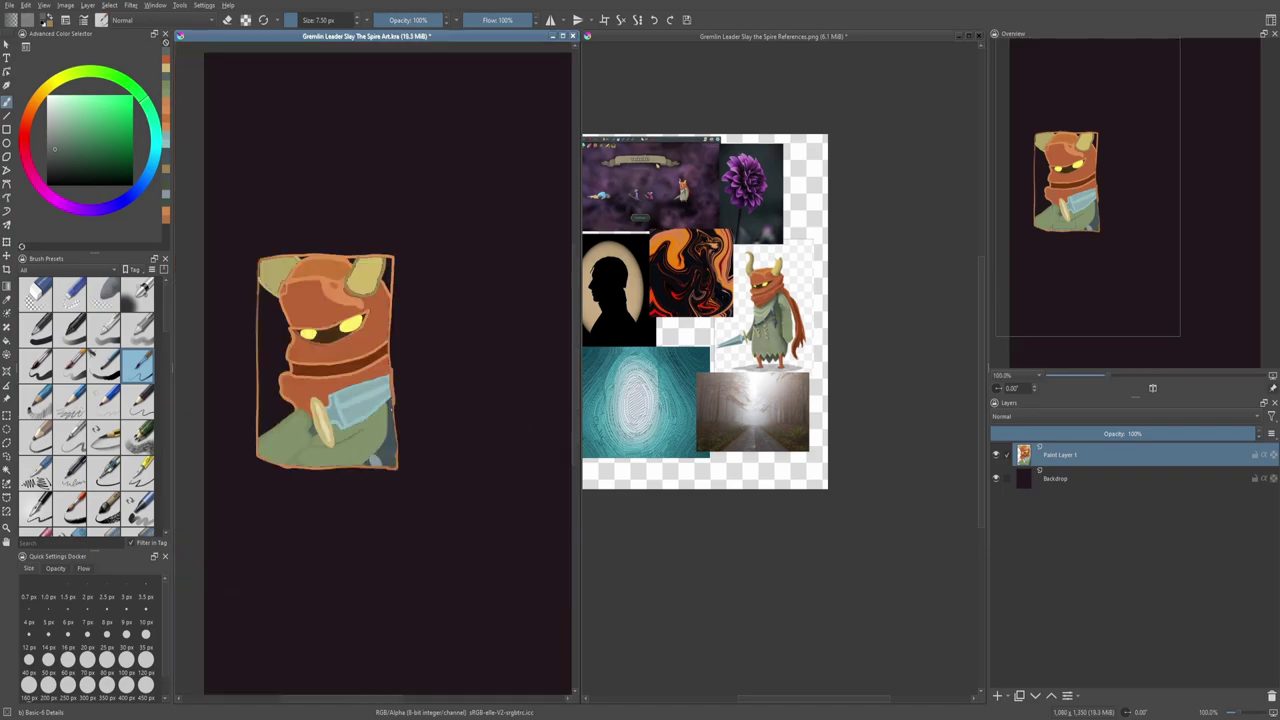
# Step: Paint over the gaps where the green robe meets the lower edge of the dagger blade using sampled green
pyautogui.scroll(4, 318, 438)
pyautogui.moveTo(488, 376); pyautogui.dragTo(410, 455)
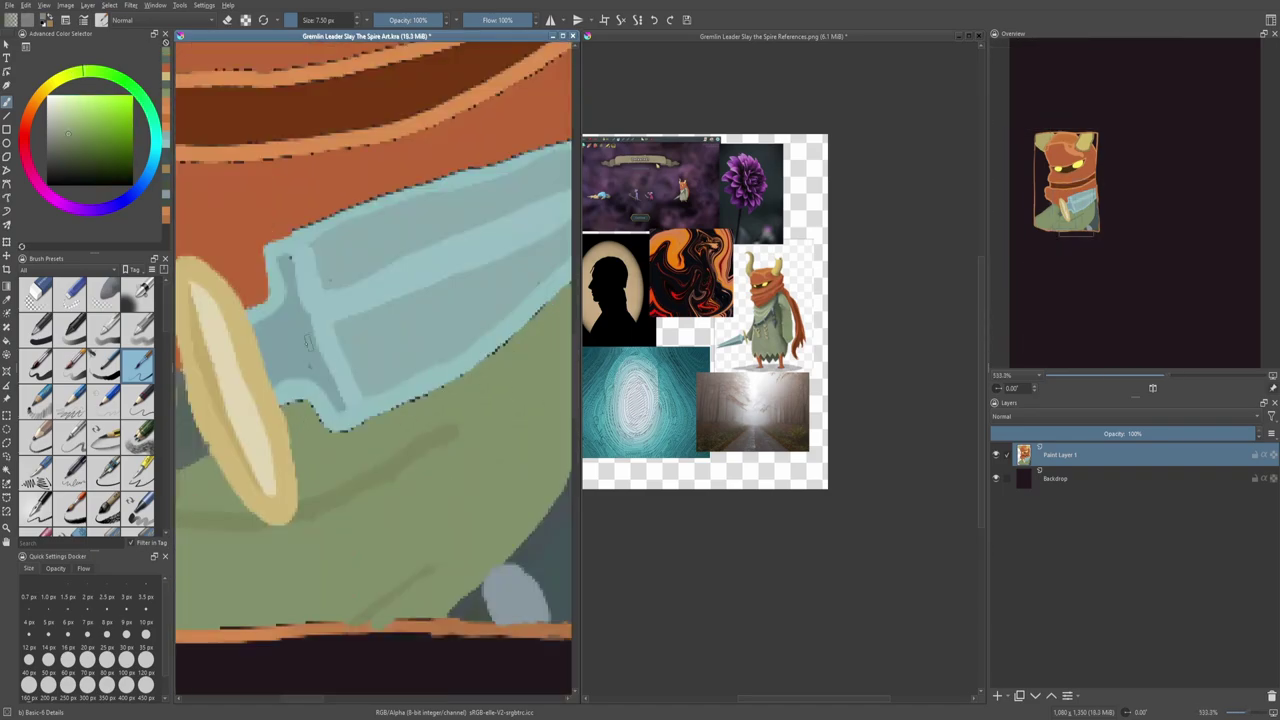
pyautogui.scroll(-5, 370, 487)
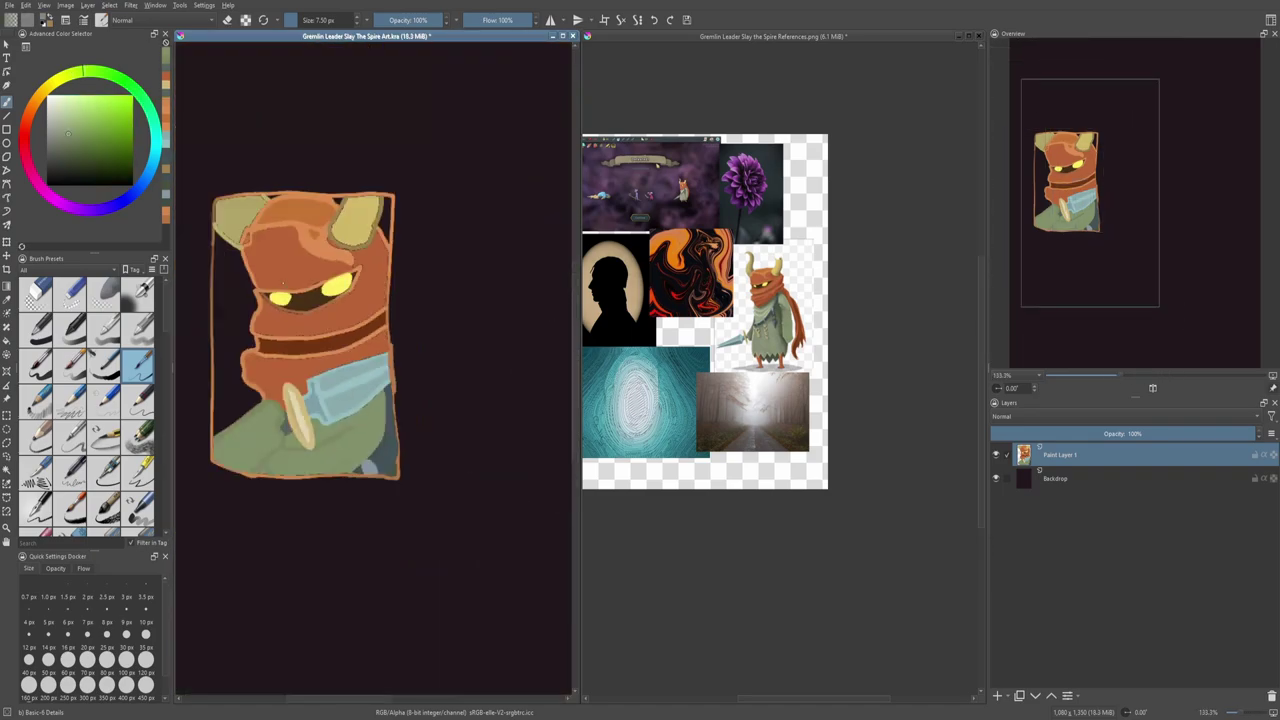
# Step: Touch up the gaps around the larger yellow eye and the eye slit with dark brown sampled from the painting
pyautogui.scroll(6, 300, 300)
pyautogui.keyDown('ctrl'); pyautogui.click(330, 386); pyautogui.keyUp('ctrl')
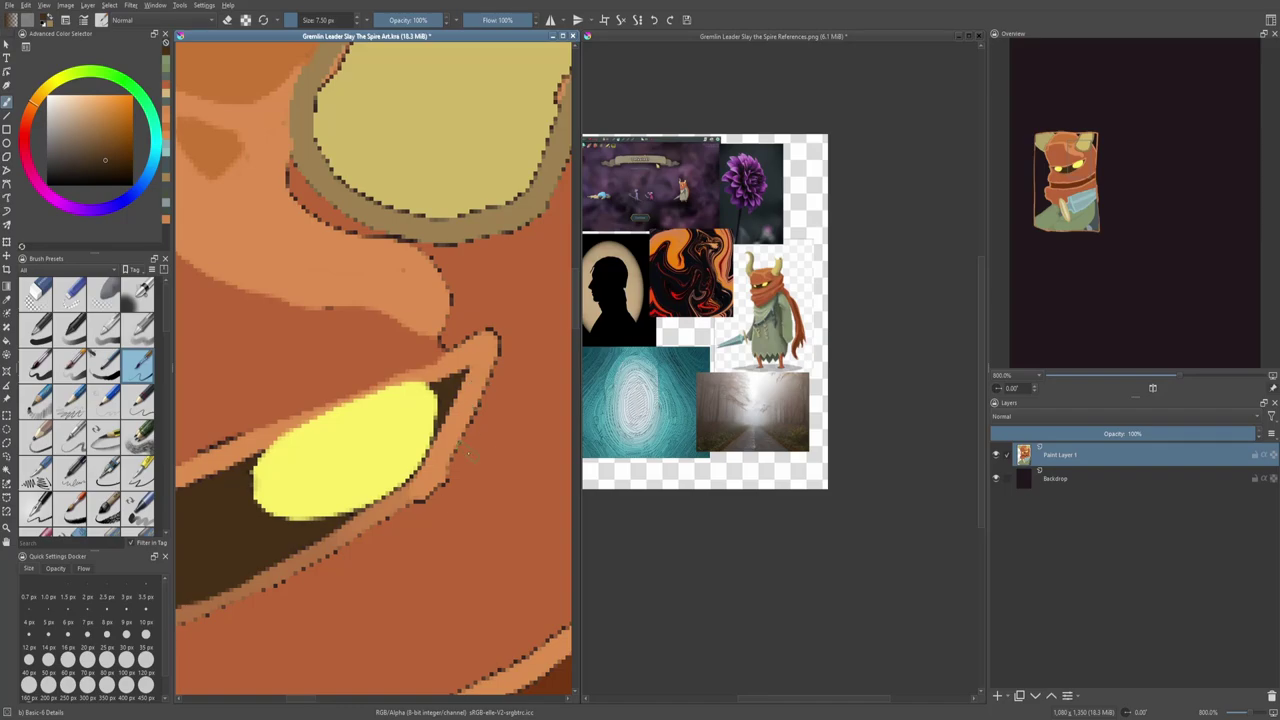
pyautogui.moveTo(372, 330)
pyautogui.mouseDown()
pyautogui.moveTo(281, 493)
pyautogui.moveTo(361, 571)
pyautogui.moveTo(436, 580)
pyautogui.moveTo(416, 583)
pyautogui.moveTo(498, 512)
pyautogui.moveTo(551, 310)
pyautogui.moveTo(358, 296)
pyautogui.mouseUp()
pyautogui.scroll(-5, 358, 296)
# Step: Fill the gaps at the base of the cropped left horn with sampled olive yellow and along the adjoining hood edge with light orange
pyautogui.scroll(5, 323, 440)
pyautogui.keyDown('ctrl'); pyautogui.click(323, 440); pyautogui.keyUp('ctrl')
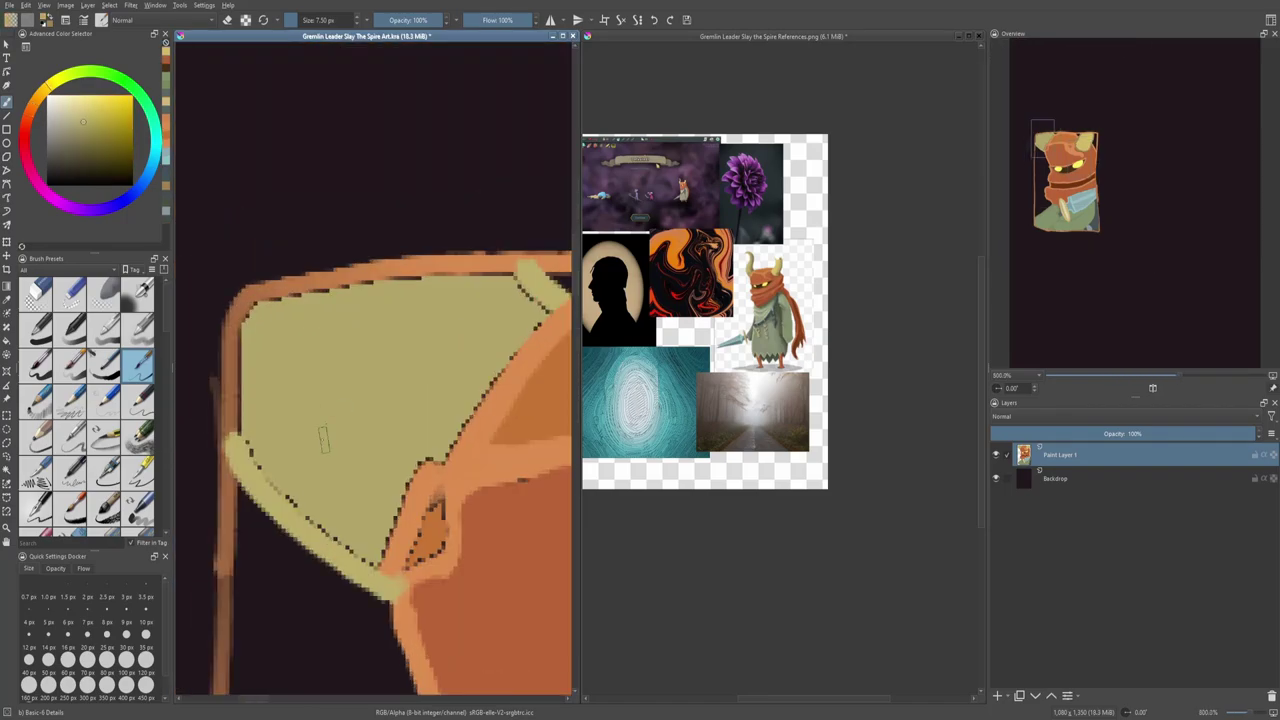
pyautogui.keyDown('ctrl'); pyautogui.click(390, 600); pyautogui.keyUp('ctrl')
pyautogui.moveTo(390, 600)
pyautogui.mouseDown()
pyautogui.moveTo(432, 514)
pyautogui.moveTo(412, 560)
pyautogui.mouseUp()
pyautogui.keyDown('ctrl'); pyautogui.click(440, 480); pyautogui.keyUp('ctrl')
pyautogui.moveTo(440, 480)
pyautogui.mouseDown()
pyautogui.moveTo(408, 498)
pyautogui.moveTo(386, 578)
pyautogui.moveTo(423, 470)
pyautogui.moveTo(501, 380)
pyautogui.mouseUp()
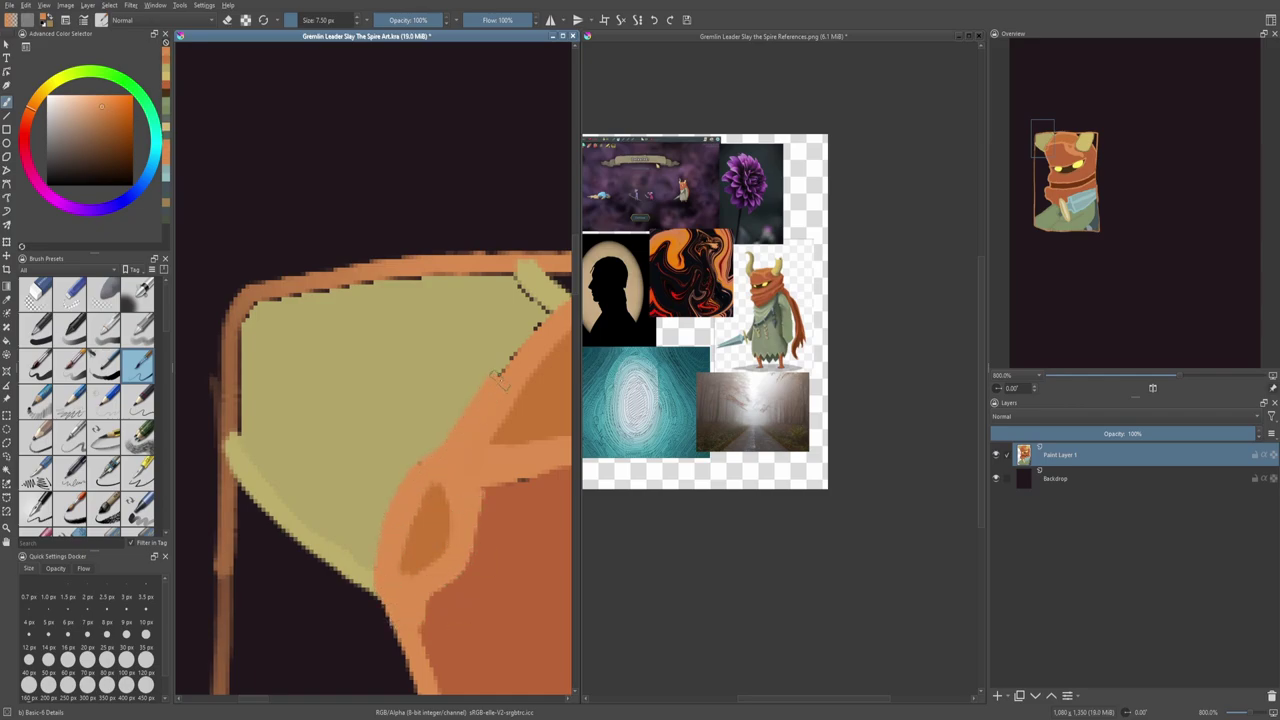
pyautogui.scroll(-5, 410, 452)
# Step: Cover the gaps below the right horn and brow fold with reddish orange and touch up the horn's outline with sampled olive brown
pyautogui.scroll(4, 410, 452)
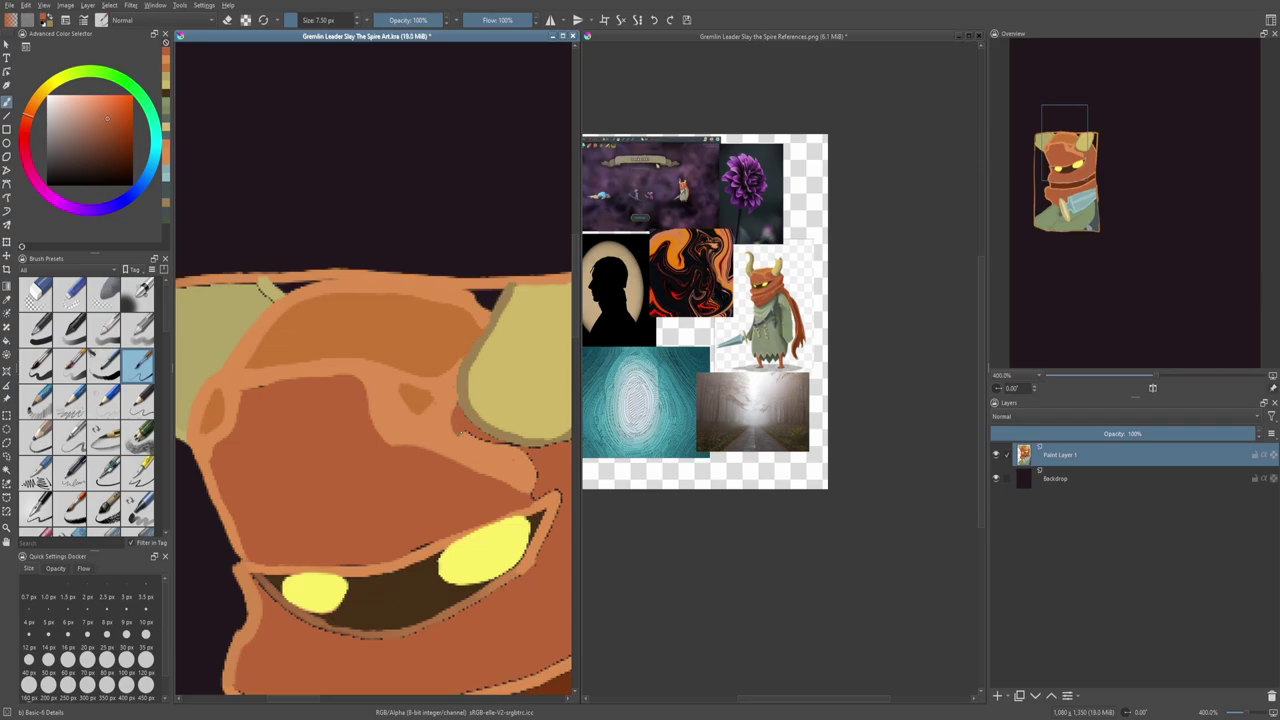
pyautogui.moveTo(458, 433); pyautogui.dragTo(514, 466)
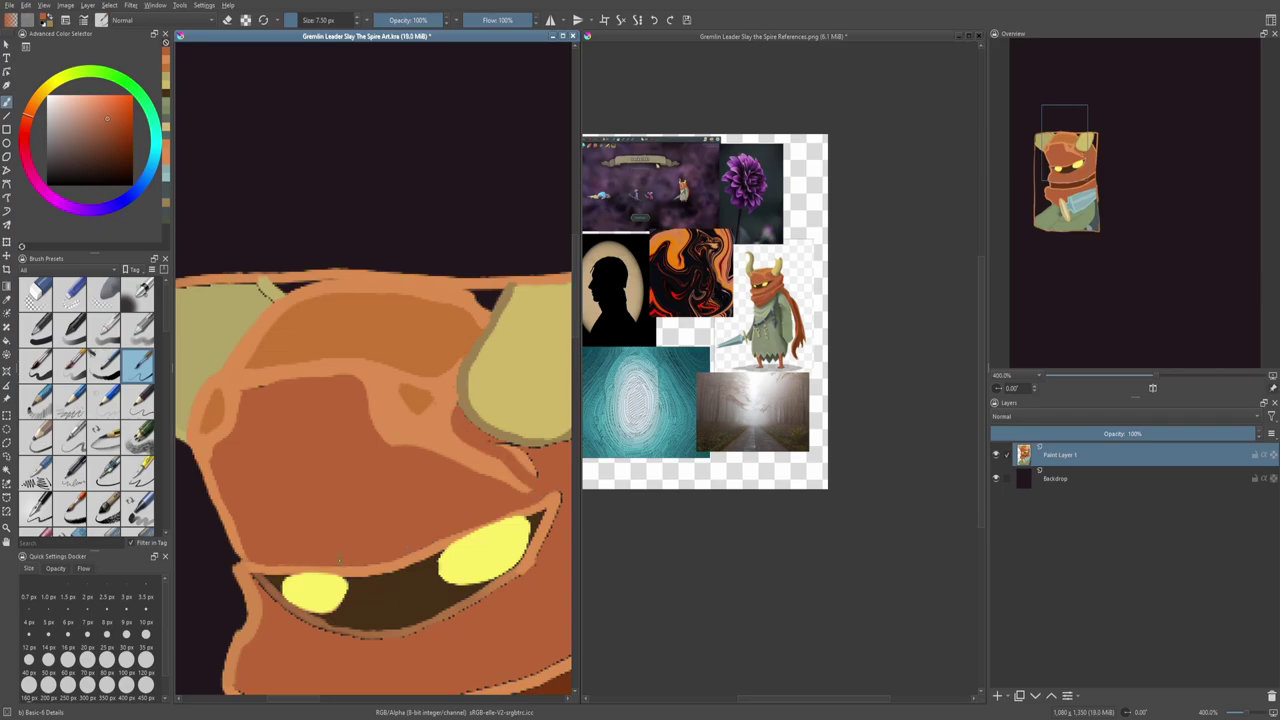
pyautogui.scroll(-4, 258, 393)
pyautogui.scroll(5, 502, 400)
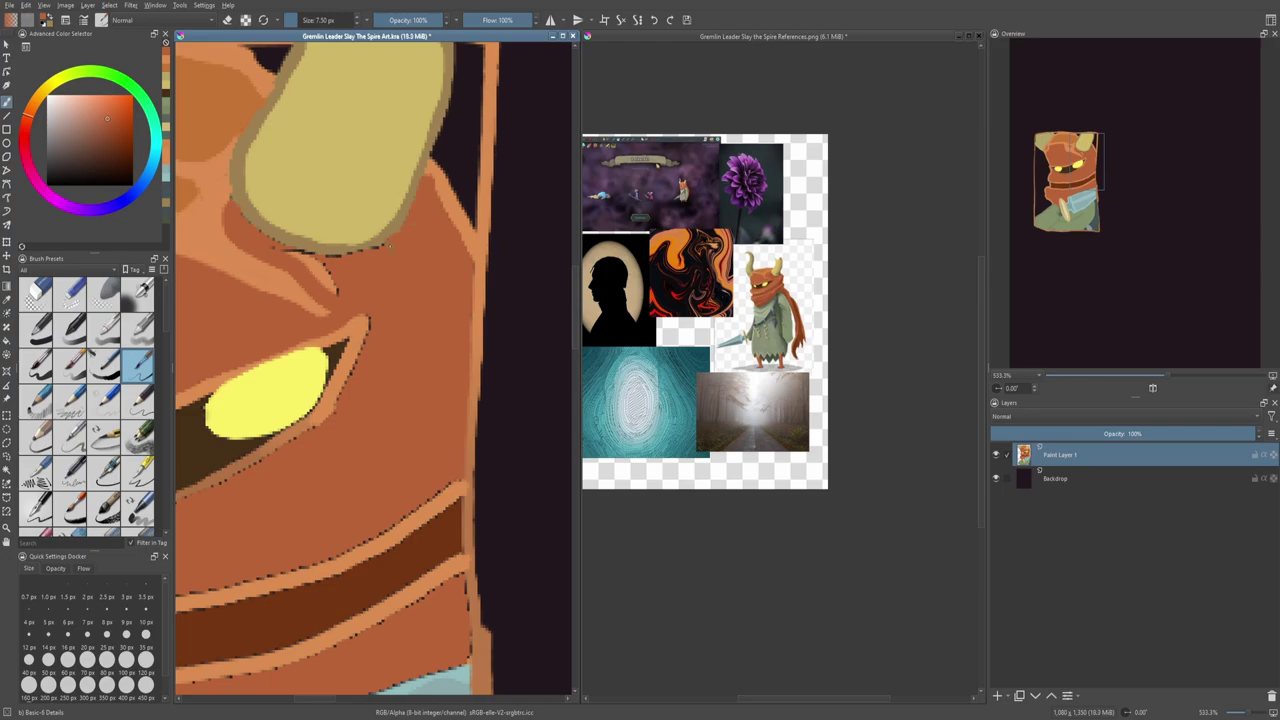
pyautogui.moveTo(310, 258); pyautogui.dragTo(341, 297)
pyautogui.keyDown('ctrl'); pyautogui.click(230, 205); pyautogui.keyUp('ctrl')
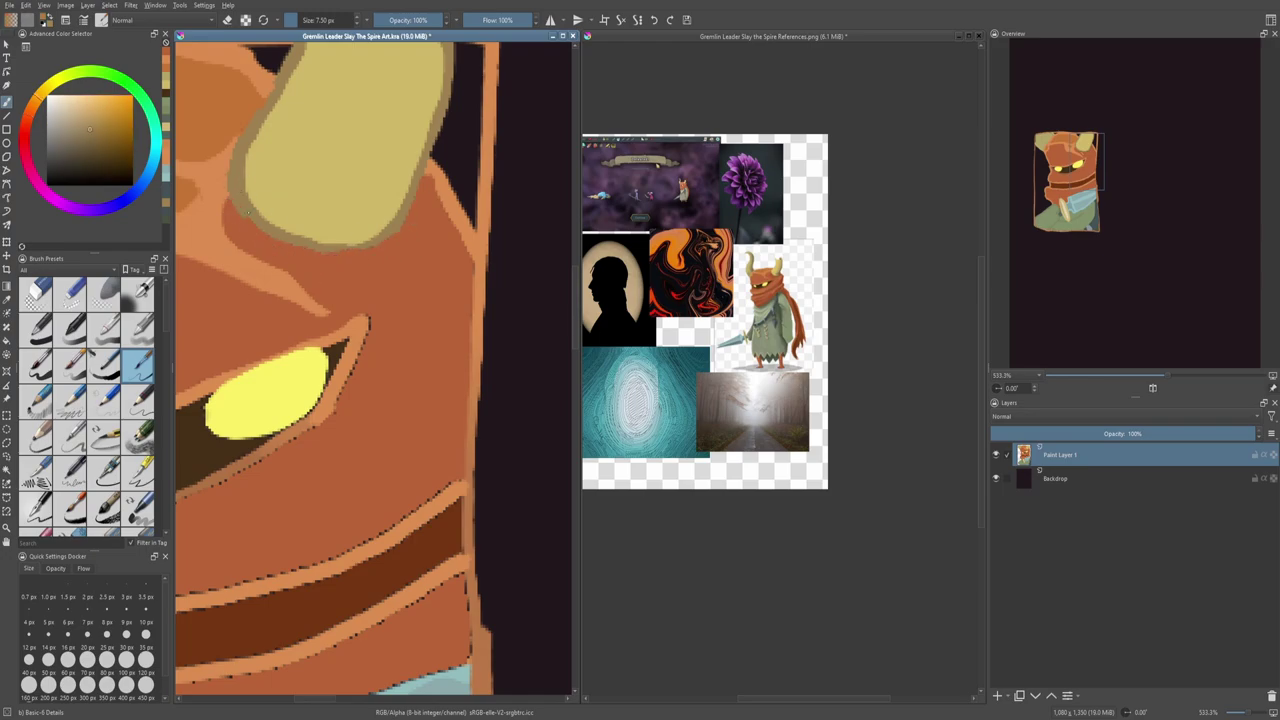
pyautogui.moveTo(466, 263); pyautogui.dragTo(496, 303)
pyautogui.scroll(-4, 496, 303)
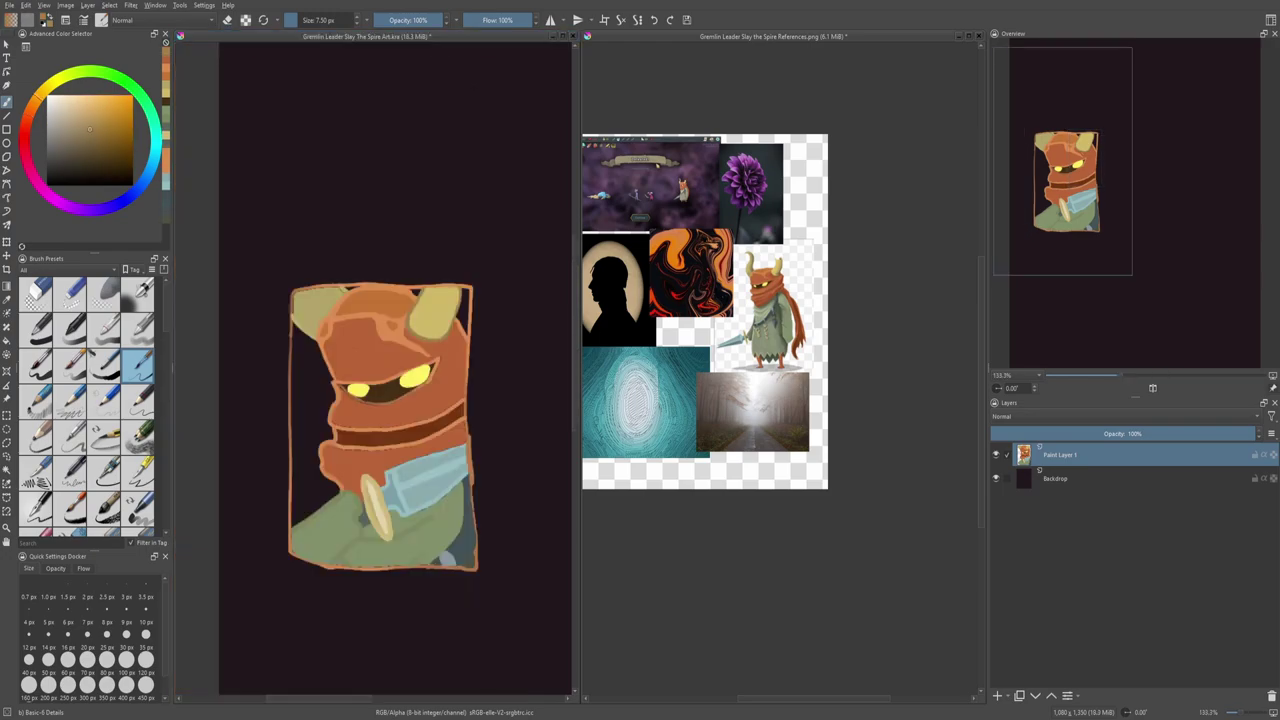
# Step: Touch up the dagger and robe with sampled blue-grey and green, and trim the frame's right edge with the background colour
pyautogui.scroll(4, 222, 385)
pyautogui.keyDown('ctrl'); pyautogui.click(222, 385); pyautogui.keyUp('ctrl')
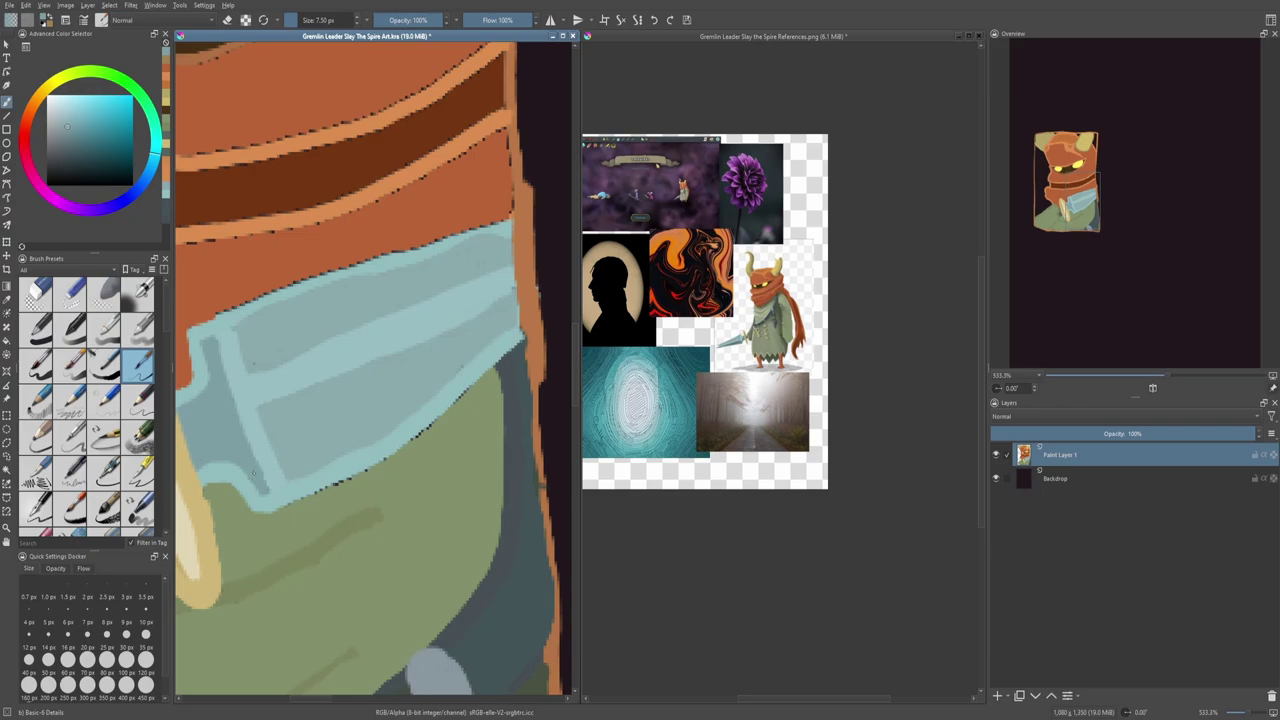
pyautogui.scroll(-1, 382, 260)
pyautogui.keyDown('ctrl'); pyautogui.click(514, 271); pyautogui.keyUp('ctrl')
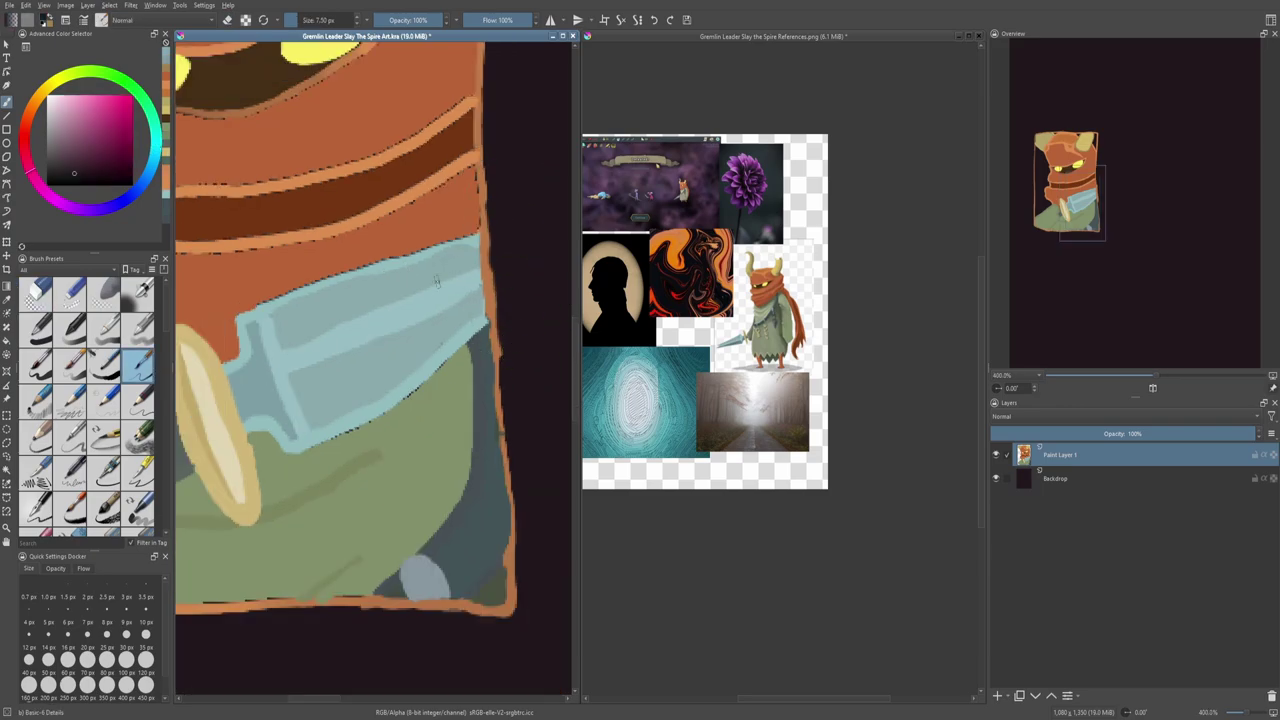
pyautogui.scroll(-4, 436, 281)
pyautogui.scroll(3, 300, 398)
pyautogui.keyDown('ctrl'); pyautogui.click(300, 398); pyautogui.keyUp('ctrl')
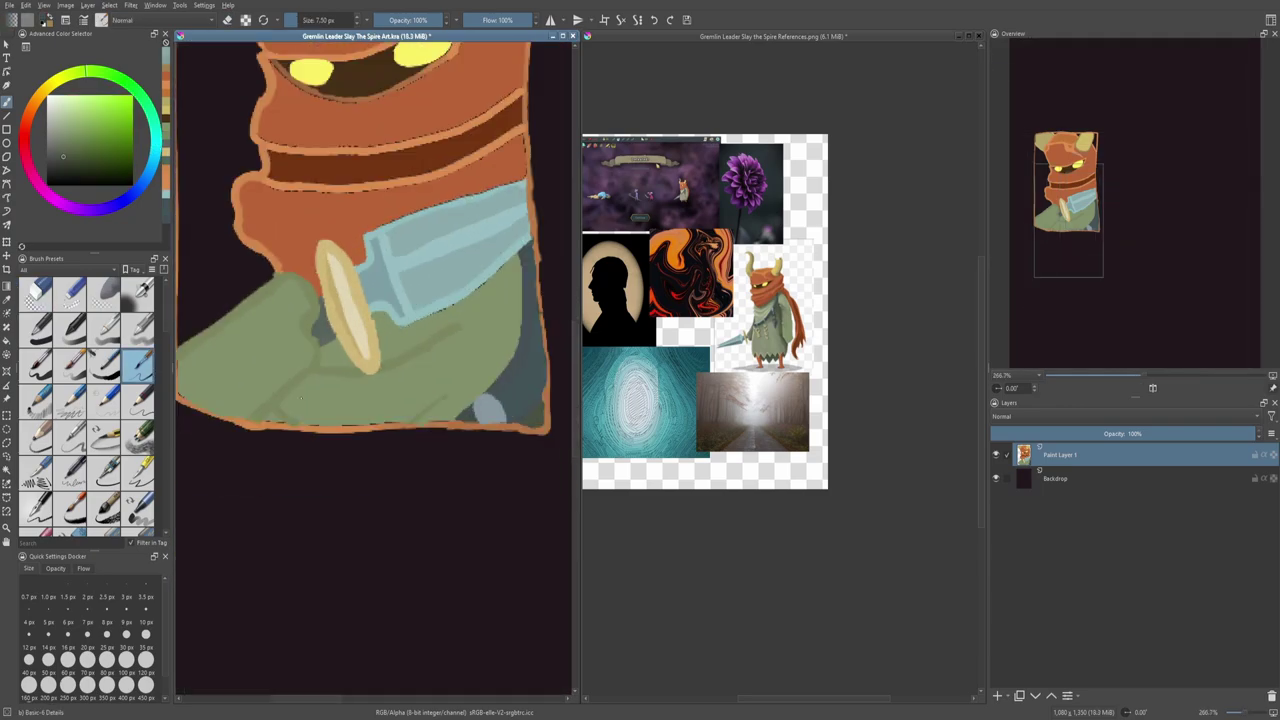
# Step: Rename the painting's layer to "Gremlin Leader Thumbnail"
pyautogui.doubleClick(1087, 456)
pyautogui.write('Gremlin Leader T')
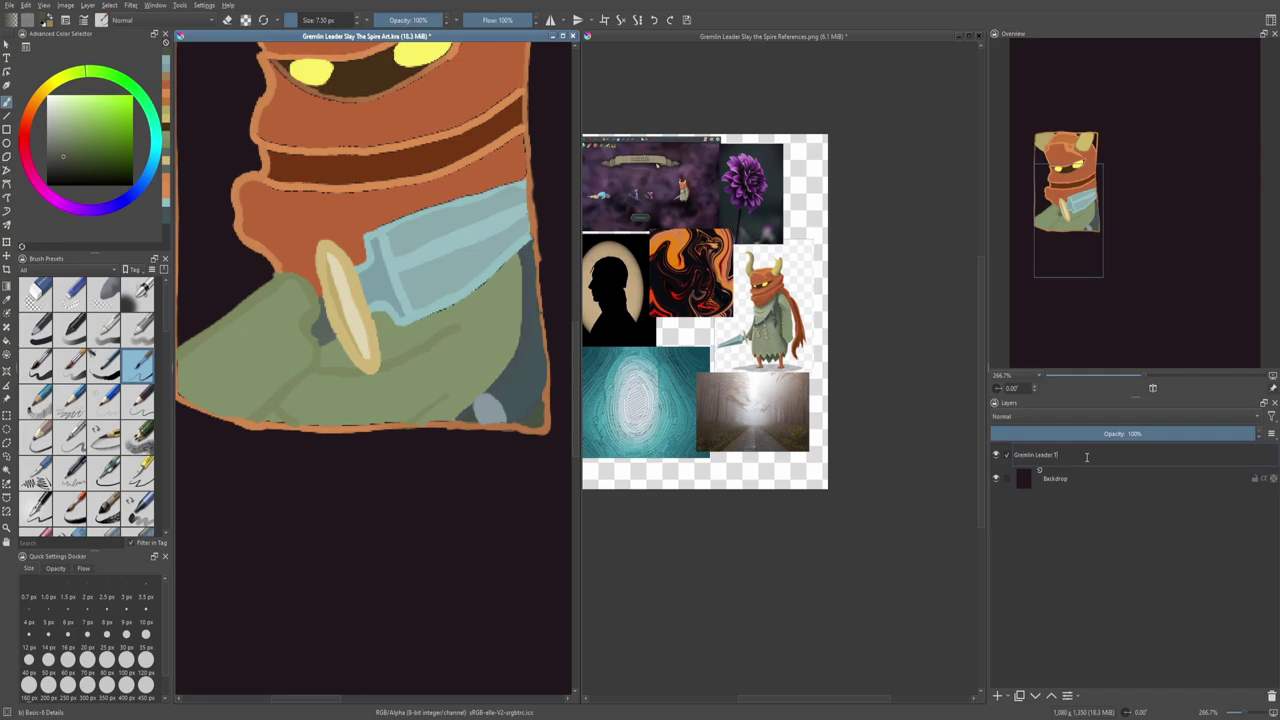
pyautogui.write('humbnail')
pyautogui.press('Return')
# Step: Cover the gaps around the eye slit's edges with sampled dark brown and reddish orange, using a finer brush of 4.43 px
pyautogui.scroll(-4, 377, 258)
pyautogui.scroll(3, 377, 258)
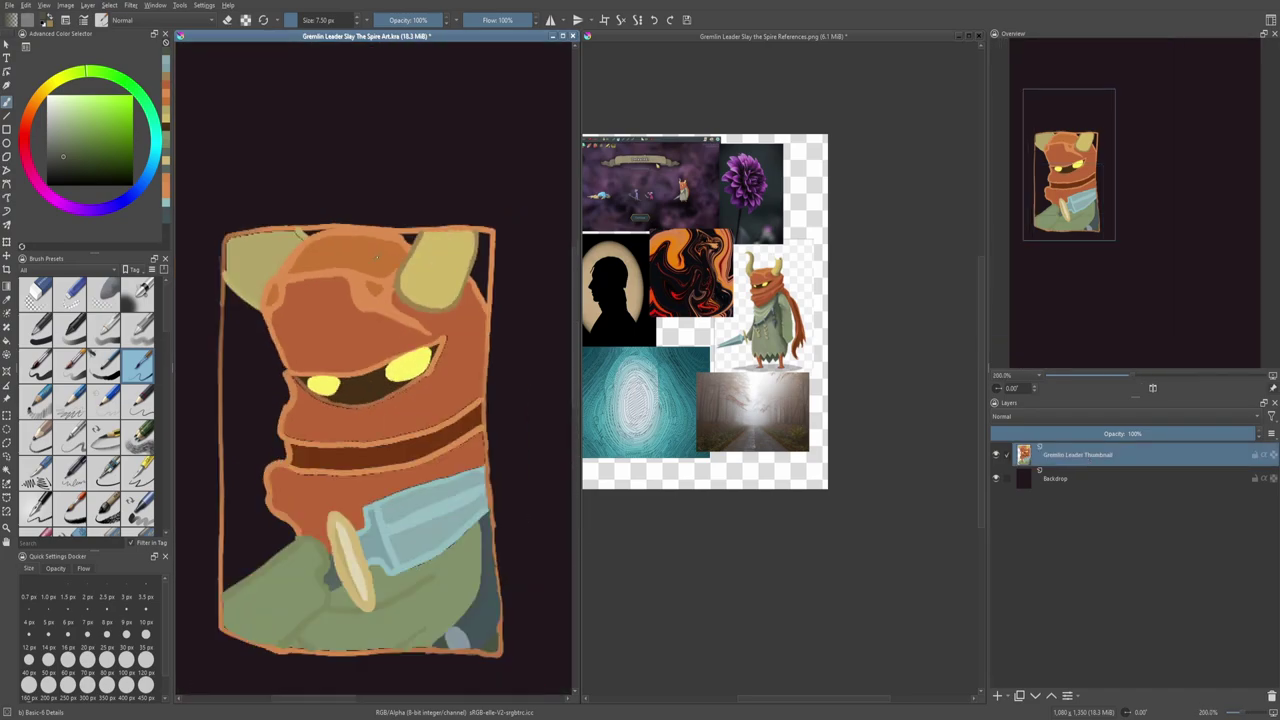
pyautogui.scroll(5, 300, 395)
pyautogui.keyDown('ctrl'); pyautogui.click(300, 395); pyautogui.keyUp('ctrl')
pyautogui.scroll(3, 300, 395)
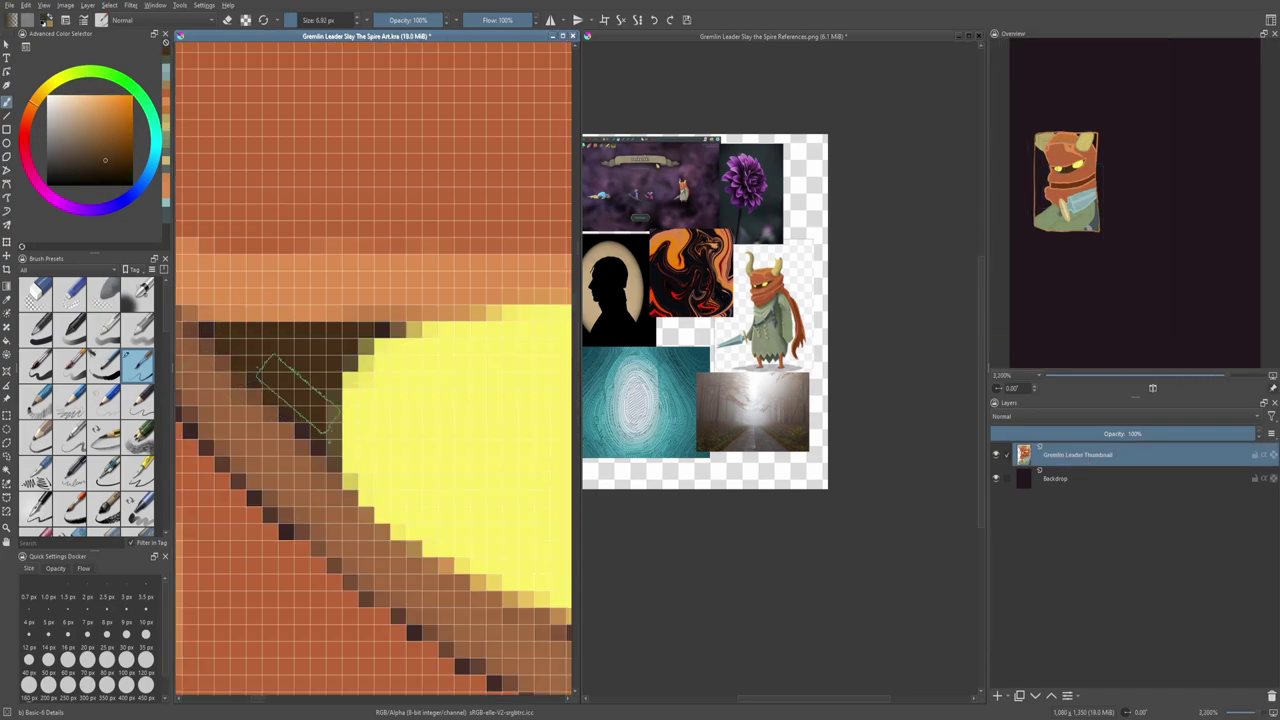
pyautogui.scroll(-6, 300, 395)
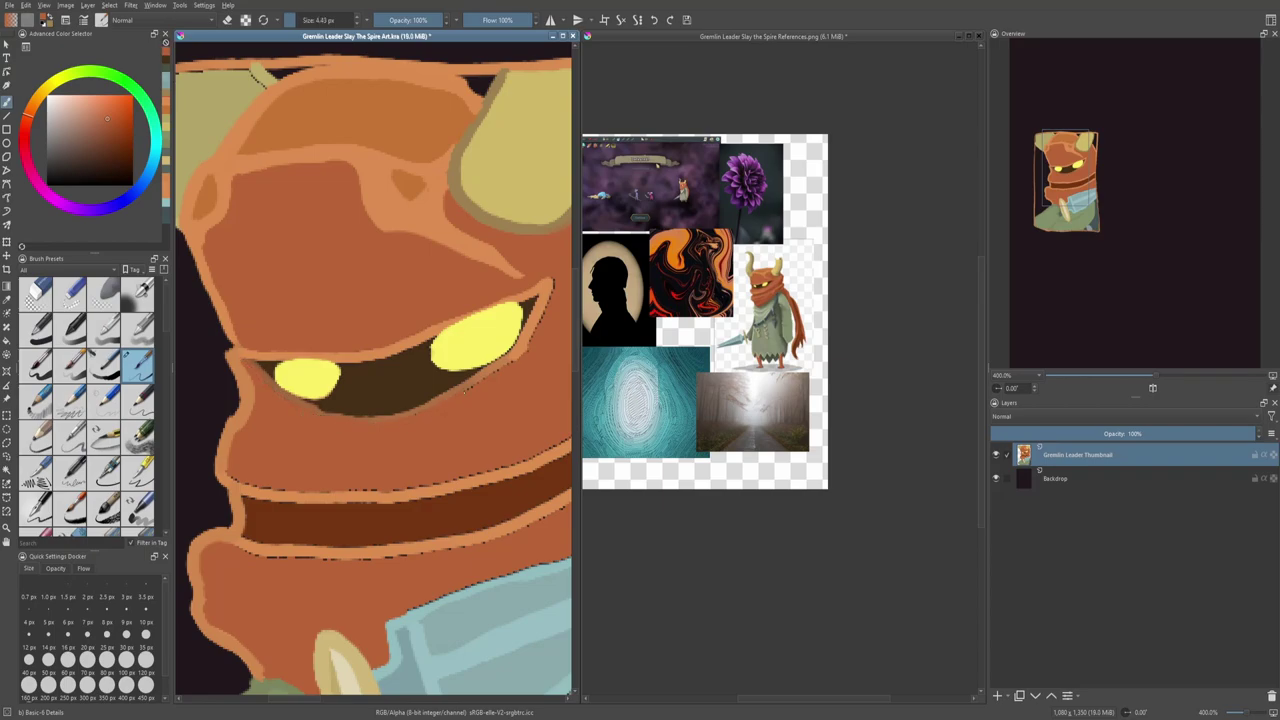
# Step: Outline the eye slit with brown sampled from the reference character and cover the gaps along the dark scarf fold in reddish orange
pyautogui.scroll(7, 762, 320)
pyautogui.keyDown('ctrl'); pyautogui.click(760, 336); pyautogui.keyUp('ctrl')
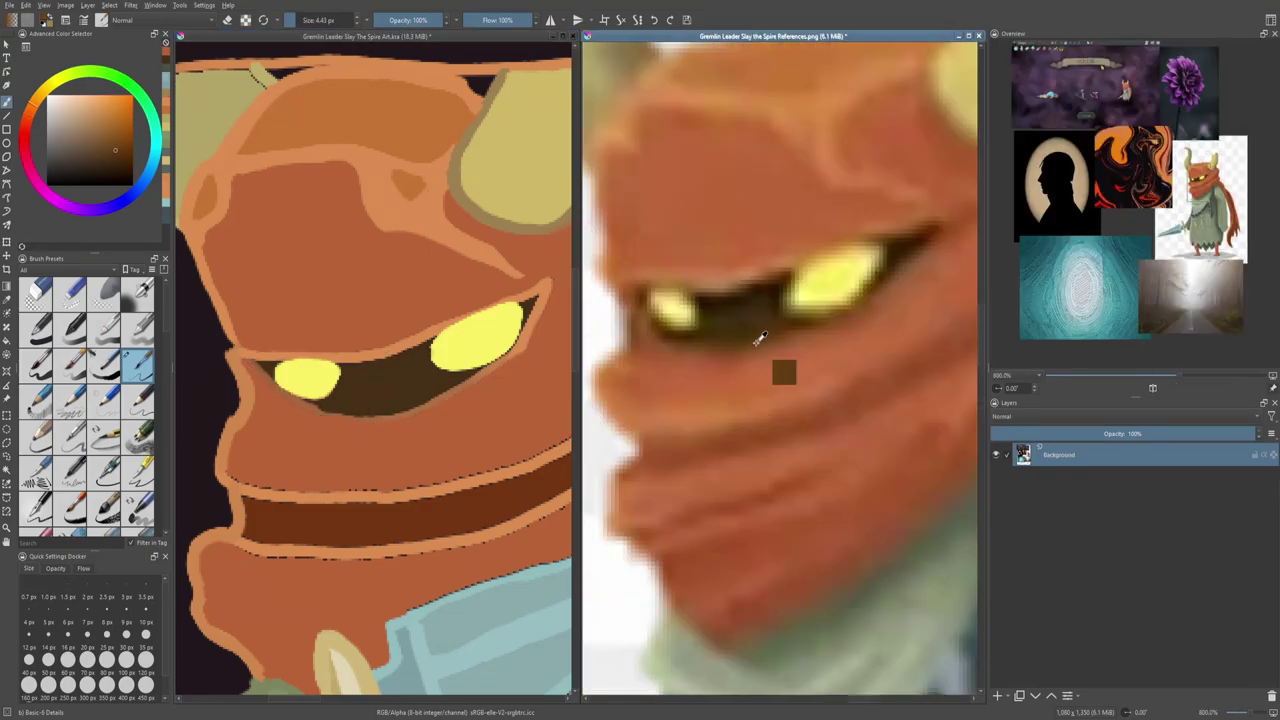
pyautogui.moveTo(266, 376)
pyautogui.mouseDown()
pyautogui.moveTo(337, 414)
pyautogui.moveTo(432, 399)
pyautogui.moveTo(374, 418)
pyautogui.moveTo(460, 388)
pyautogui.moveTo(548, 284)
pyautogui.mouseUp()
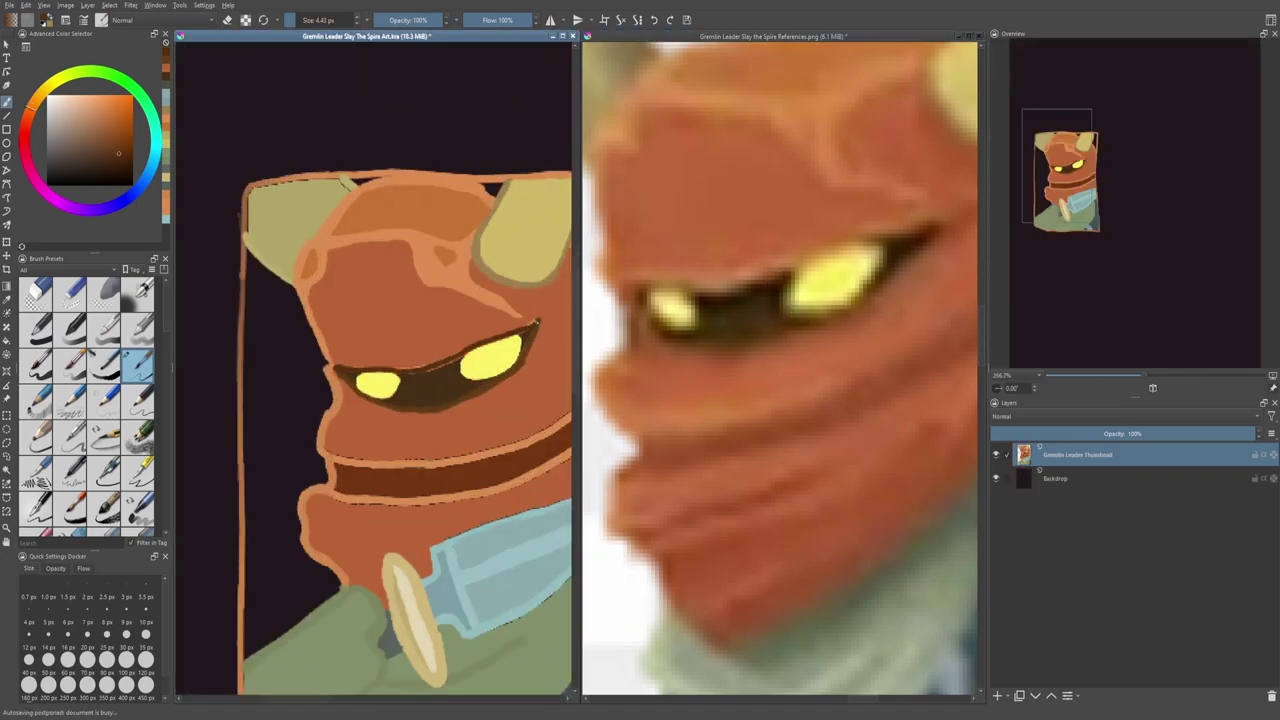
pyautogui.scroll(2, 456, 330)
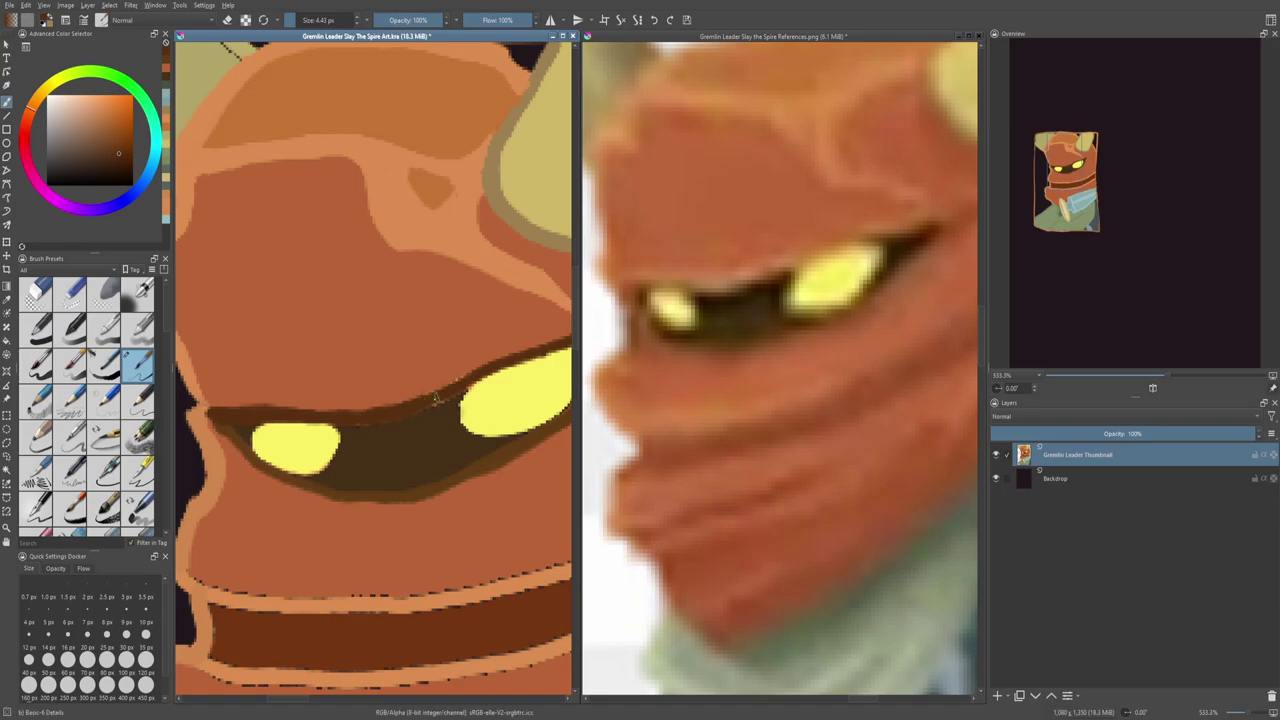
pyautogui.scroll(-5, 455, 398)
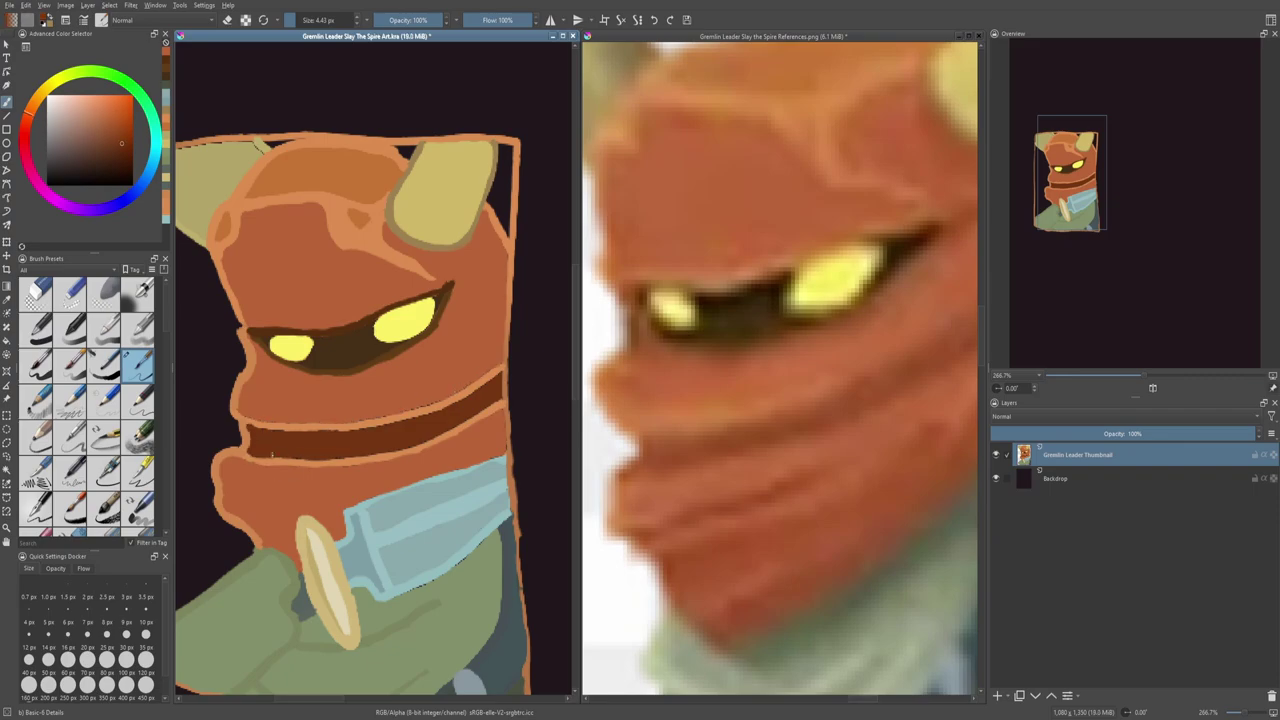
pyautogui.moveTo(271, 455); pyautogui.dragTo(408, 449)
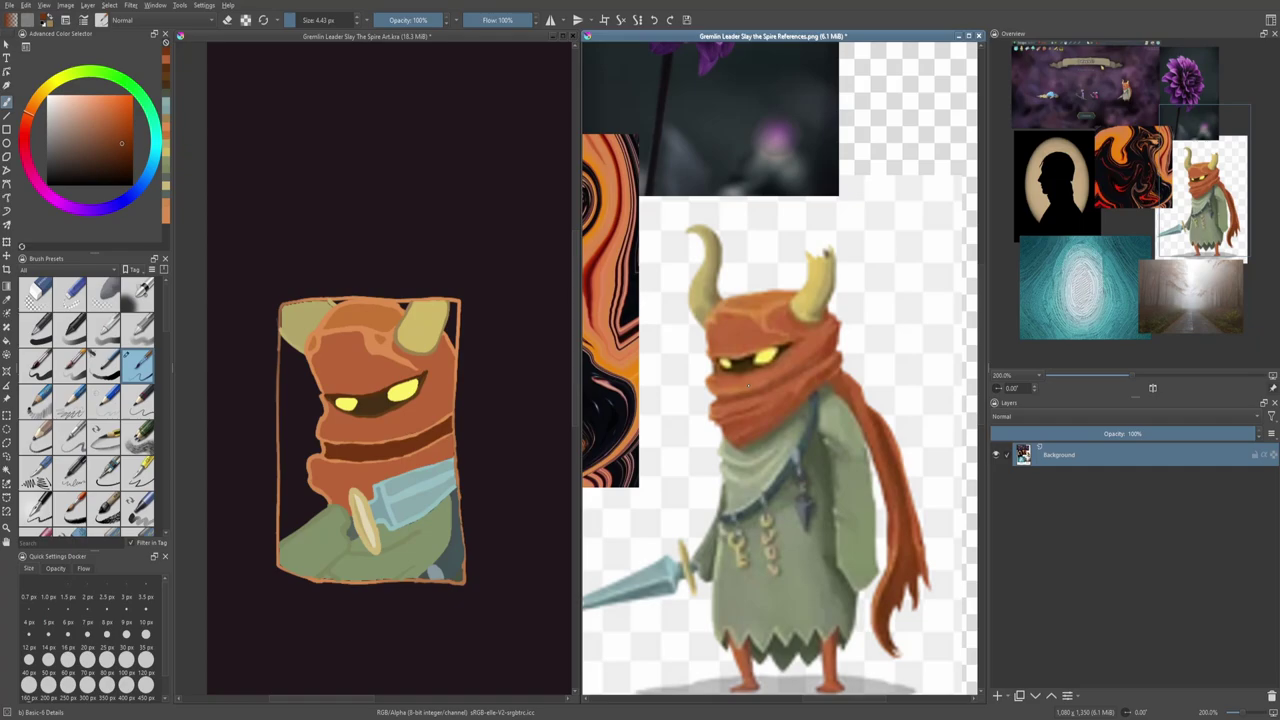
# Step: Shade the right half of the right horn with a darker olive tan, following the reference character
pyautogui.scroll(3, 780, 400)
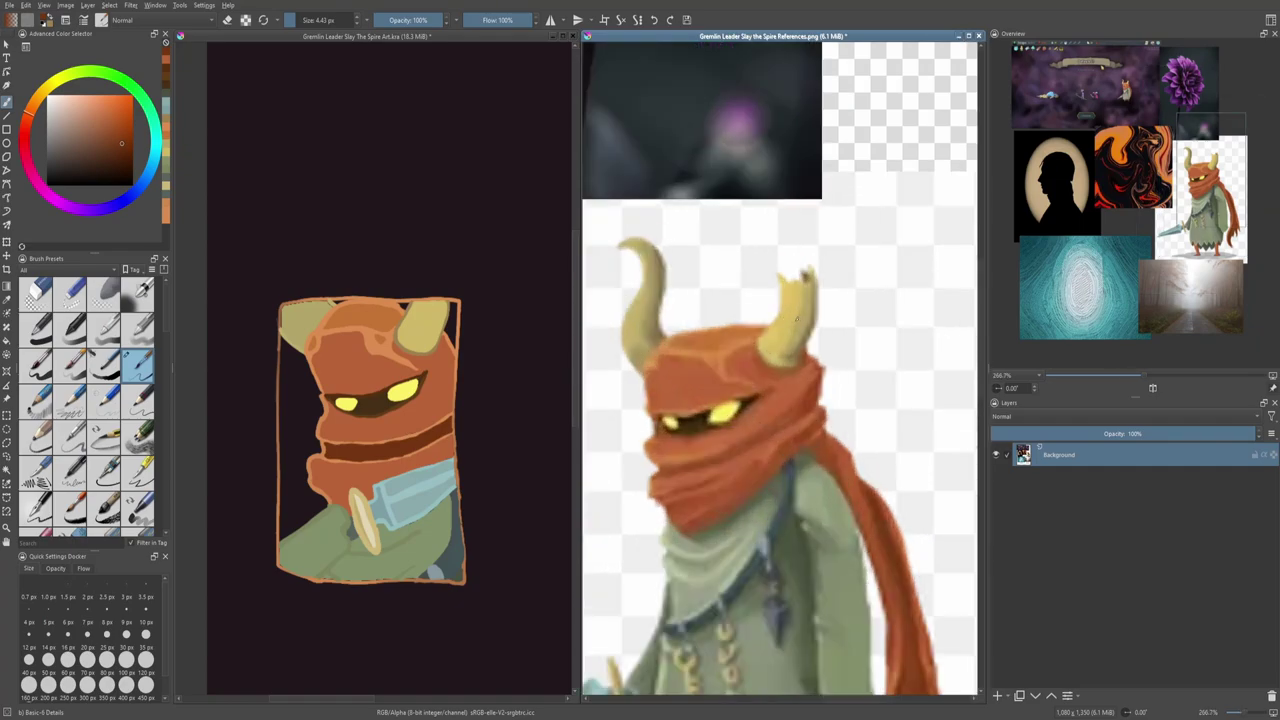
pyautogui.scroll(5, 398, 447)
pyautogui.moveTo(398, 447)
pyautogui.mouseDown()
pyautogui.moveTo(436, 450)
pyautogui.moveTo(489, 363)
pyautogui.moveTo(392, 452)
pyautogui.moveTo(473, 396)
pyautogui.moveTo(506, 295)
pyautogui.moveTo(460, 262)
pyautogui.moveTo(450, 448)
pyautogui.moveTo(493, 286)
pyautogui.moveTo(457, 392)
pyautogui.moveTo(430, 440)
pyautogui.mouseUp()
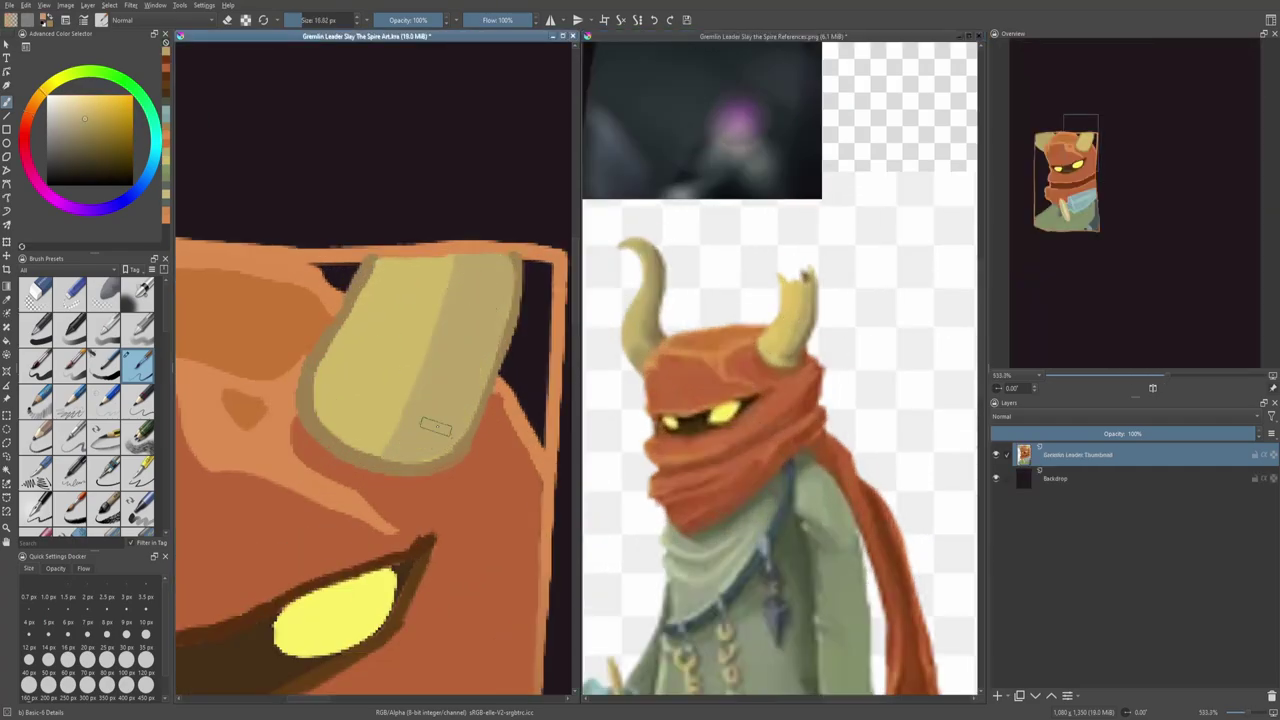
pyautogui.scroll(-5, 430, 440)
# Step: Shade the left horn with olive browns from the reference, adding a dark upper section and a darker patch near its base
pyautogui.click(663, 325)
pyautogui.scroll(4, 340, 390)
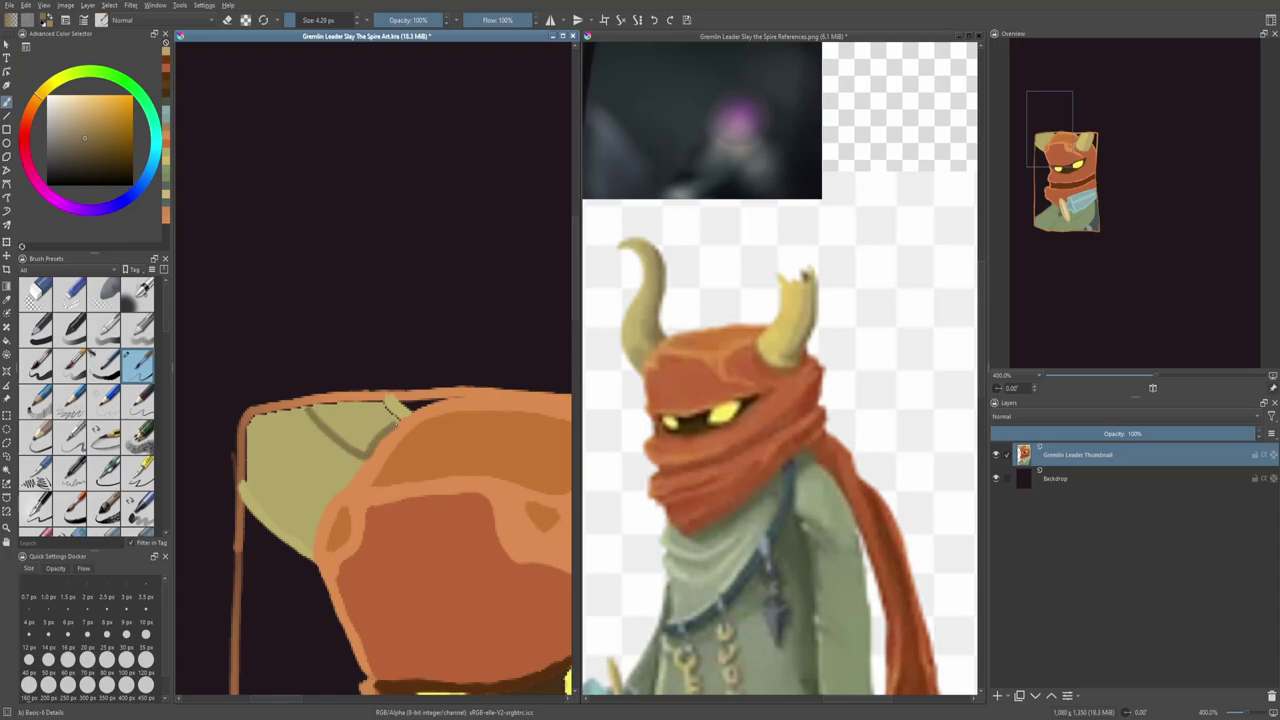
pyautogui.moveTo(357, 459)
pyautogui.mouseDown()
pyautogui.moveTo(310, 407)
pyautogui.moveTo(385, 409)
pyautogui.moveTo(335, 422)
pyautogui.moveTo(381, 422)
pyautogui.mouseUp()
pyautogui.moveTo(252, 448)
pyautogui.mouseDown()
pyautogui.moveTo(272, 456)
pyautogui.moveTo(258, 490)
pyautogui.moveTo(298, 517)
pyautogui.moveTo(275, 470)
pyautogui.moveTo(307, 522)
pyautogui.mouseUp()
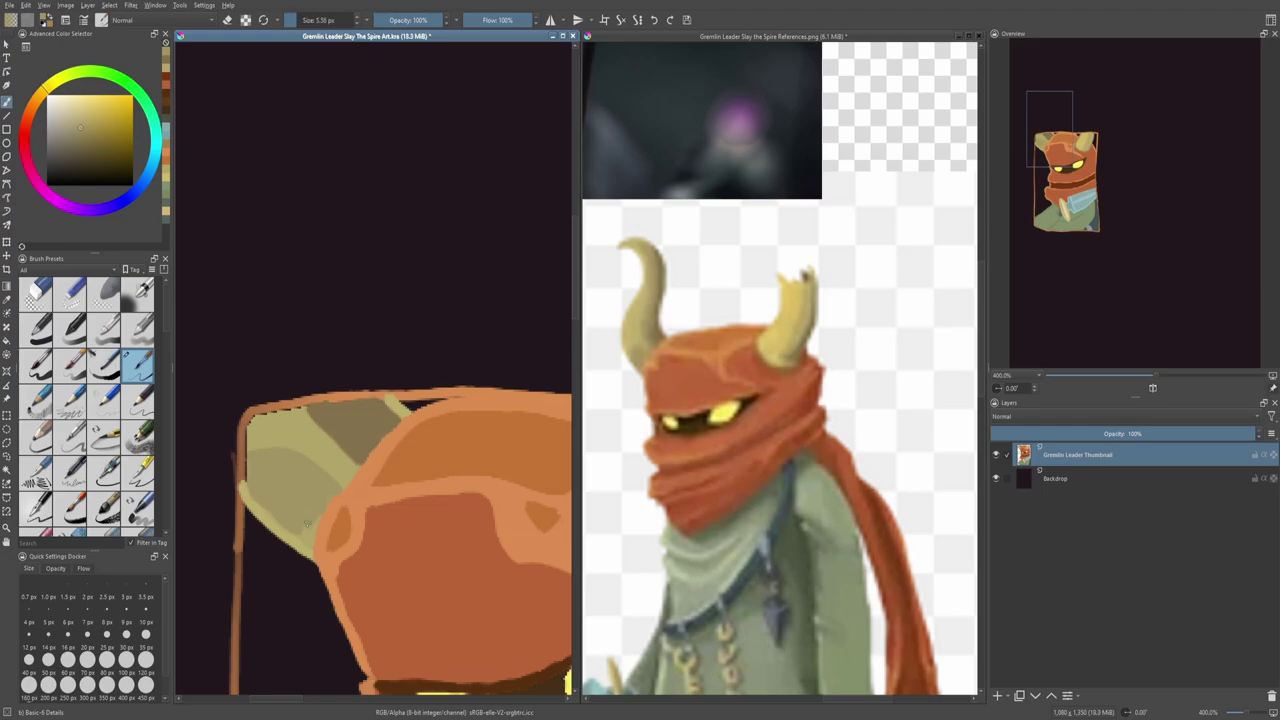
# Step: Repaint the right horn's dark outline in lighter olive yellow sampled from the reference character's horns
pyautogui.press('-')
pyautogui.press('-')
pyautogui.press('-')
pyautogui.press('-')
pyautogui.press('-')
pyautogui.press('+')
pyautogui.press('+')
pyautogui.press('+')
pyautogui.press('+')
pyautogui.press('+')
pyautogui.press('+')
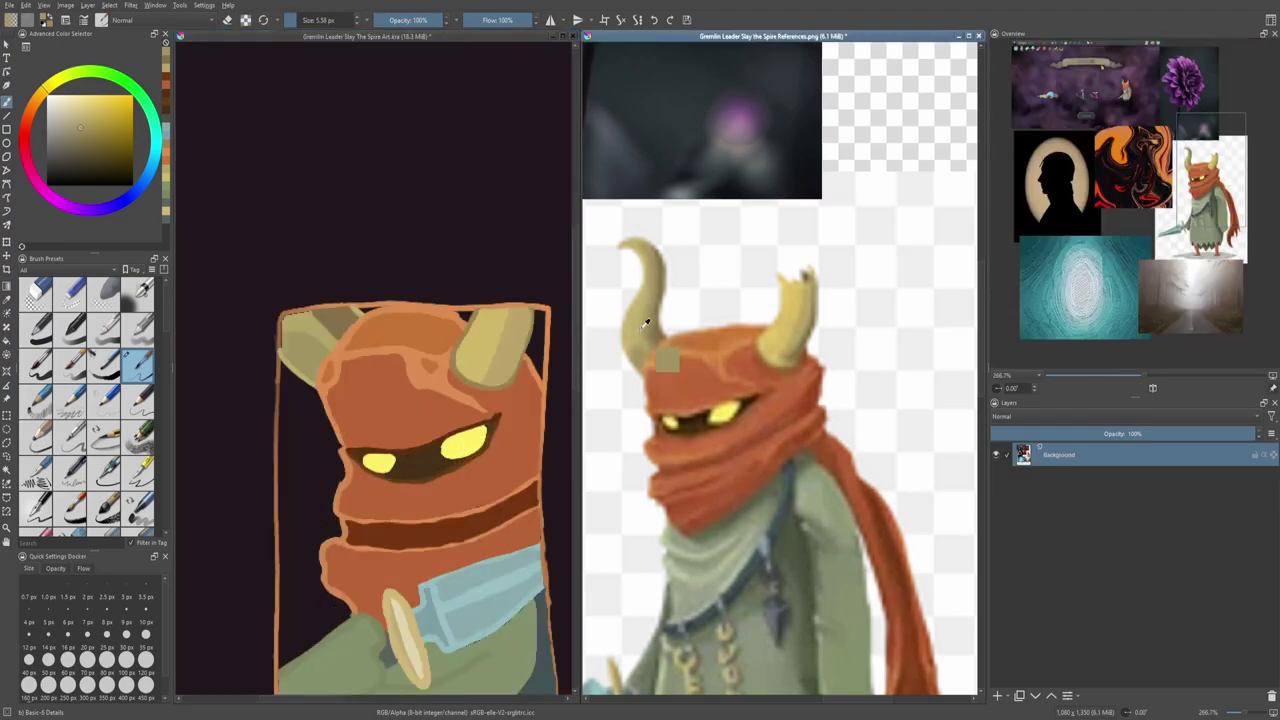
pyautogui.scroll(3, 360, 420)
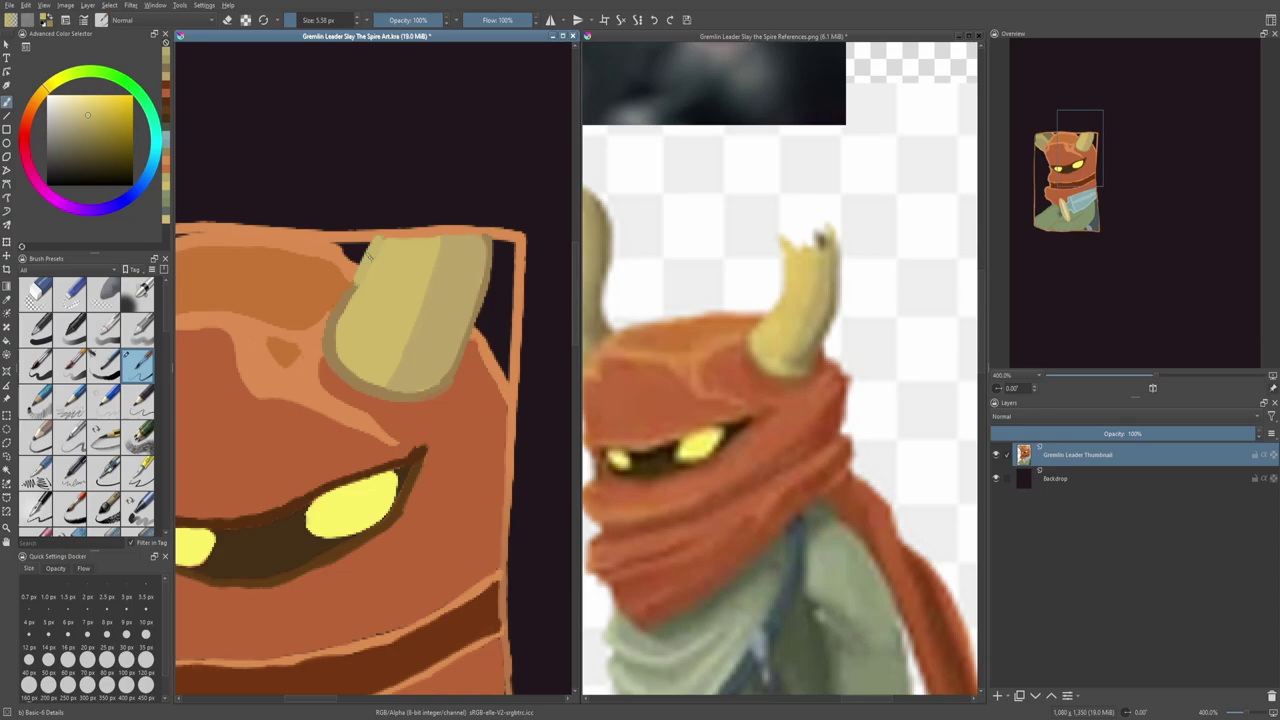
pyautogui.moveTo(368, 256)
pyautogui.mouseDown()
pyautogui.moveTo(326, 352)
pyautogui.moveTo(356, 388)
pyautogui.moveTo(407, 397)
pyautogui.moveTo(456, 370)
pyautogui.moveTo(490, 250)
pyautogui.mouseUp()
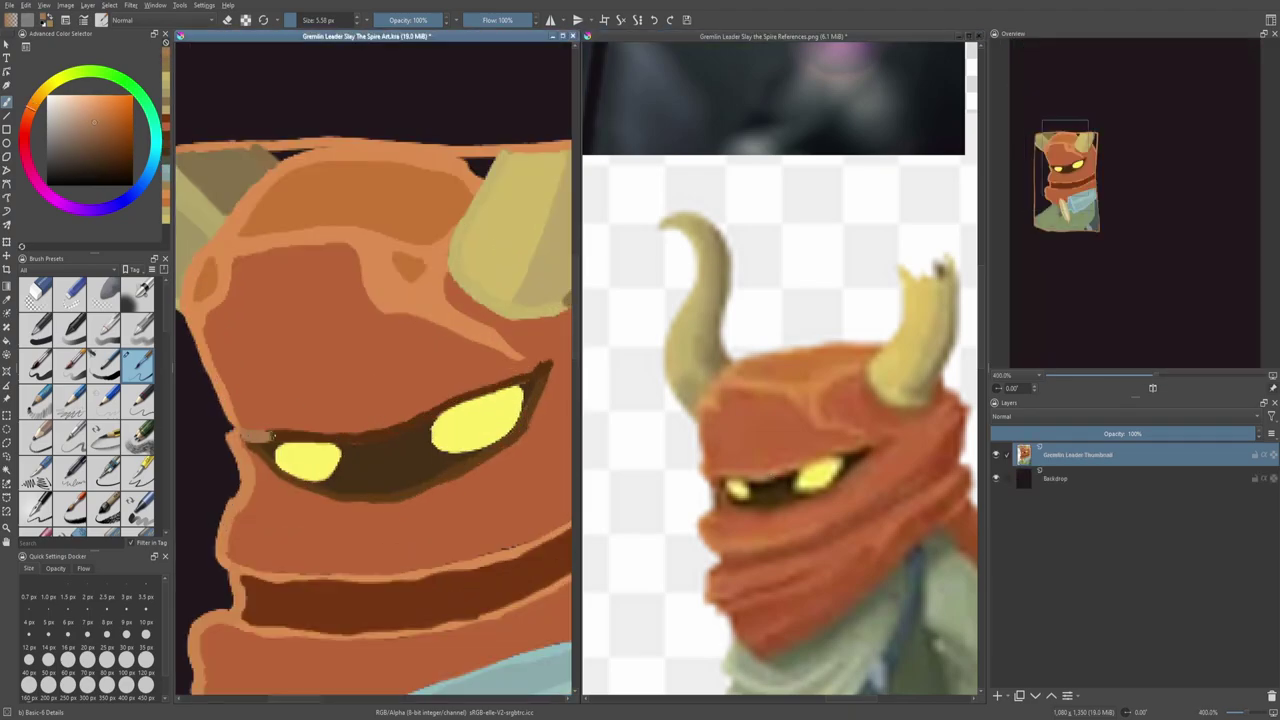
# Step: Repaint the eye slit's upper edge in muted light brown and touch up the eyes in sampled yellow
pyautogui.moveTo(268, 436)
pyautogui.mouseDown()
pyautogui.moveTo(363, 438)
pyautogui.moveTo(550, 363)
pyautogui.mouseUp()
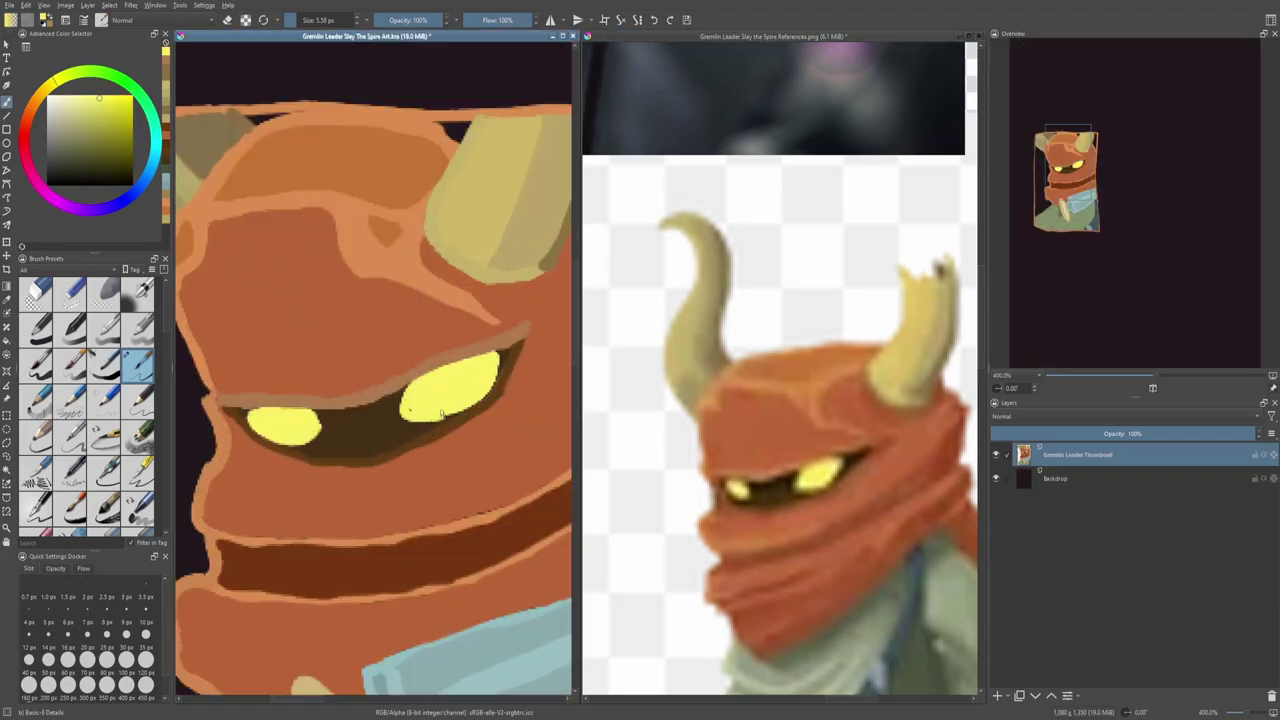
pyautogui.press('1')
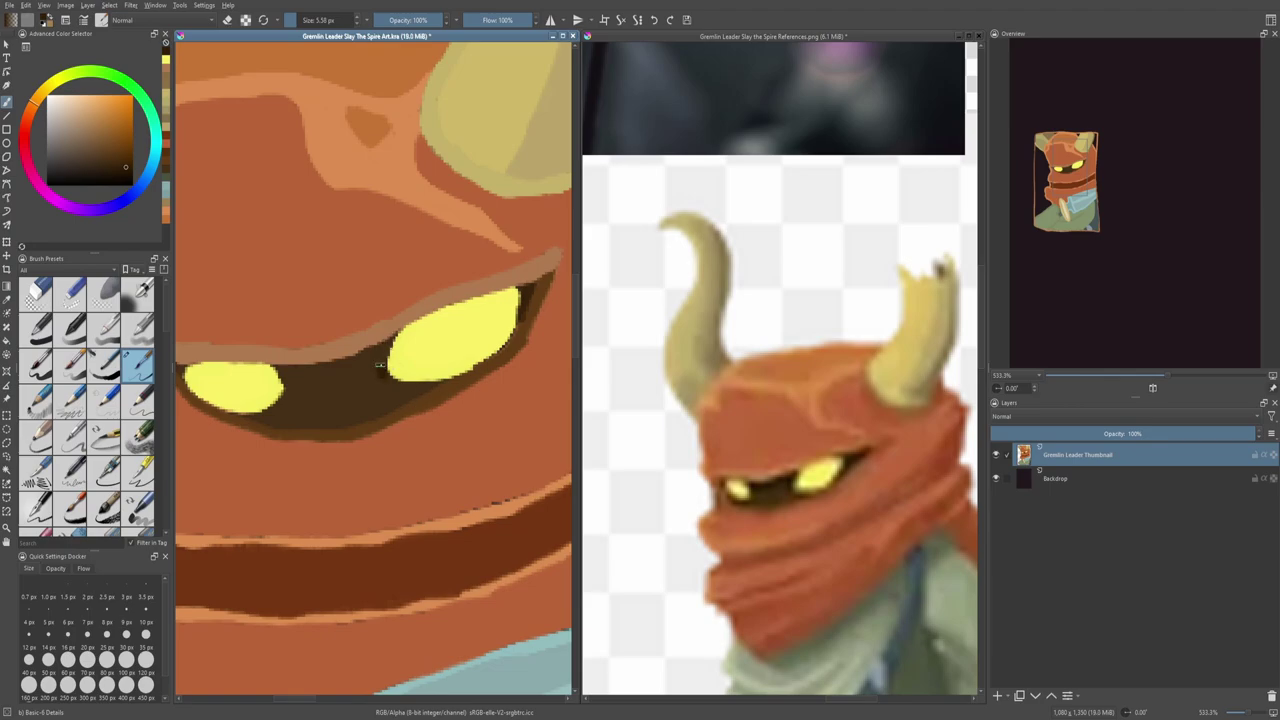
# Step: Shade the inside of the eye slit beneath its upper edge and around the eyes with very dark brown, following the reference
pyautogui.moveTo(370, 353); pyautogui.dragTo(285, 372)
pyautogui.scroll(1, 300, 376)
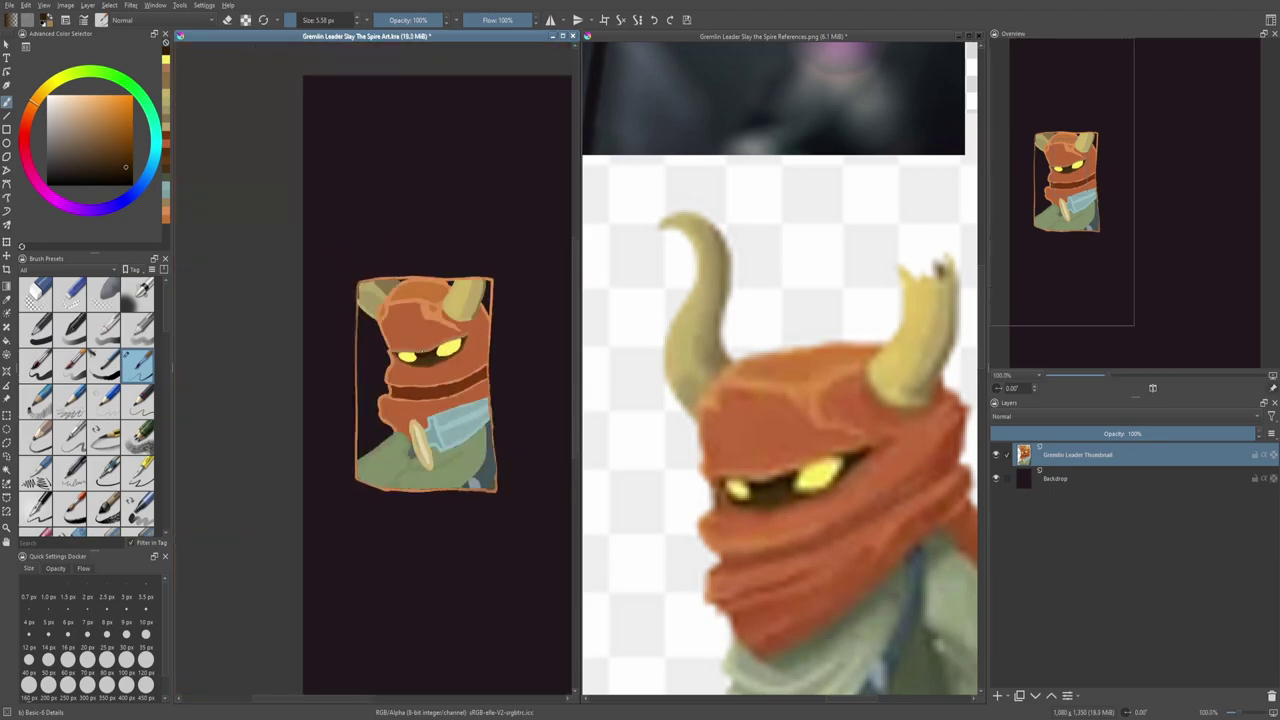
pyautogui.scroll(-4, 408, 247)
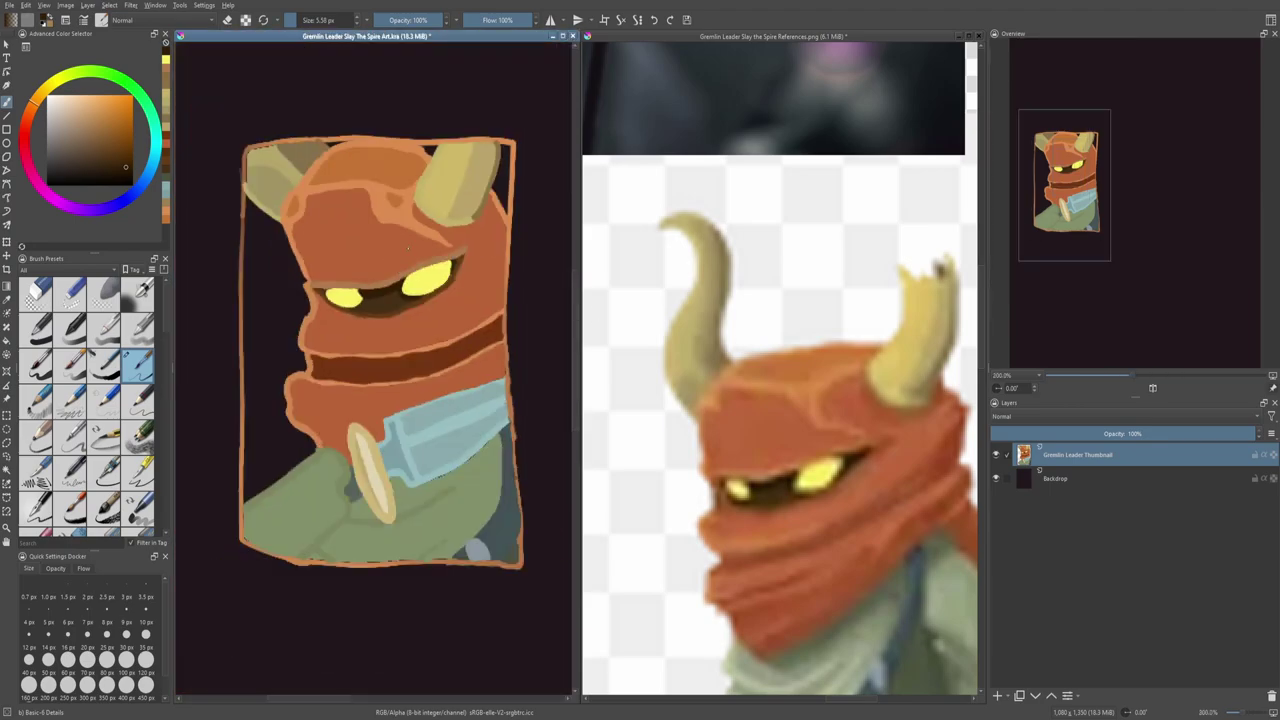
pyautogui.scroll(4, 330, 365)
pyautogui.scroll(-2, 313, 378)
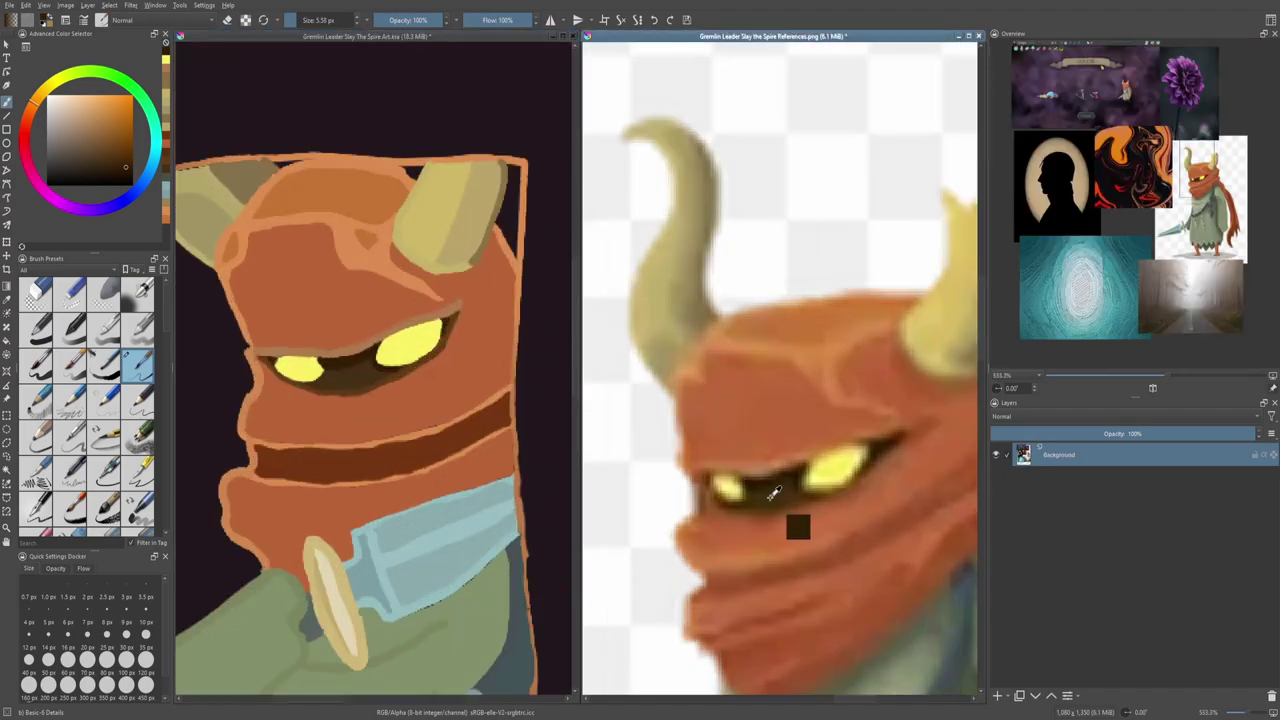
pyautogui.scroll(1, 313, 378)
pyautogui.scroll(1, 313, 378)
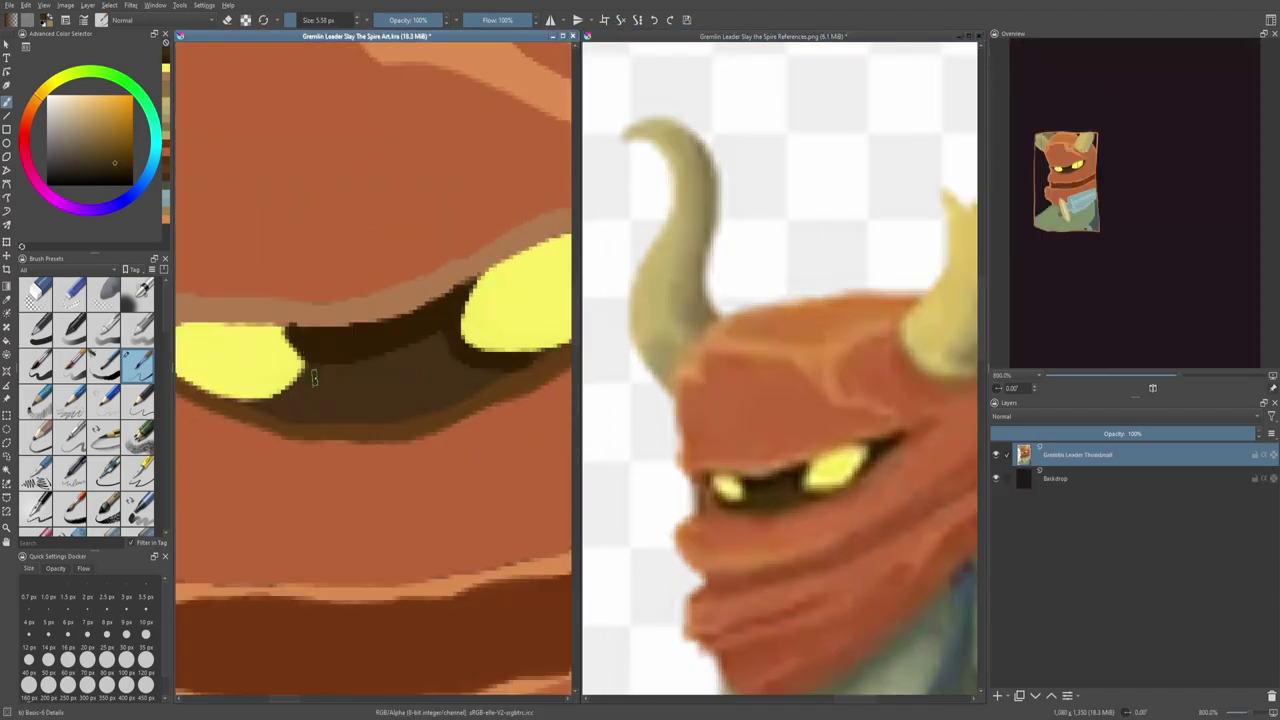
# Step: Paint pale green highlight strokes along the folds of the robe beneath the sword, using a colour sampled from the reference robe
pyautogui.scroll(-2, 363, 376)
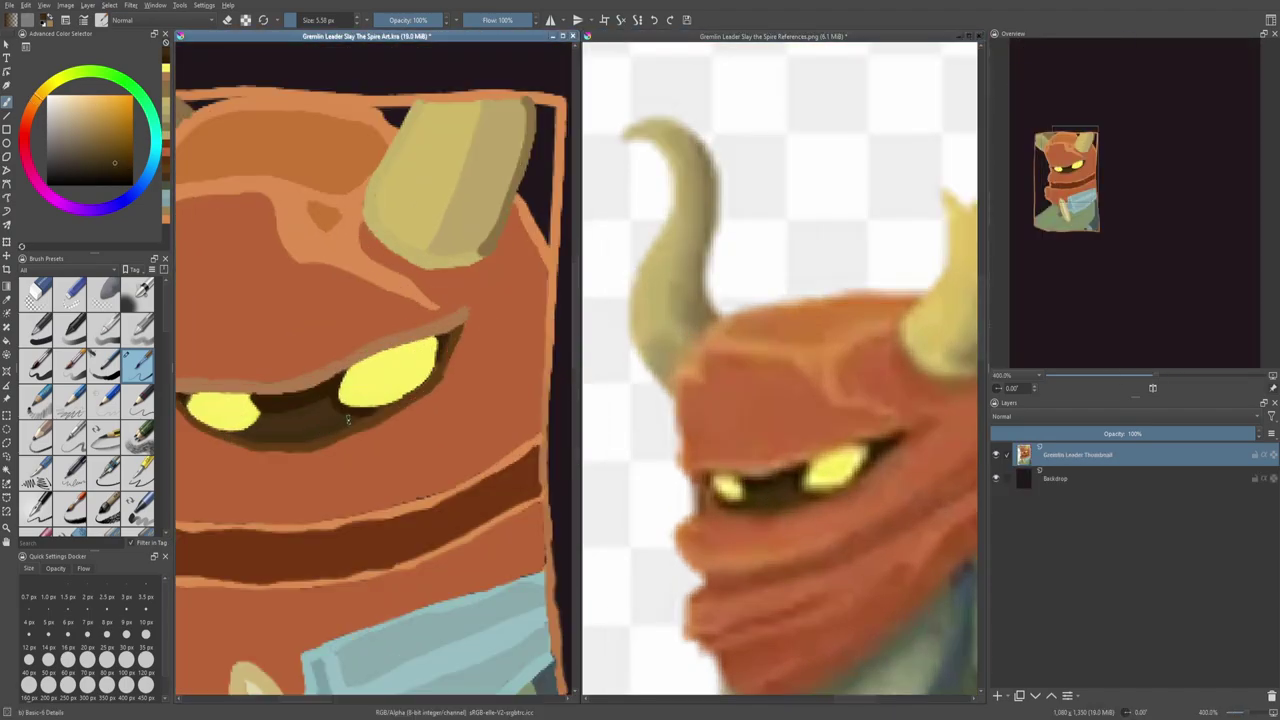
pyautogui.scroll(-3, 348, 419)
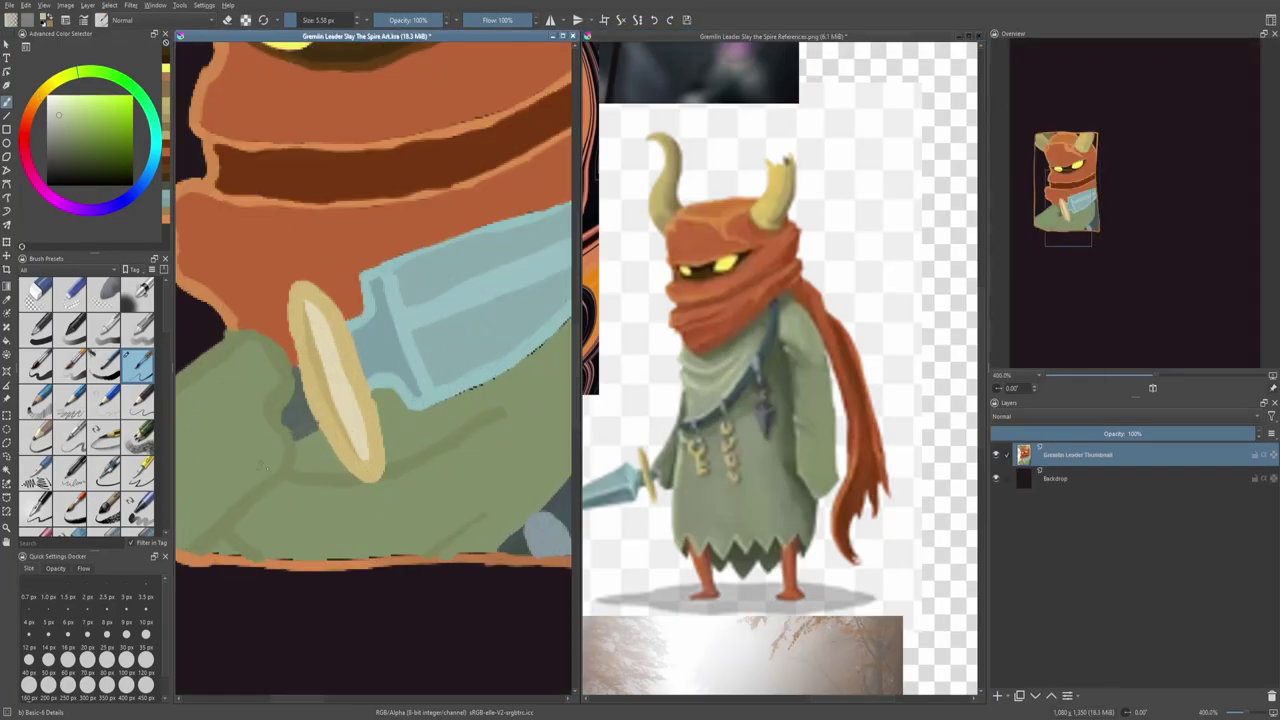
pyautogui.moveTo(292, 478)
pyautogui.mouseDown()
pyautogui.moveTo(358, 481)
pyautogui.moveTo(344, 479)
pyautogui.mouseUp()
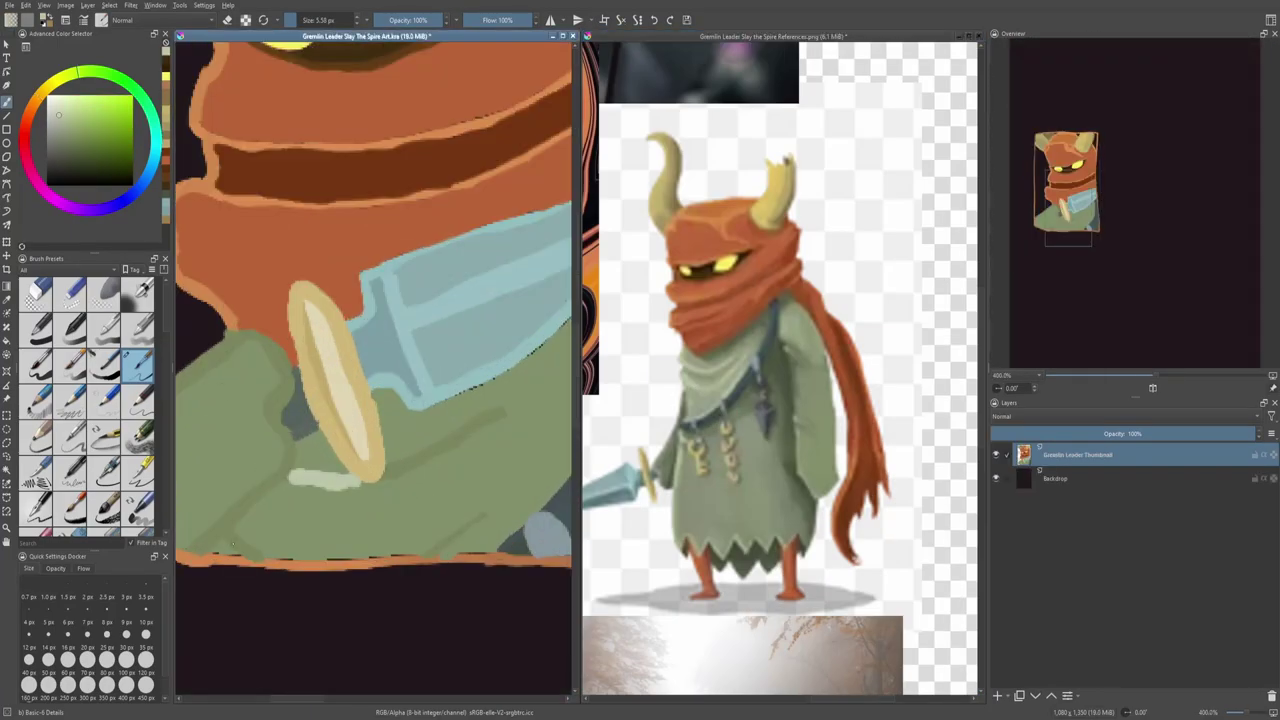
pyautogui.moveTo(228, 538); pyautogui.dragTo(262, 556)
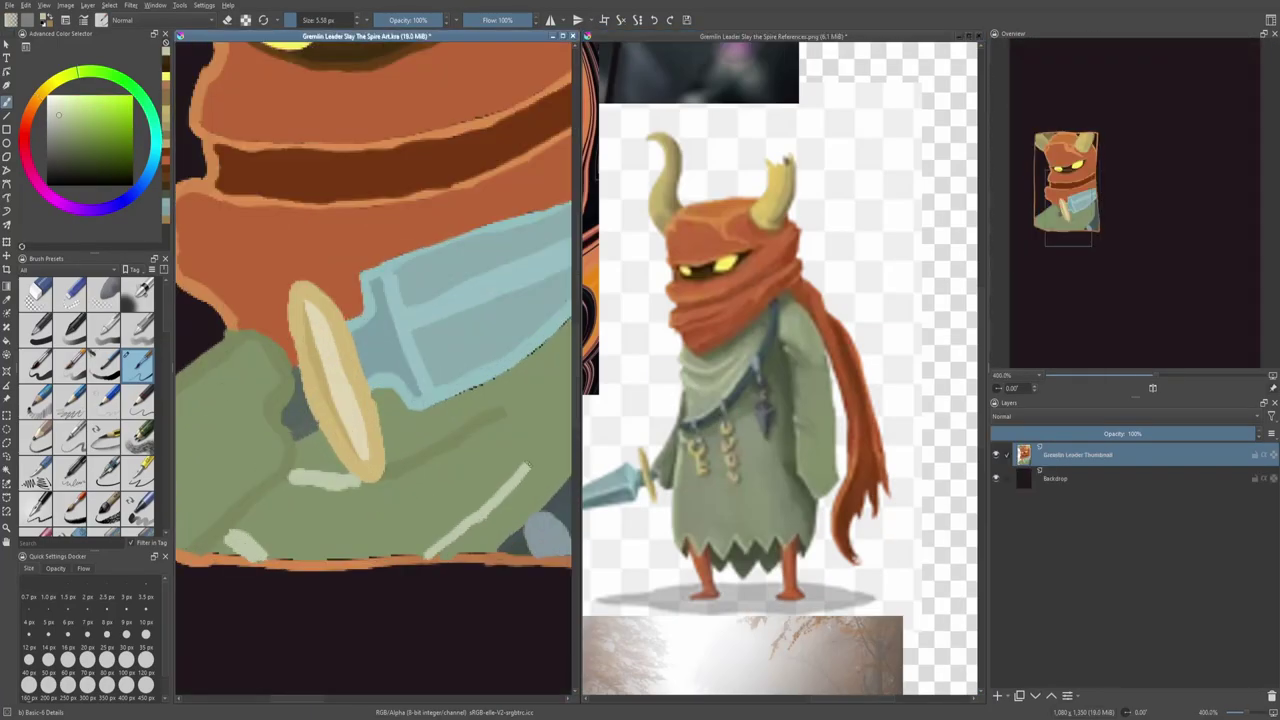
pyautogui.moveTo(528, 464); pyautogui.dragTo(548, 438)
pyautogui.scroll(-3, 548, 438)
pyautogui.scroll(3, 512, 524)
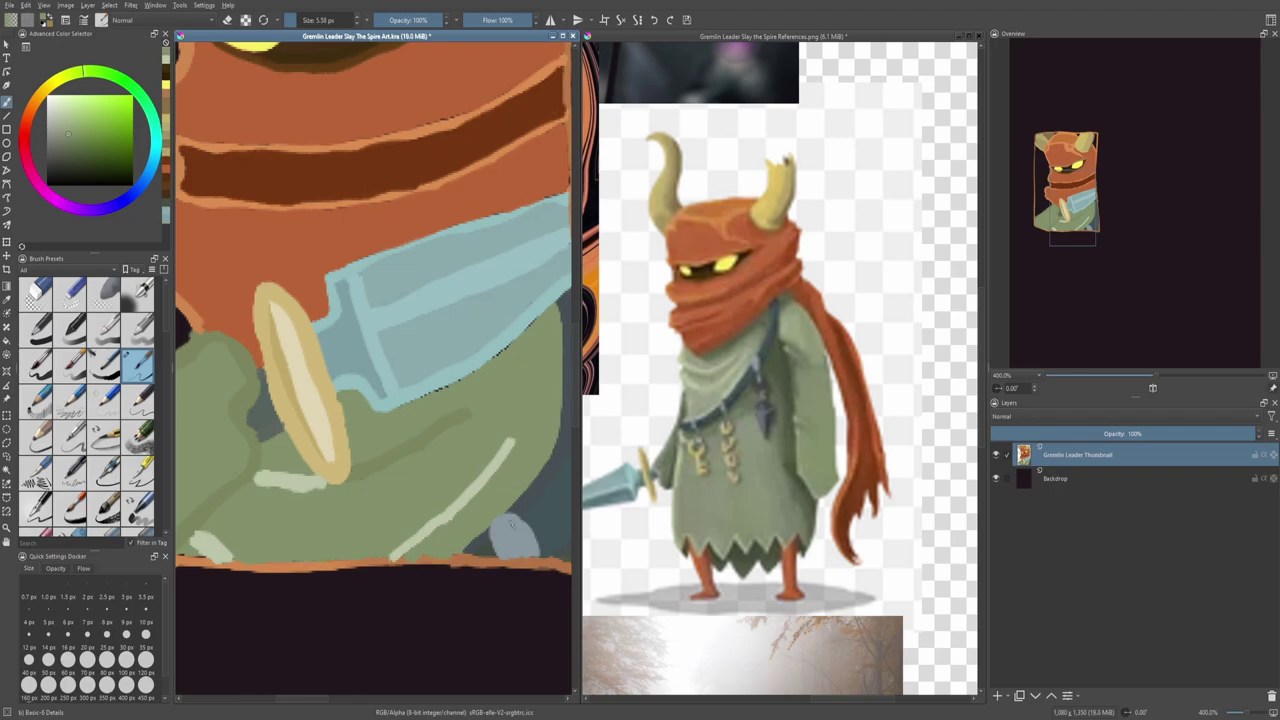
# Step: Darken the lower half of the sword blade in grey-blue and save an incremental version of the file
pyautogui.scroll(-4, 512, 524)
pyautogui.scroll(2, 480, 327)
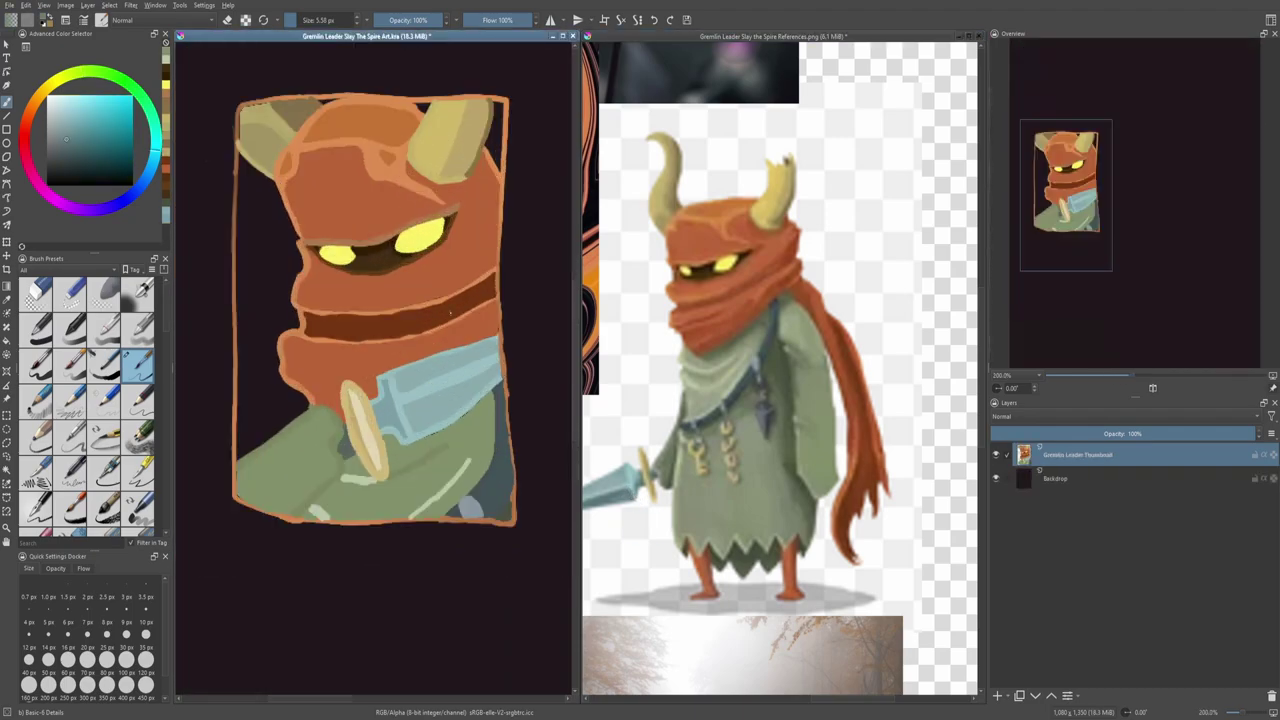
pyautogui.scroll(1, 458, 327)
pyautogui.moveTo(500, 378)
pyautogui.mouseDown()
pyautogui.moveTo(436, 428)
pyautogui.moveTo(378, 431)
pyautogui.moveTo(400, 441)
pyautogui.mouseUp()
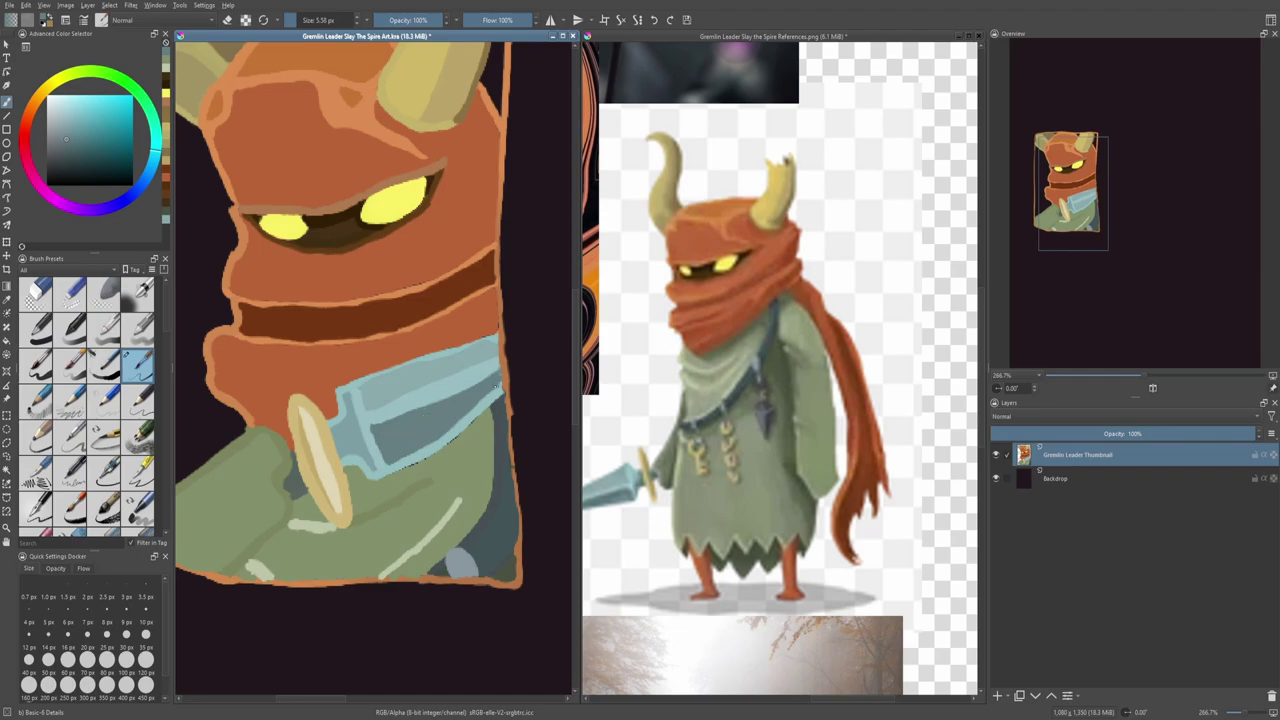
pyautogui.scroll(-2, 489, 396)
pyautogui.hotkey('ctrl', 'alt', 's')
pyautogui.scroll(1, 483, 430)
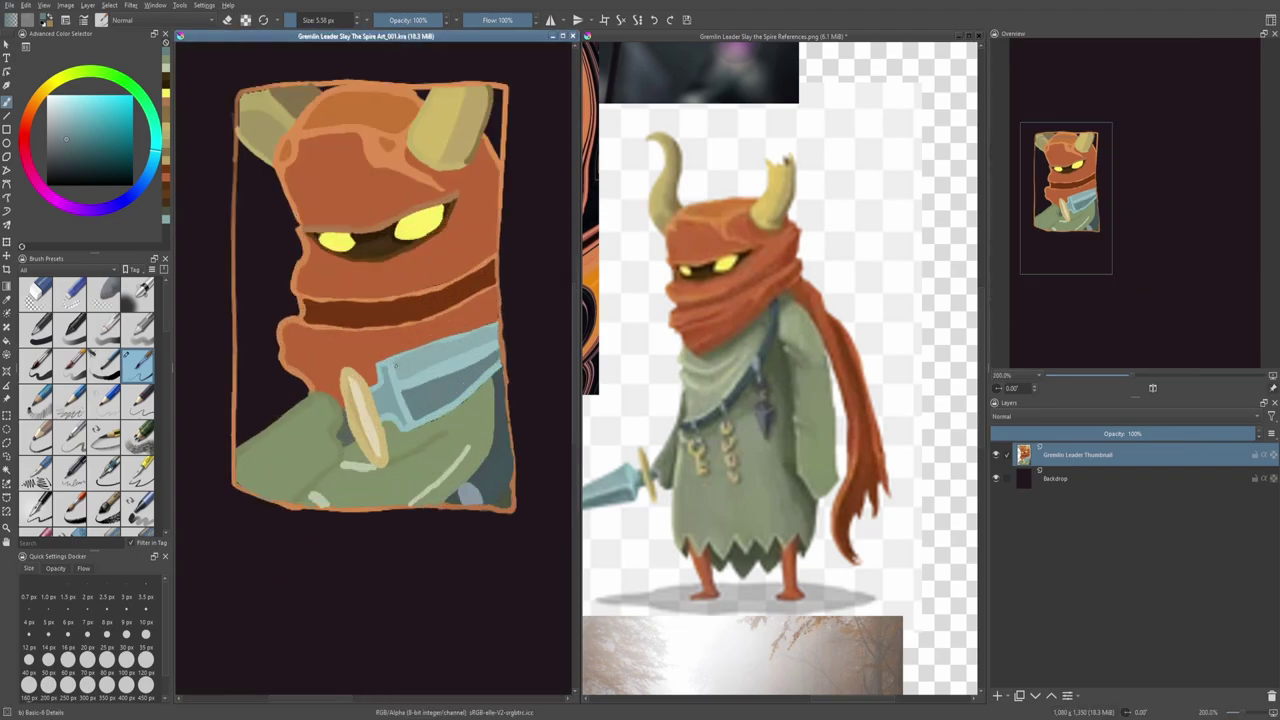
# Step: Add a long pale green highlight on the robe fold running from the sword's guard beneath the blade
pyautogui.scroll(4, 395, 367)
pyautogui.moveTo(350, 525); pyautogui.dragTo(500, 430)
pyautogui.scroll(-2, 398, 405)
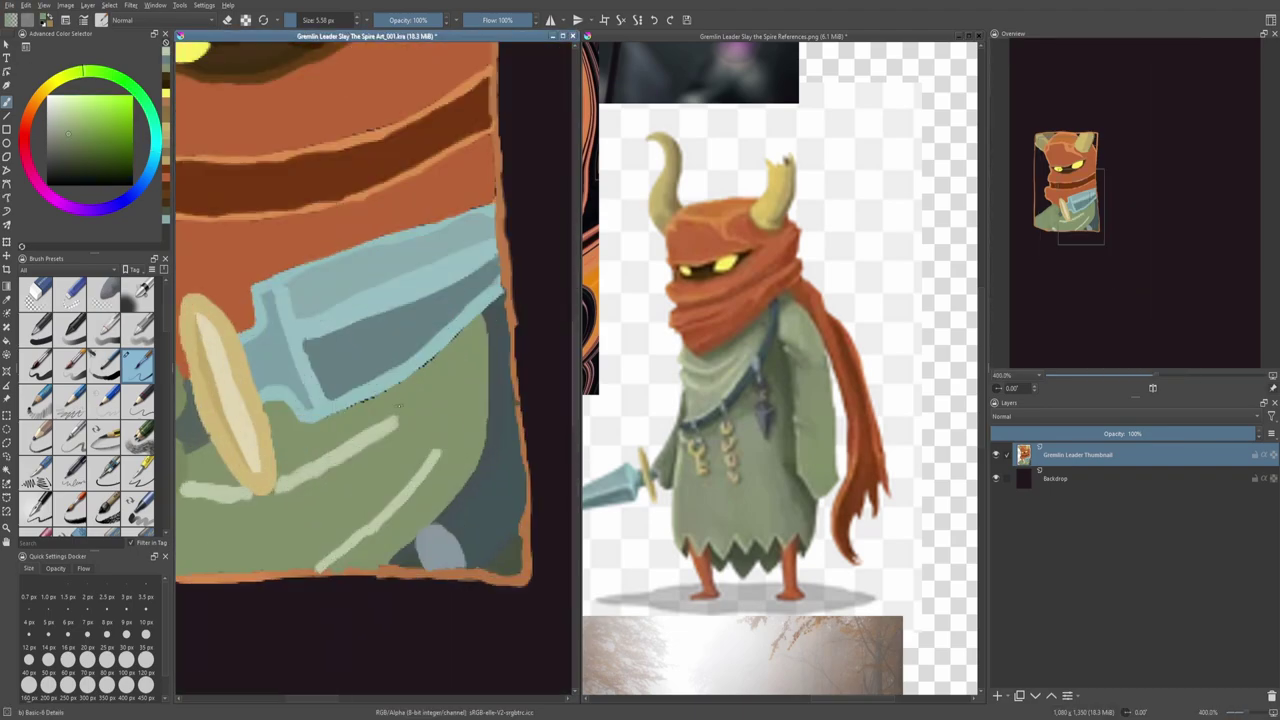
pyautogui.scroll(-2, 512, 412)
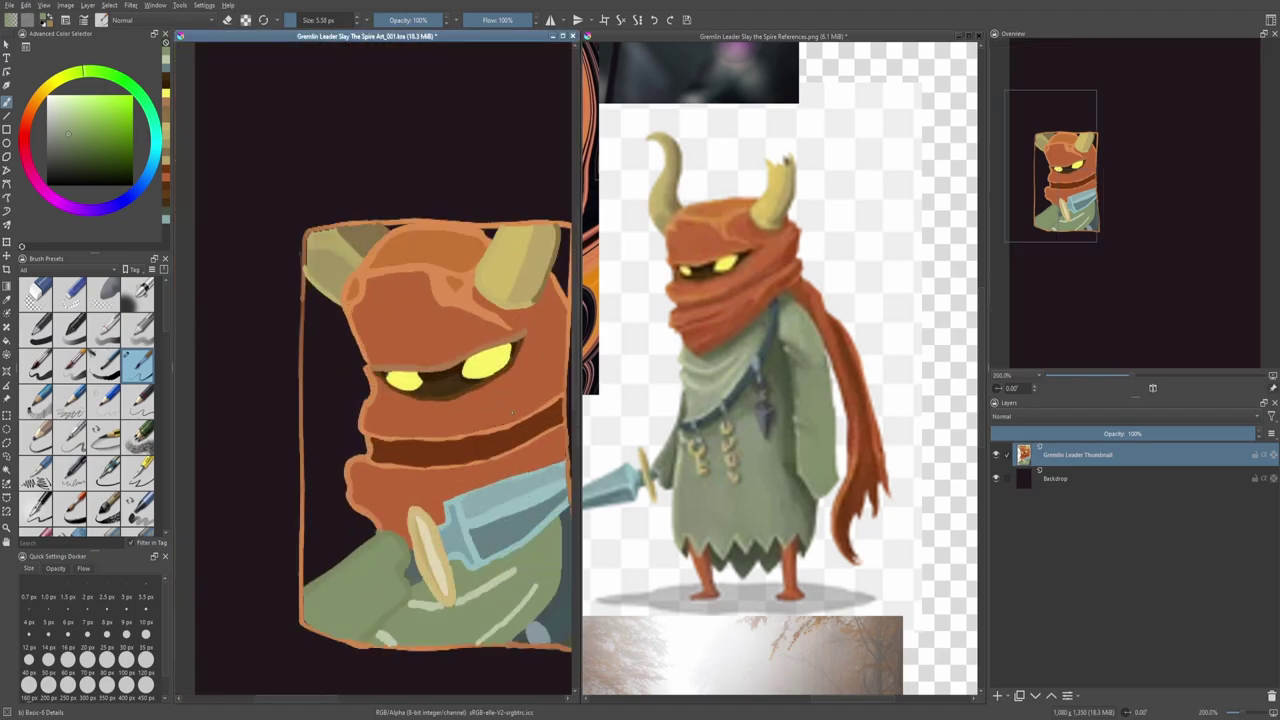
# Step: Brighten the centres of both eyes with a paler yellow sampled from the reference character's eye
pyautogui.keyDown('ctrl'); pyautogui.click(728, 260); pyautogui.keyUp('ctrl')
pyautogui.scroll(1, 418, 388)
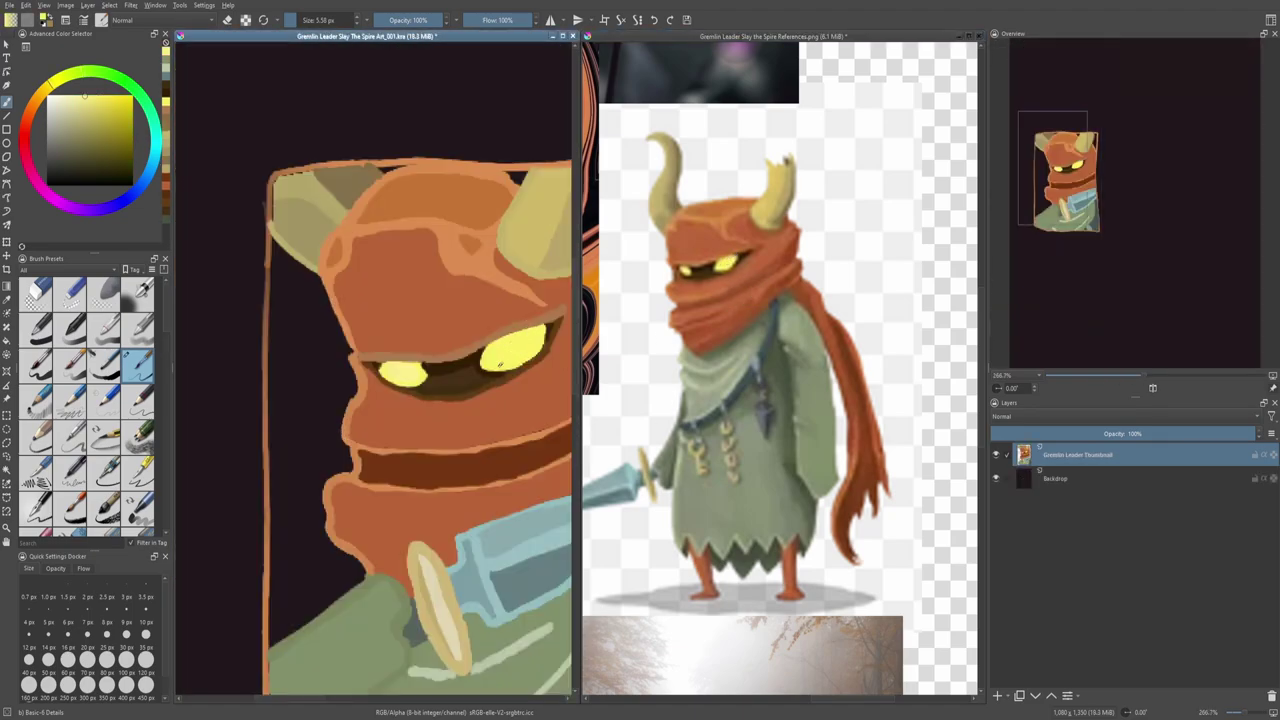
pyautogui.press('1')
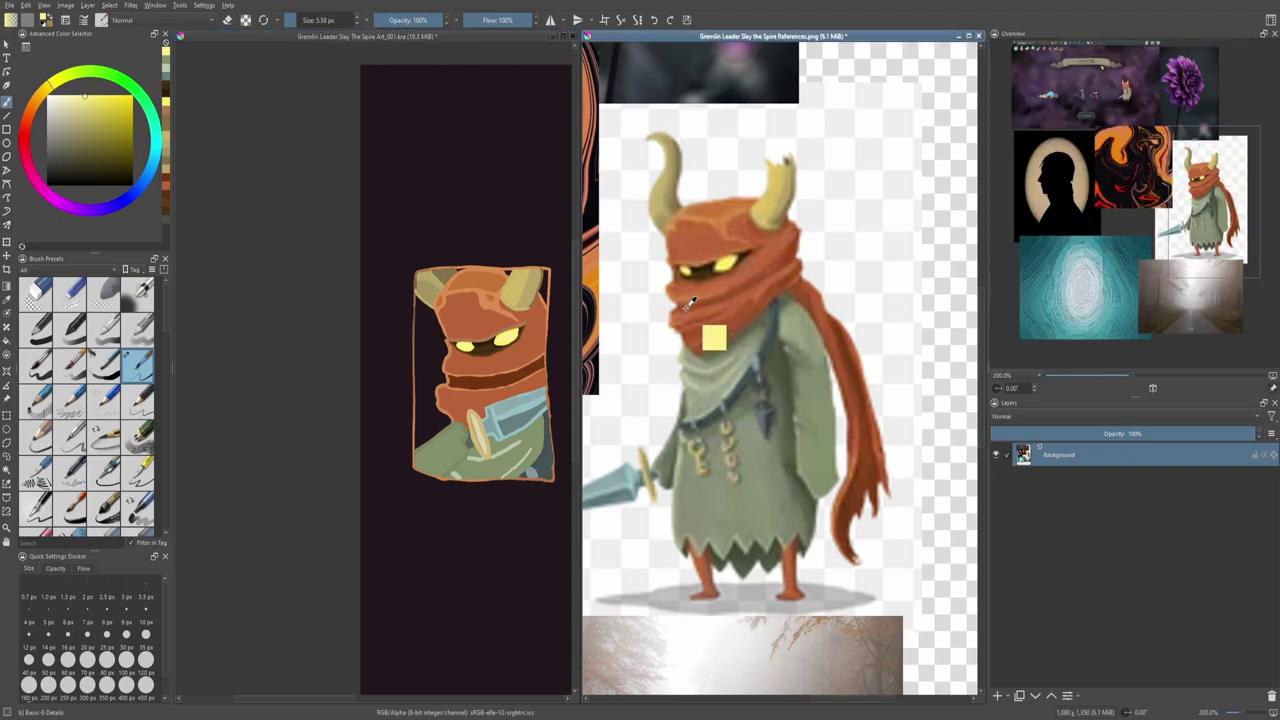
pyautogui.scroll(4, 485, 375)
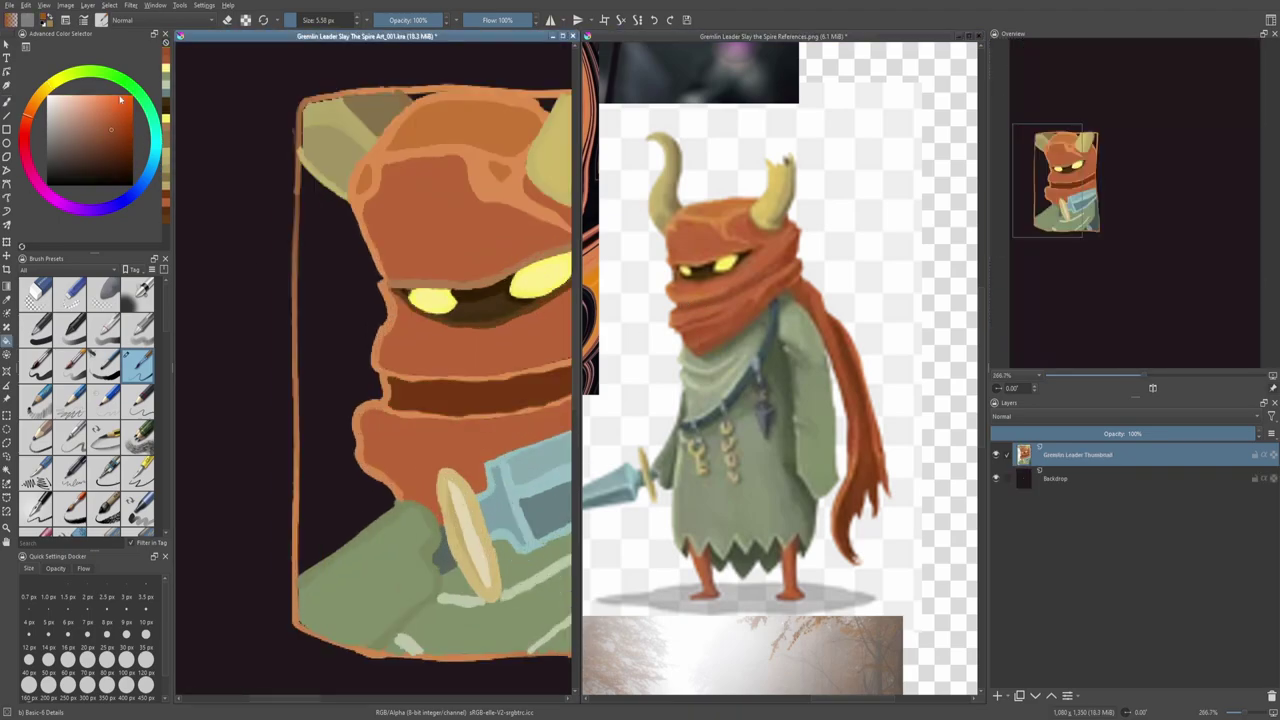
# Step: Recolour the scarf's dark band in lighter reddish brown and paint over the orange outlines along both its edges
pyautogui.moveTo(435, 403); pyautogui.dragTo(393, 405)
pyautogui.press('1')
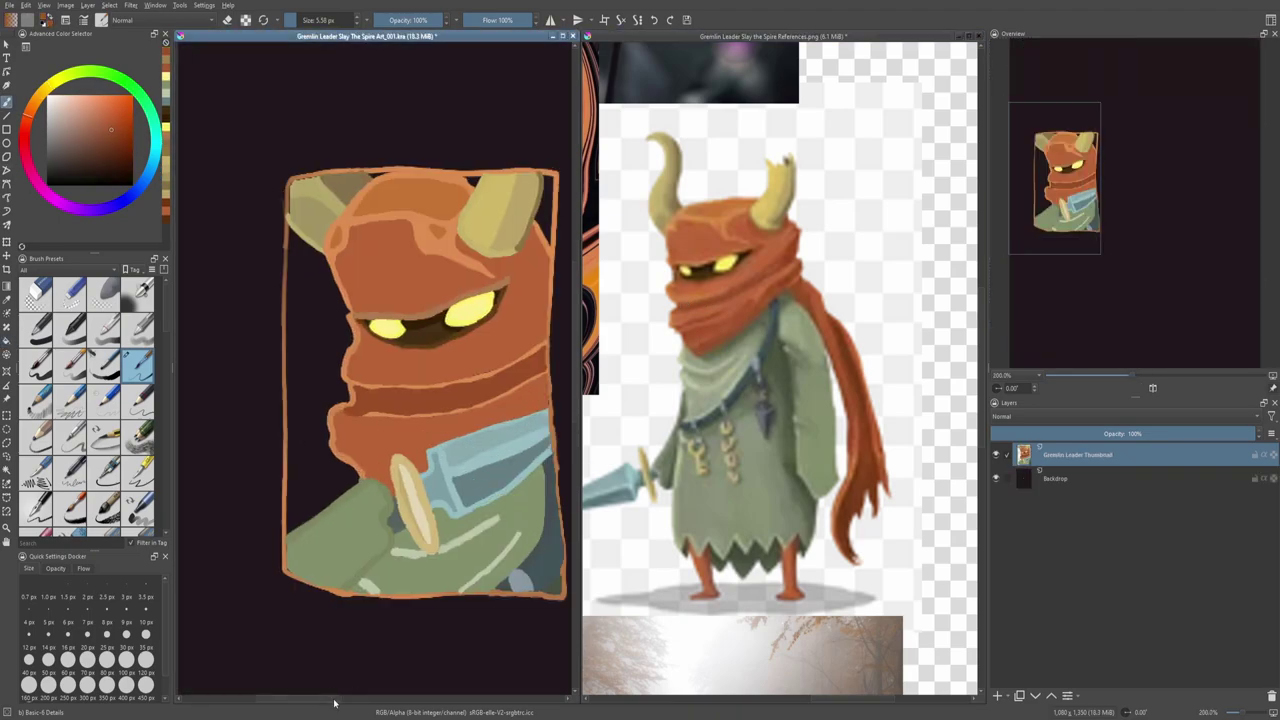
pyautogui.scroll(4, 228, 365)
pyautogui.moveTo(244, 410); pyautogui.dragTo(376, 403)
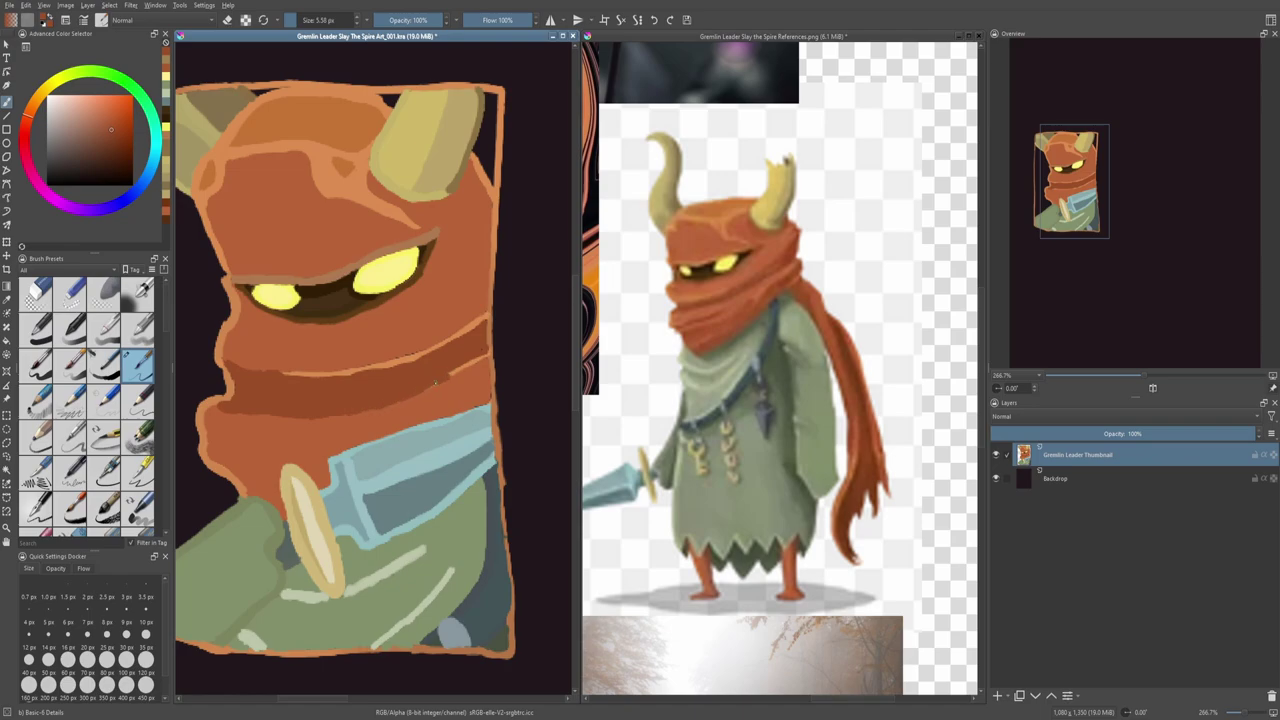
pyautogui.moveTo(286, 372); pyautogui.dragTo(409, 357)
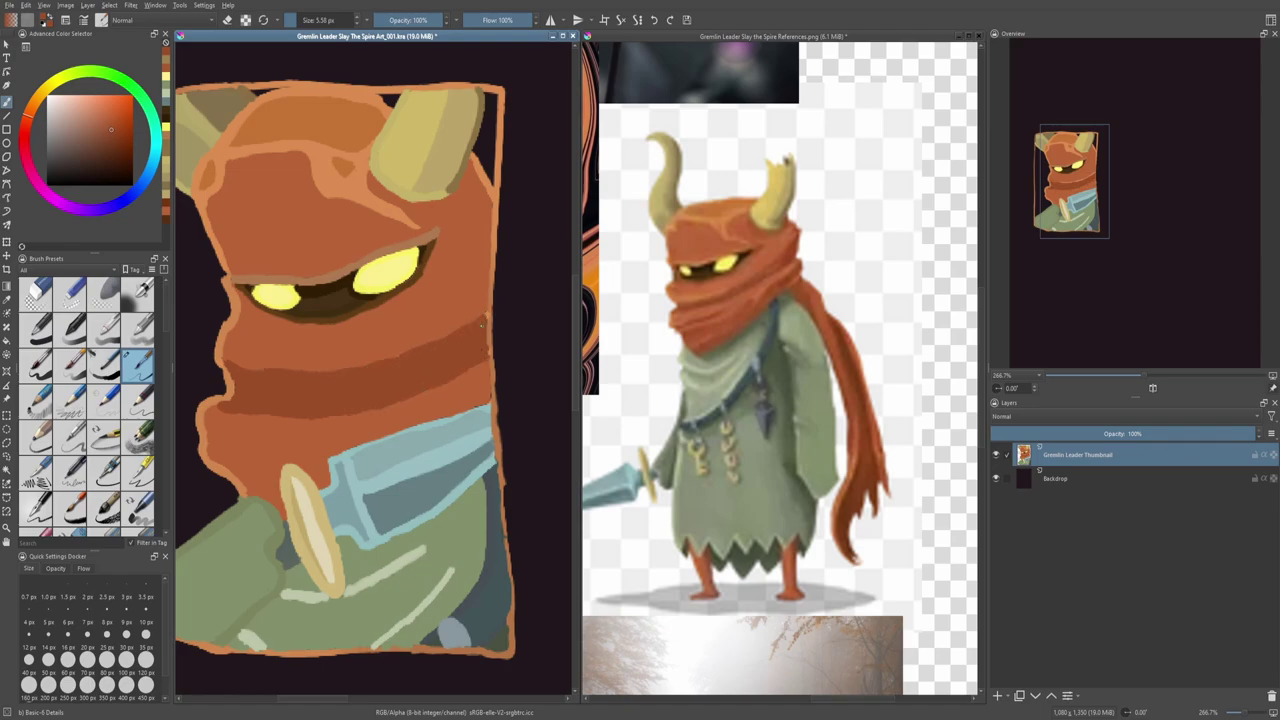
# Step: Shade the hood in darker reddish brown beneath the forehead ridge and at the base of the right horn
pyautogui.press('1')
pyautogui.scroll(4, 285, 240)
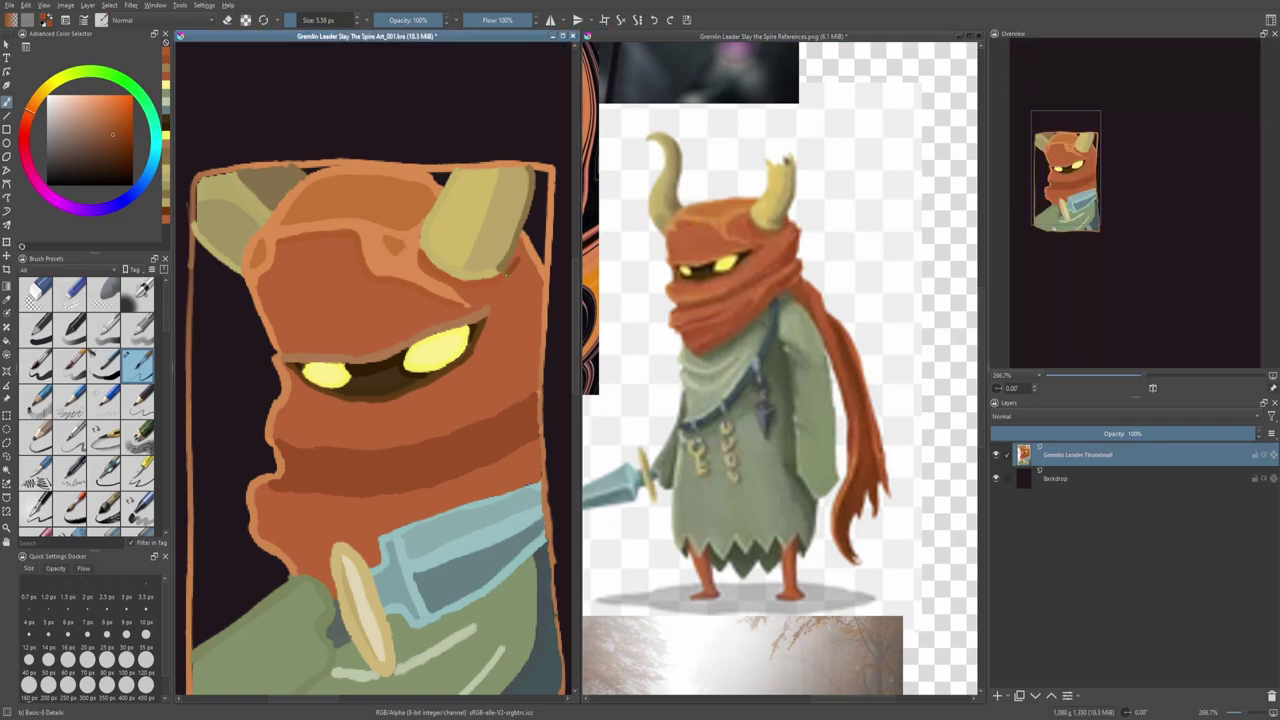
pyautogui.press('1')
# Step: Paint an orange highlight along the upper edge of the scarf's dark band, starting from the face's left contour
pyautogui.scroll(4, 453, 332)
pyautogui.scroll(-1, 453, 332)
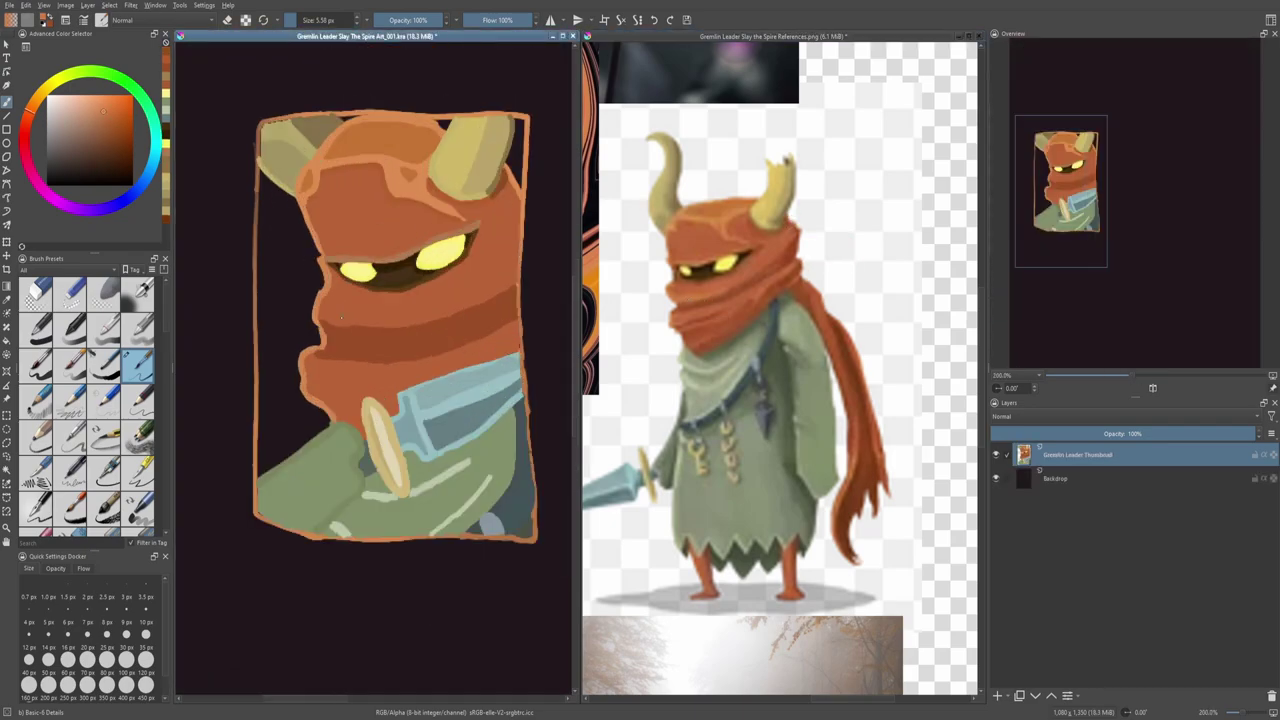
pyautogui.click(672, 408)
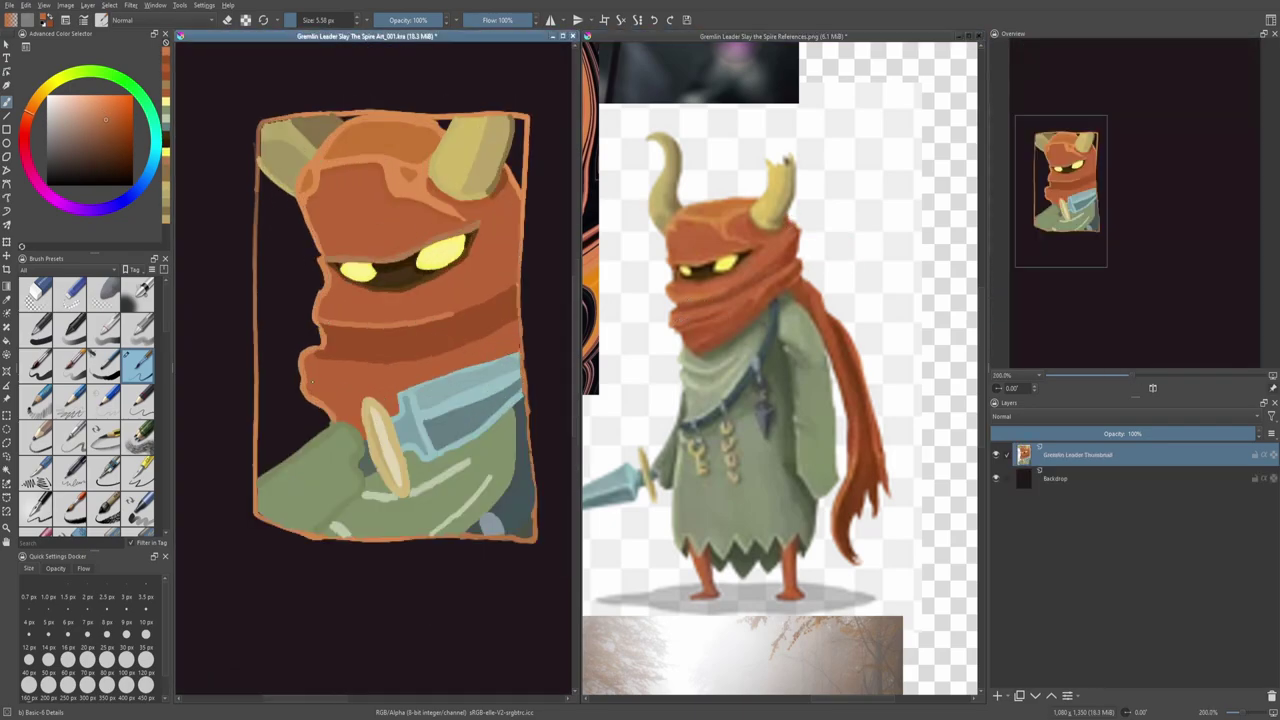
pyautogui.keyDown('ctrl'); pyautogui.click(404, 322); pyautogui.keyUp('ctrl')
# Step: Paint a dark reddish-brown shadow fold on the lower scarf beside the sword's guard
pyautogui.keyDown('ctrl'); pyautogui.click(310, 390); pyautogui.keyUp('ctrl')
pyautogui.moveTo(392, 376)
pyautogui.mouseDown()
pyautogui.moveTo(310, 395)
pyautogui.moveTo(355, 401)
pyautogui.moveTo(352, 418)
pyautogui.mouseUp()
pyautogui.keyDown('ctrl'); pyautogui.click(403, 377); pyautogui.keyUp('ctrl')
pyautogui.keyDown('ctrl'); pyautogui.click(355, 401); pyautogui.keyUp('ctrl')
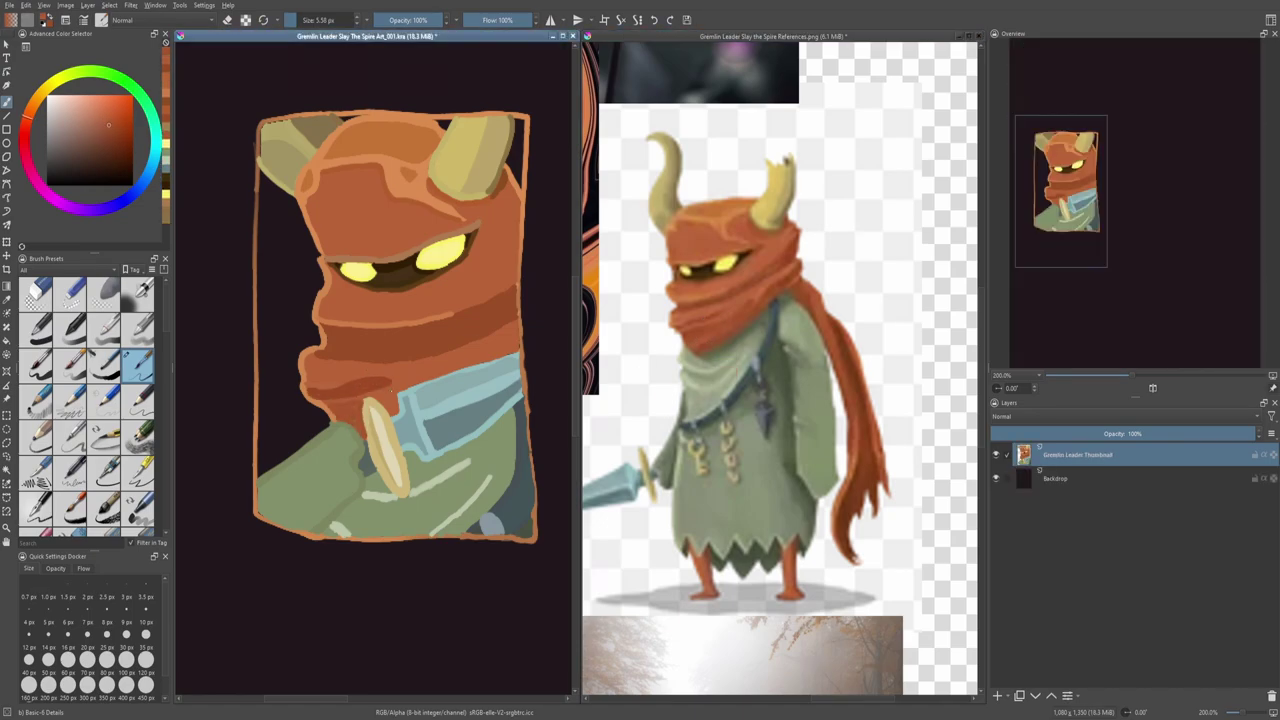
# Step: Refine the orange highlight on the scarf fold and add a small reddish-brown shadow just above the blade
pyautogui.scroll(2, 332, 198)
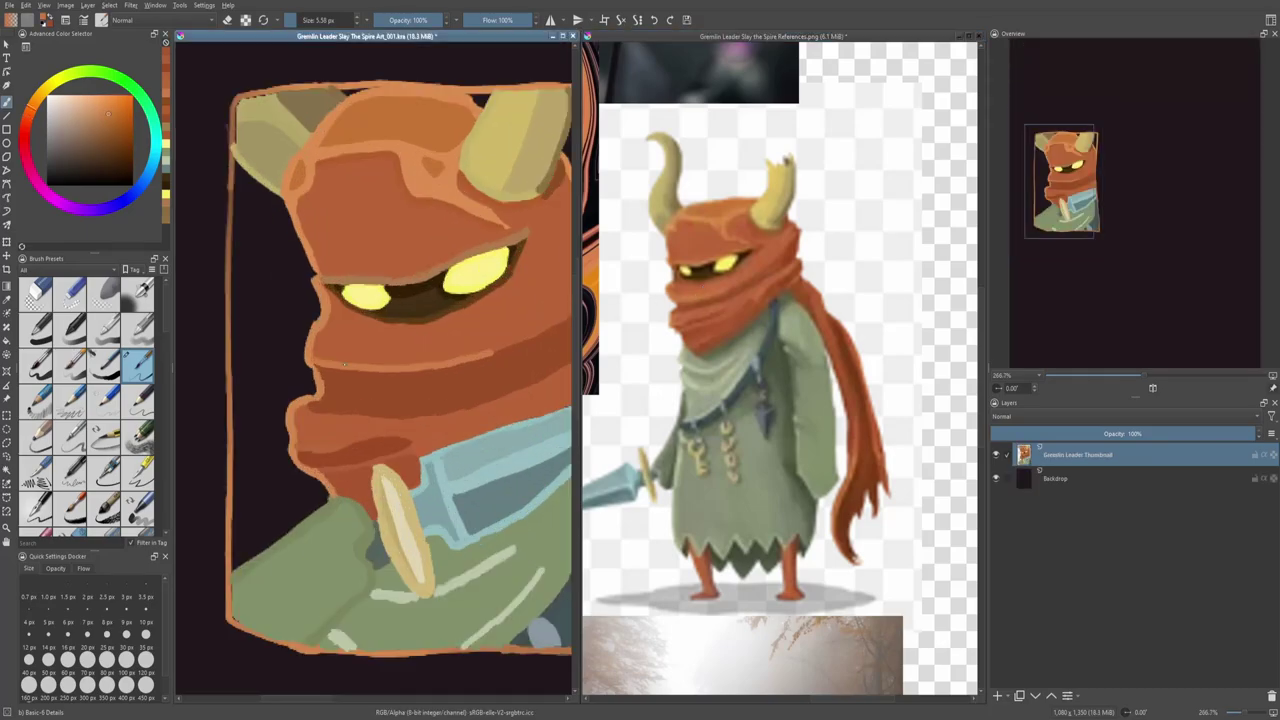
pyautogui.scroll(-2, 440, 280)
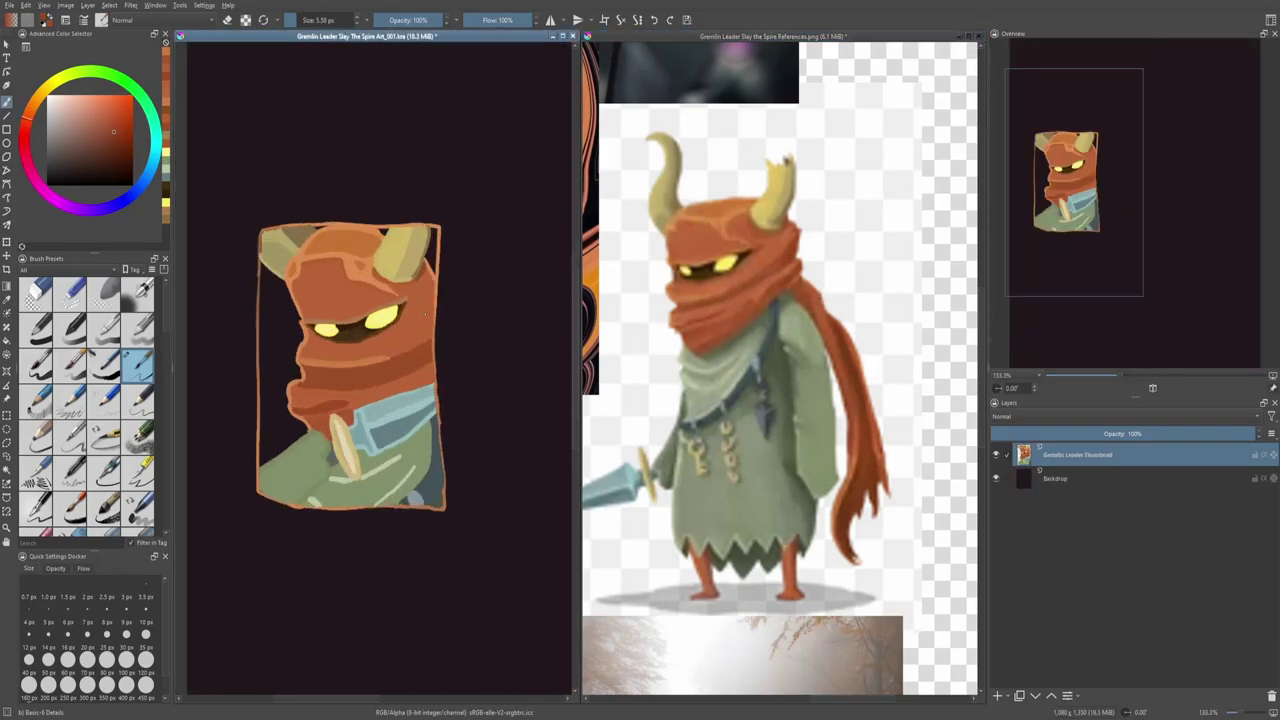
pyautogui.scroll(1, 448, 243)
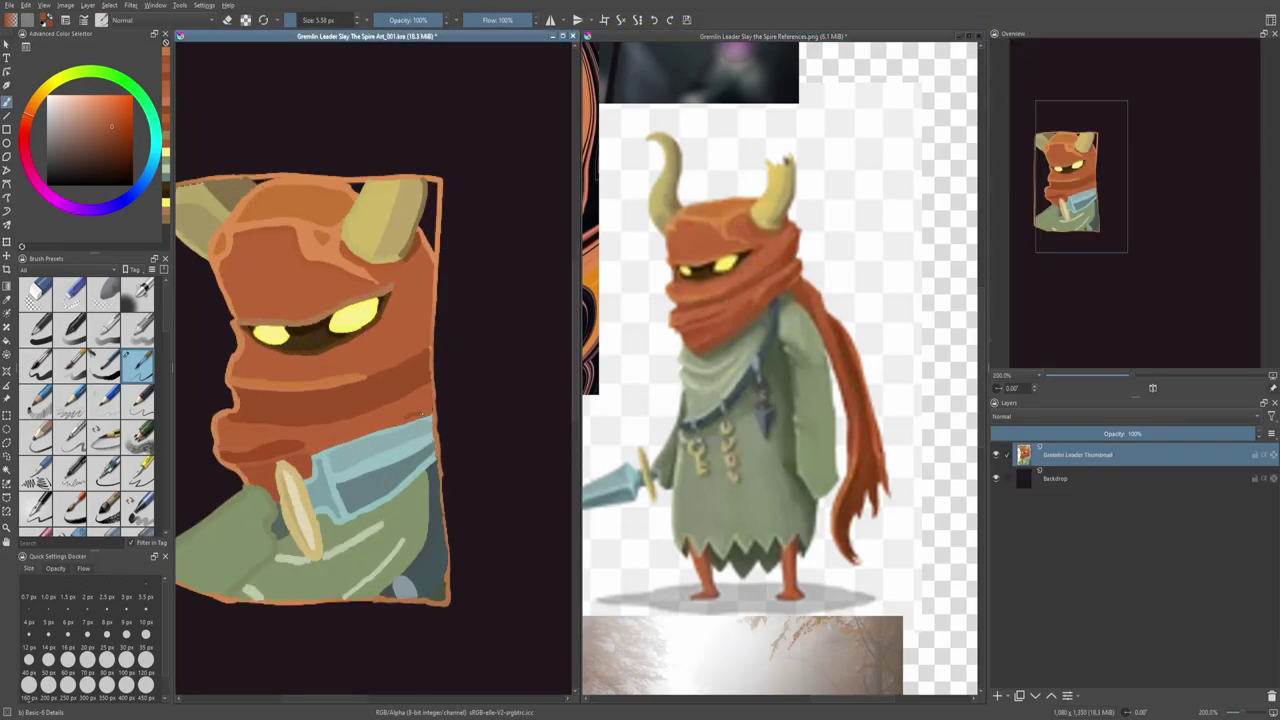
pyautogui.scroll(-2, 487, 402)
pyautogui.scroll(2, 487, 402)
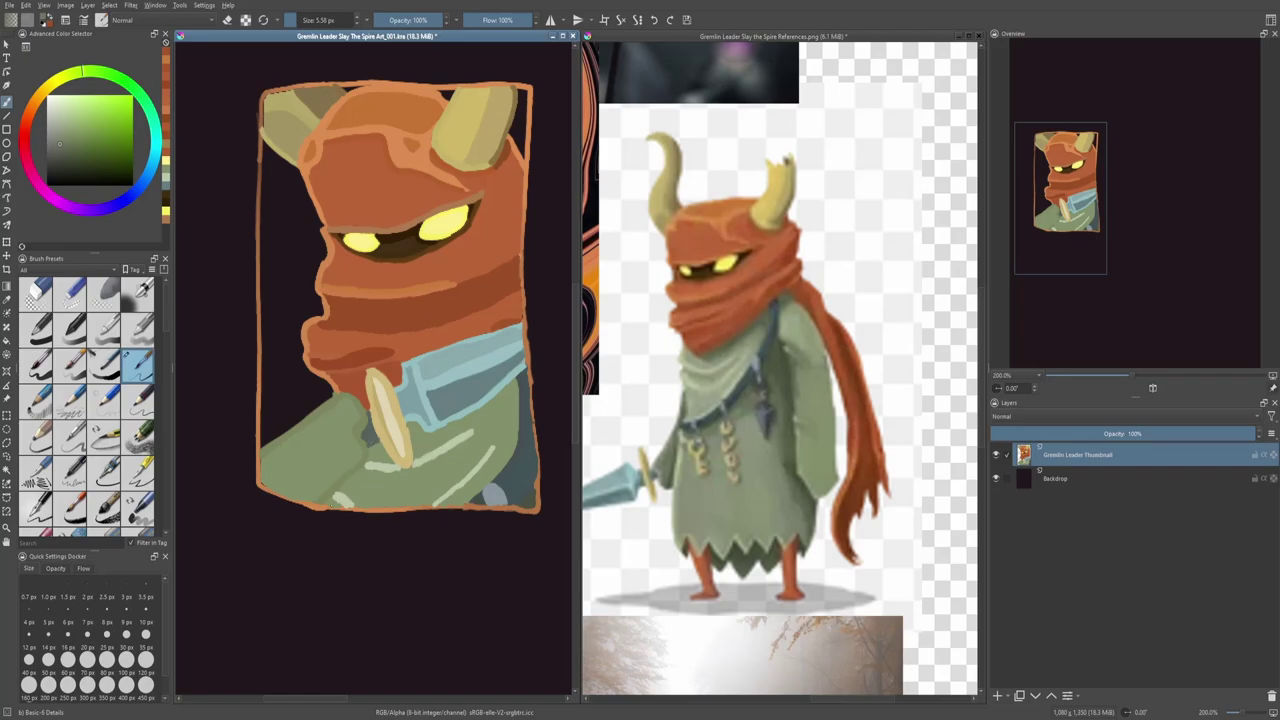
# Step: Paint grey-green shadow folds between the robe's highlights beneath the blade and save another incremental version of the file
pyautogui.moveTo(329, 506); pyautogui.dragTo(340, 499)
pyautogui.moveTo(442, 505); pyautogui.dragTo(494, 462)
pyautogui.hotkey('ctrl', 'z')
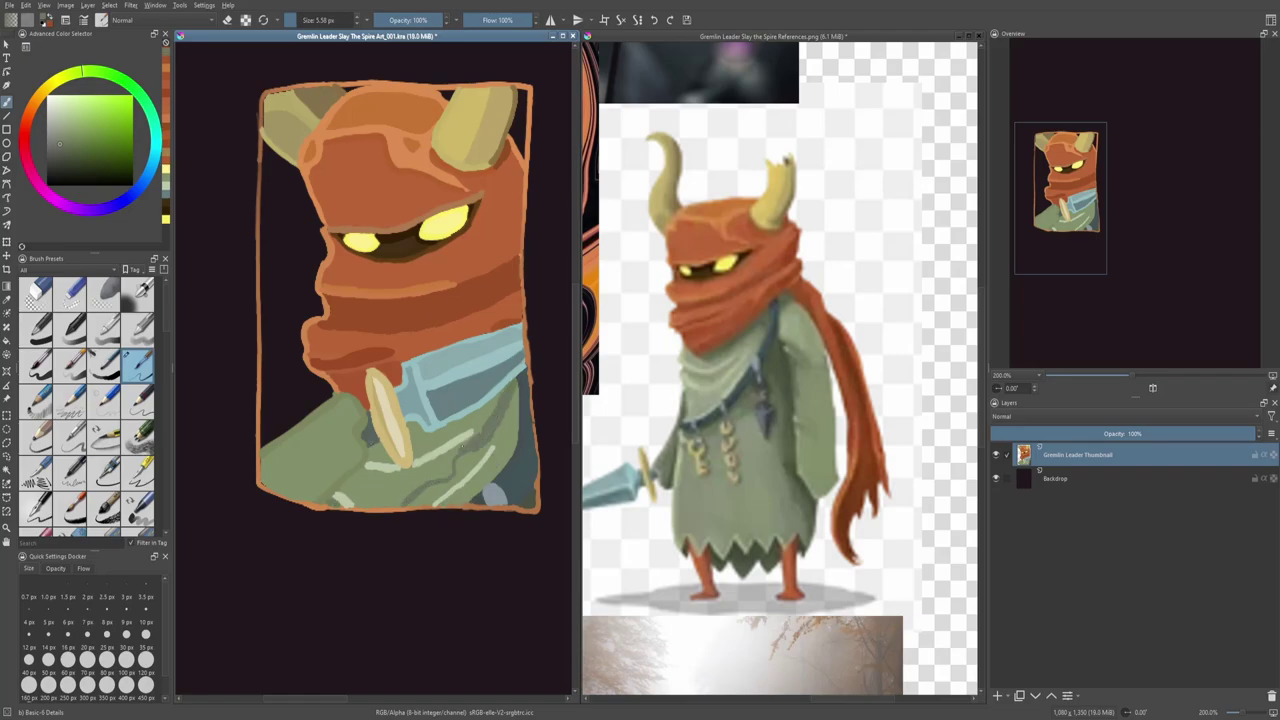
pyautogui.moveTo(478, 432); pyautogui.dragTo(436, 476)
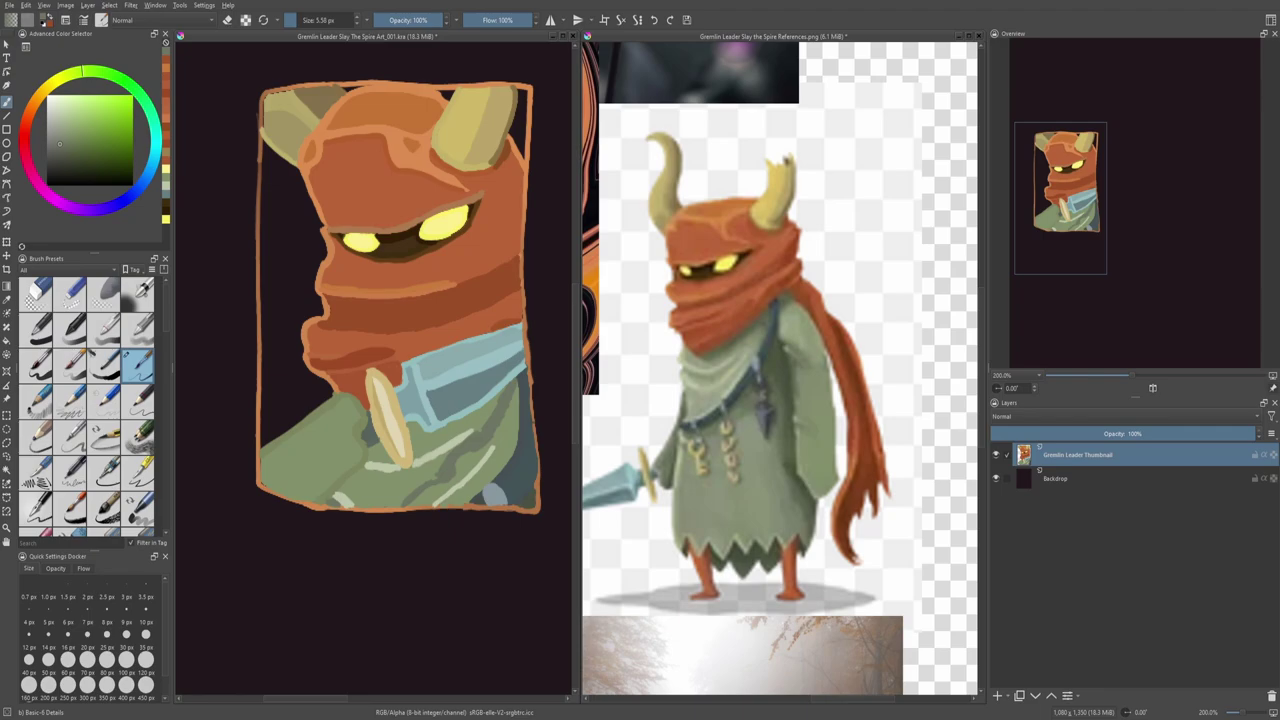
pyautogui.scroll(-3, 447, 432)
pyautogui.scroll(4, 447, 432)
pyautogui.hotkey('ctrl', 'alt', 's')
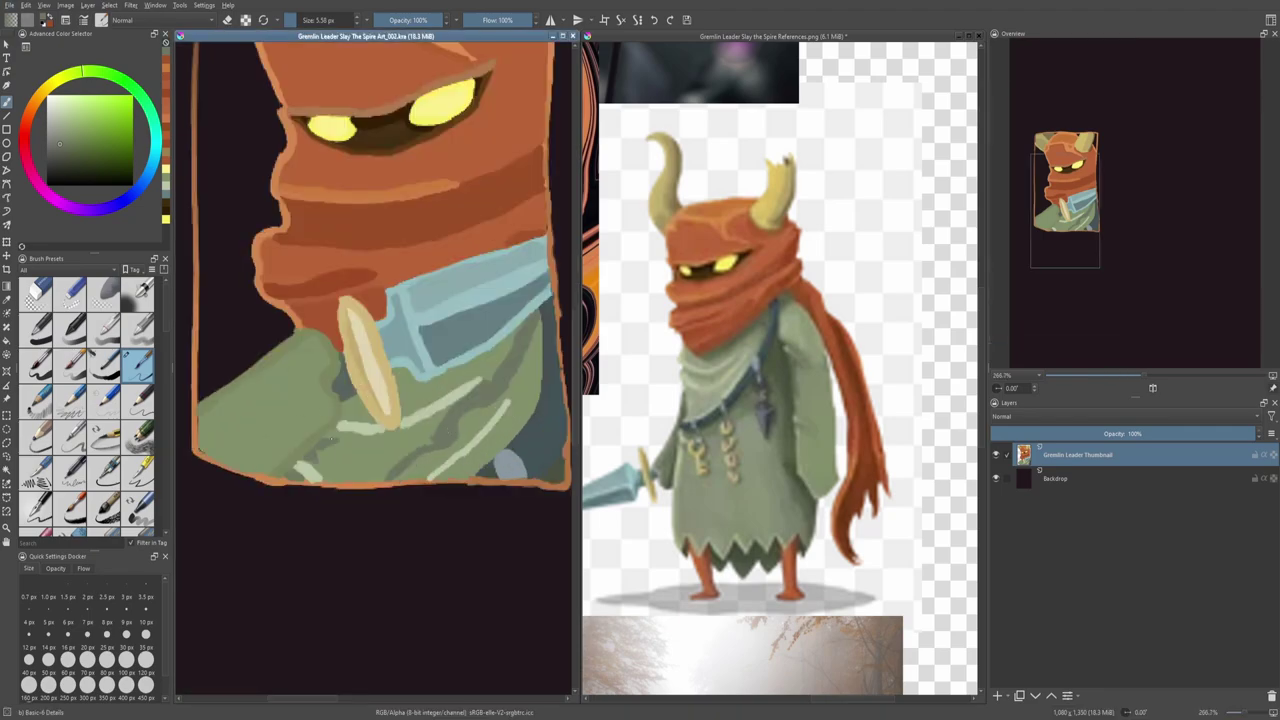
# Step: Extend the grey-green shadow across the robe beneath the sword and mute the highlights near the guard to grey
pyautogui.moveTo(331, 438)
pyautogui.mouseDown()
pyautogui.moveTo(369, 475)
pyautogui.moveTo(332, 433)
pyautogui.moveTo(409, 431)
pyautogui.moveTo(338, 447)
pyautogui.moveTo(375, 469)
pyautogui.moveTo(416, 455)
pyautogui.mouseUp()
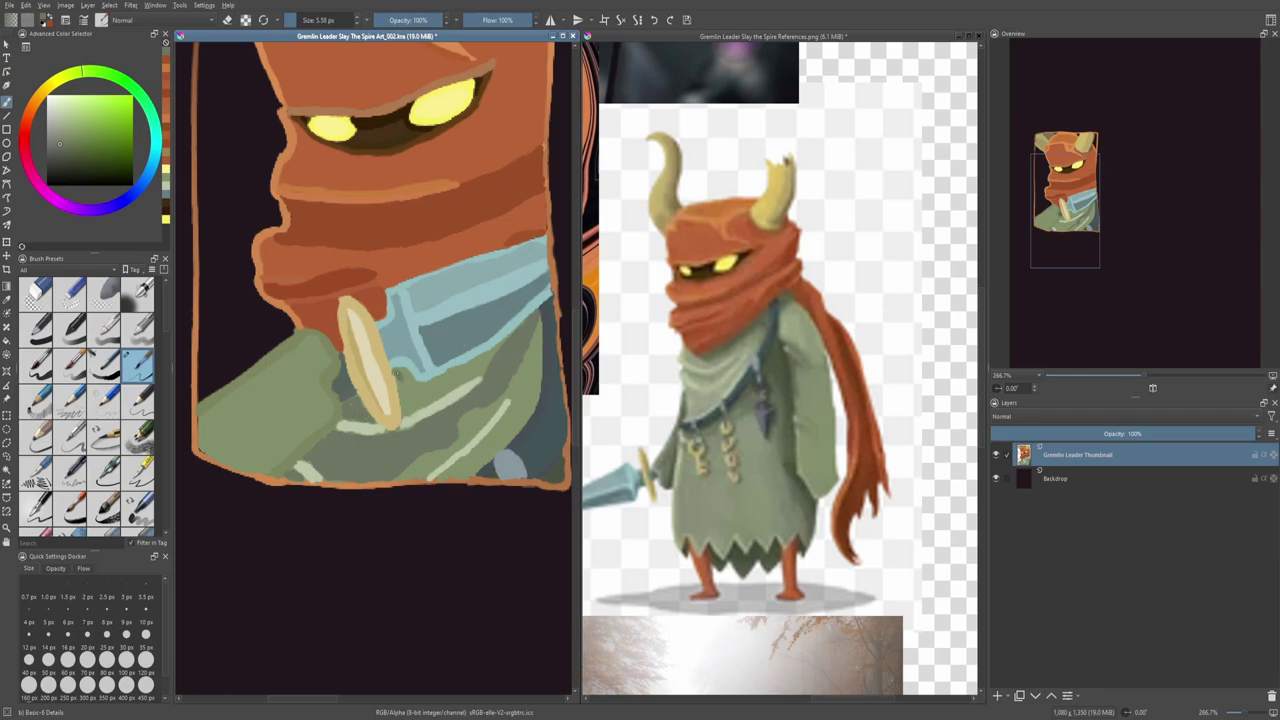
pyautogui.moveTo(420, 405); pyautogui.dragTo(490, 352)
pyautogui.scroll(-4, 490, 352)
pyautogui.scroll(4, 369, 491)
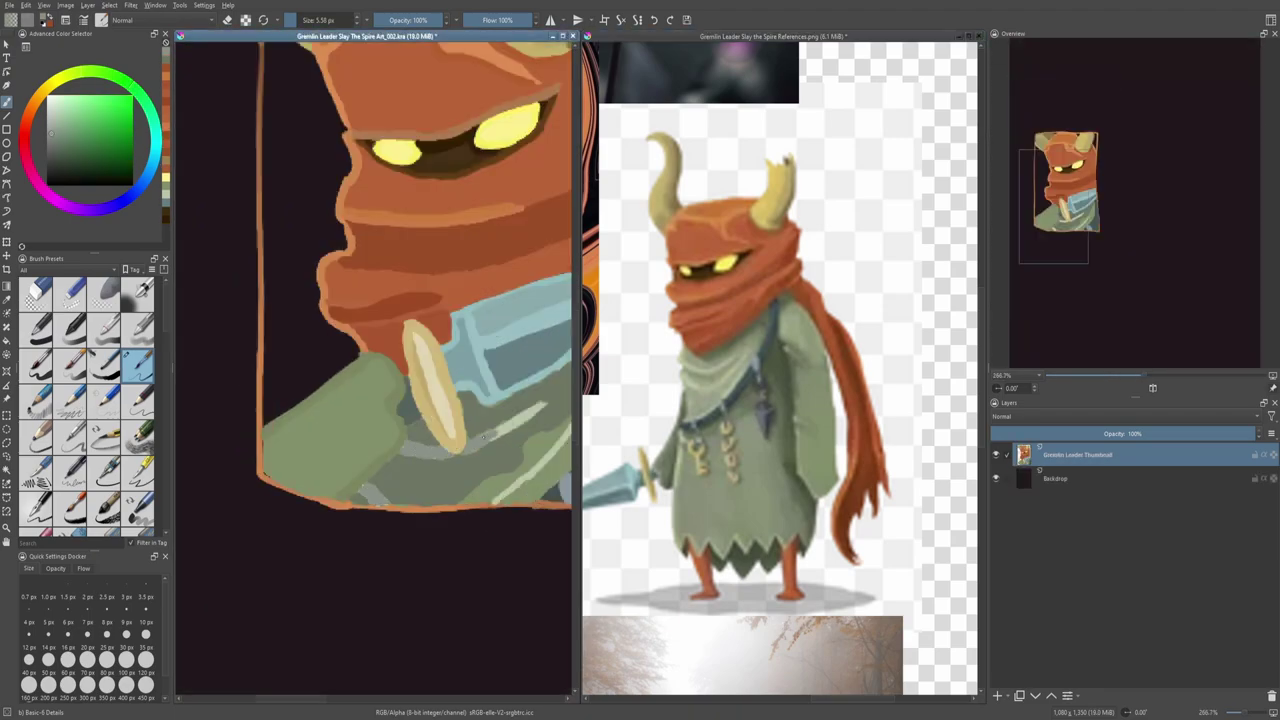
pyautogui.scroll(-6, 535, 408)
pyautogui.scroll(4, 292, 241)
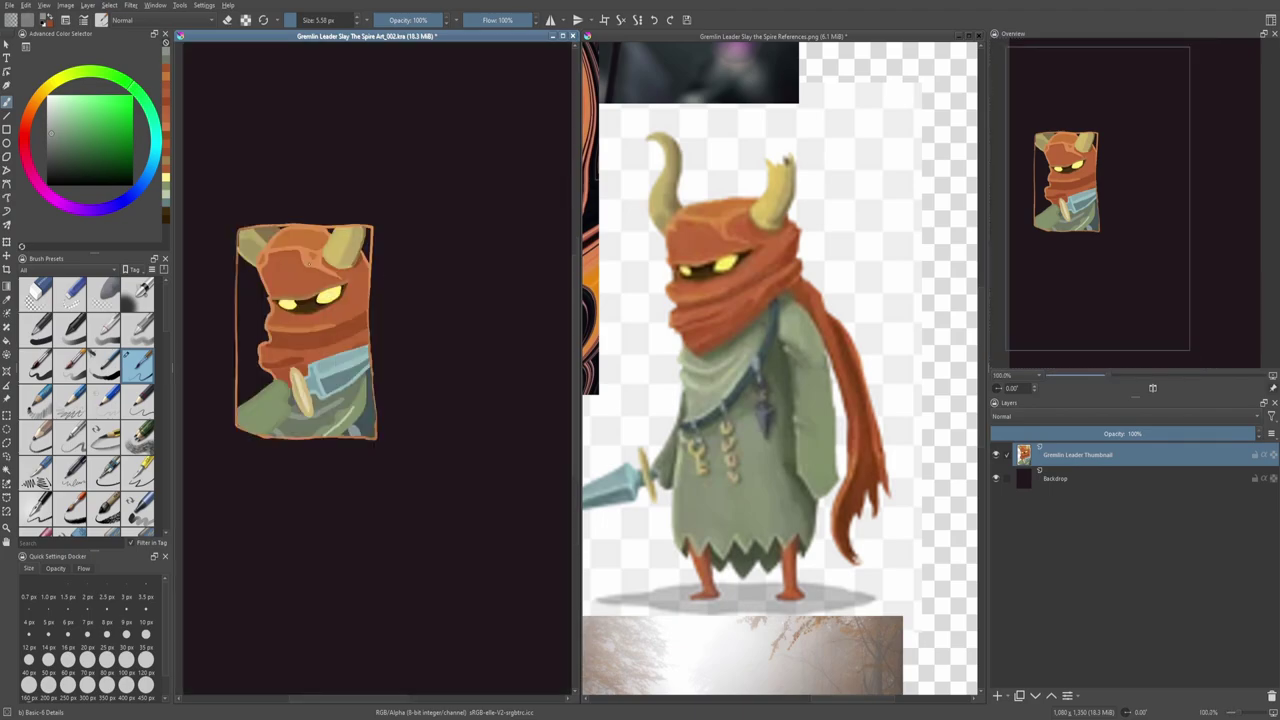
# Step: Deepen the brown shadow around the right horn's base and trim the forehead ridge highlight beneath it
pyautogui.scroll(4, 298, 336)
pyautogui.scroll(-4, 347, 391)
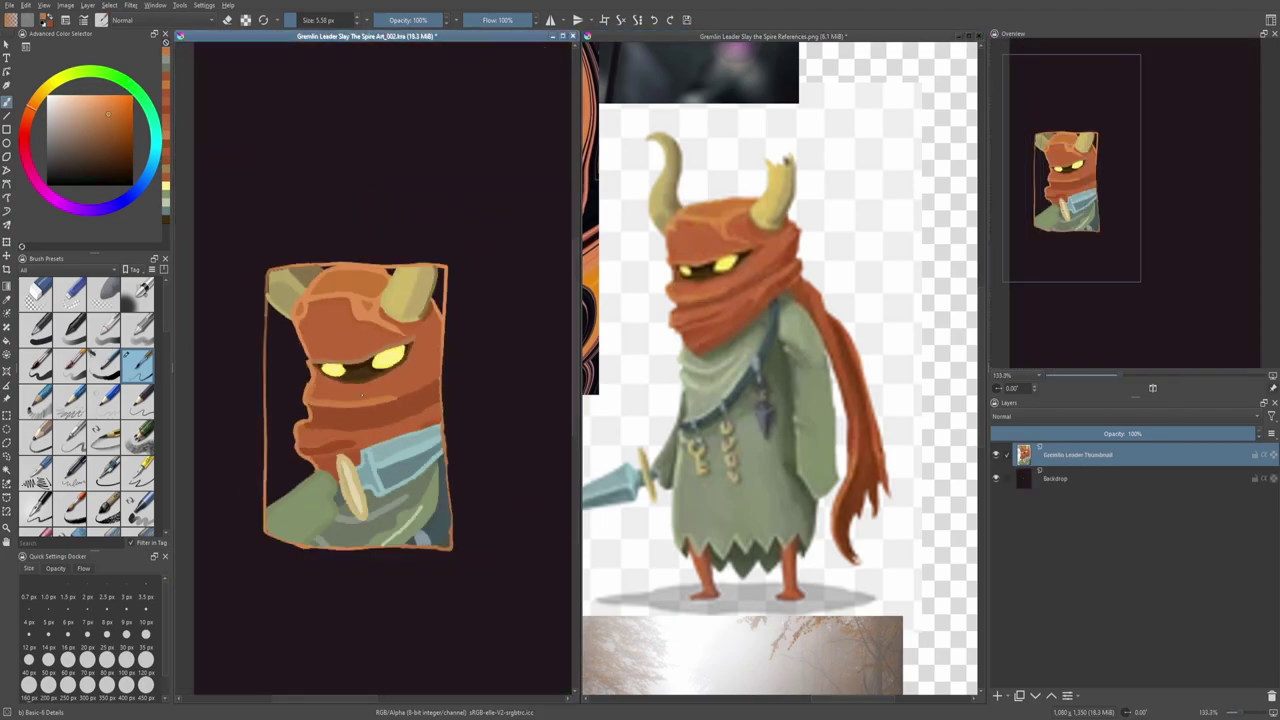
pyautogui.scroll(4, 388, 380)
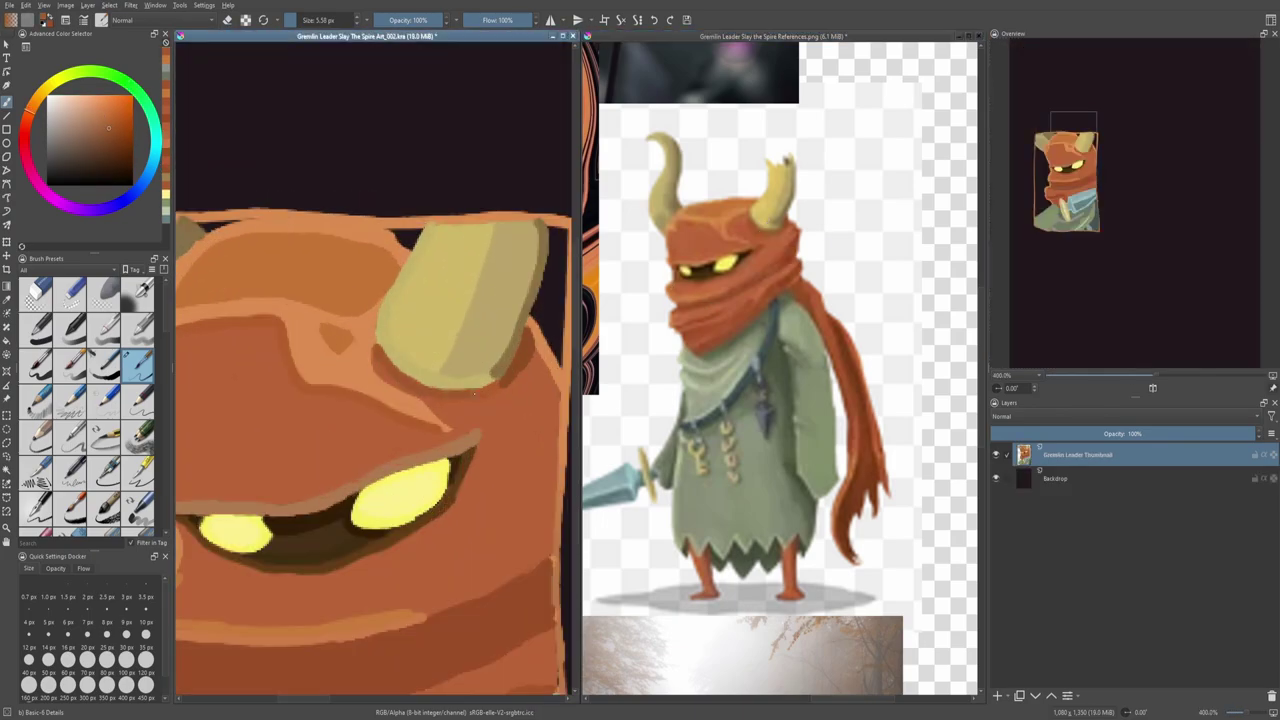
pyautogui.keyDown('ctrl'); pyautogui.click(452, 422); pyautogui.keyUp('ctrl')
pyautogui.moveTo(368, 342)
pyautogui.mouseDown()
pyautogui.moveTo(383, 386)
pyautogui.moveTo(452, 415)
pyautogui.mouseUp()
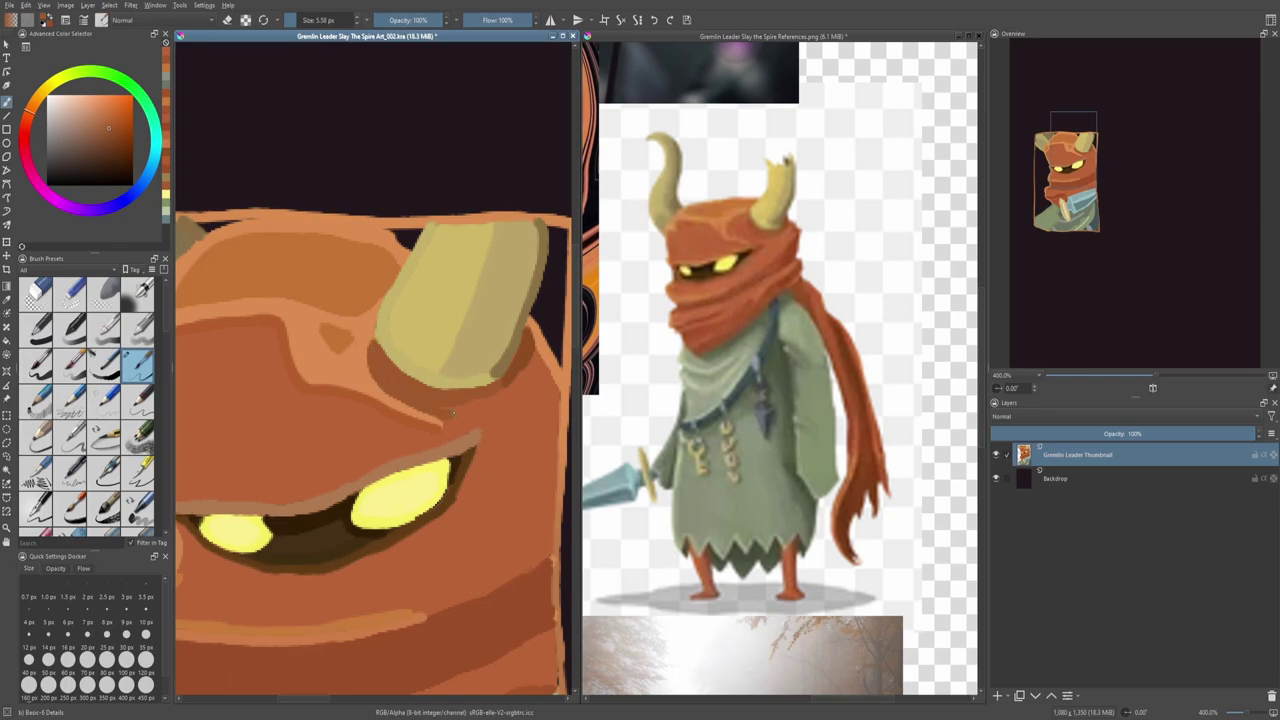
pyautogui.scroll(-5, 501, 408)
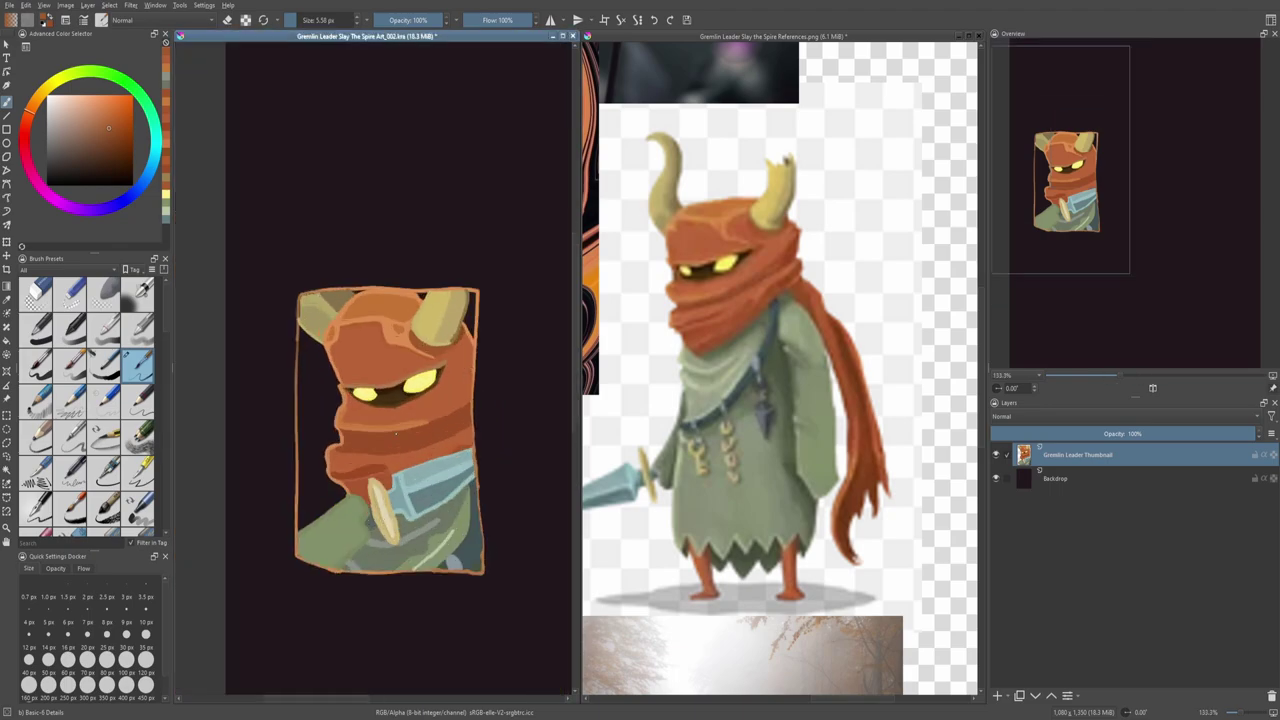
# Step: Touch up the sword's hilt between the guard and the blade with grey-teal tones sampled from the painting
pyautogui.scroll(5, 318, 568)
pyautogui.keyDown('ctrl'); pyautogui.click(345, 560); pyautogui.keyUp('ctrl')
pyautogui.scroll(-2, 330, 450)
pyautogui.scroll(-3, 780, 400)
pyautogui.scroll(4, 780, 400)
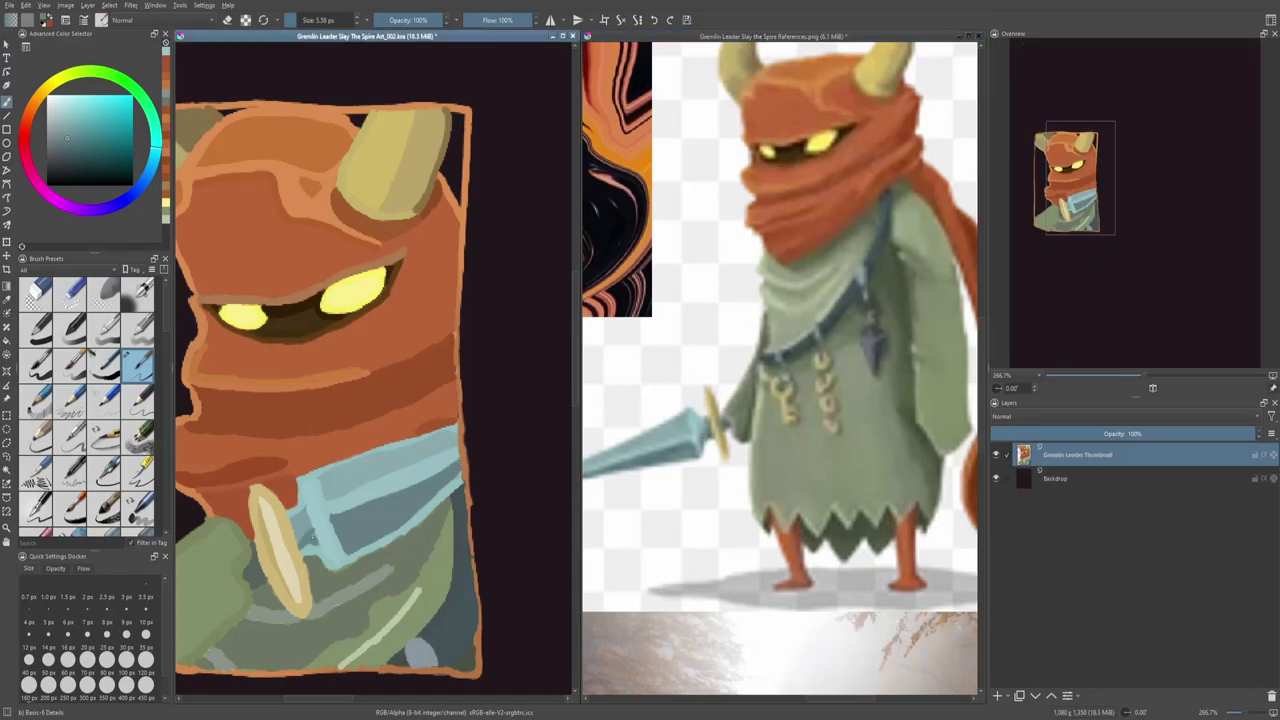
pyautogui.keyDown('ctrl'); pyautogui.click(303, 525); pyautogui.keyUp('ctrl')
pyautogui.scroll(-3, 303, 525)
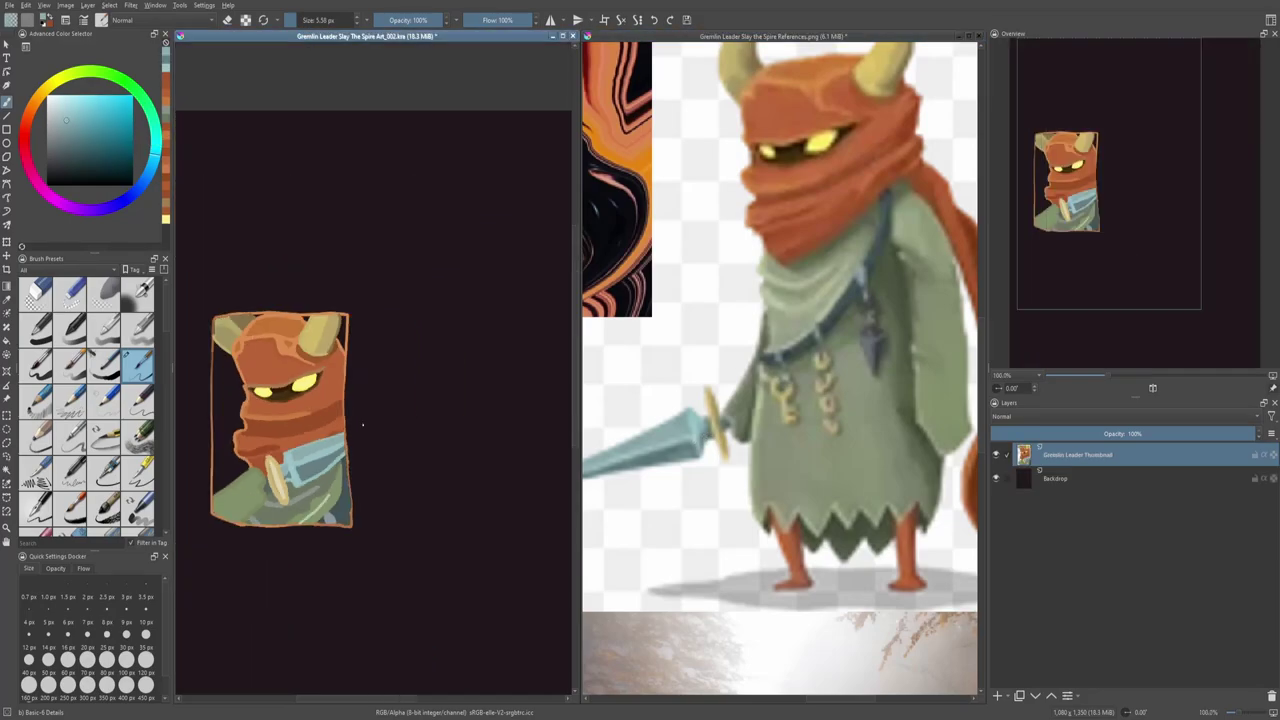
# Step: Brighten the short highlight stroke on the green sleeve with a pale grey-green sampled from the painting
pyautogui.scroll(3, 330, 400)
pyautogui.scroll(-3, 272, 490)
pyautogui.scroll(3, 215, 535)
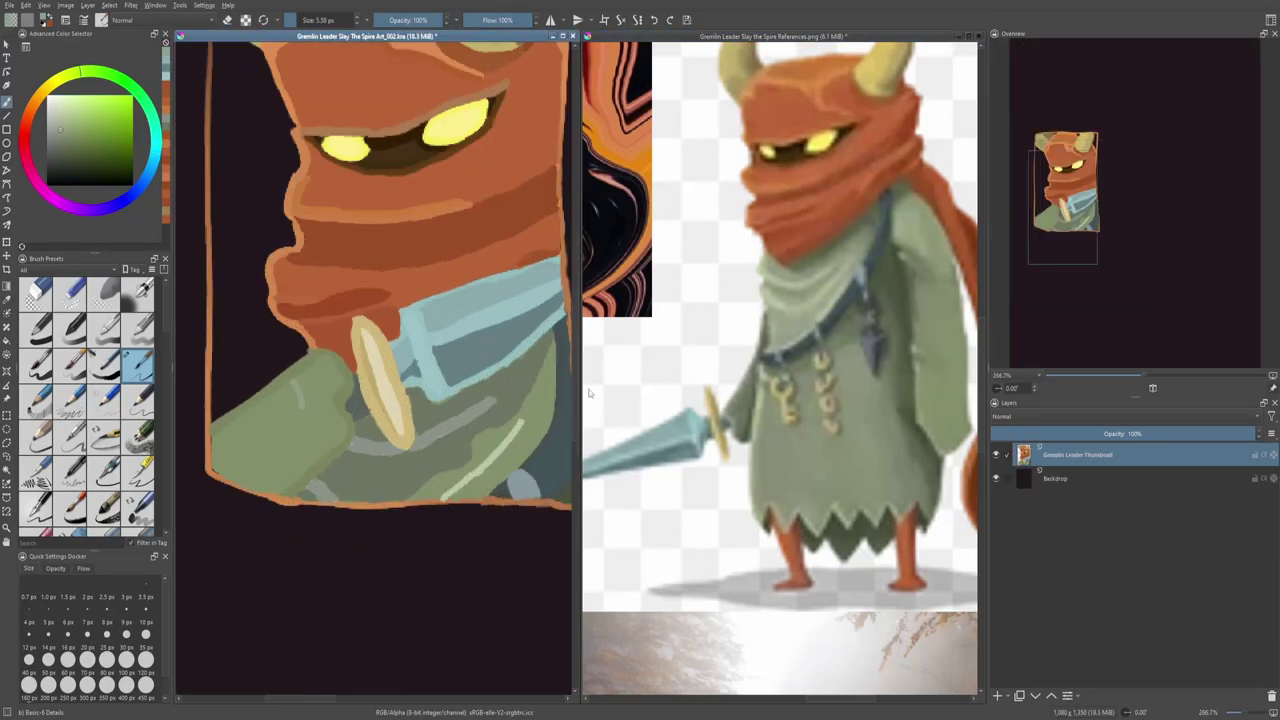
pyautogui.keyDown('ctrl'); pyautogui.click(298, 396); pyautogui.keyUp('ctrl')
pyautogui.moveTo(229, 428); pyautogui.dragTo(244, 456)
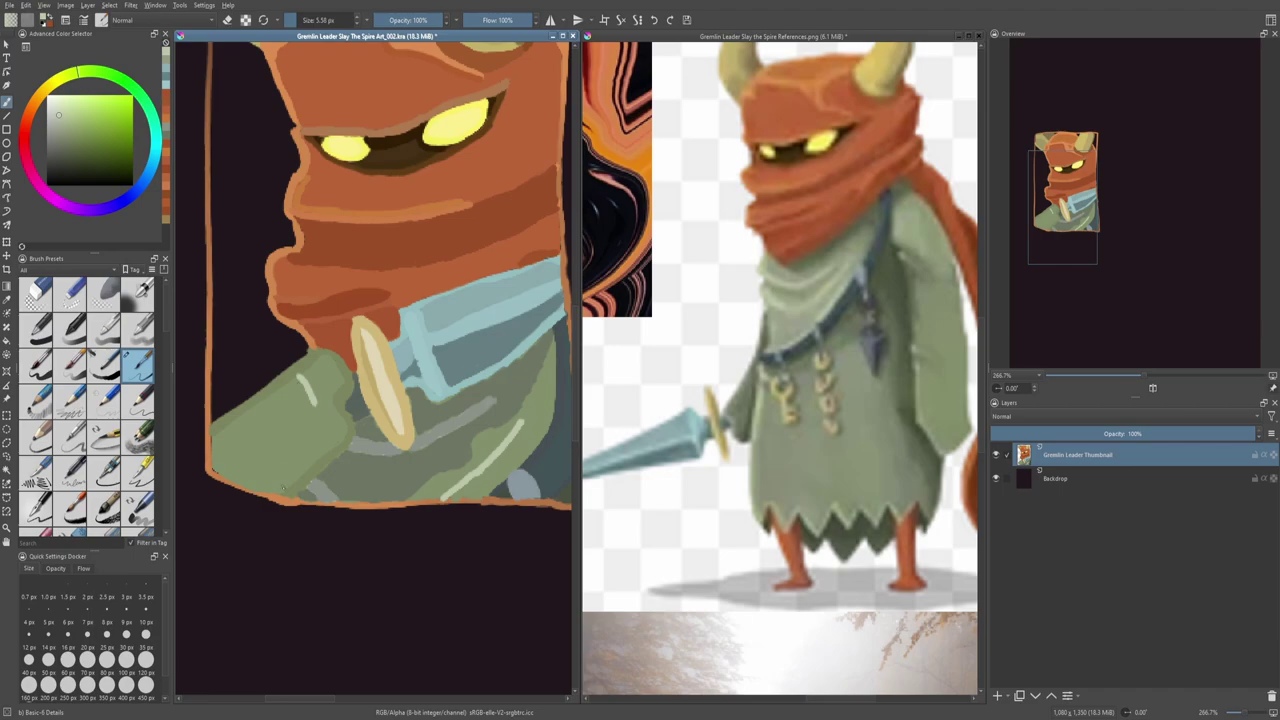
pyautogui.scroll(-3, 283, 489)
pyautogui.scroll(3, 283, 489)
pyautogui.scroll(-1, 283, 489)
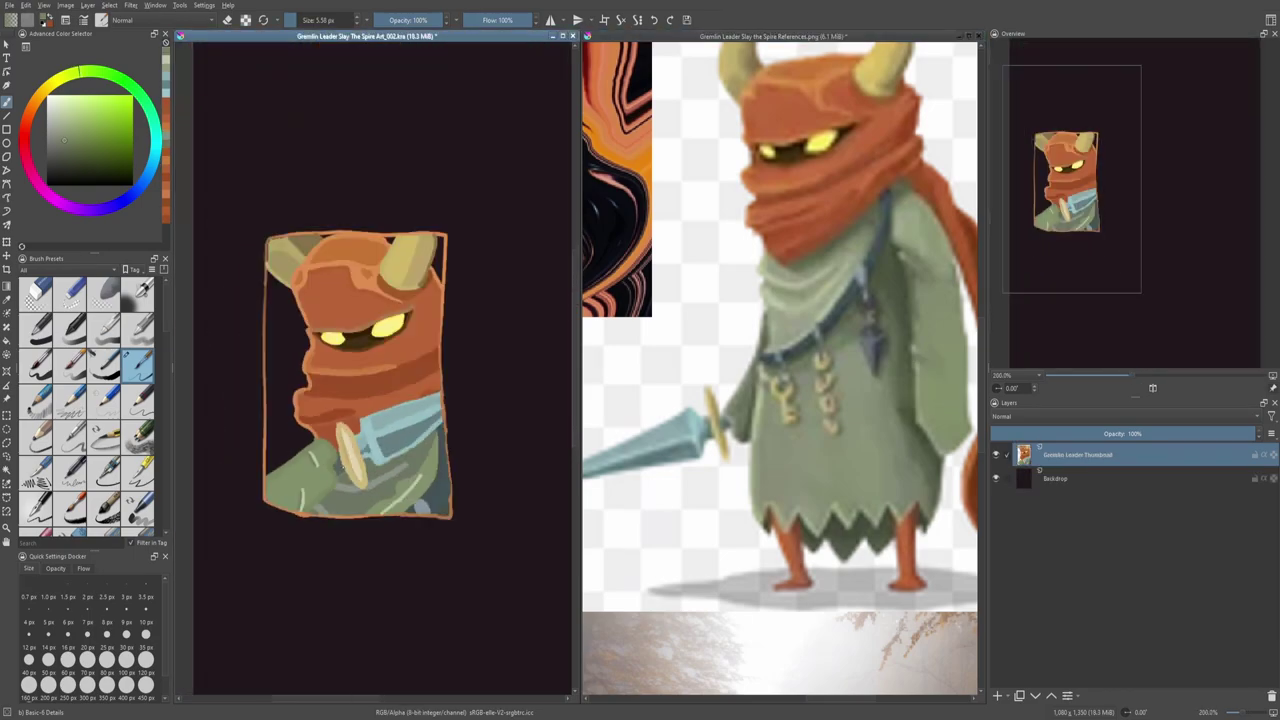
# Step: Touch up the dark teal area between the green robe and the orange border just beneath the blade
pyautogui.click(900, 187)
pyautogui.scroll(3, 440, 400)
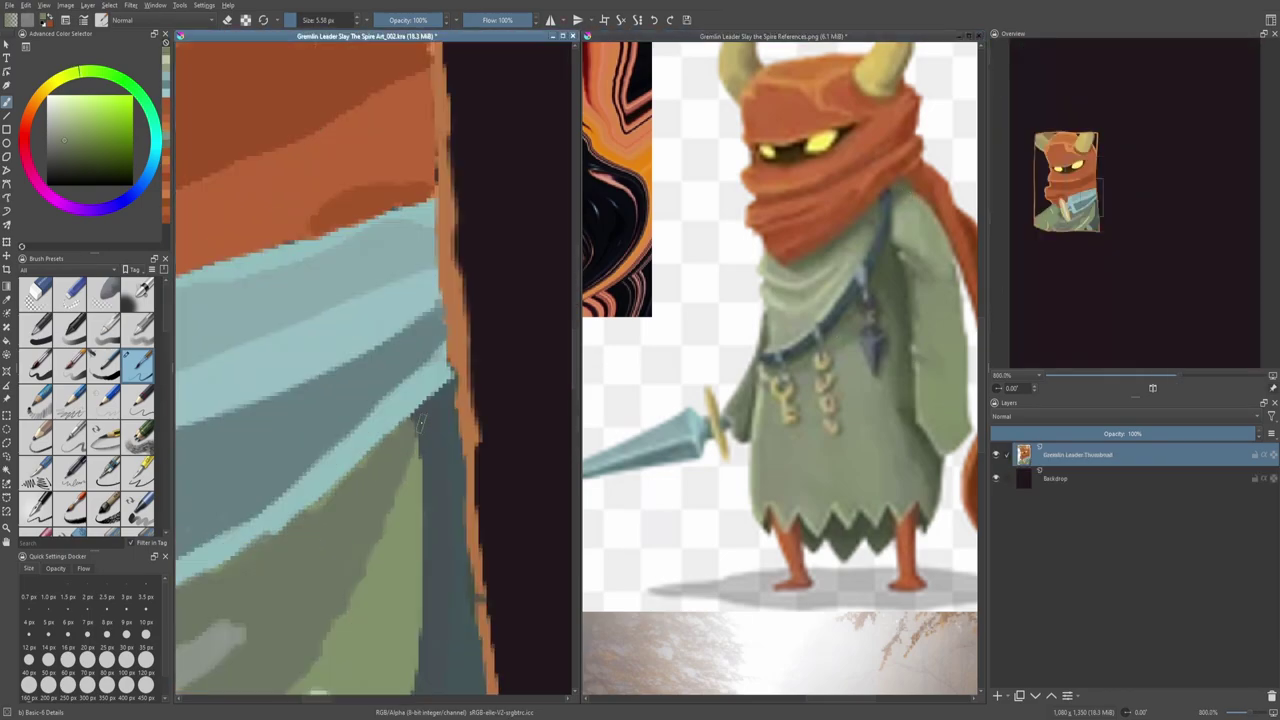
pyautogui.press('1')
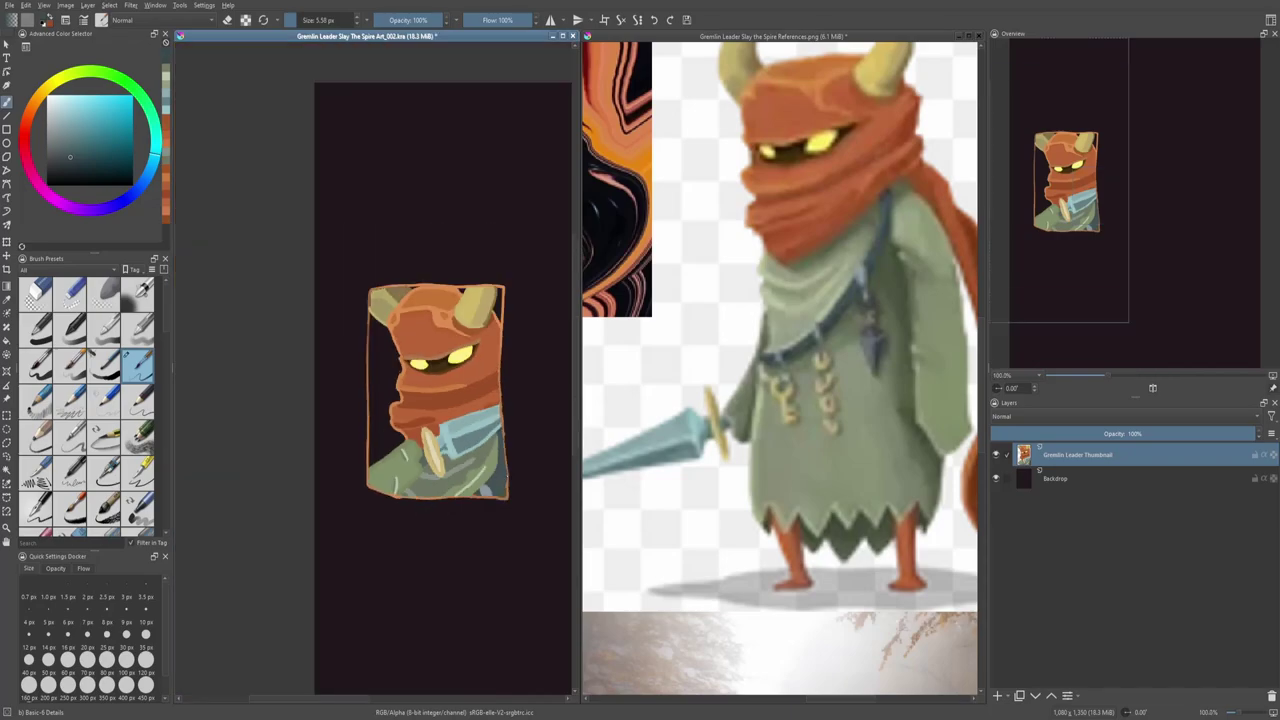
pyautogui.scroll(-2, 440, 400)
pyautogui.click(900, 300)
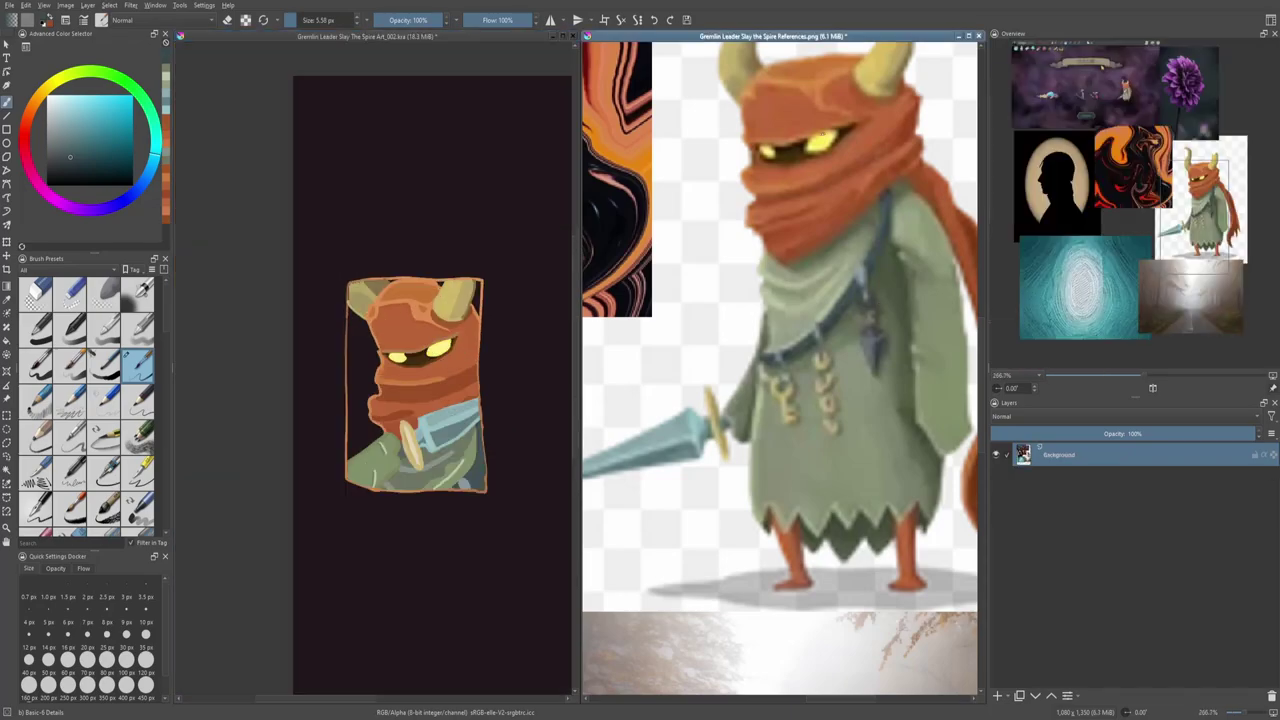
# Step: Merge the split forehead ridge highlight below the right horn into a single tapering light-orange stroke, using sampled hood colours
pyautogui.scroll(3, 780, 300)
pyautogui.scroll(2, 433, 287)
pyautogui.scroll(2, 435, 300)
pyautogui.keyDown('ctrl'); pyautogui.click(435, 300); pyautogui.keyUp('ctrl')
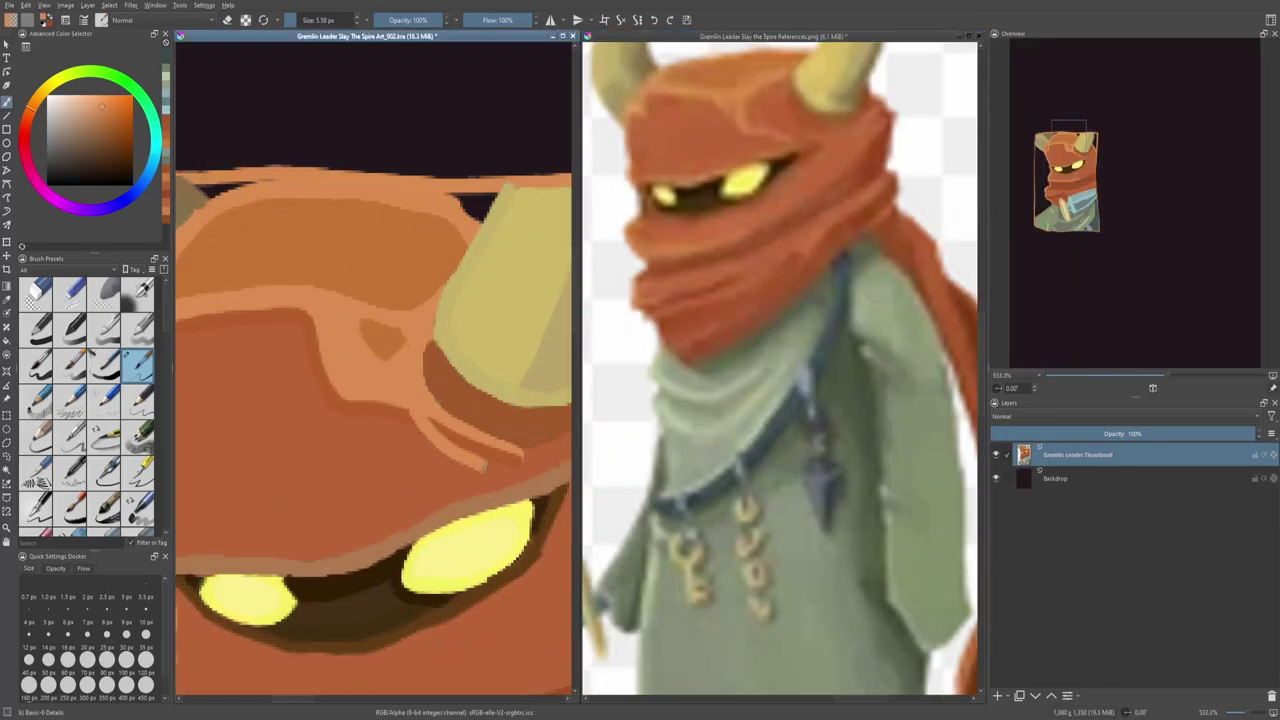
pyautogui.keyDown('ctrl'); pyautogui.click(415, 425); pyautogui.keyUp('ctrl')
pyautogui.moveTo(415, 435)
pyautogui.mouseDown()
pyautogui.moveTo(489, 479)
pyautogui.moveTo(428, 400)
pyautogui.mouseUp()
pyautogui.keyDown('ctrl'); pyautogui.click(520, 457); pyautogui.keyUp('ctrl')
pyautogui.moveTo(507, 476); pyautogui.dragTo(424, 380)
pyautogui.keyDown('ctrl'); pyautogui.click(424, 380); pyautogui.keyUp('ctrl')
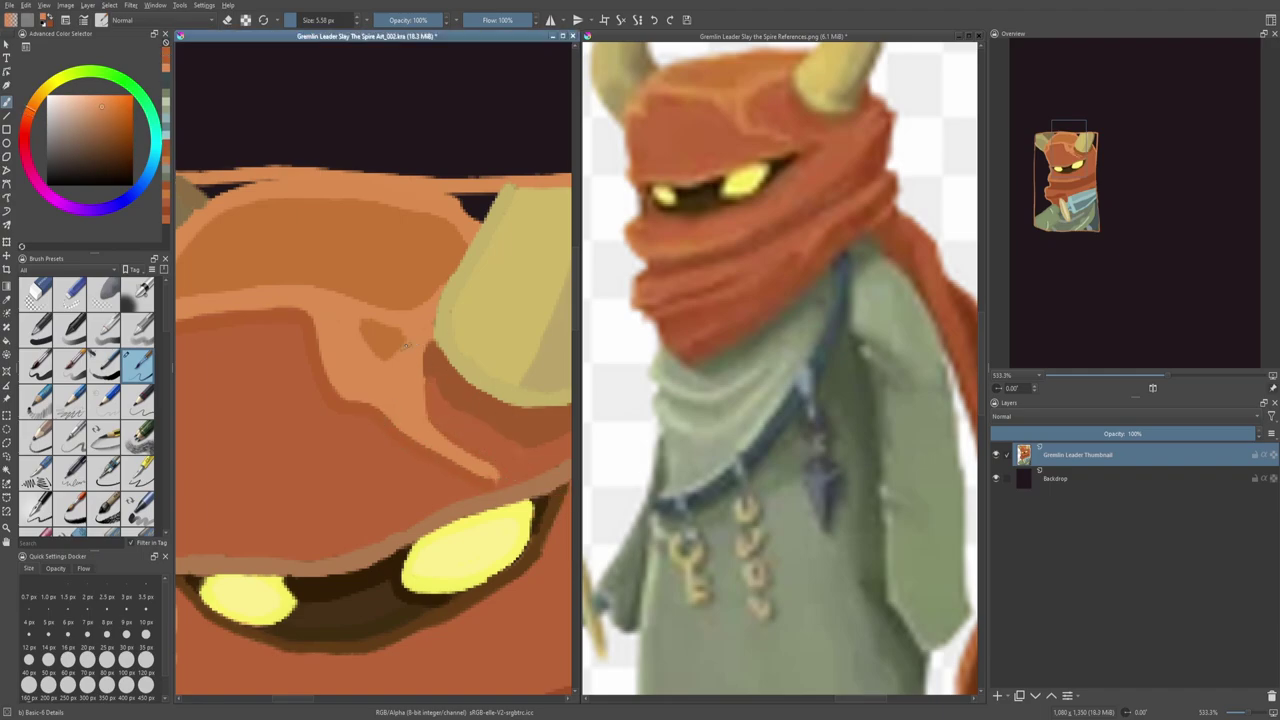
pyautogui.scroll(-4, 424, 380)
pyautogui.scroll(-2, 439, 386)
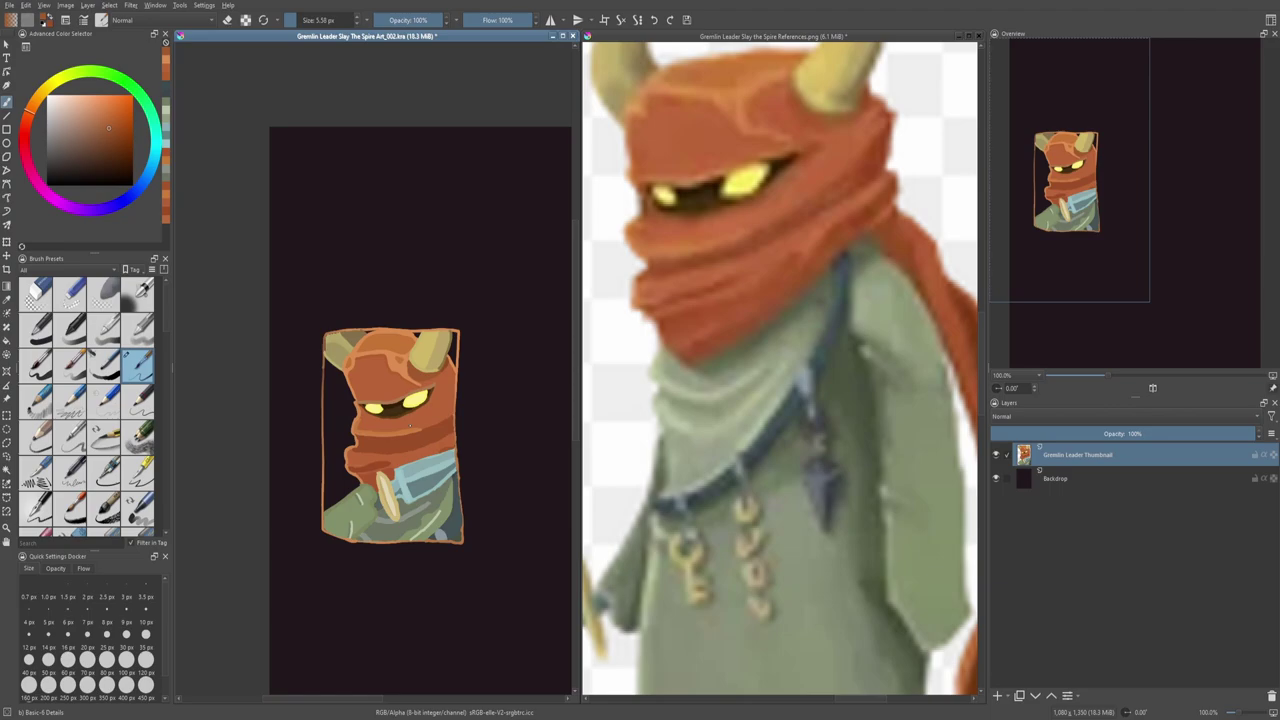
# Step: Refine the green robe folds beneath the blade with sampled greens and save the file as incremental version 003
pyautogui.scroll(4, 449, 457)
pyautogui.keyDown('ctrl'); pyautogui.click(449, 457); pyautogui.keyUp('ctrl')
pyautogui.scroll(-5, 449, 457)
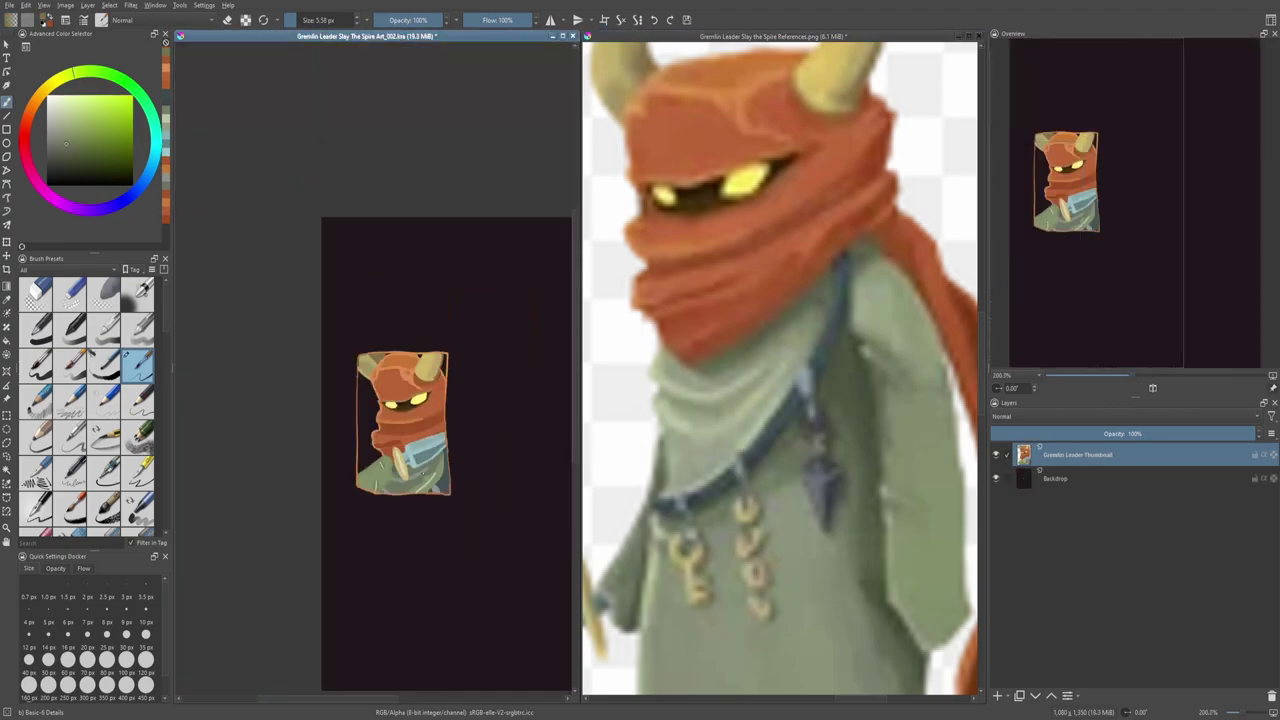
pyautogui.scroll(2, 449, 457)
pyautogui.scroll(3, 418, 515)
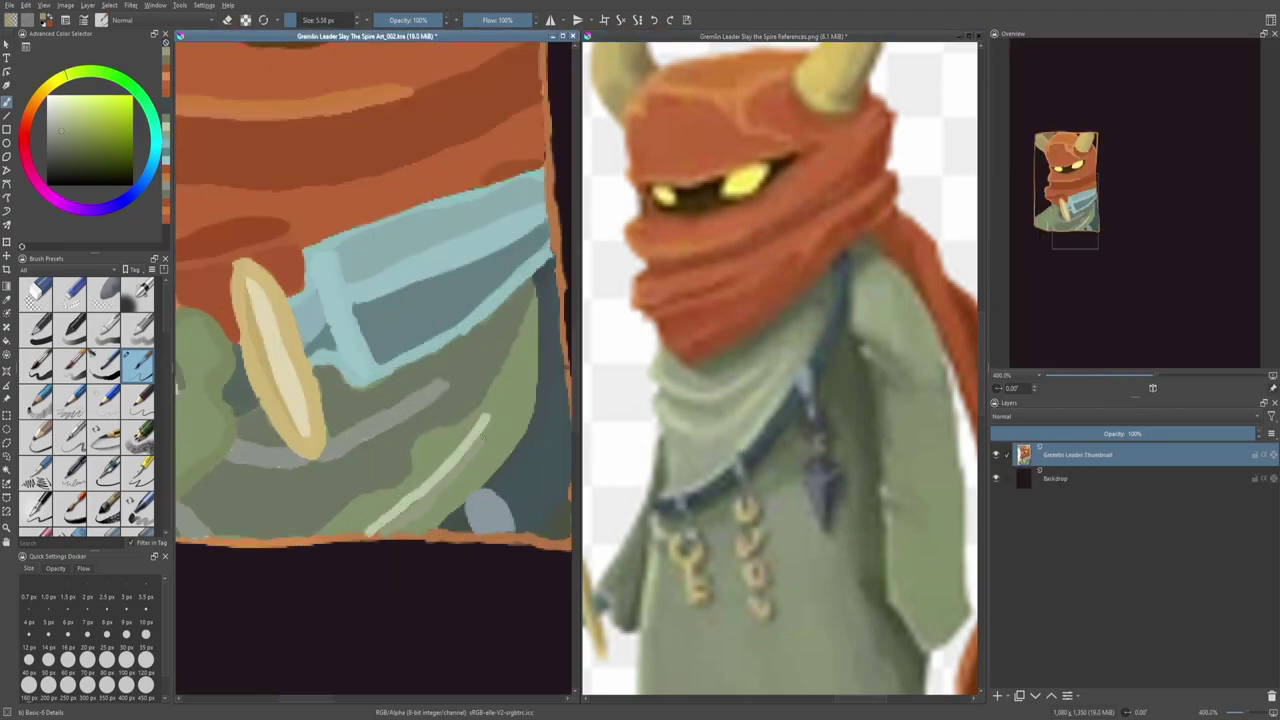
pyautogui.scroll(-5, 485, 431)
pyautogui.scroll(2, 480, 543)
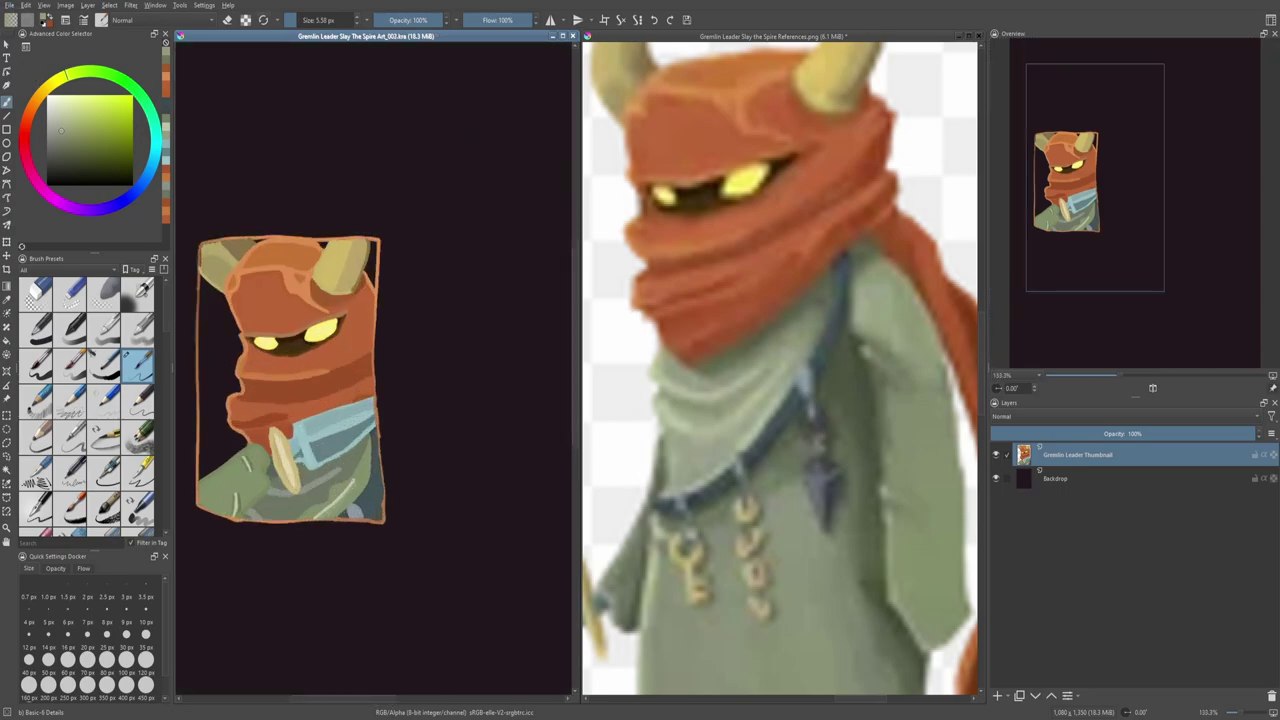
# Step: Darken the hood's edge beside the right horn with a sampled reddish-brown
pyautogui.scroll(-2, 374, 150)
pyautogui.scroll(4, 322, 170)
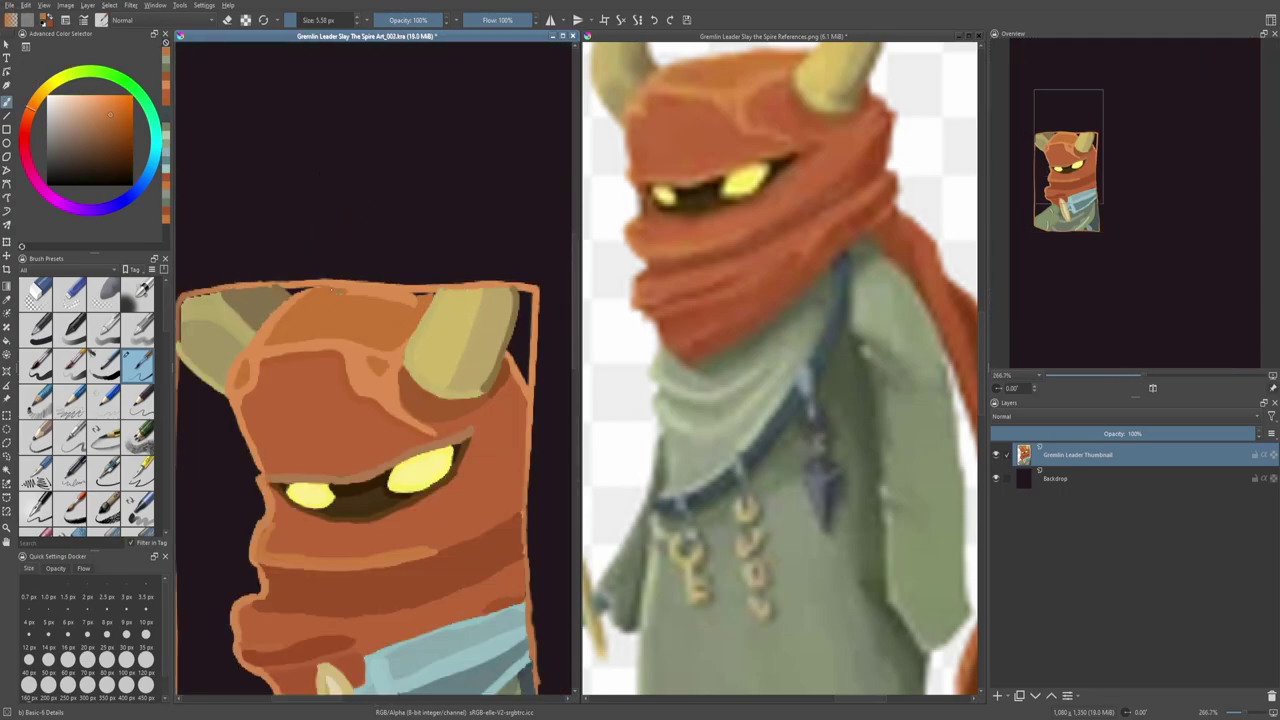
pyautogui.keyDown('ctrl'); pyautogui.click(510, 344); pyautogui.keyUp('ctrl')
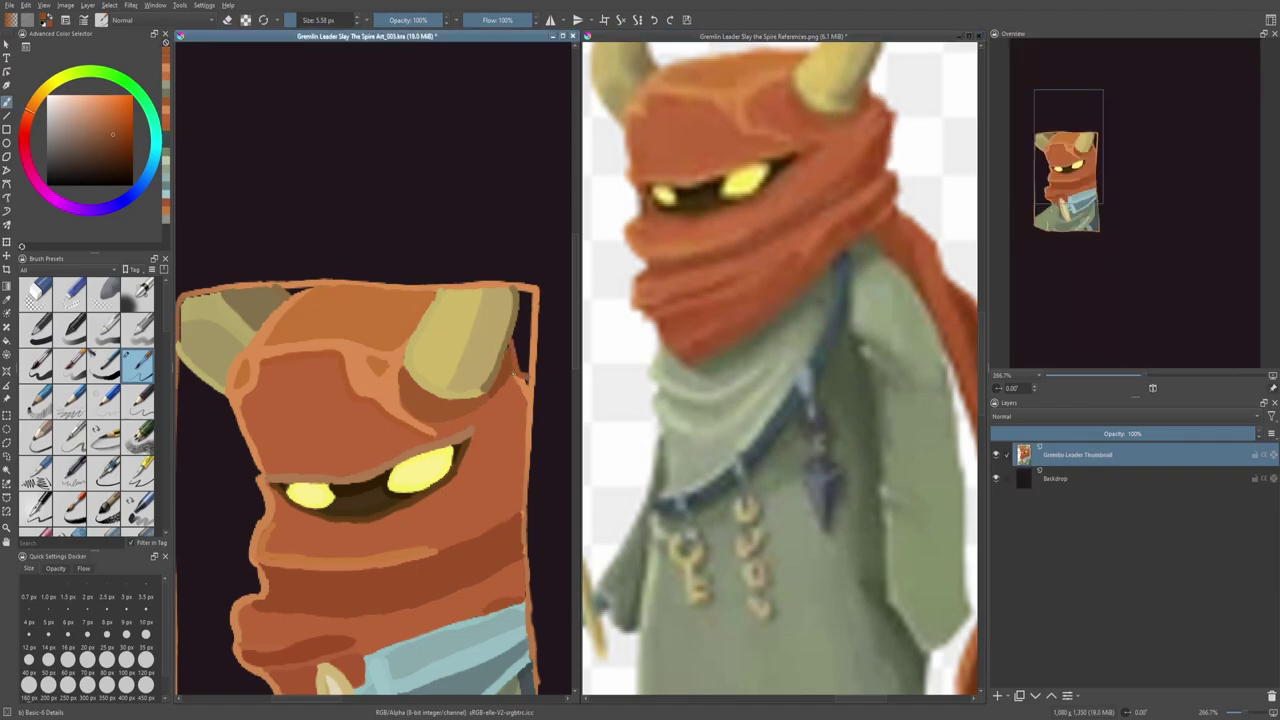
pyautogui.scroll(-2, 594, 346)
pyautogui.scroll(-3, 594, 346)
pyautogui.scroll(-4, 420, 420)
pyautogui.scroll(3, 420, 420)
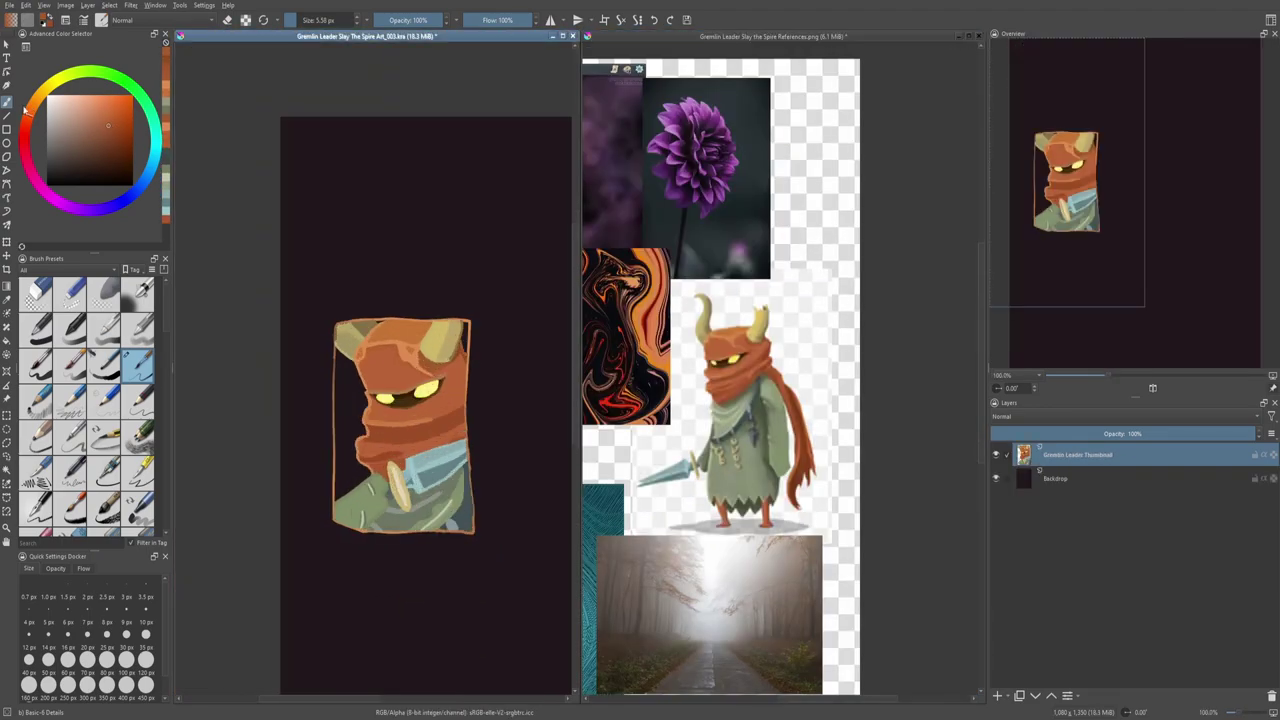
# Step: Transform the thumbnail so it is enlarged and centred on the canvas, and save incremental version 004
pyautogui.scroll(-3, 503, 465)
pyautogui.hotkey('ctrl', 't')
pyautogui.moveTo(325, 458); pyautogui.dragTo(355, 494)
pyautogui.press('Return')
pyautogui.scroll(1, 355, 494)
pyautogui.scroll(-1, 323, 344)
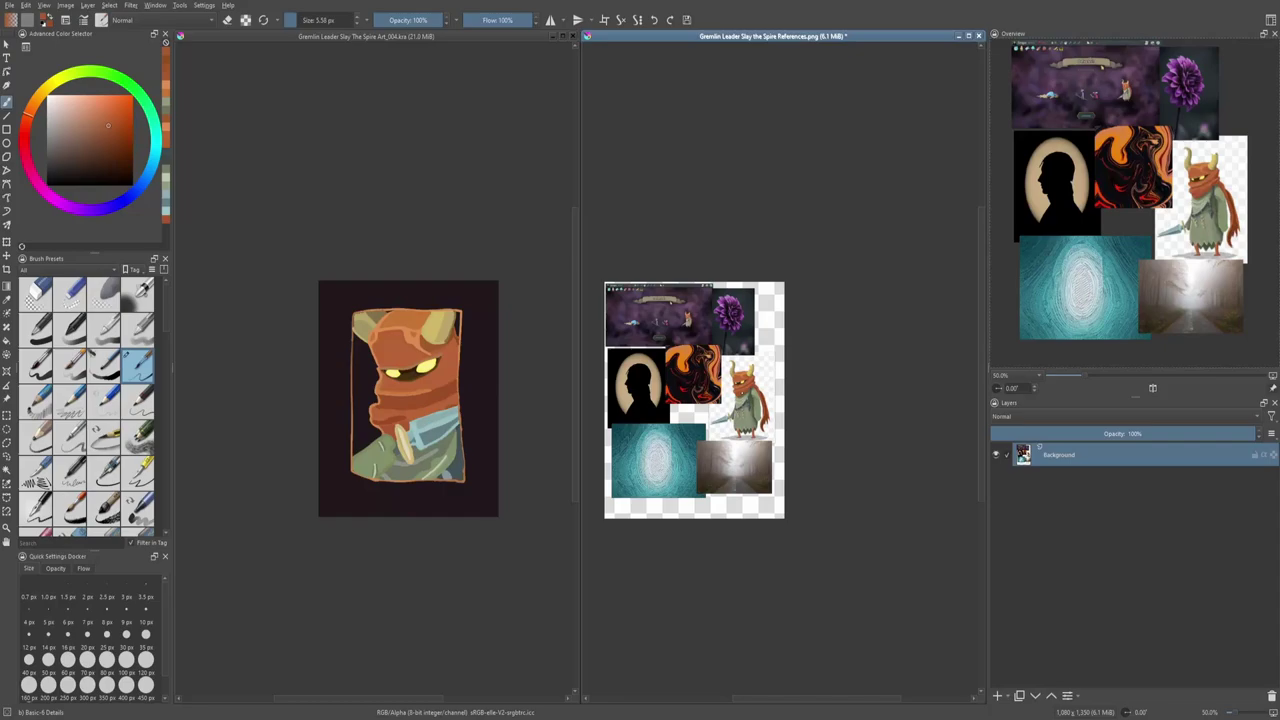
# Step: Lower the opacity of the Gremlin Leader Thumbnail layer to 25%
pyautogui.scroll(2, 760, 465)
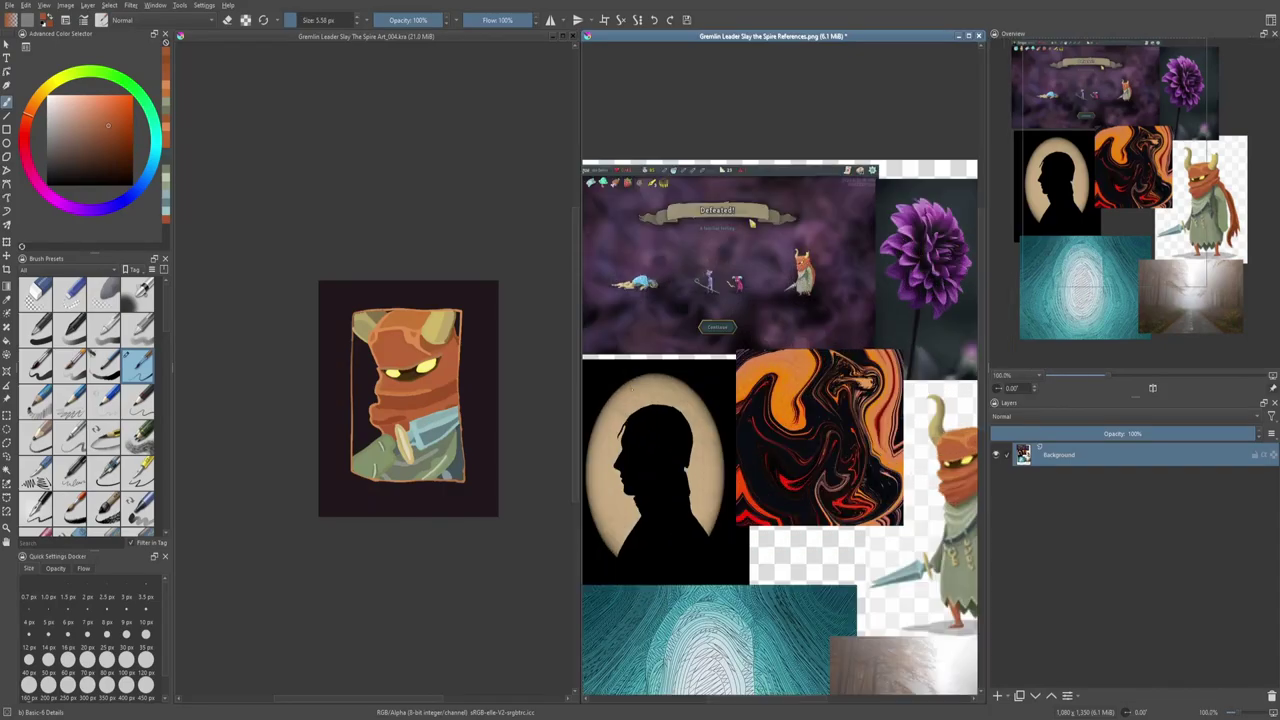
pyautogui.scroll(-1, 760, 465)
pyautogui.scroll(2, 600, 380)
pyautogui.click(370, 560)
pyautogui.scroll(2, 370, 560)
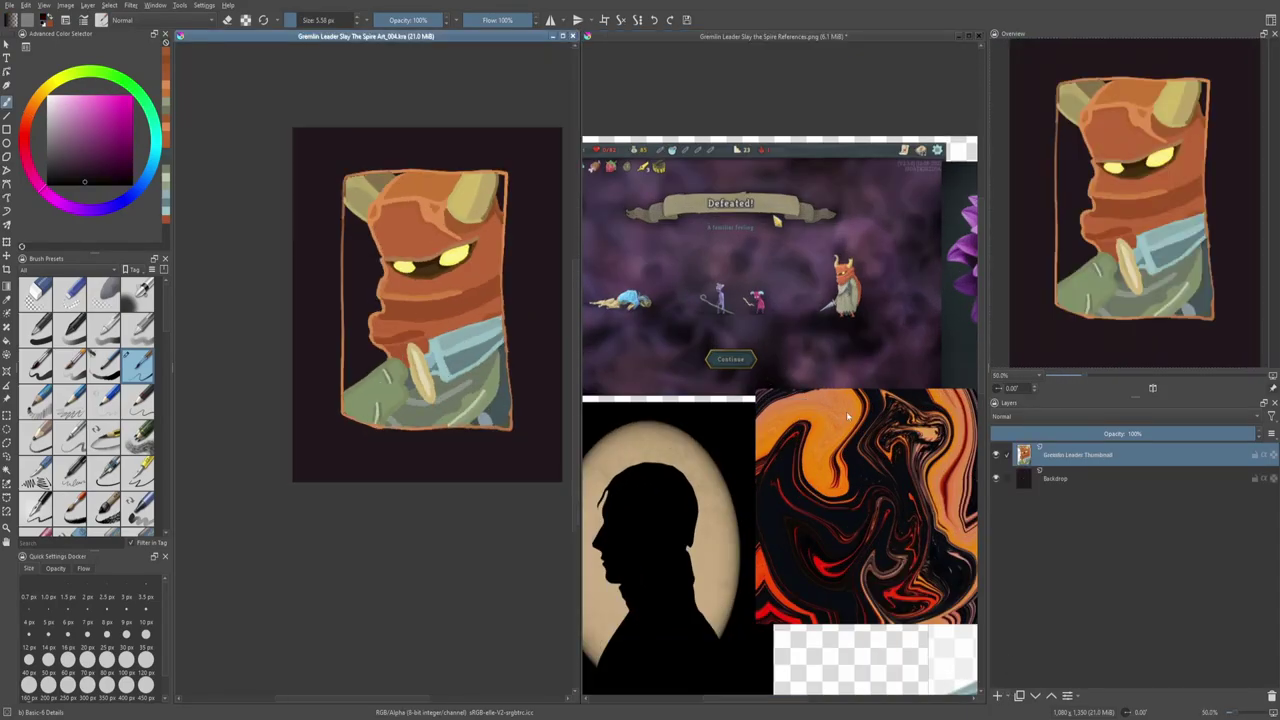
pyautogui.moveTo(1150, 433); pyautogui.dragTo(1062, 433)
pyautogui.press('-')
# Step: Add a paint layer named "Gremlin Leader Repaint" above the faded thumbnail
pyautogui.press('Insert')
pyautogui.doubleClick(1082, 455)
pyautogui.write('Gremlin Leader Repa')
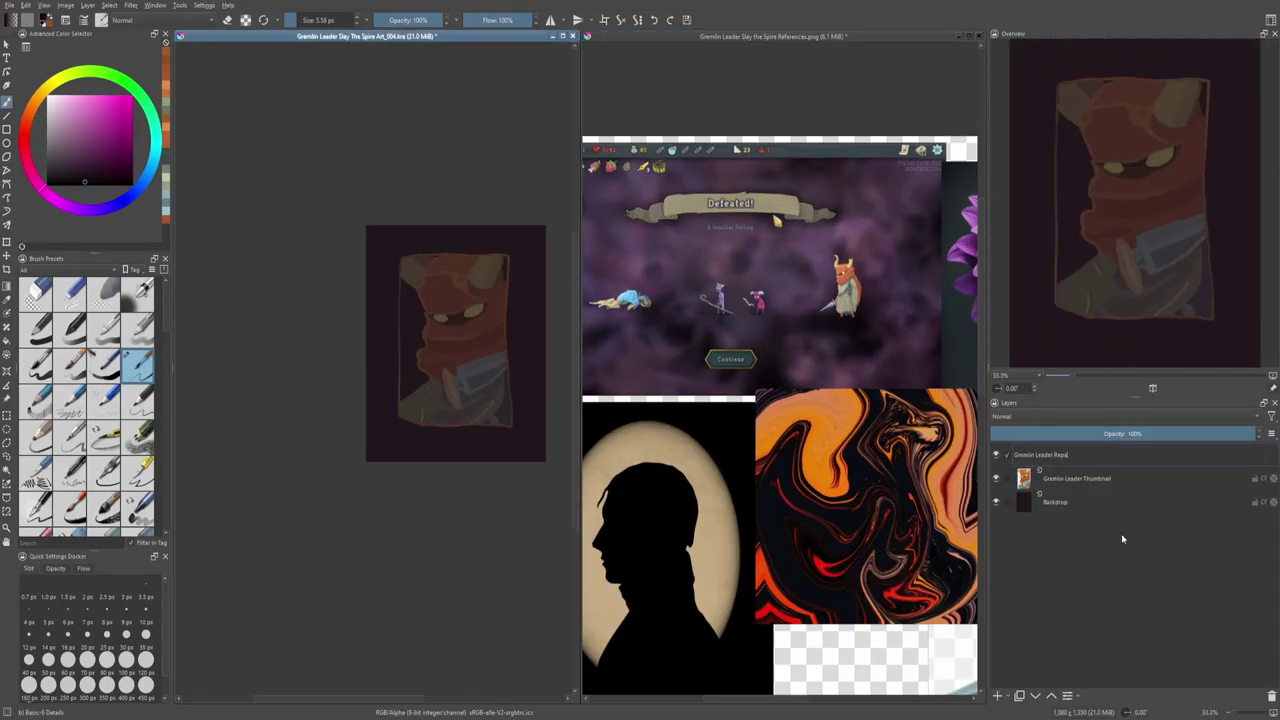
pyautogui.write('int')
pyautogui.press('Return')
# Step: Add two more paint layers above it, named "Character Border" and "Backdrop Details"
pyautogui.press('Insert')
pyautogui.doubleClick(1065, 452)
pyautogui.write('Character Border')
pyautogui.press('Return')
pyautogui.press('Insert')
pyautogui.doubleClick(1062, 455)
pyautogui.write('Backdrop Det')
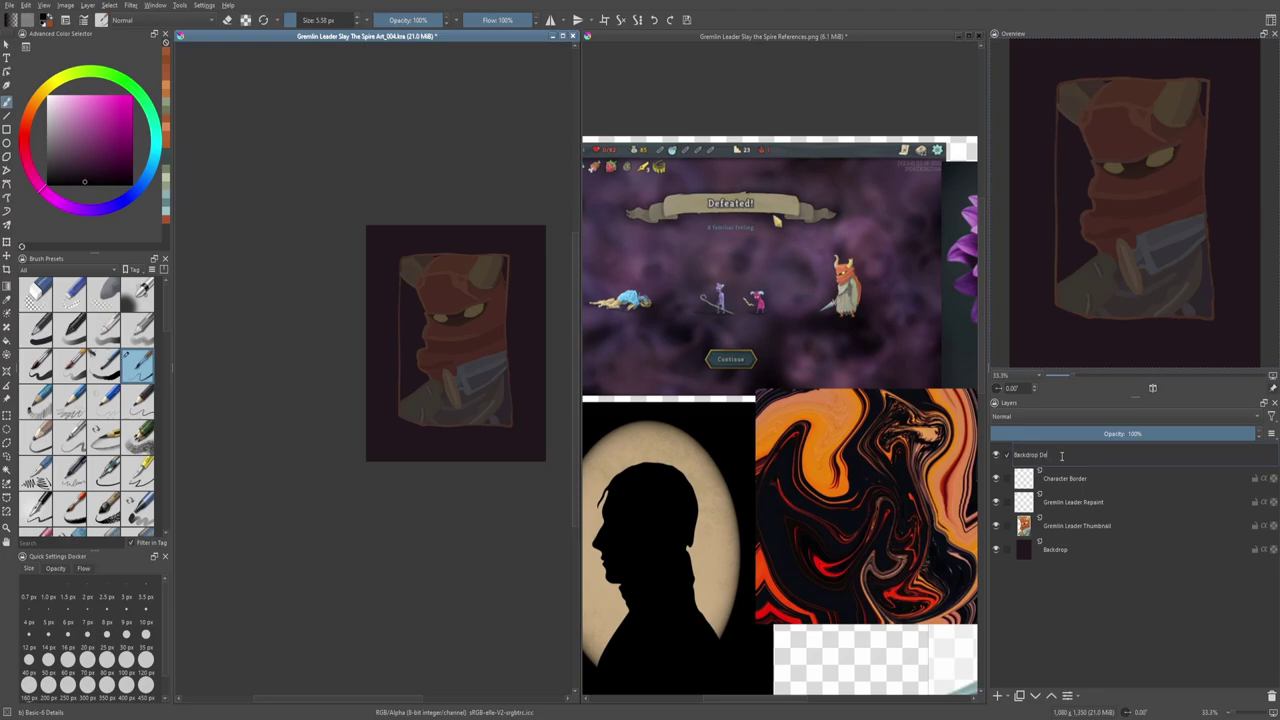
pyautogui.write('ails')
pyautogui.press('Return')
# Step: Duplicate the thumbnail layer, with the copy at 100% opacity and named "Gremlin Leader Thumbnail (For Color Grabbing)"
pyautogui.click(1062, 502)
pyautogui.press('=')
pyautogui.press('=')
pyautogui.click(1062, 526)
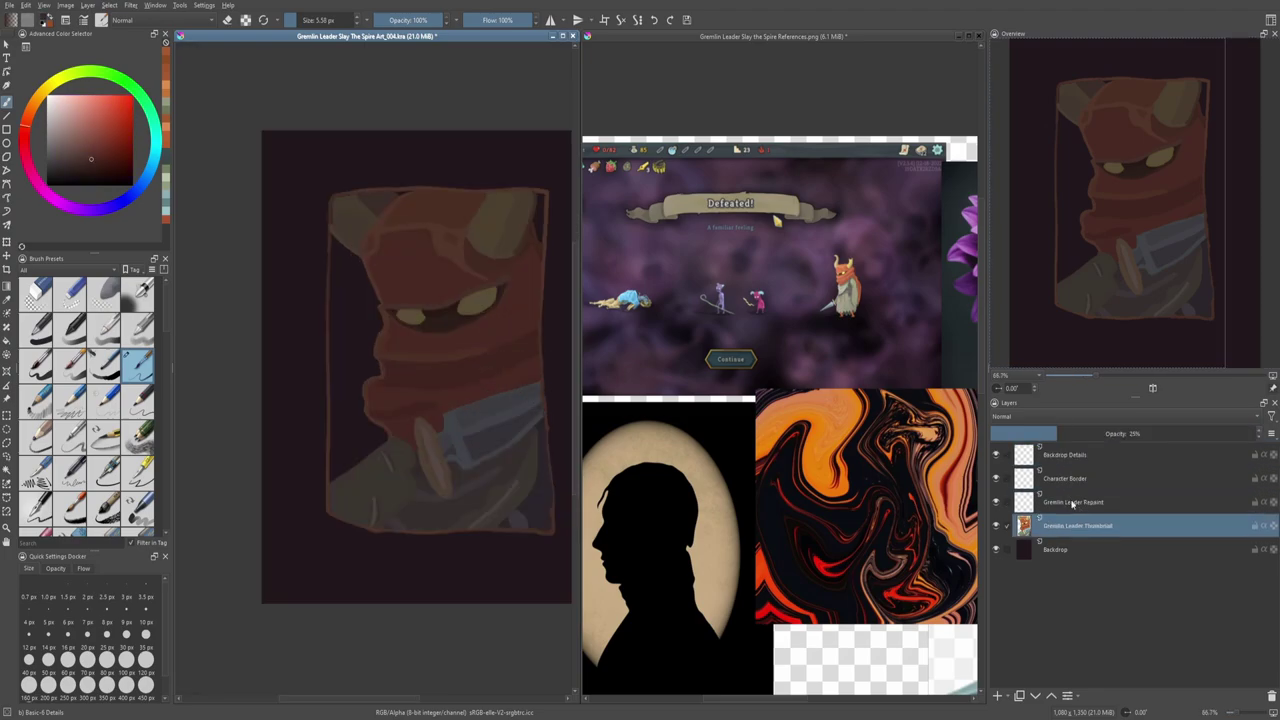
pyautogui.hotkey('ctrl', 'j')
pyautogui.doubleClick(1133, 526)
pyautogui.write('Gremlin Leader Thumbnail (For Color Grabbi')
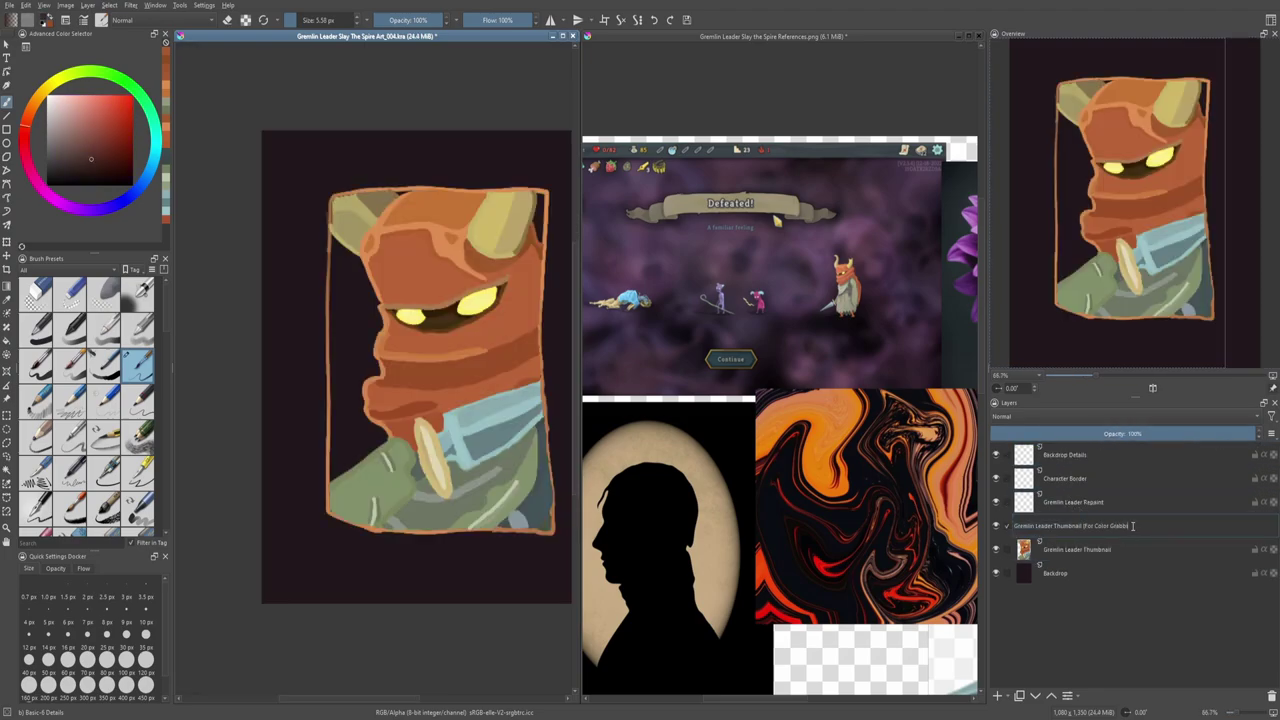
pyautogui.write('ng)')
pyautogui.press('Return')
# Step: Paint the pale blue-grey patch at the robe's lower corner on the Gremlin Leader Repaint layer, sampling its colour from the full-opacity copy
pyautogui.keyDown('ctrl'); pyautogui.click(465, 376); pyautogui.keyUp('ctrl')
pyautogui.click(995, 526)
pyautogui.press('pageup')
pyautogui.press('=')
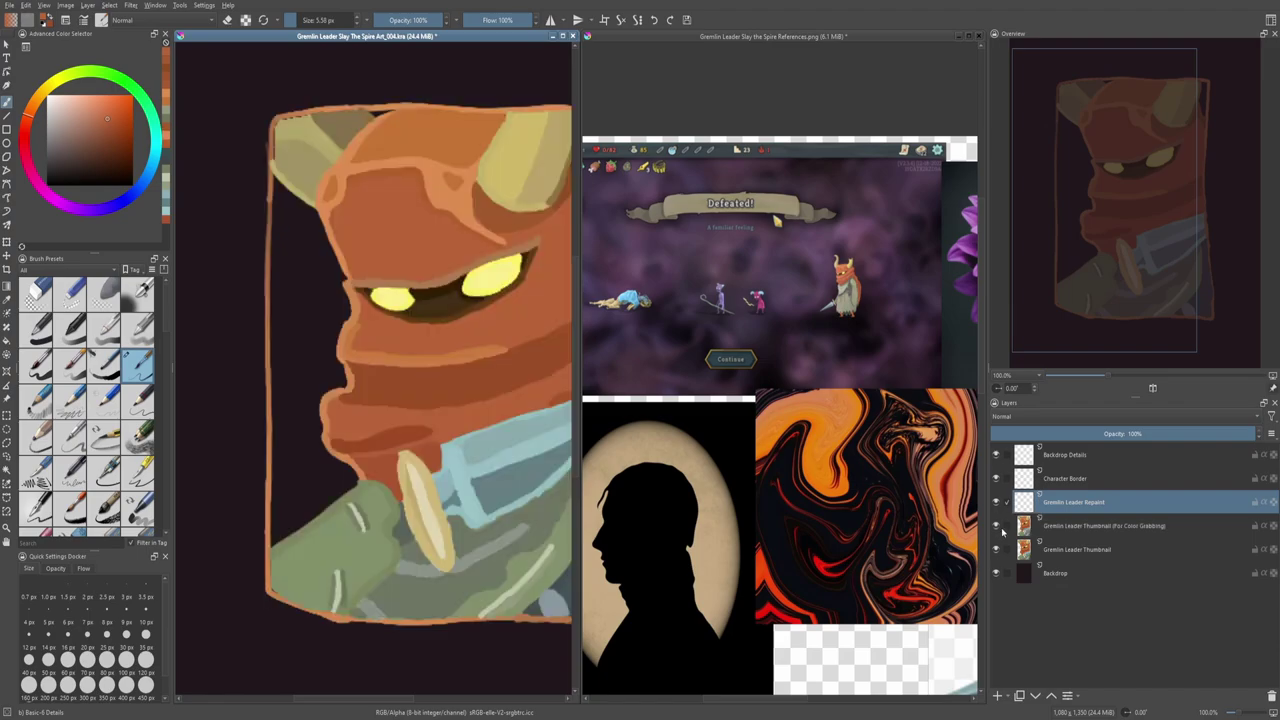
pyautogui.keyDown('ctrl'); pyautogui.click(467, 157); pyautogui.keyUp('ctrl')
pyautogui.press('=')
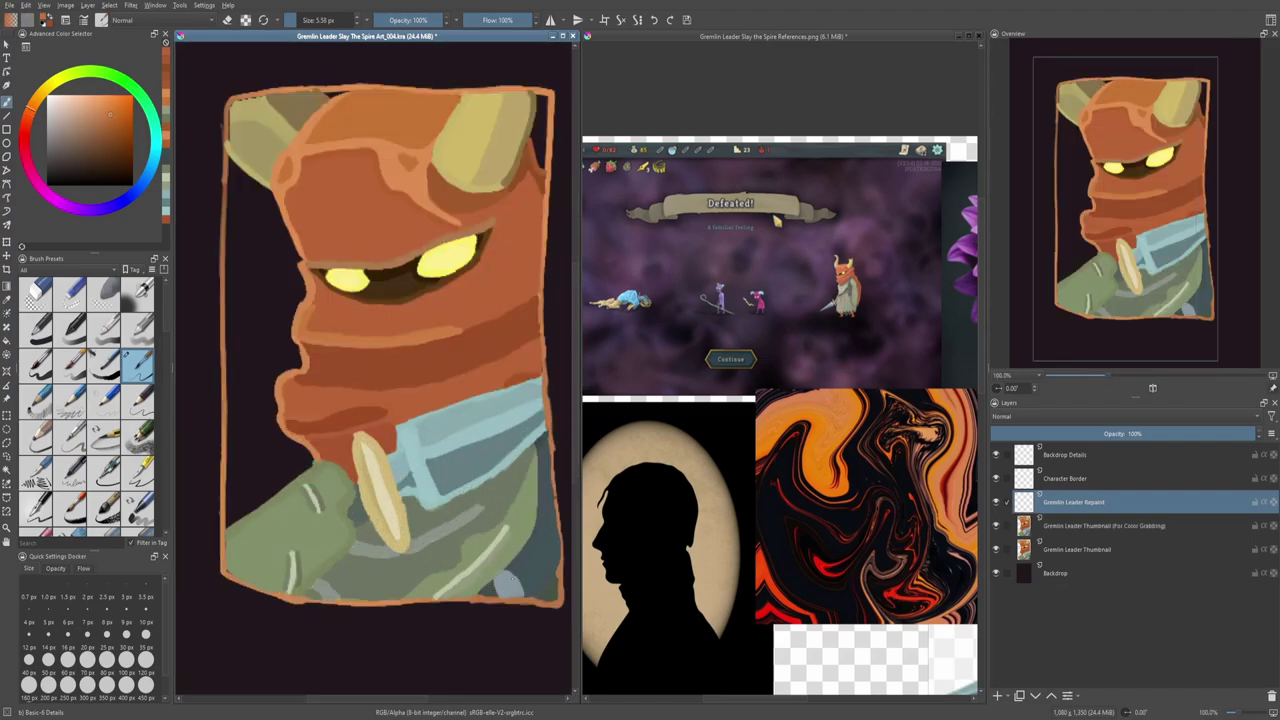
pyautogui.keyDown('ctrl'); pyautogui.click(449, 571); pyautogui.keyUp('ctrl')
pyautogui.press('=')
pyautogui.moveTo(445, 565)
pyautogui.mouseDown()
pyautogui.moveTo(478, 548)
pyautogui.moveTo(462, 548)
pyautogui.mouseUp()
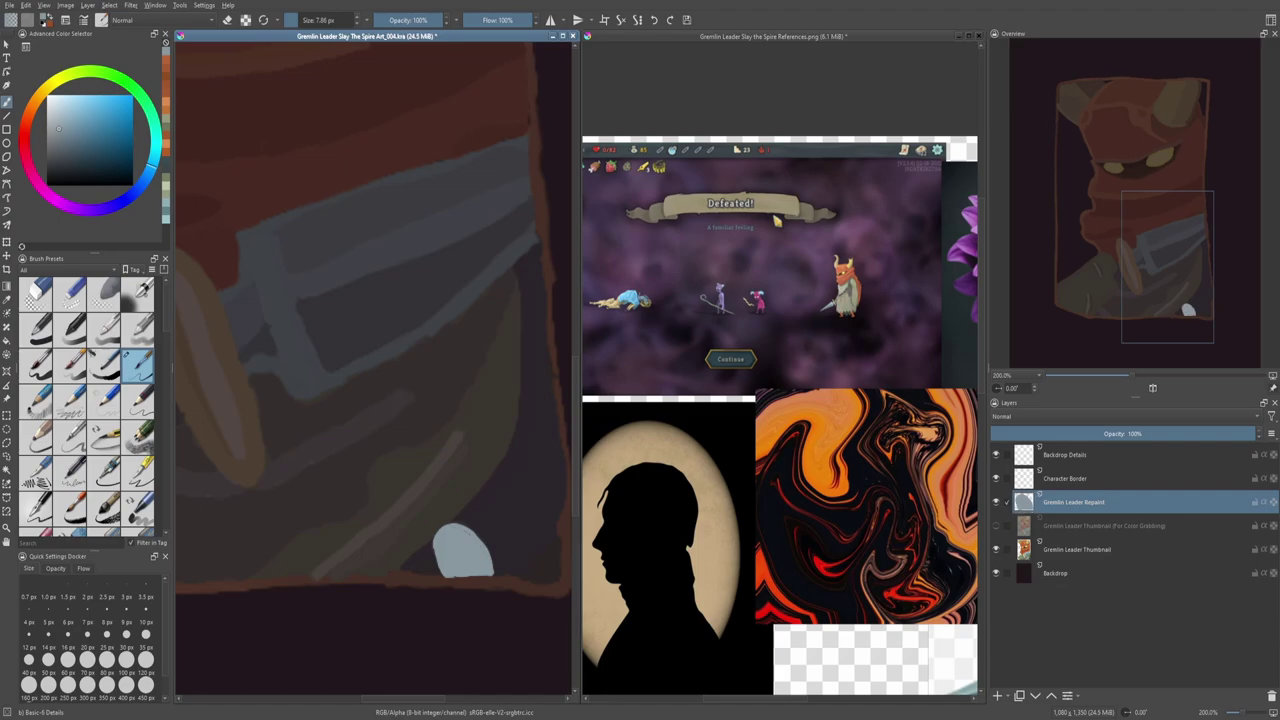
pyautogui.press('-')
pyautogui.press('-')
pyautogui.press('-')
# Step: Sample the horn's yellow from the colour-grabbing copy and block in the light face of the right horn on the repaint layer
pyautogui.click(995, 524)
pyautogui.click(995, 524)
pyautogui.keyDown('ctrl'); pyautogui.click(488, 278); pyautogui.keyUp('ctrl')
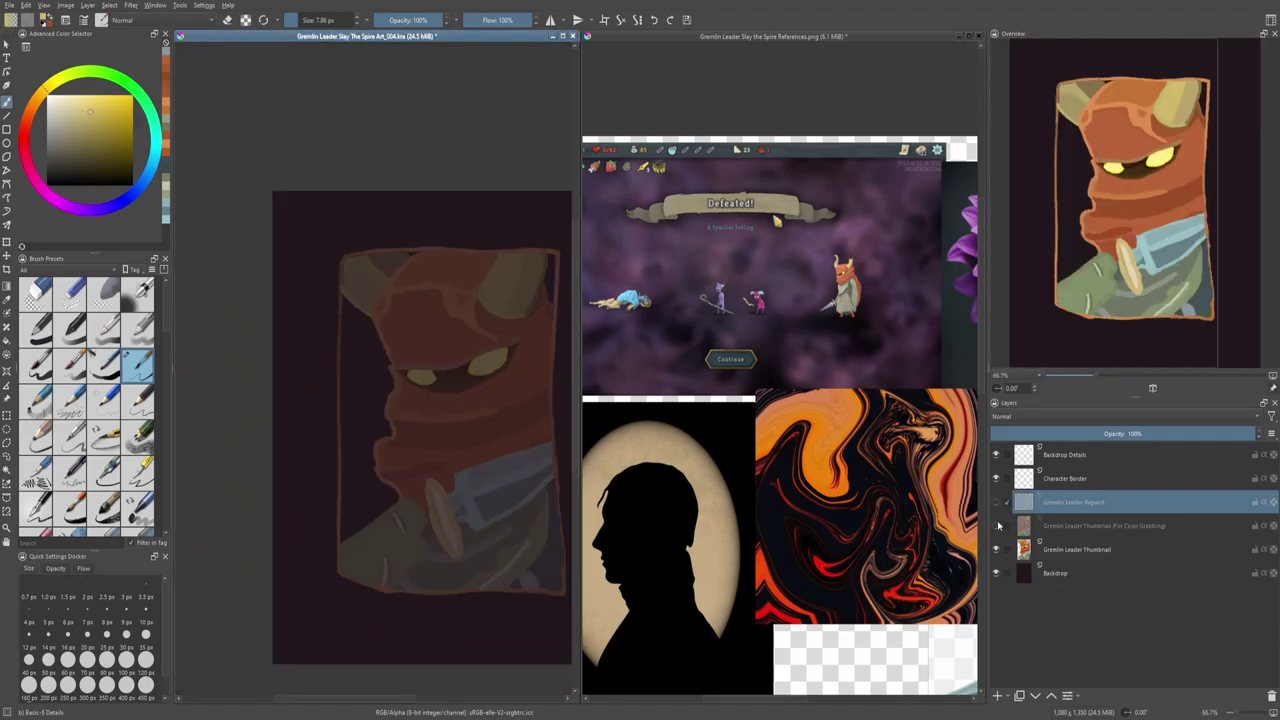
pyautogui.scroll(4, 488, 275)
pyautogui.scroll(-4, 428, 383)
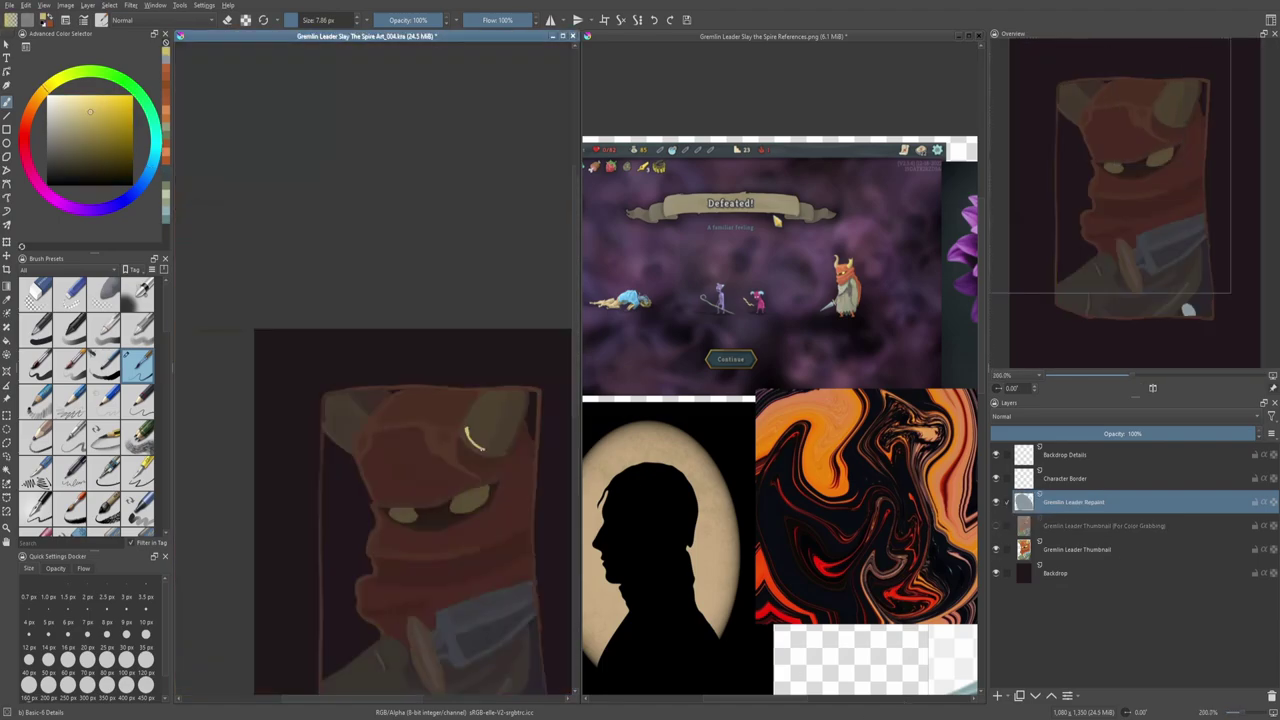
pyautogui.scroll(4, 420, 400)
pyautogui.moveTo(398, 578)
pyautogui.mouseDown()
pyautogui.moveTo(368, 410)
pyautogui.moveTo(456, 357)
pyautogui.moveTo(405, 545)
pyautogui.moveTo(350, 440)
pyautogui.moveTo(400, 470)
pyautogui.moveTo(400, 550)
pyautogui.moveTo(484, 350)
pyautogui.mouseUp()
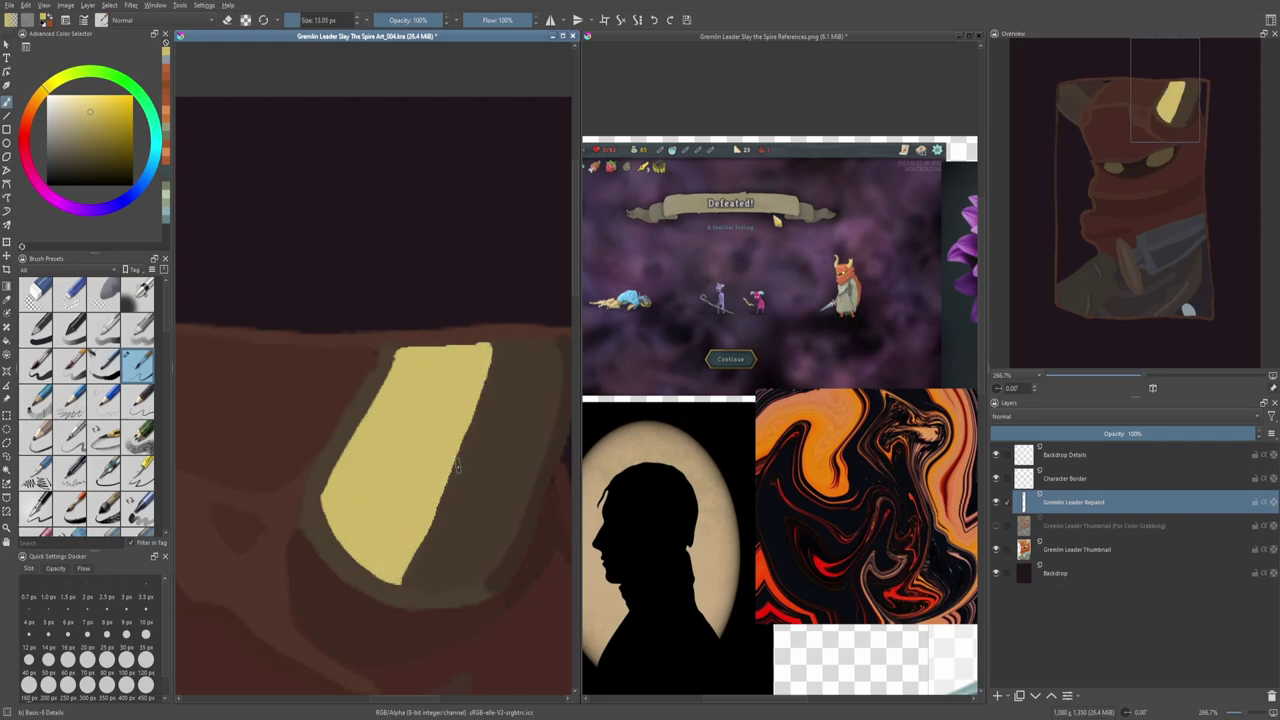
# Step: Sample the horn's darker tan from the colour-grabbing copy and outline the top and outer edge of the right horn's shaded side
pyautogui.click(995, 525)
pyautogui.click(995, 525)
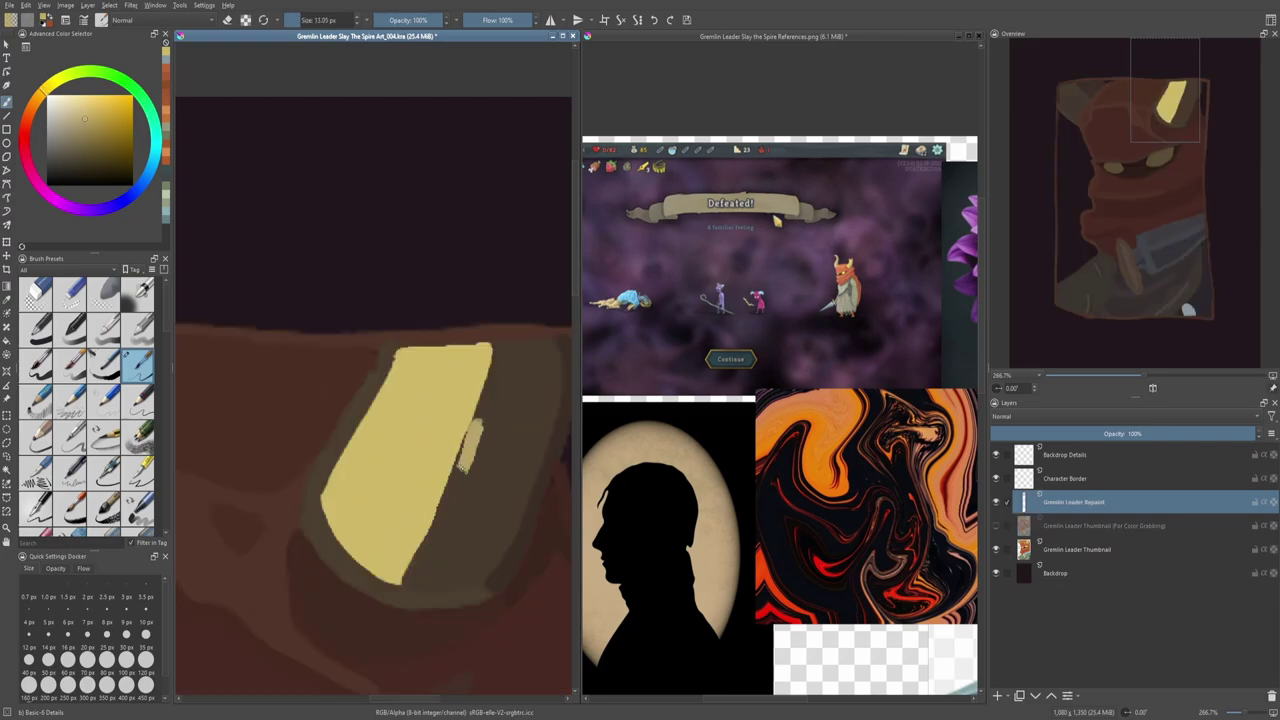
pyautogui.moveTo(462, 470)
pyautogui.mouseDown()
pyautogui.moveTo(496, 343)
pyautogui.moveTo(560, 400)
pyautogui.moveTo(495, 558)
pyautogui.mouseUp()
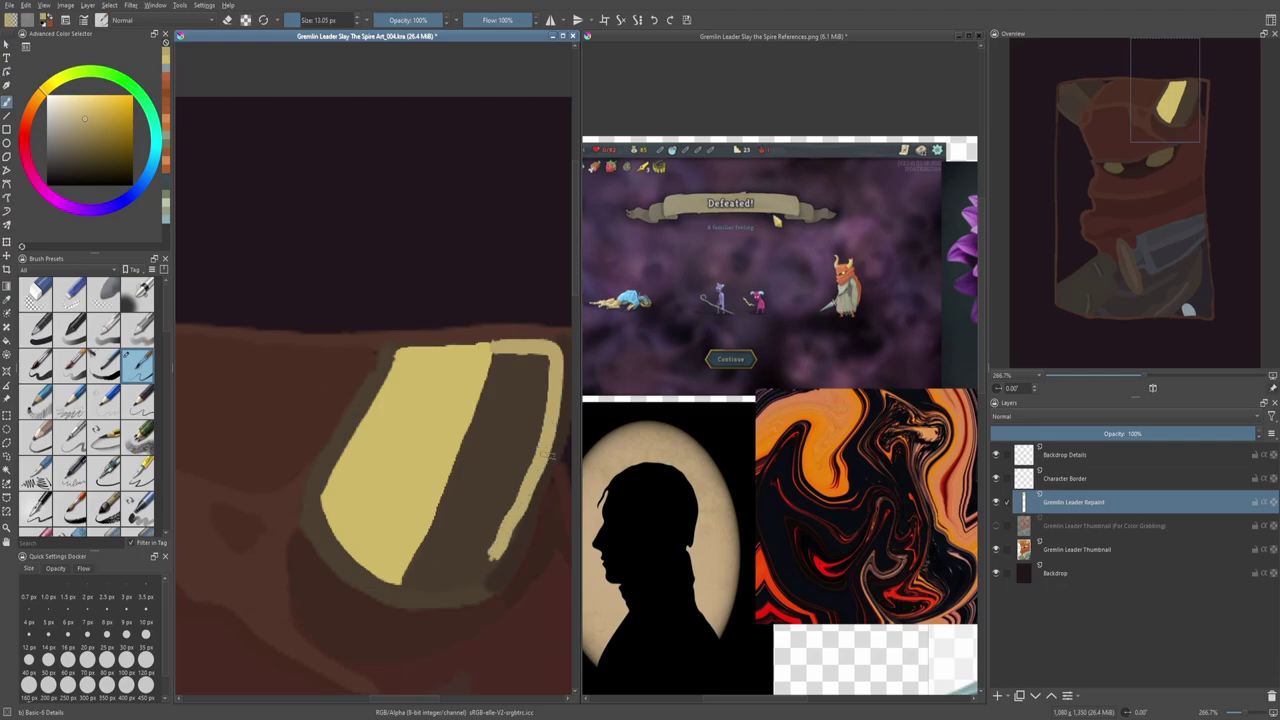
pyautogui.hotkey('ctrl', 'z')
pyautogui.moveTo(542, 452)
pyautogui.mouseDown()
pyautogui.moveTo(556, 370)
pyautogui.moveTo(492, 345)
pyautogui.mouseUp()
# Step: Fill the shaded side of the right horn with tan strokes, adjusting the brush size to fit the shape
pyautogui.press('-')
pyautogui.press(']')
pyautogui.press(']')
pyautogui.press(']')
pyautogui.press(']')
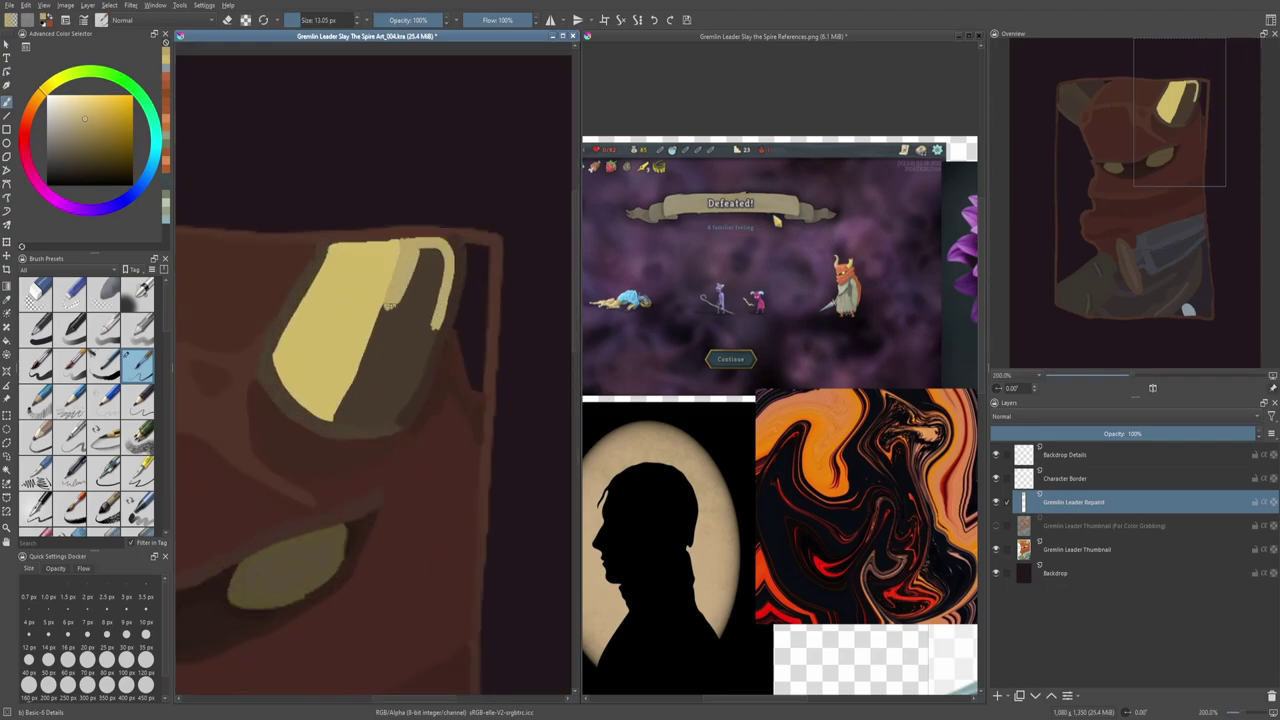
pyautogui.moveTo(430, 290); pyautogui.dragTo(372, 400)
pyautogui.press('[')
pyautogui.press('[')
pyautogui.press('[')
pyautogui.press('[')
pyautogui.press('[')
pyautogui.moveTo(440, 250)
pyautogui.mouseDown()
pyautogui.moveTo(432, 335)
pyautogui.moveTo(398, 415)
pyautogui.moveTo(355, 385)
pyautogui.mouseUp()
pyautogui.moveTo(363, 385); pyautogui.dragTo(355, 405)
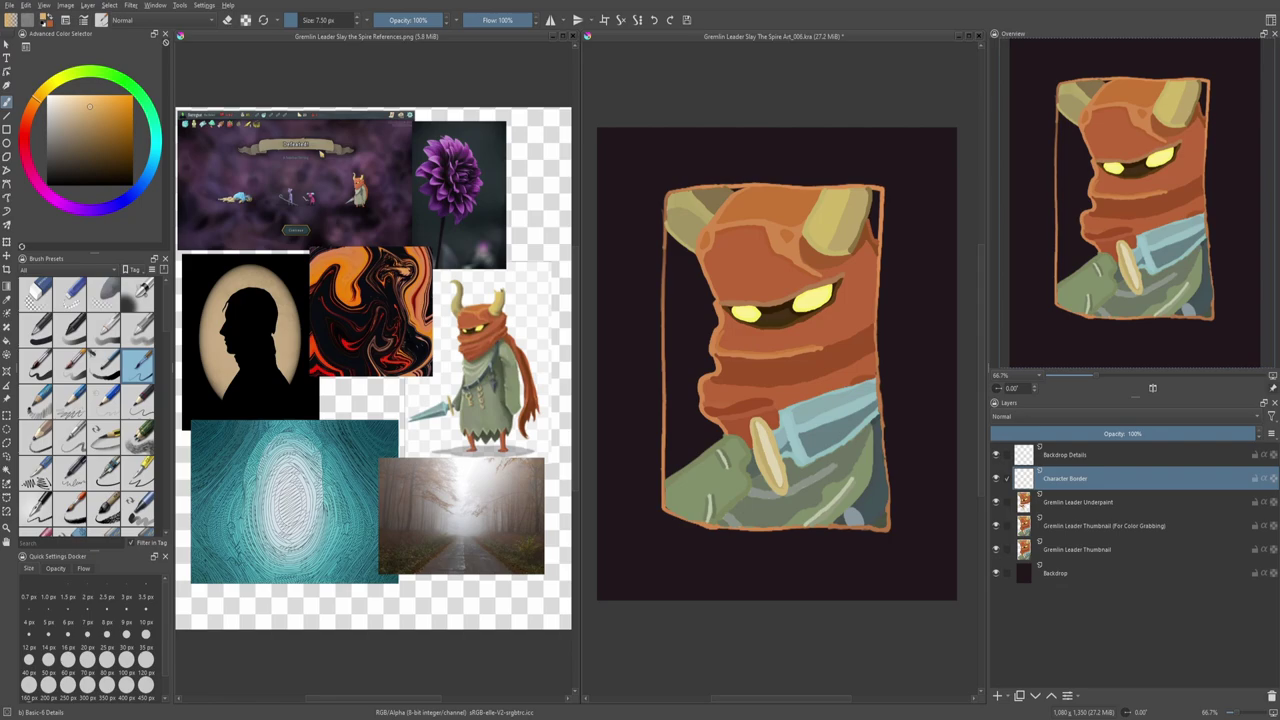
# Step: Make the Gremlin Leader Underpaint layer the active layer and view the whole painting
pyautogui.scroll(3, 777, 360)
pyautogui.press('pagedown')
pyautogui.scroll(2, 777, 360)
pyautogui.scroll(-6, 816, 357)
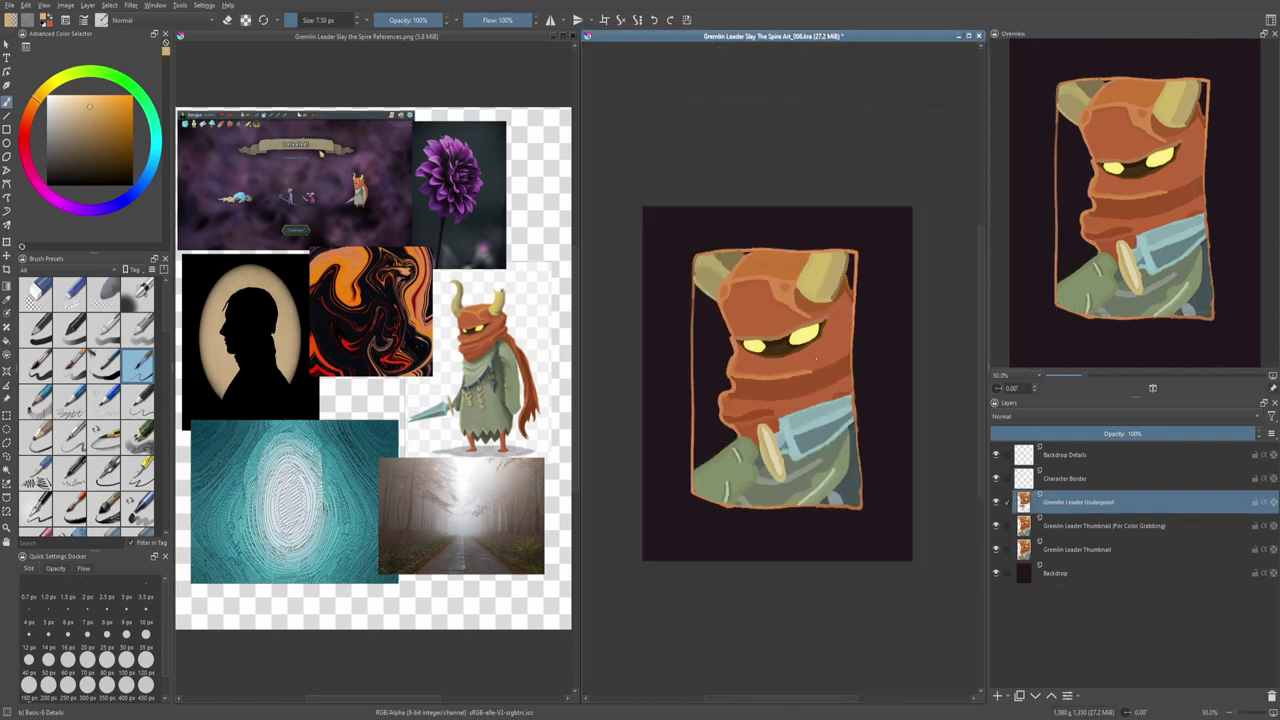
# Step: Sample the scarf's orange-red, hide the colour-grabbing thumbnail copy, and widen the painting's window beside the references
pyautogui.scroll(3, 816, 358)
pyautogui.scroll(-3, 800, 365)
pyautogui.scroll(3, 760, 375)
pyautogui.keyDown('ctrl'); pyautogui.click(735, 383); pyautogui.keyUp('ctrl')
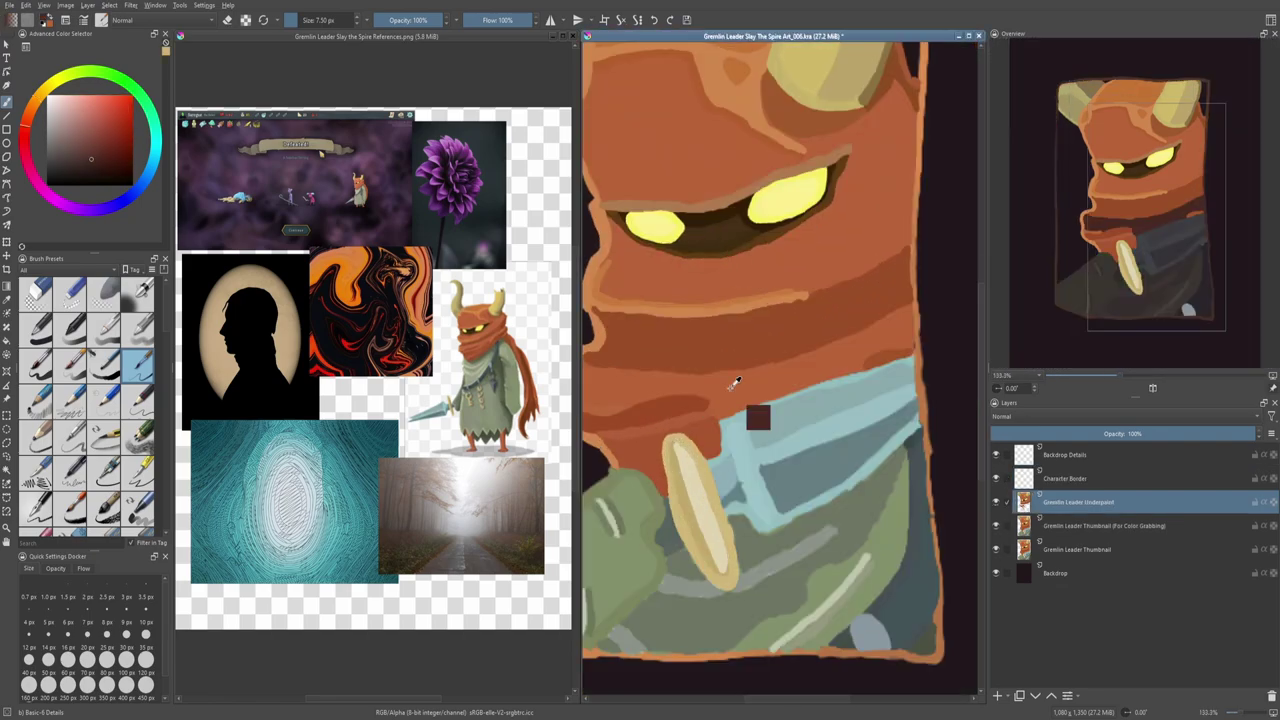
pyautogui.press('pagedown')
pyautogui.click(532, 347)
pyautogui.moveTo(532, 347); pyautogui.dragTo(978, 378)
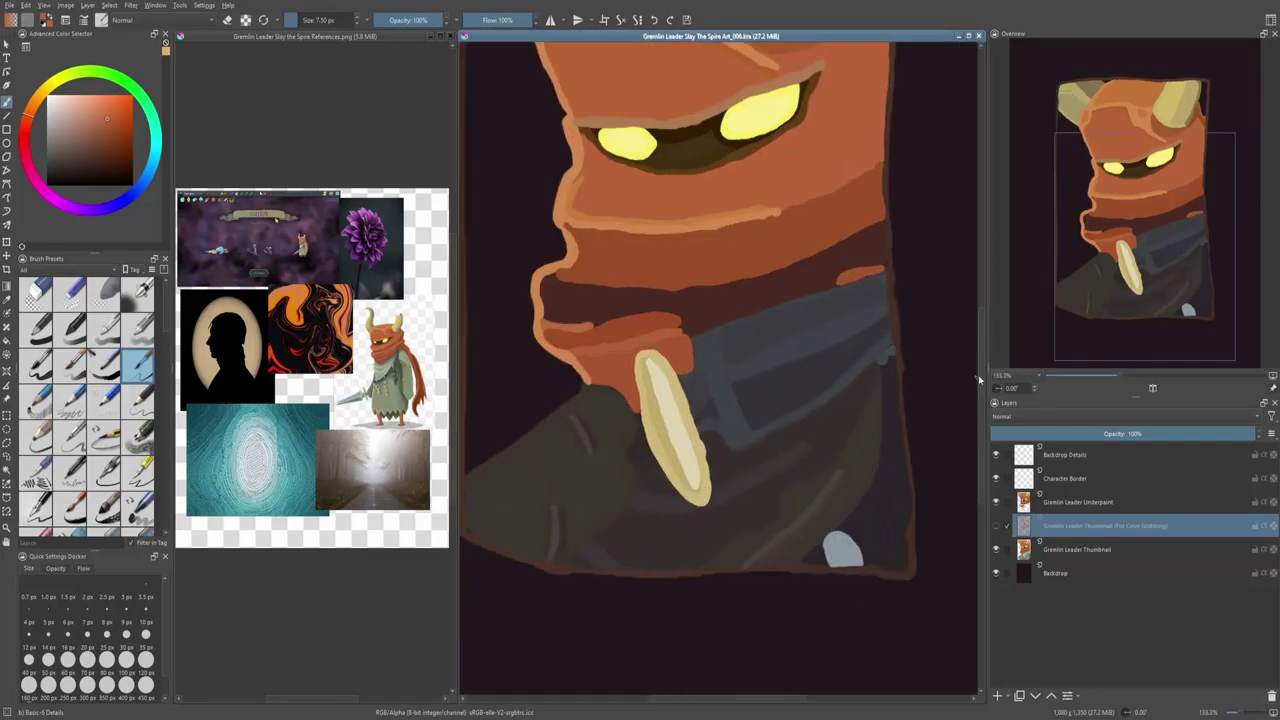
pyautogui.scroll(3, 978, 378)
pyautogui.press('pageup')
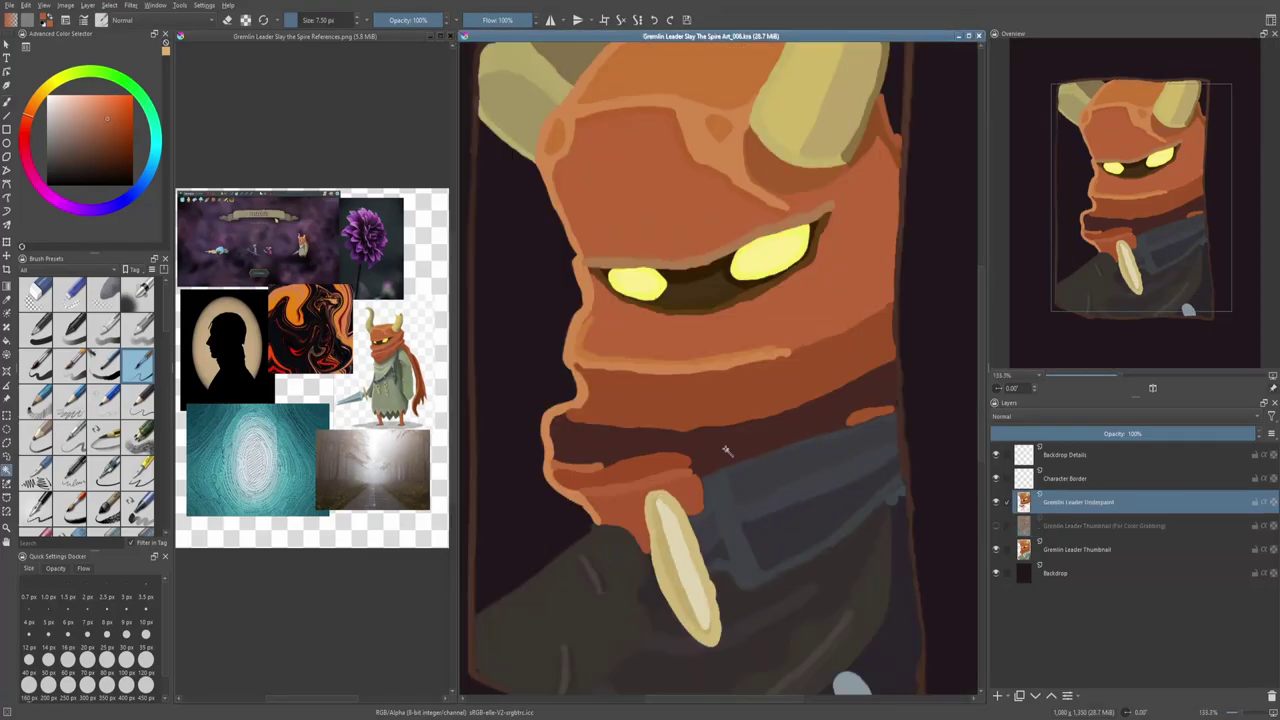
# Step: Paint orange-red strokes along the dark scarf gap above the sword, enlarging the brush to about 16 px
pyautogui.scroll(2, 801, 426)
pyautogui.click(577, 509)
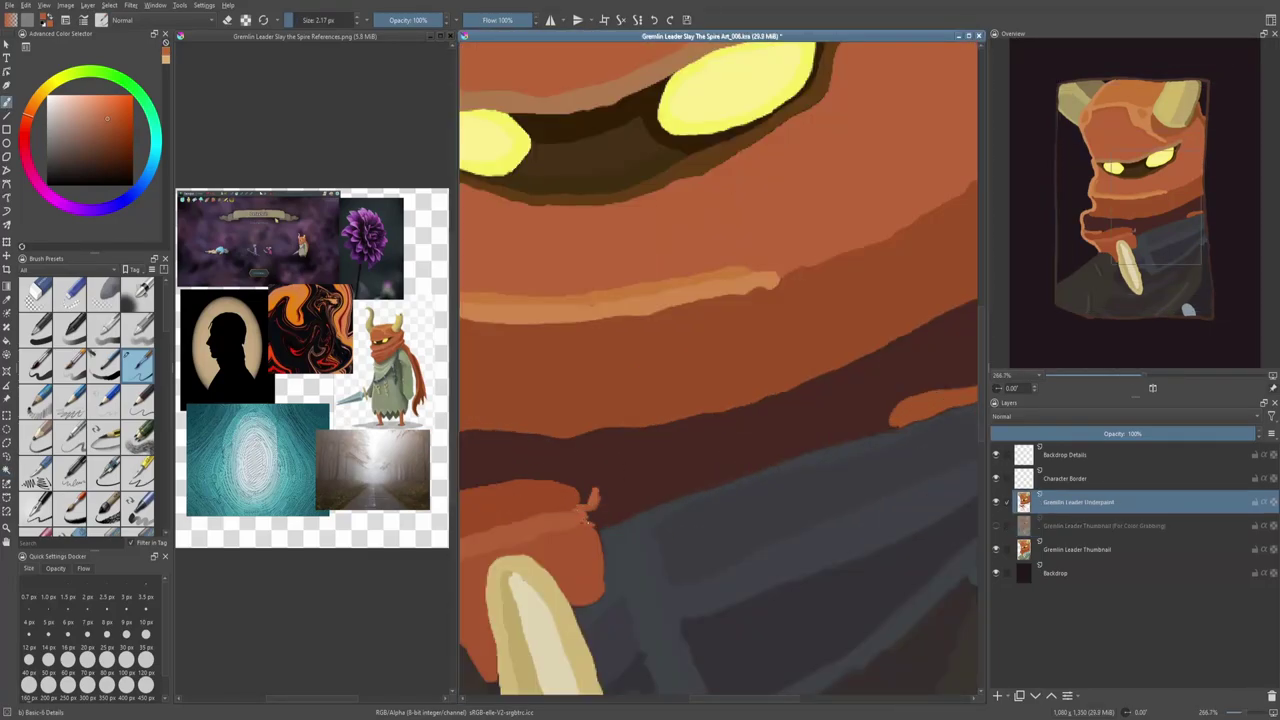
pyautogui.press(']')
pyautogui.press(']')
pyautogui.press(']')
pyautogui.press(']')
pyautogui.moveTo(588, 495)
pyautogui.mouseDown()
pyautogui.moveTo(610, 515)
pyautogui.moveTo(632, 470)
pyautogui.moveTo(745, 470)
pyautogui.mouseUp()
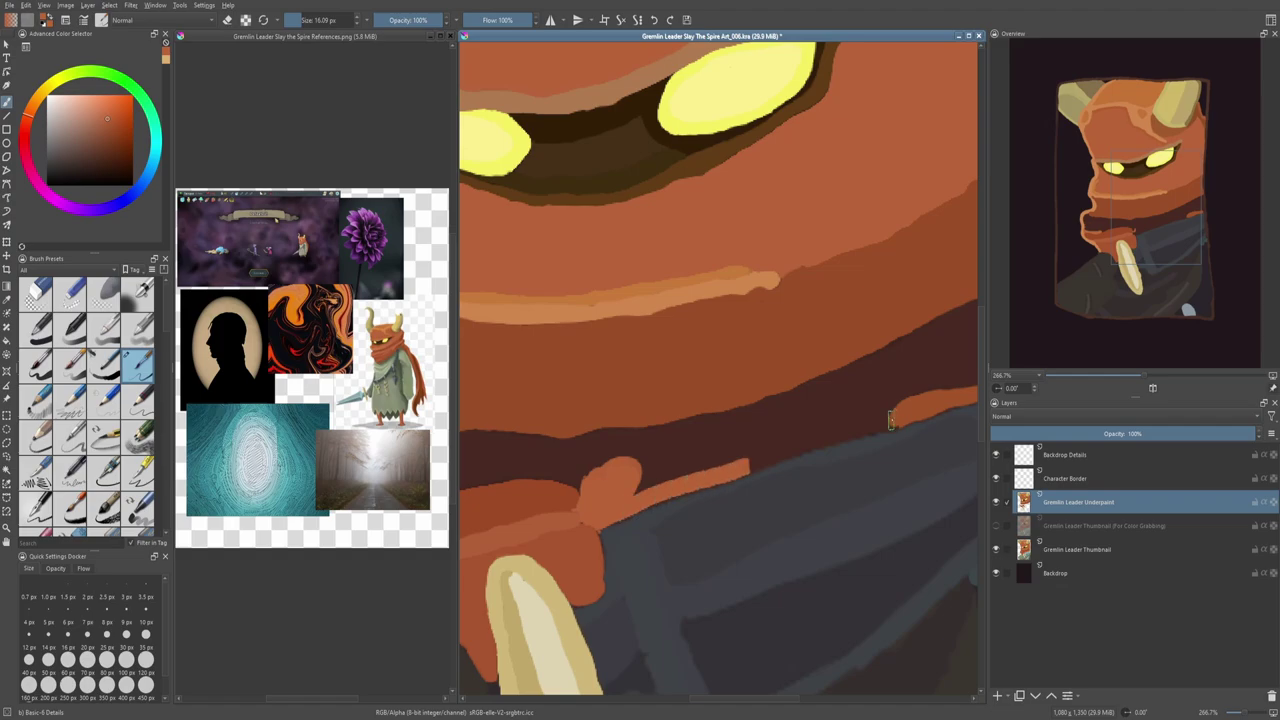
pyautogui.press('-')
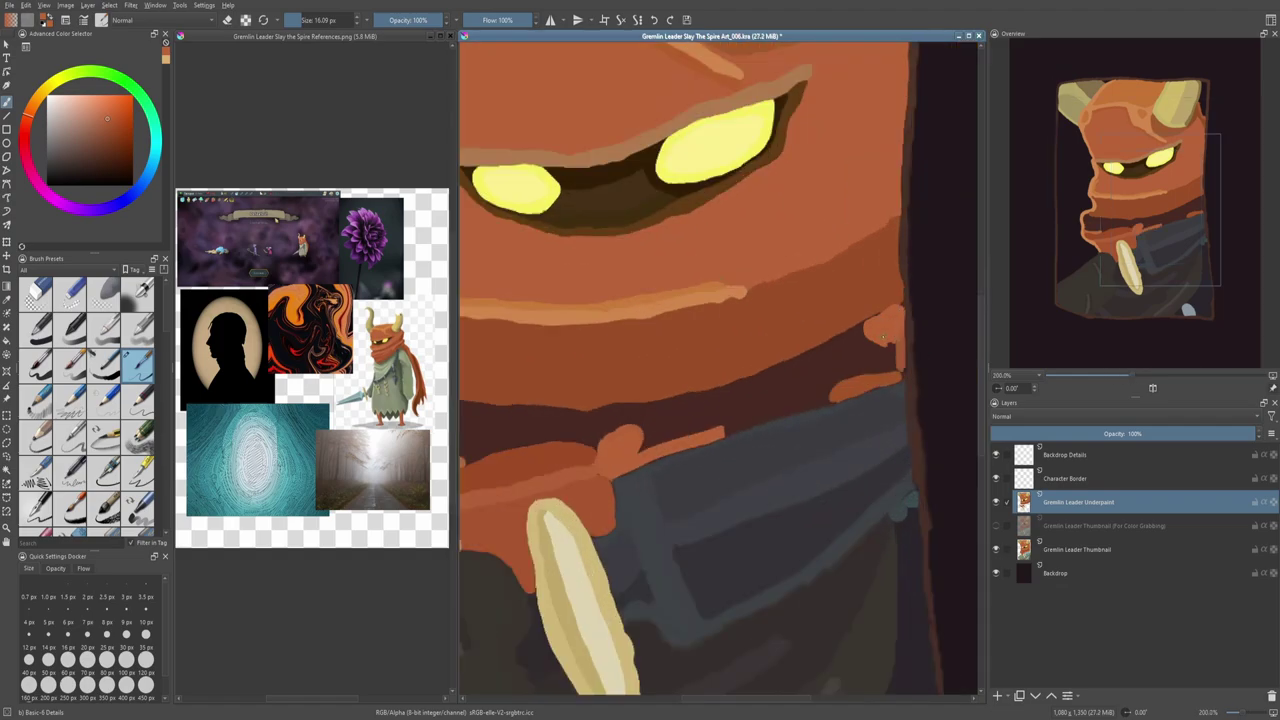
# Step: Join the two orange strokes above the sword with a much finer brush on the Underpaint layer
pyautogui.scroll(4, 810, 405)
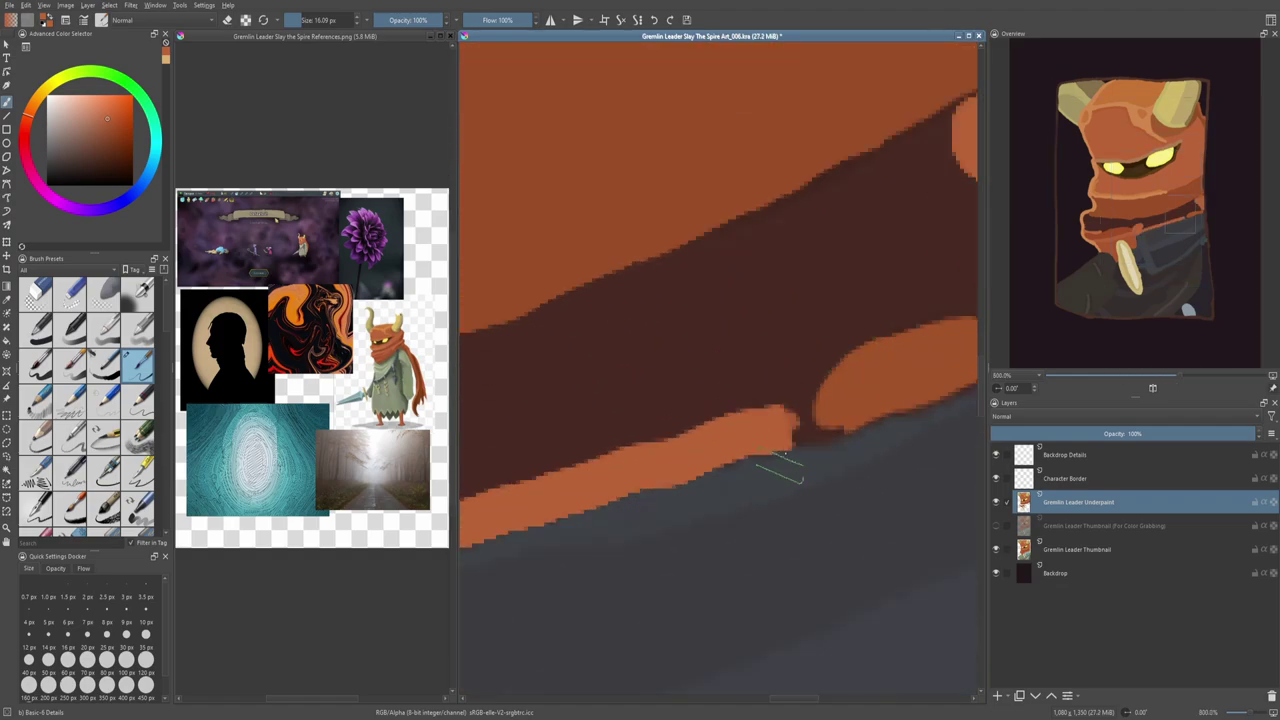
pyautogui.press('[')
pyautogui.press('[')
pyautogui.press('[')
pyautogui.press('[')
pyautogui.moveTo(820, 430)
pyautogui.mouseDown()
pyautogui.moveTo(787, 410)
pyautogui.moveTo(813, 425)
pyautogui.moveTo(842, 357)
pyautogui.moveTo(840, 432)
pyautogui.mouseUp()
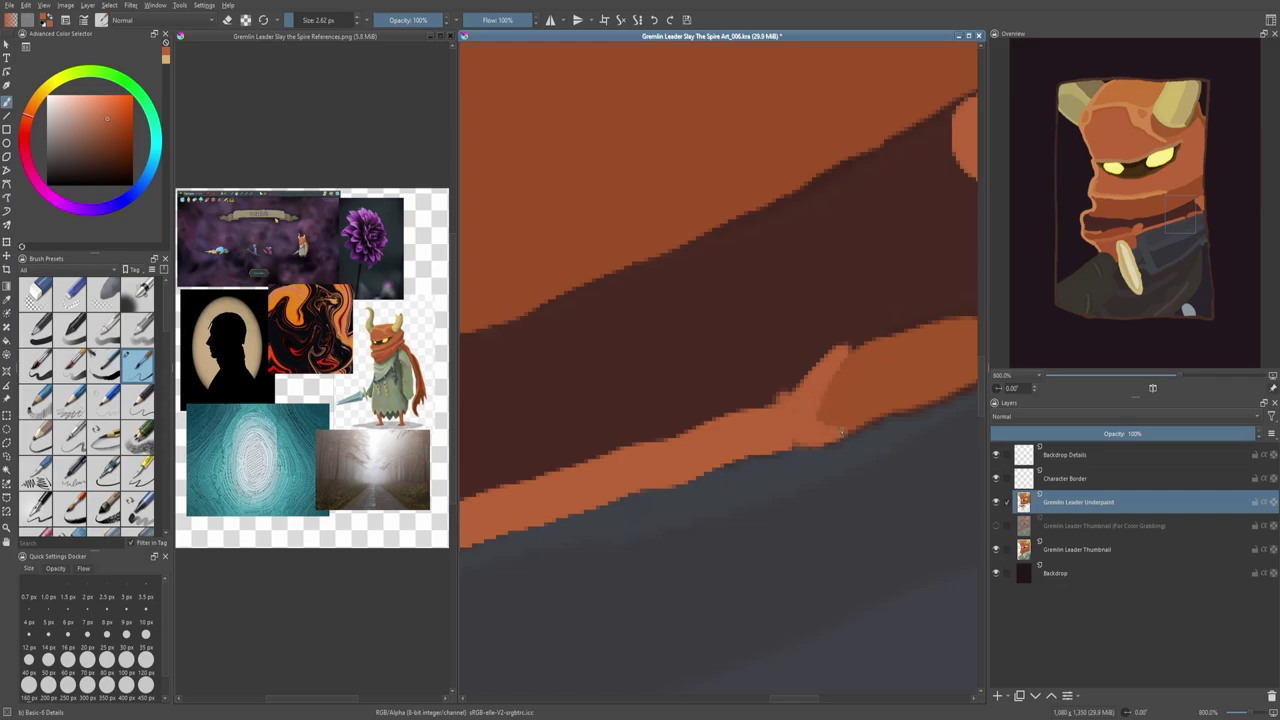
# Step: Close the remaining opening in the dark scarf band's outline and fill the band with orange-red
pyautogui.scroll(-5, 840, 432)
pyautogui.moveTo(560, 420)
pyautogui.mouseDown()
pyautogui.moveTo(800, 390)
pyautogui.moveTo(840, 370)
pyautogui.moveTo(580, 410)
pyautogui.moveTo(655, 435)
pyautogui.mouseUp()
pyautogui.hotkey('ctrl', 'shift', 'a')
pyautogui.scroll(2, 700, 420)
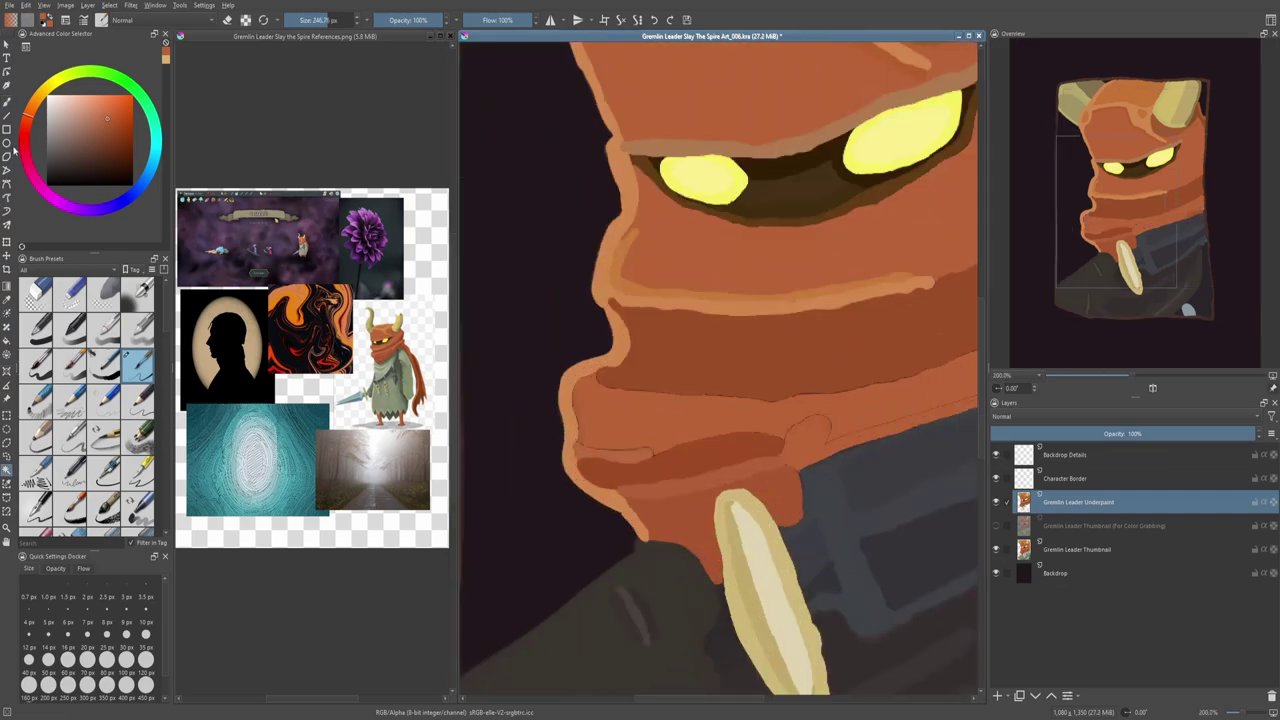
# Step: Paint over the thin dark seams around the filled scarf band, reducing the brush size for the tight spots
pyautogui.press('[')
pyautogui.press('[')
pyautogui.press('[')
pyautogui.press('[')
pyautogui.press('[')
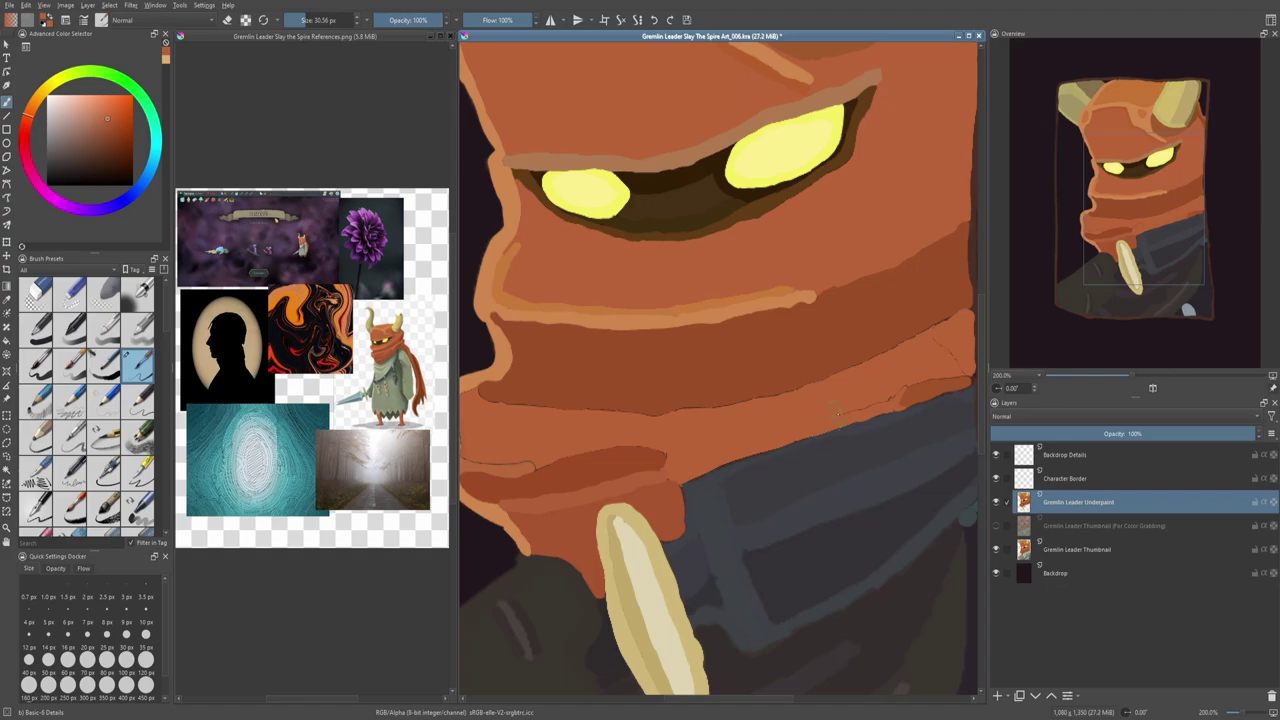
pyautogui.scroll(-2, 907, 378)
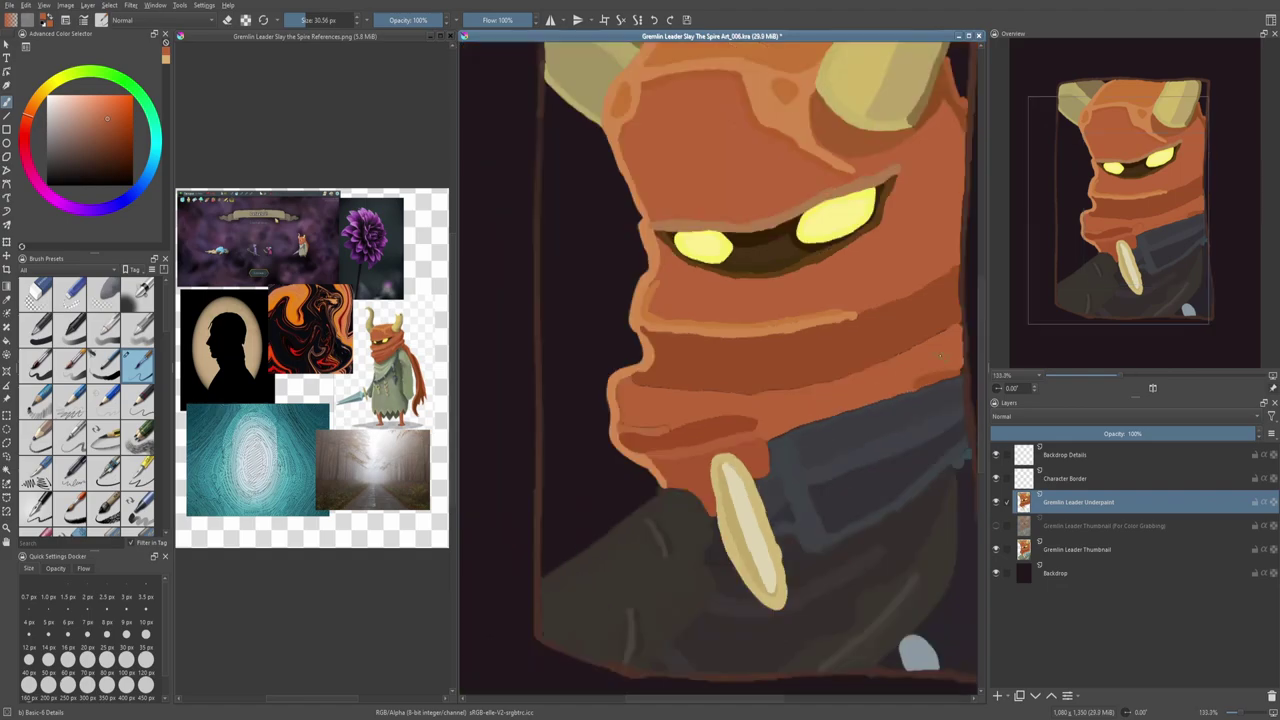
pyautogui.scroll(3, 800, 470)
pyautogui.press('[')
pyautogui.press('[')
pyautogui.press('[')
pyautogui.press('[')
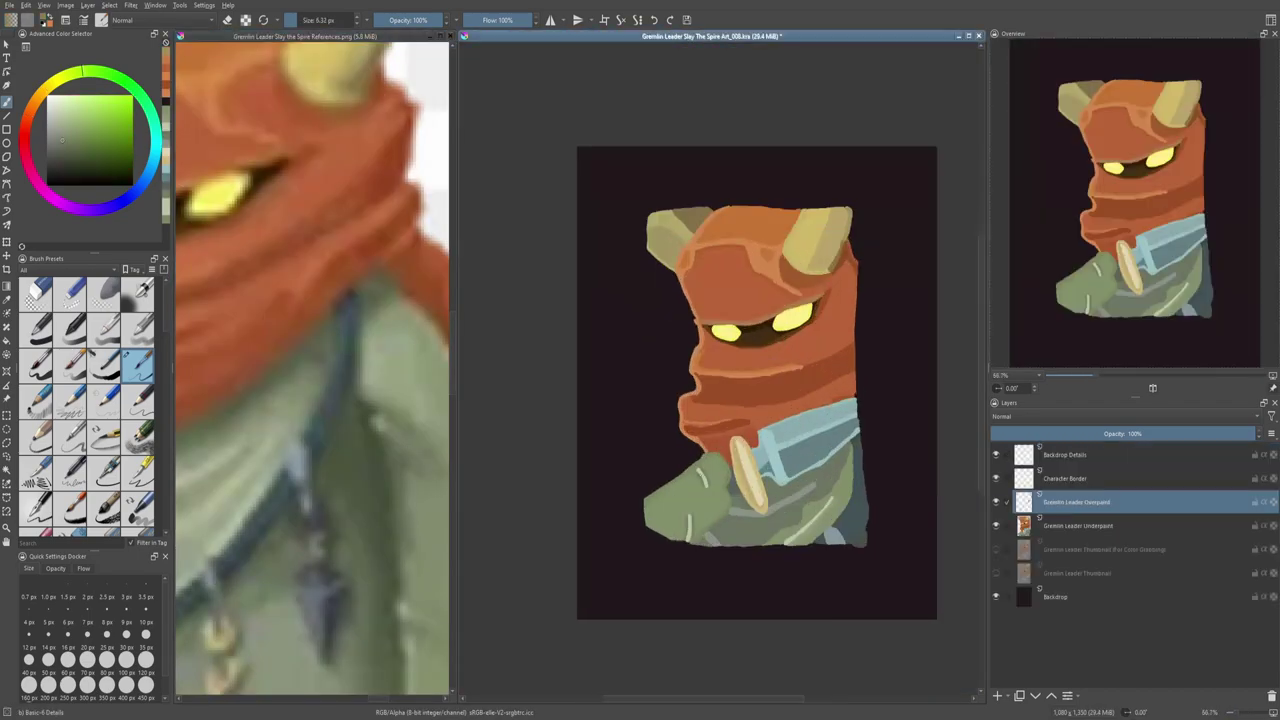
# Step: Cover the light crease marks on the green sleeve beside the sword handle on the Overpaint layer
pyautogui.scroll(5, 700, 470)
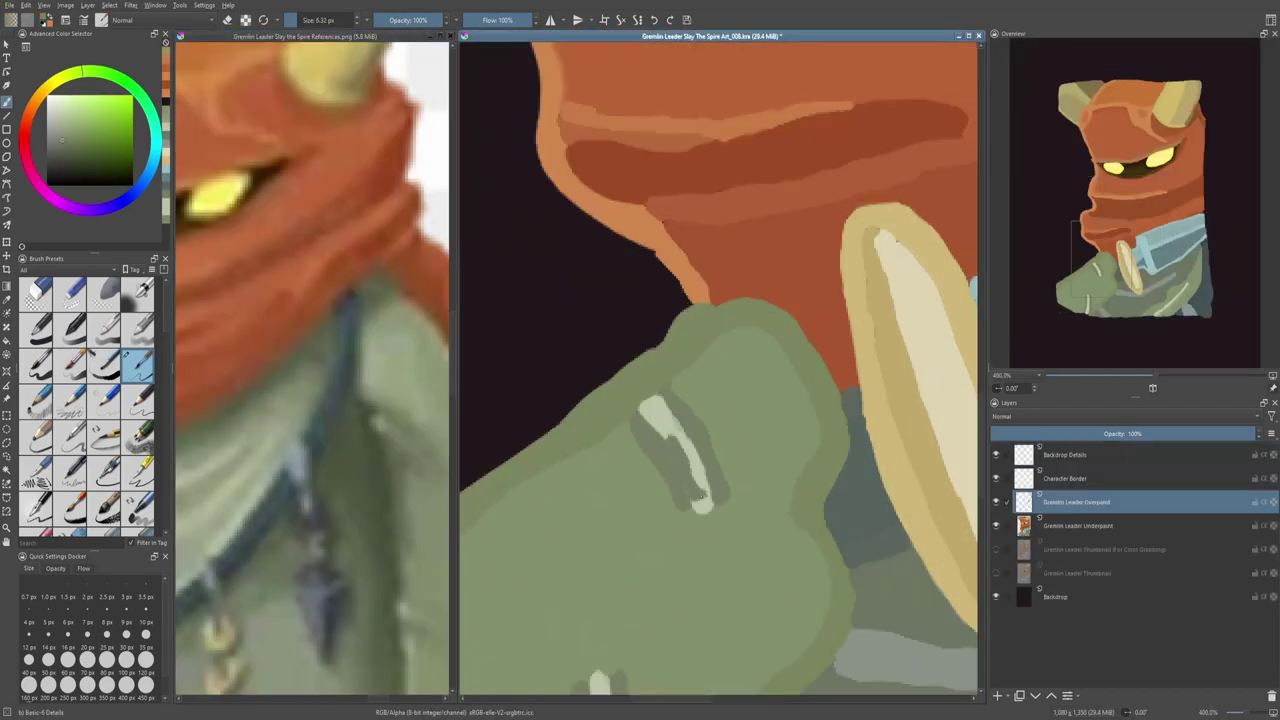
pyautogui.hotkey('ctrl', 'z')
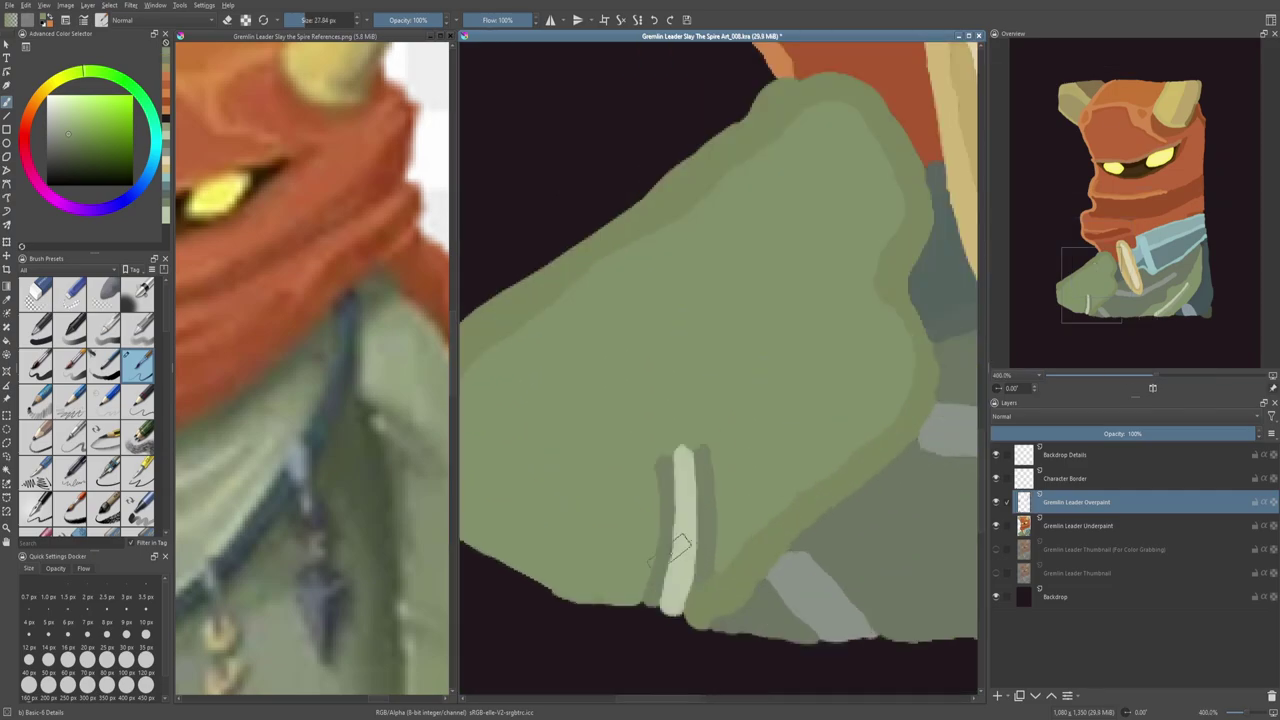
pyautogui.hotkey('ctrl', 'z')
pyautogui.hotkey('ctrl', 'z')
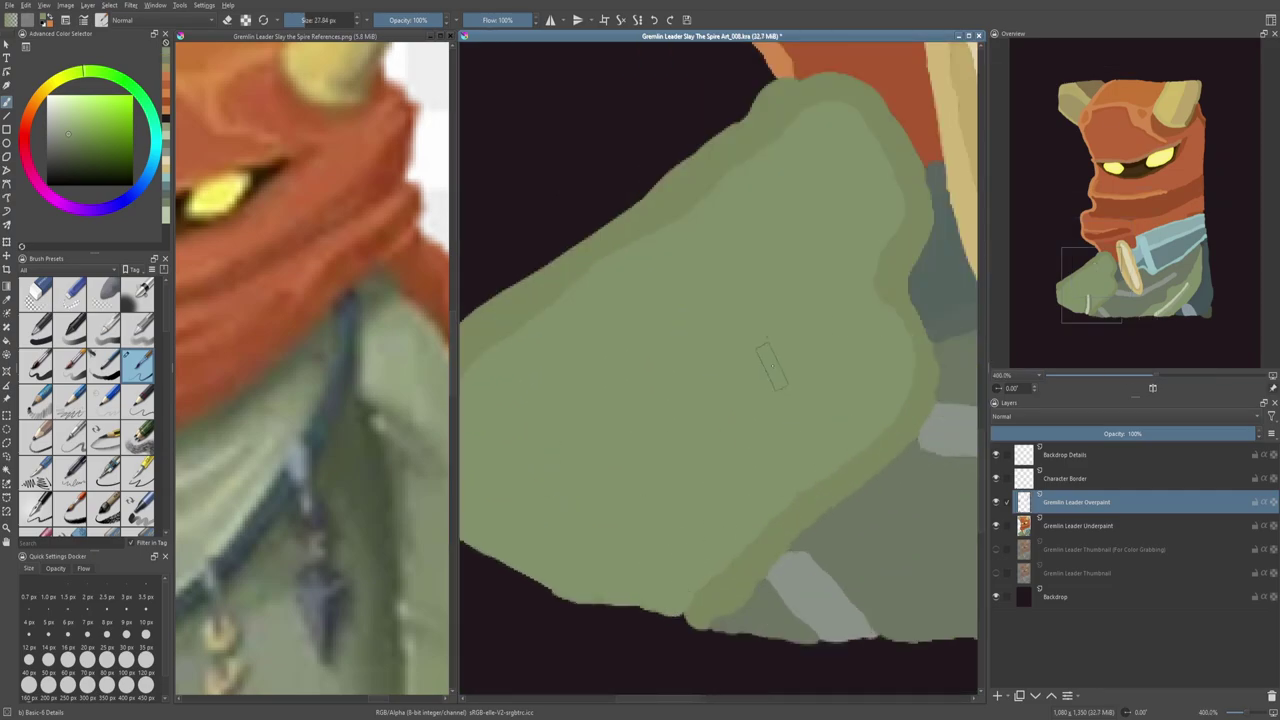
pyautogui.press('2')
pyautogui.scroll(4, 752, 388)
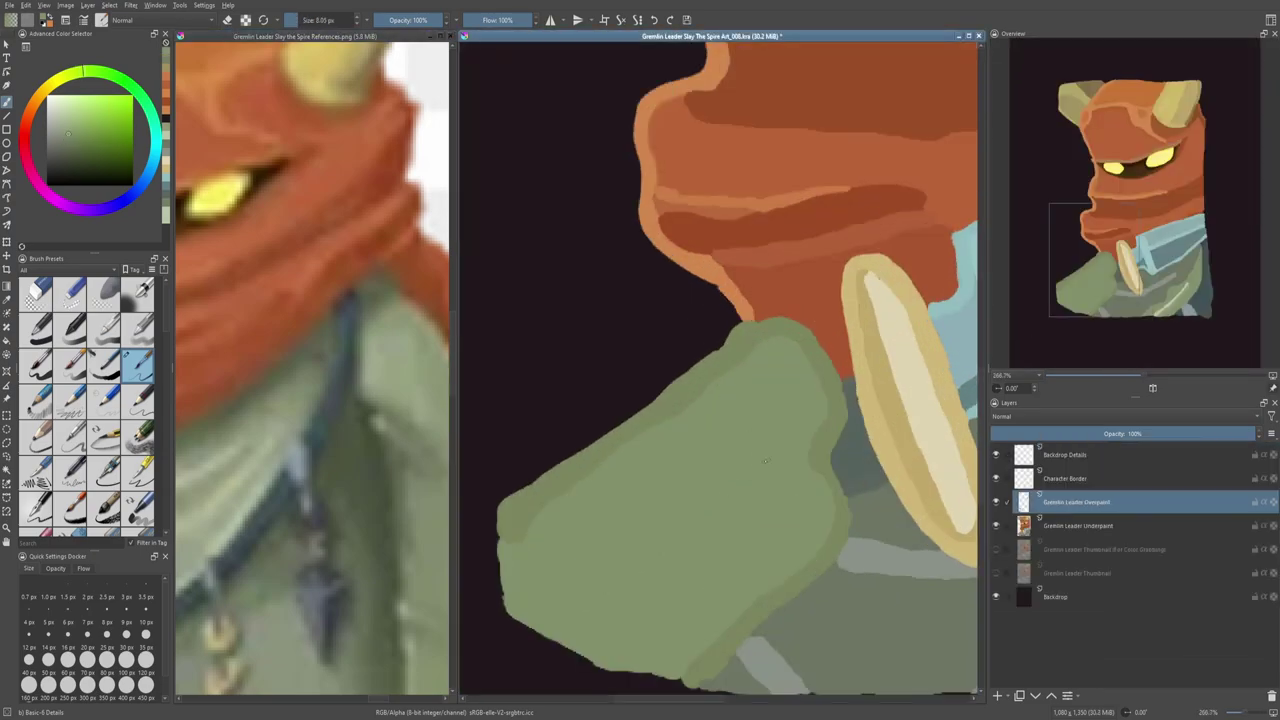
pyautogui.moveTo(731, 375); pyautogui.dragTo(716, 435)
pyautogui.hotkey('ctrl', 'Tab')
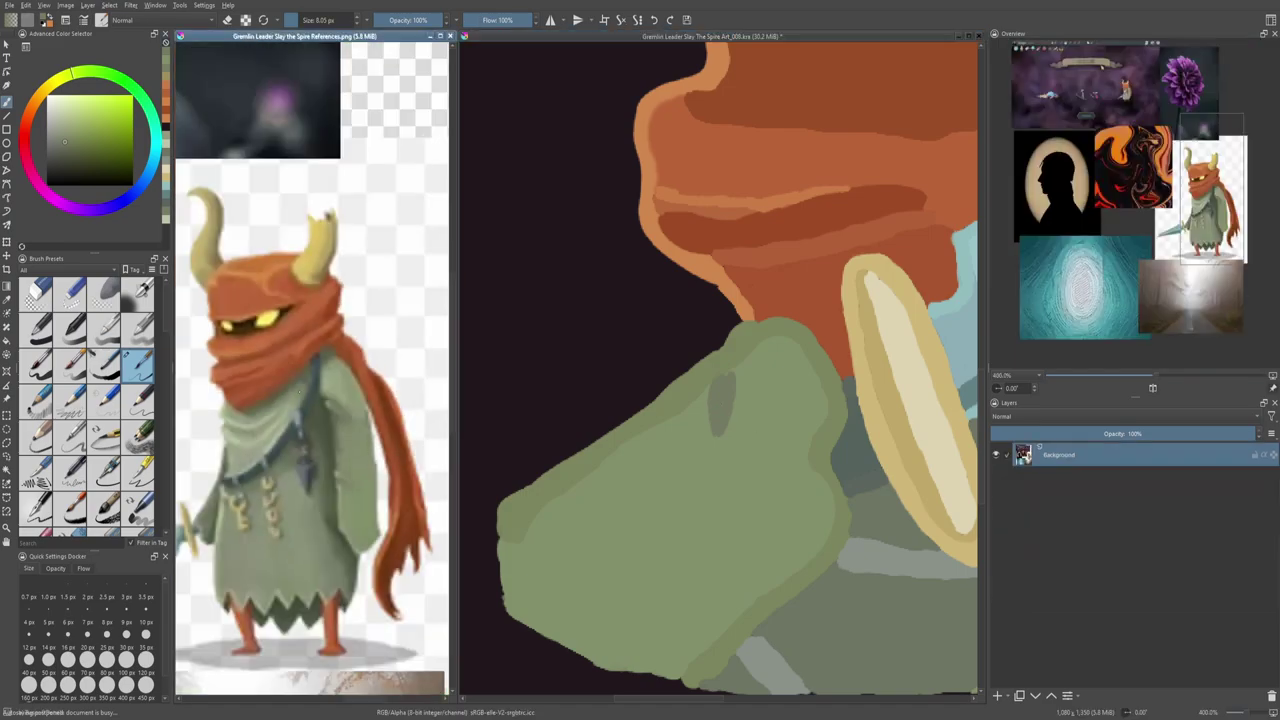
pyautogui.hotkey('ctrl', 'Tab')
pyautogui.hotkey('ctrl', 'z')
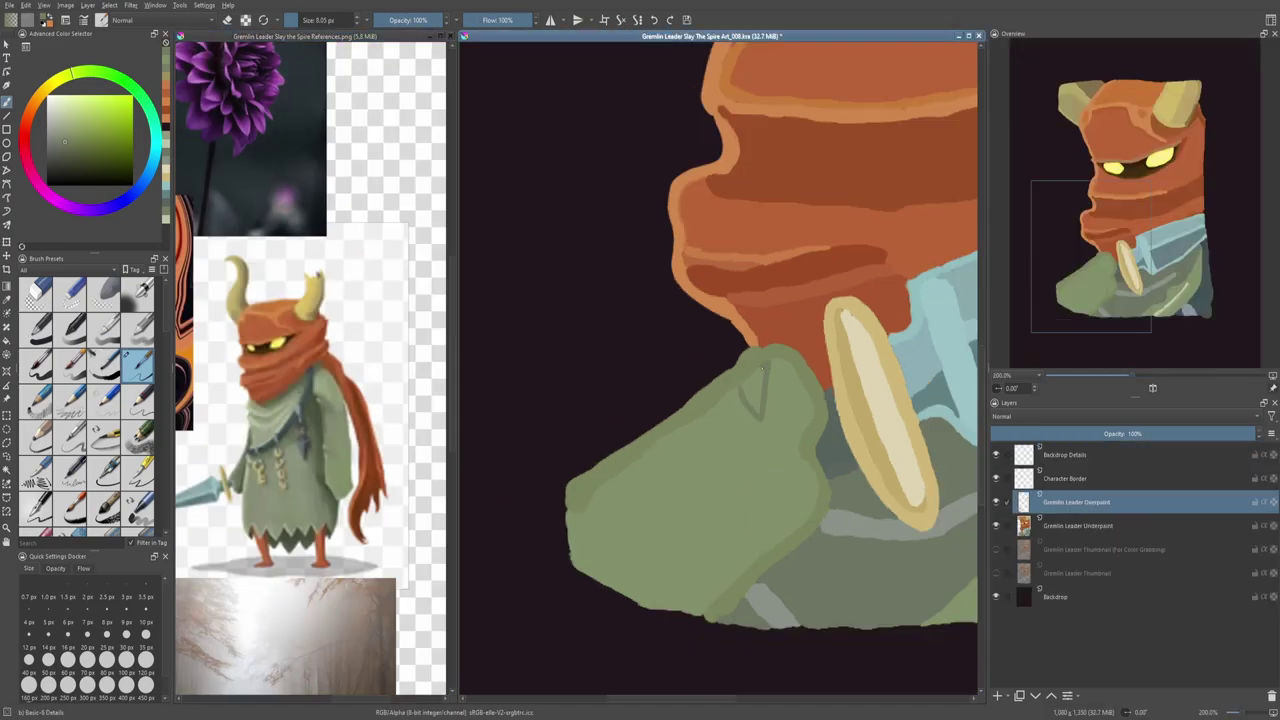
# Step: Paint dark grey-green fold marks below the sleeve's upper edge, checking their shape against the reference character
pyautogui.moveTo(660, 456); pyautogui.dragTo(656, 450)
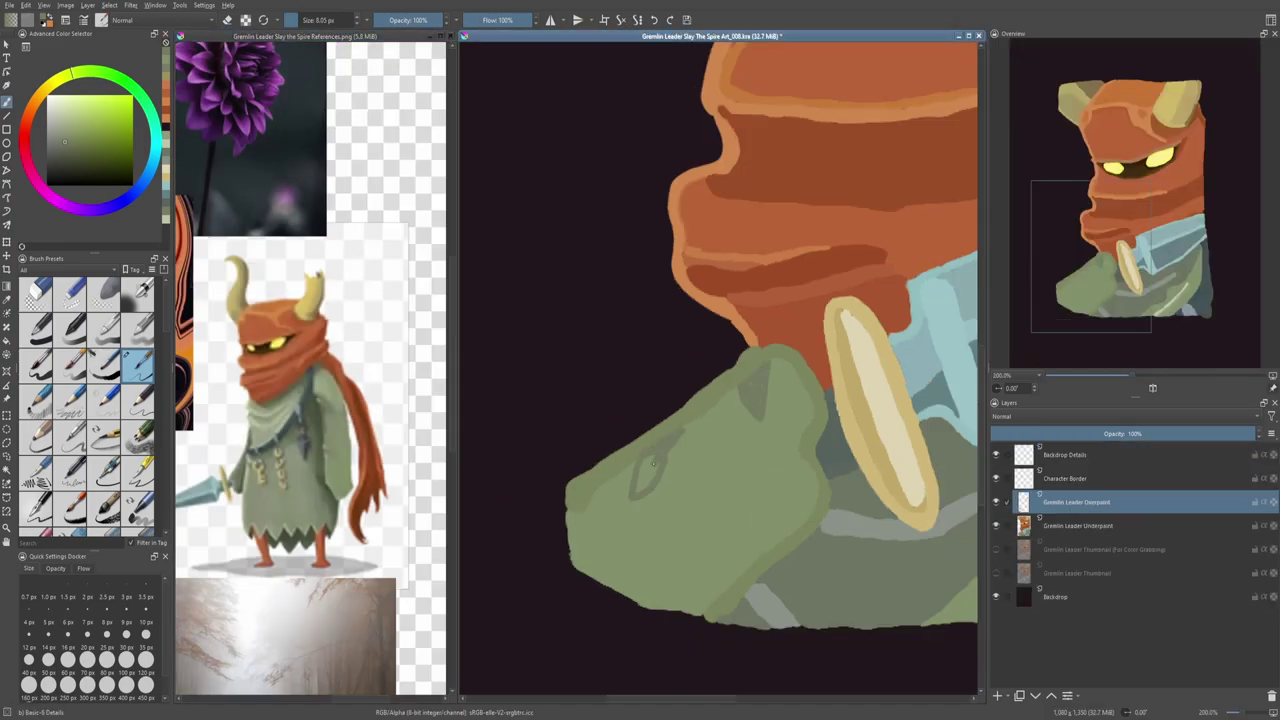
pyautogui.hotkey('ctrl', 'z')
pyautogui.hotkey('ctrl', 'Tab')
pyautogui.hotkey('ctrl', 'Tab')
pyautogui.hotkey('ctrl', 'Tab')
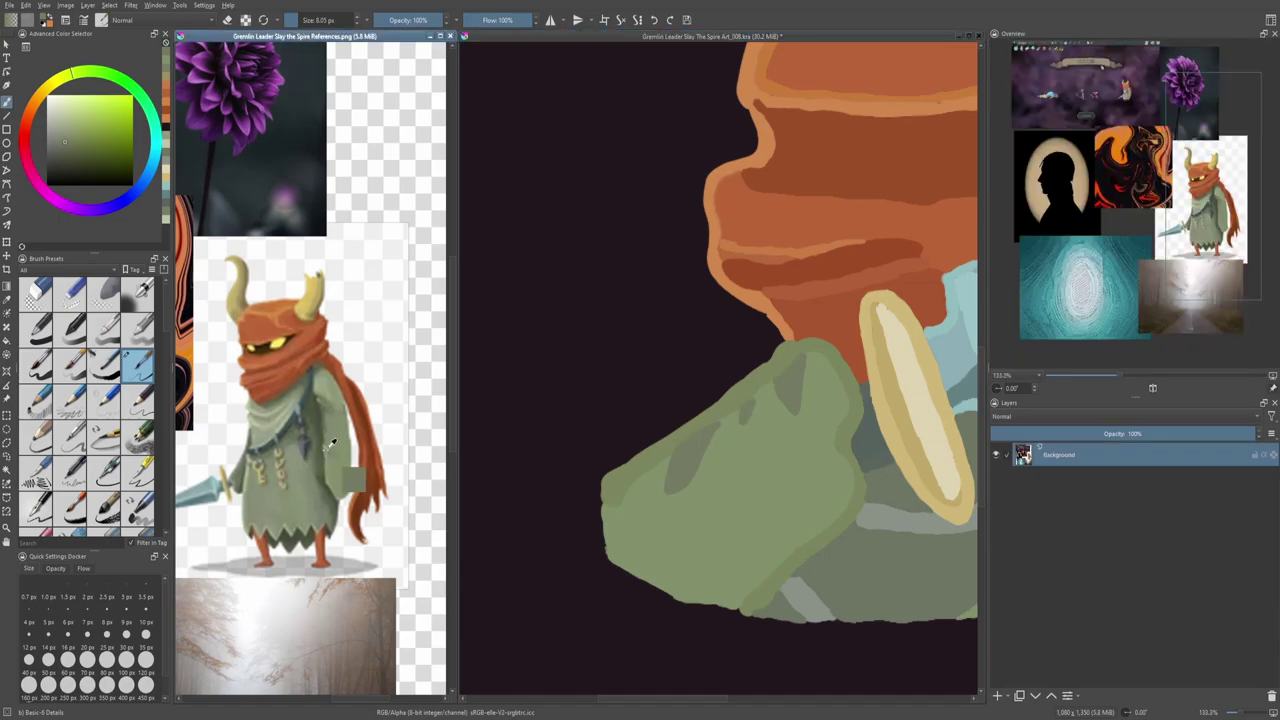
# Step: Add light green highlights at the tips of the sleeve folds, comparing them with the reference character
pyautogui.hotkey('ctrl', 'Tab')
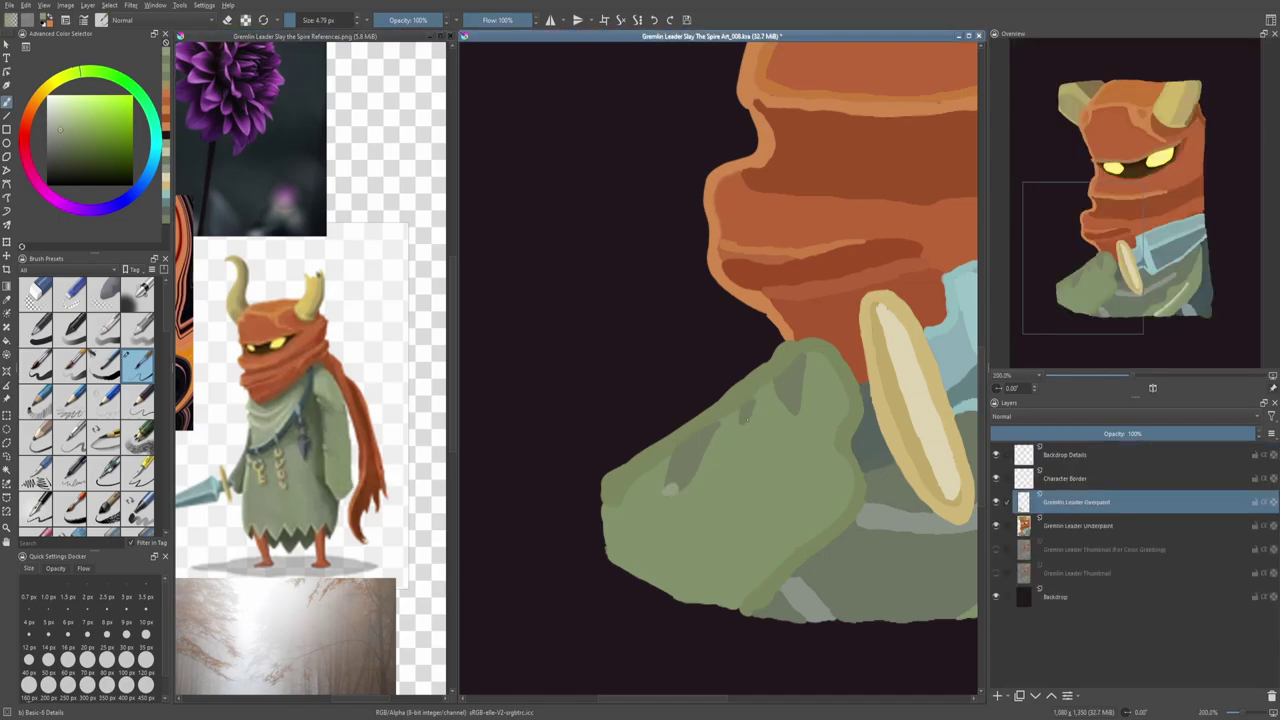
pyautogui.hotkey('ctrl', 'Tab')
pyautogui.hotkey('ctrl', 'Tab')
pyautogui.press('2')
pyautogui.press('+')
pyautogui.hotkey('ctrl', 'Tab')
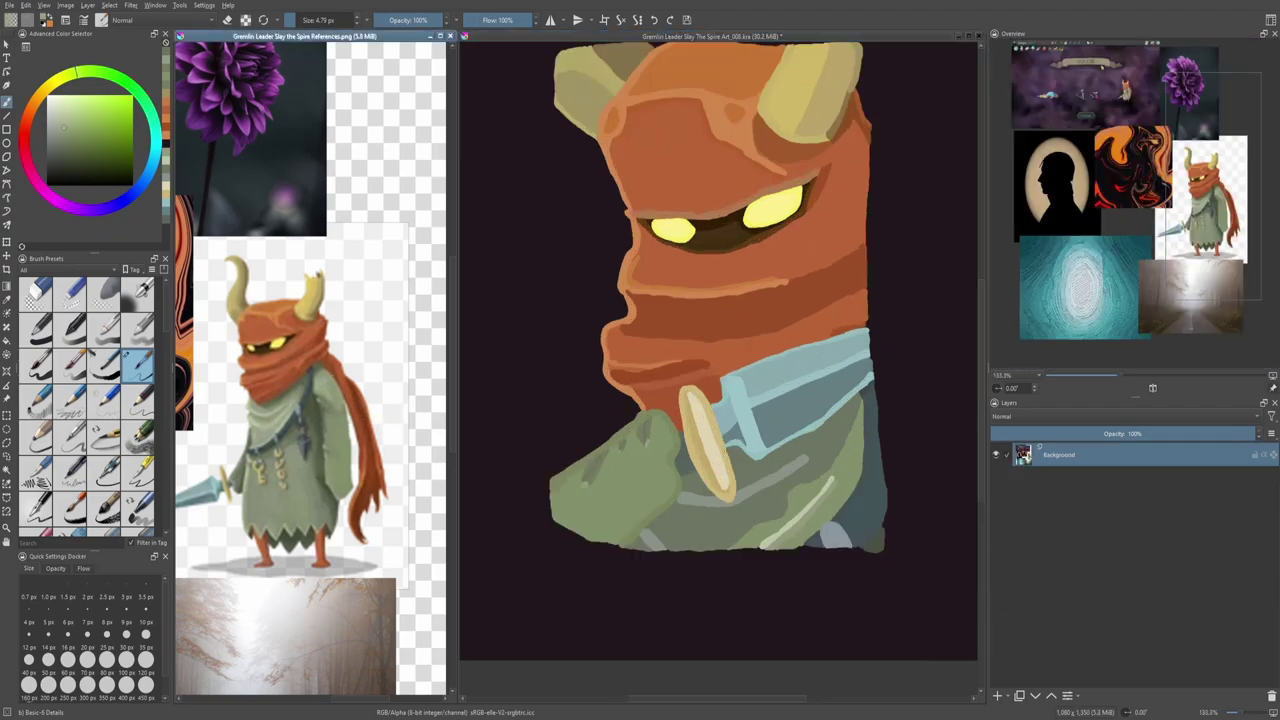
pyautogui.hotkey('ctrl', 'Tab')
# Step: Compare the painting with and without the Overpaint layer by removing and restoring it
pyautogui.hotkey('shift', 'Delete')
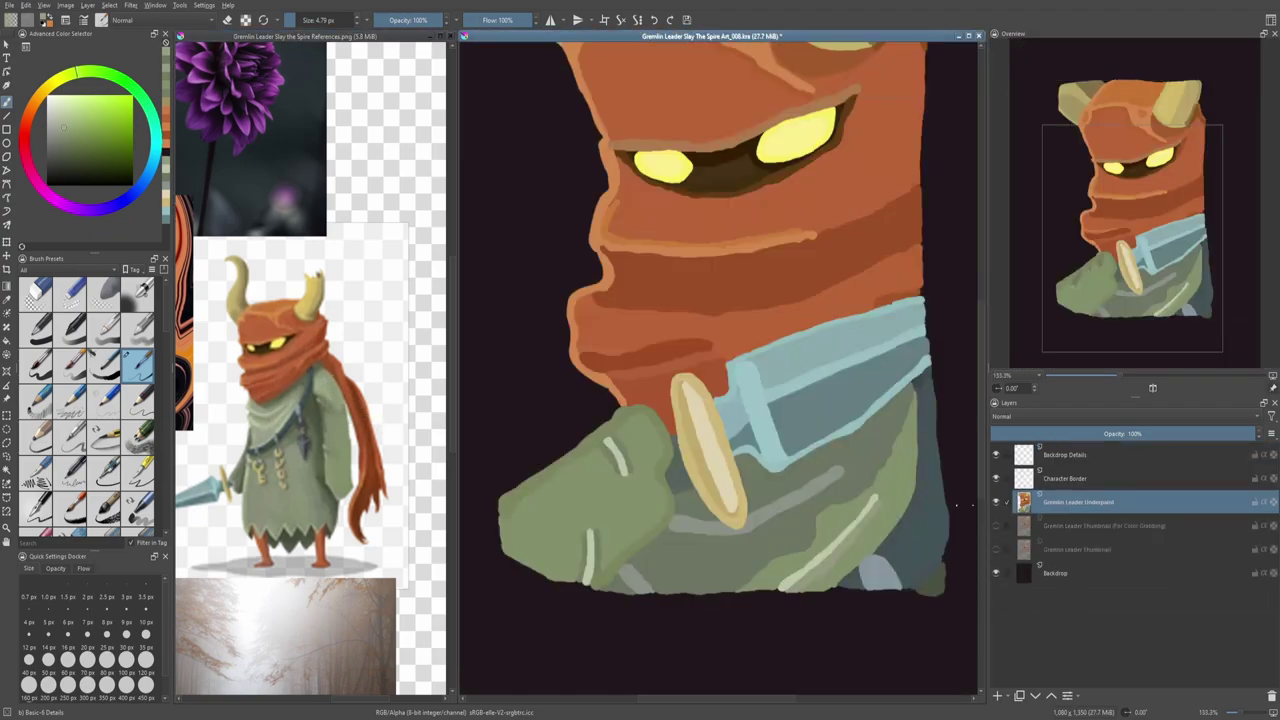
pyautogui.press('2')
pyautogui.press('Insert')
pyautogui.press('+')
pyautogui.press('1')
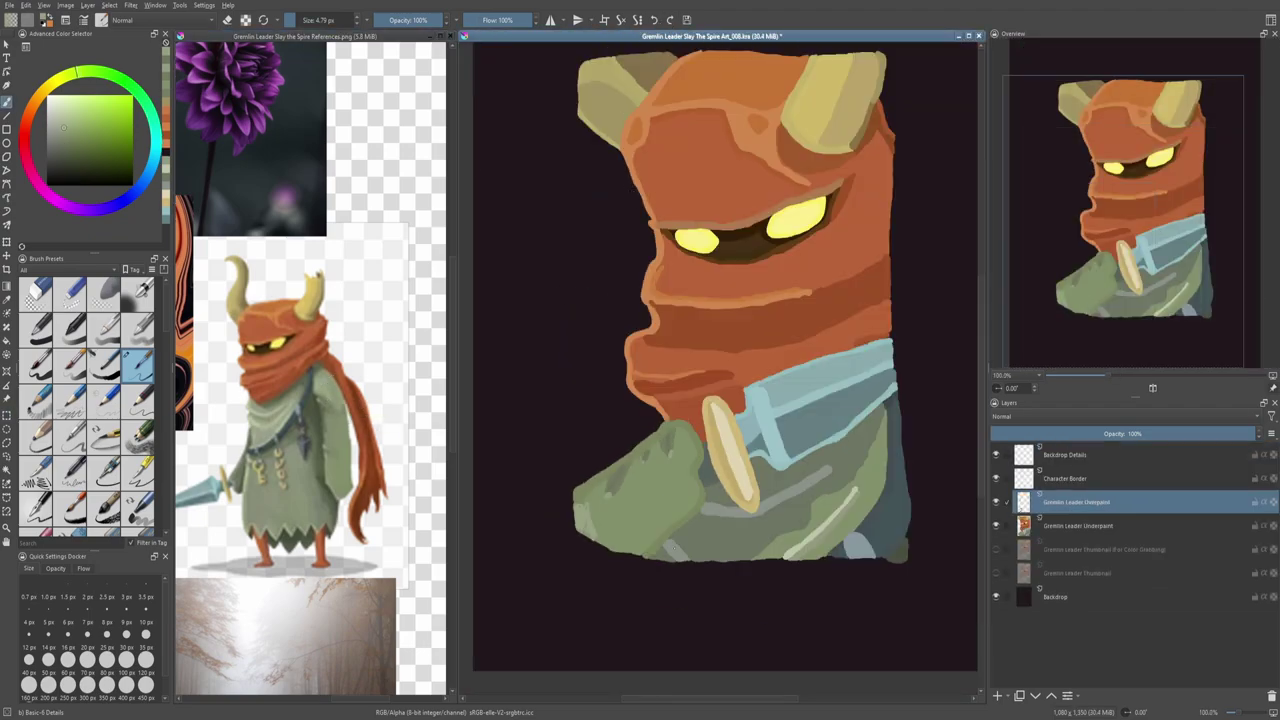
# Step: Paint a pale green patch on the sleeve's outer end and soften the transition into the darker green around it
pyautogui.scroll(3, 650, 525)
pyautogui.moveTo(523, 500); pyautogui.dragTo(560, 500)
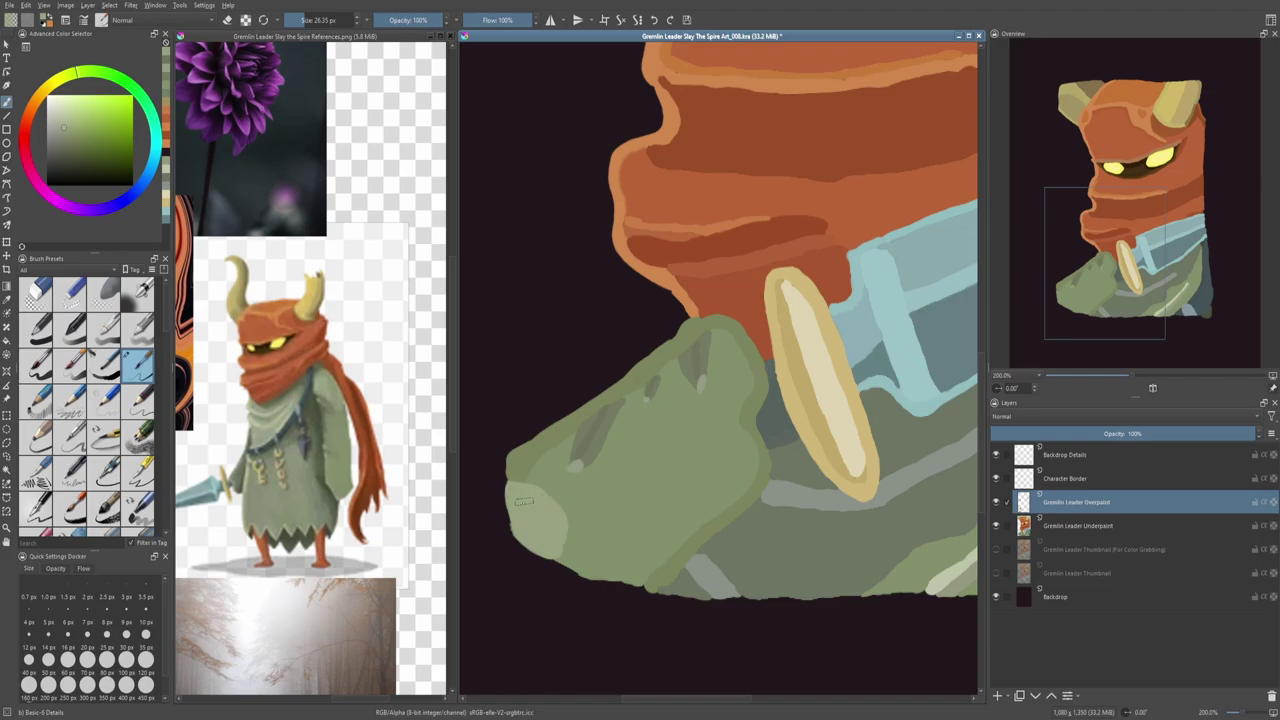
pyautogui.press('2')
pyautogui.scroll(3, 505, 575)
pyautogui.moveTo(530, 575)
pyautogui.mouseDown()
pyautogui.moveTo(505, 575)
pyautogui.moveTo(512, 584)
pyautogui.moveTo(587, 532)
pyautogui.moveTo(620, 580)
pyautogui.mouseUp()
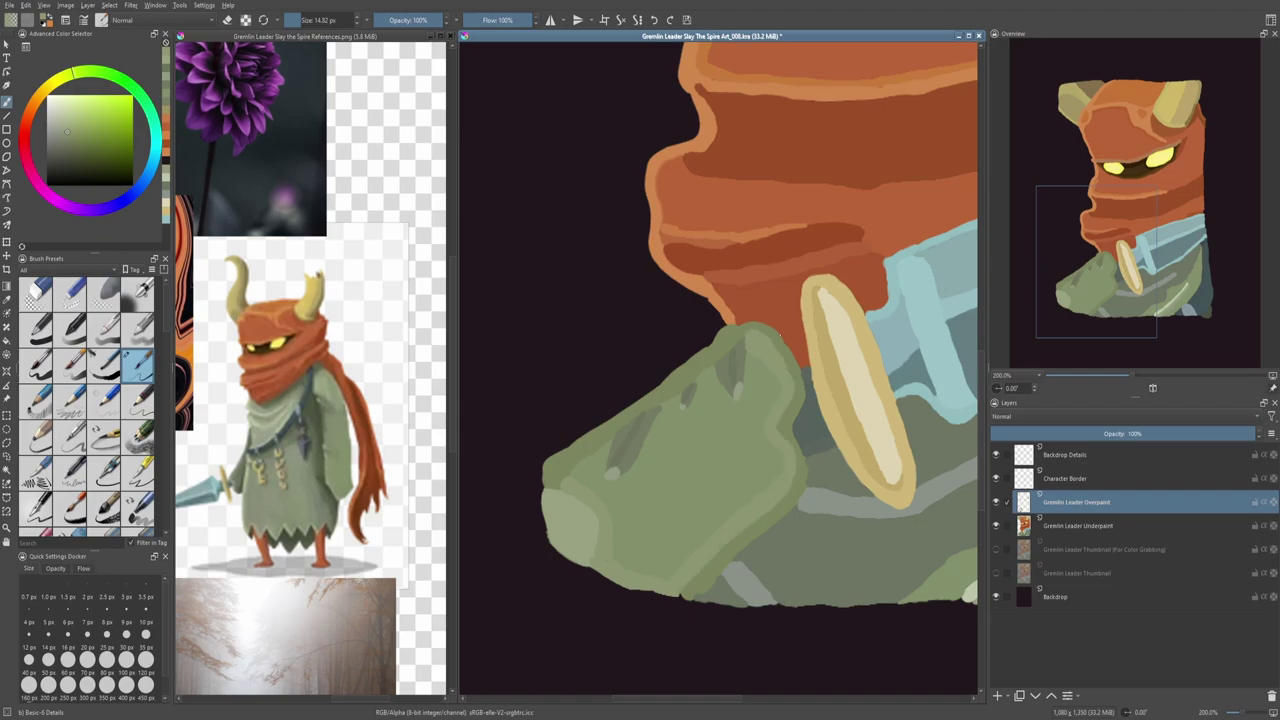
# Step: Trim the cloak's uneven bottom edge with the sampled backdrop colour, and sample the lower right corner's dark green
pyautogui.keyDown('ctrl'); pyautogui.click(735, 328); pyautogui.keyUp('ctrl')
pyautogui.keyDown('ctrl'); pyautogui.click(718, 326); pyautogui.keyUp('ctrl')
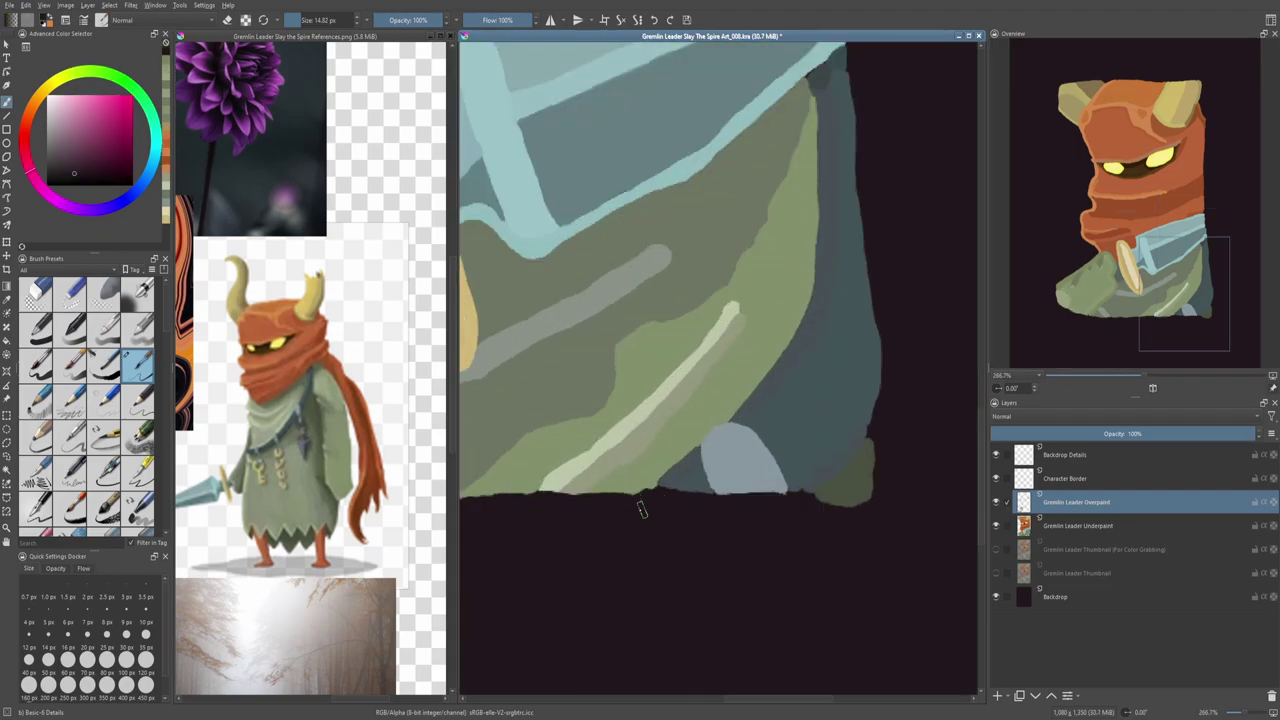
pyautogui.moveTo(641, 510)
pyautogui.mouseDown()
pyautogui.moveTo(808, 499)
pyautogui.moveTo(867, 514)
pyautogui.moveTo(881, 466)
pyautogui.mouseUp()
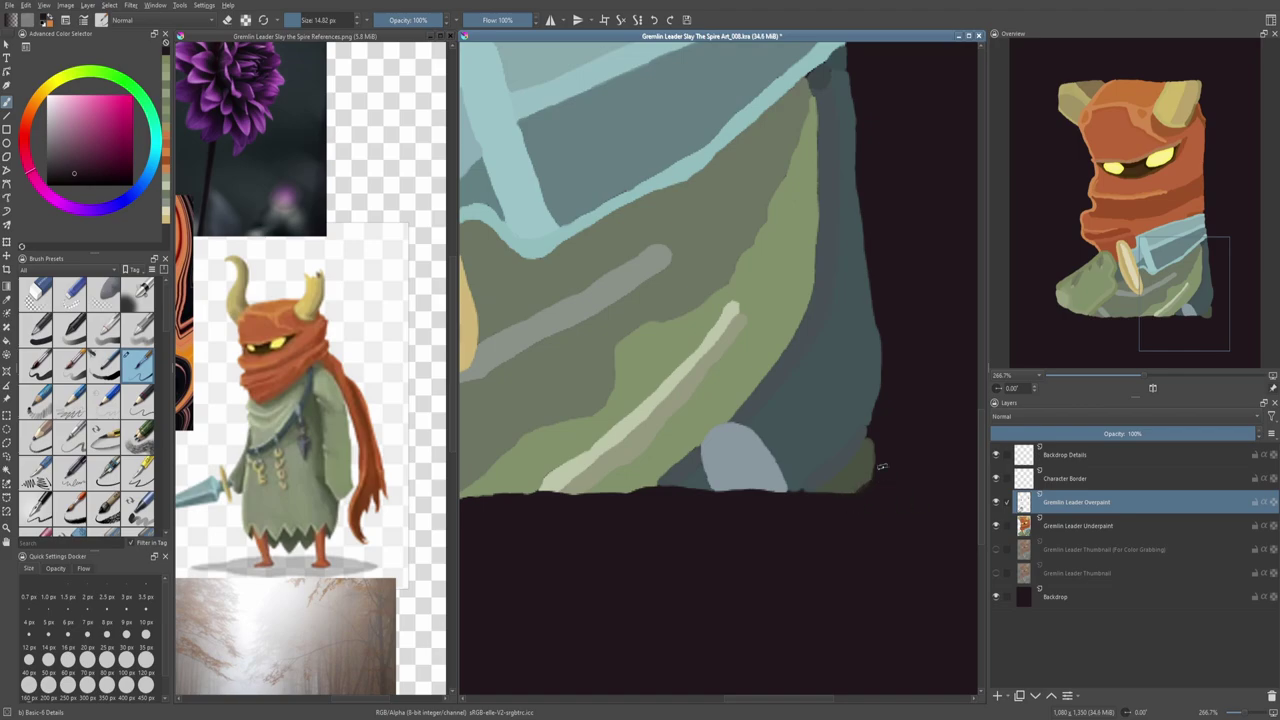
pyautogui.scroll(4, 880, 440)
pyautogui.press('[')
pyautogui.keyDown('ctrl'); pyautogui.click(869, 541); pyautogui.keyUp('ctrl')
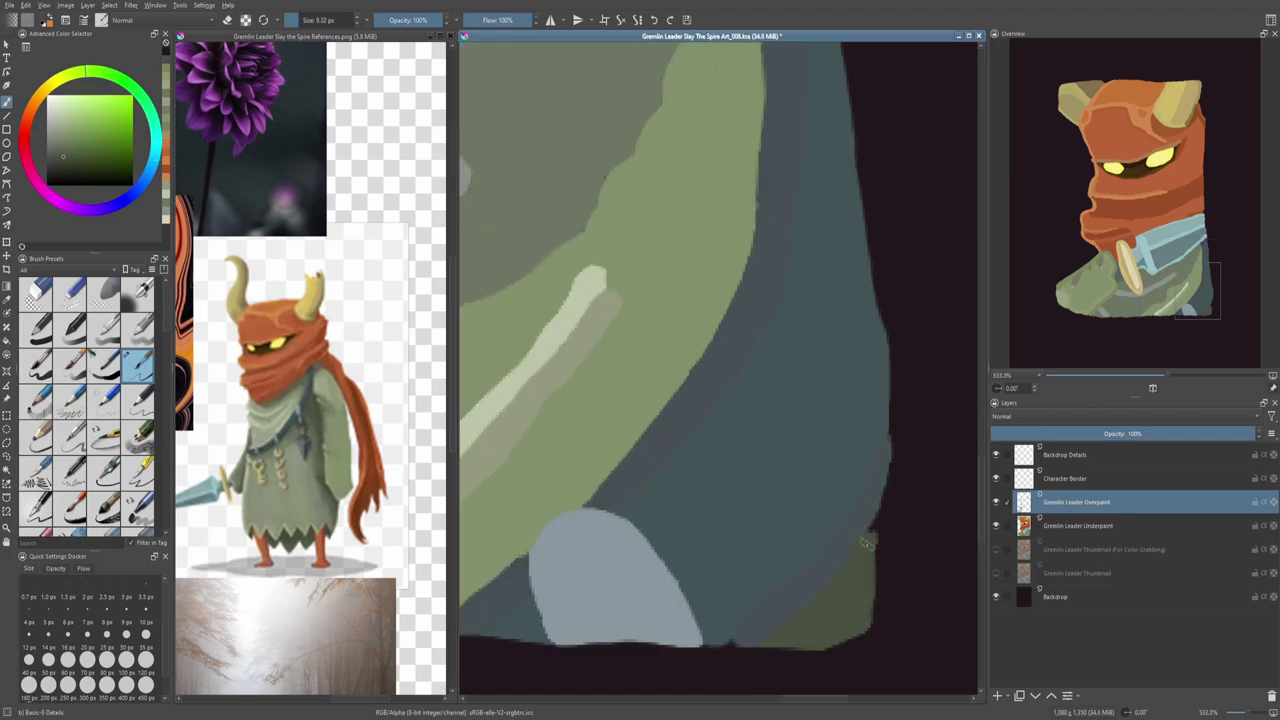
# Step: Highlight the ridge below the sleeve's upper edge in light green and extend the dark folds over their pale tips
pyautogui.scroll(-8, 890, 507)
pyautogui.scroll(8, 594, 508)
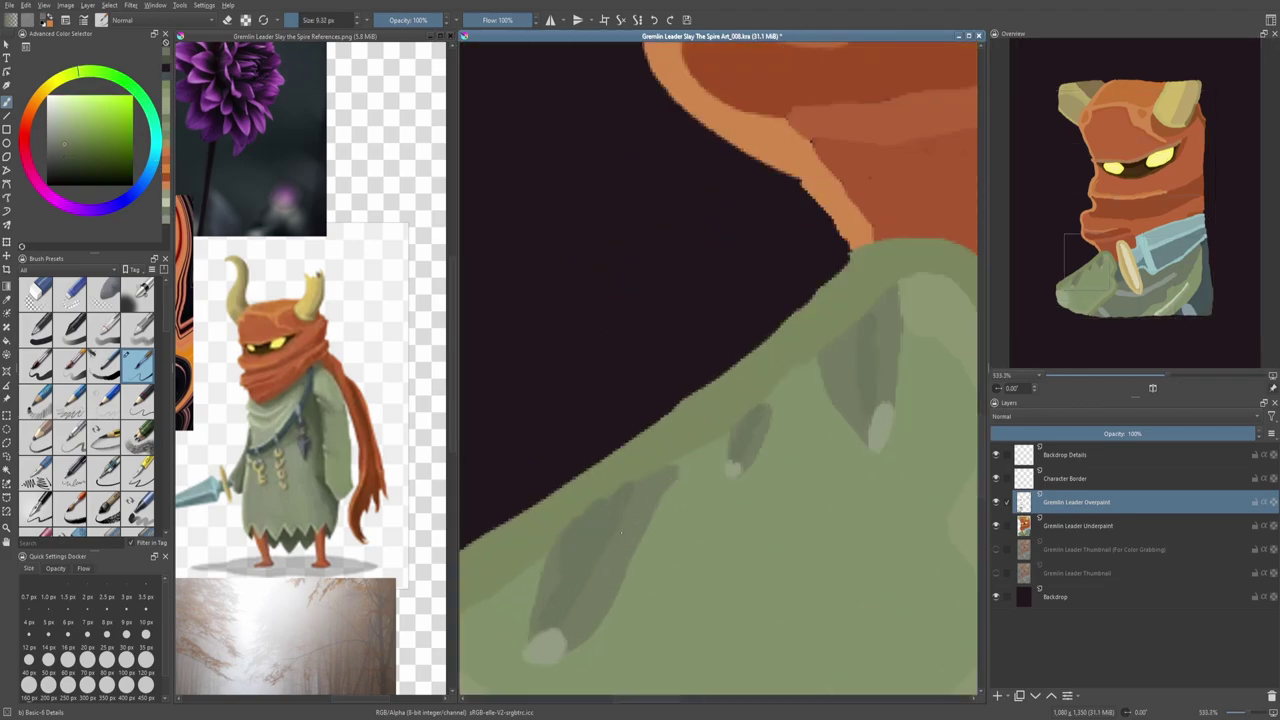
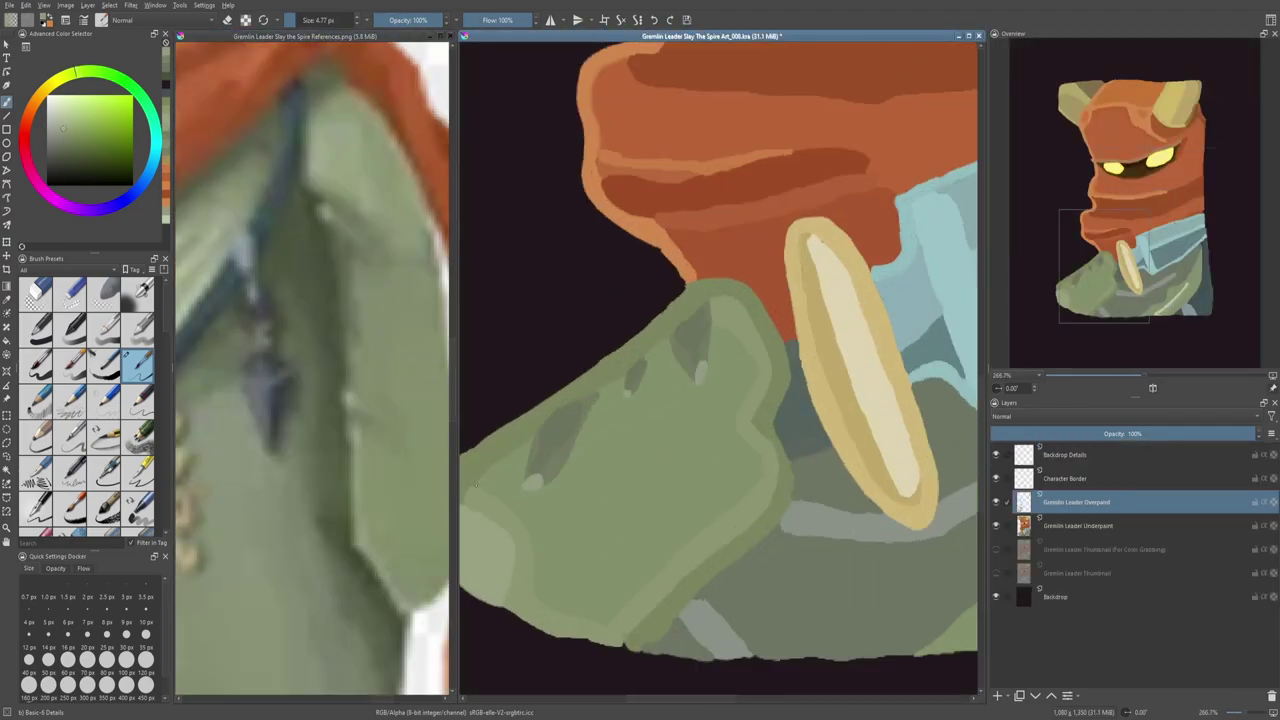
pyautogui.moveTo(472, 488); pyautogui.dragTo(669, 331)
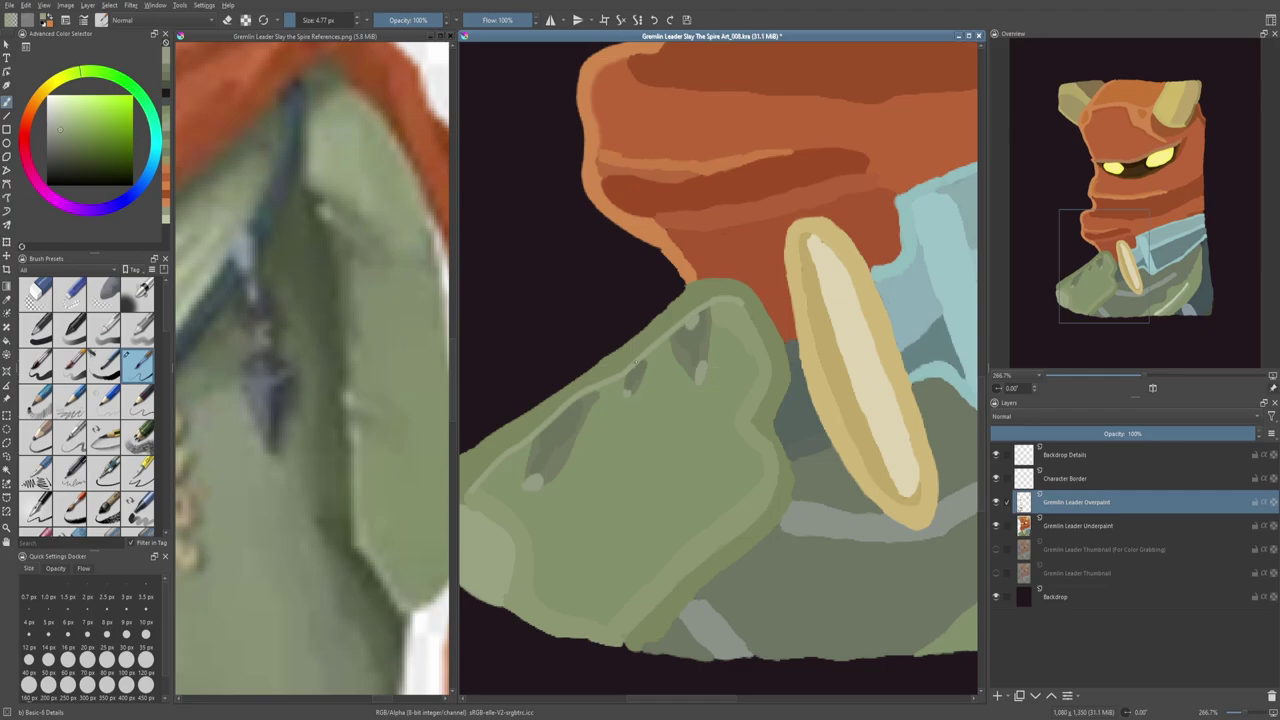
pyautogui.moveTo(531, 479); pyautogui.dragTo(524, 506)
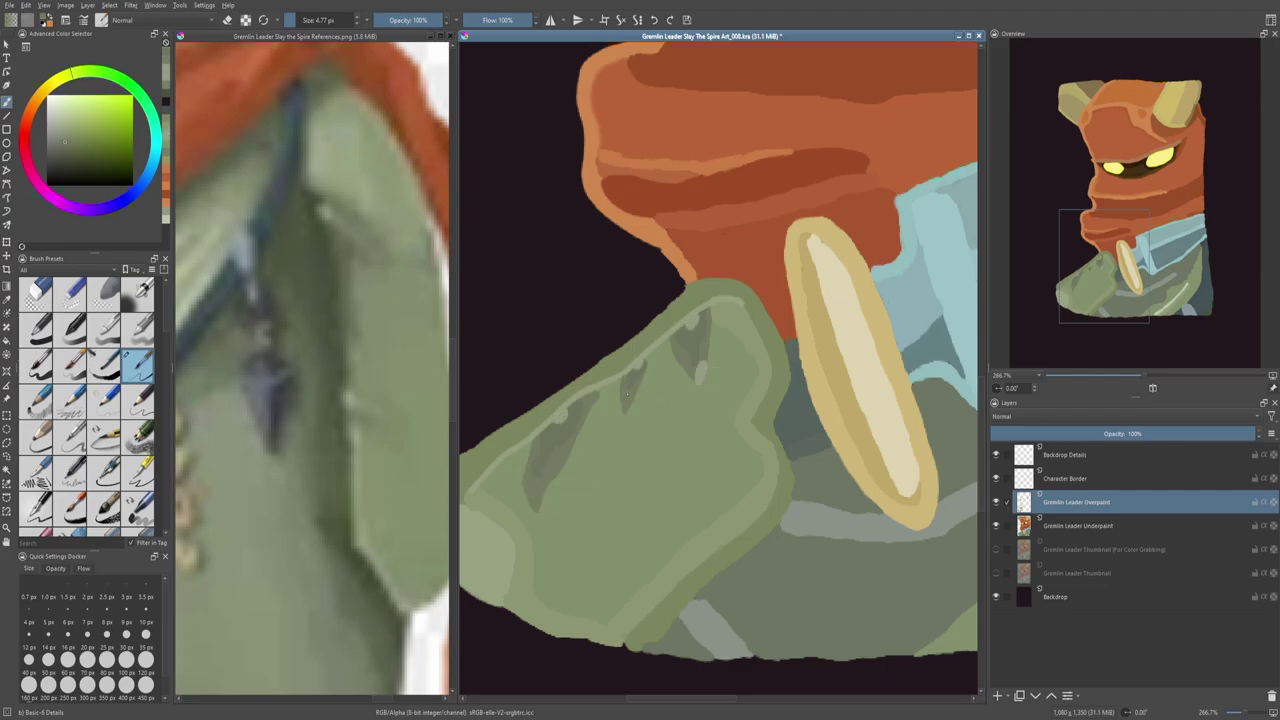
pyautogui.moveTo(691, 357); pyautogui.dragTo(699, 384)
# Step: Examine the reference's scarf and sleeve shading and compare it with the painted scarf and sleeve folds
pyautogui.press('2')
pyautogui.click(310, 228)
pyautogui.scroll(3, 310, 228)
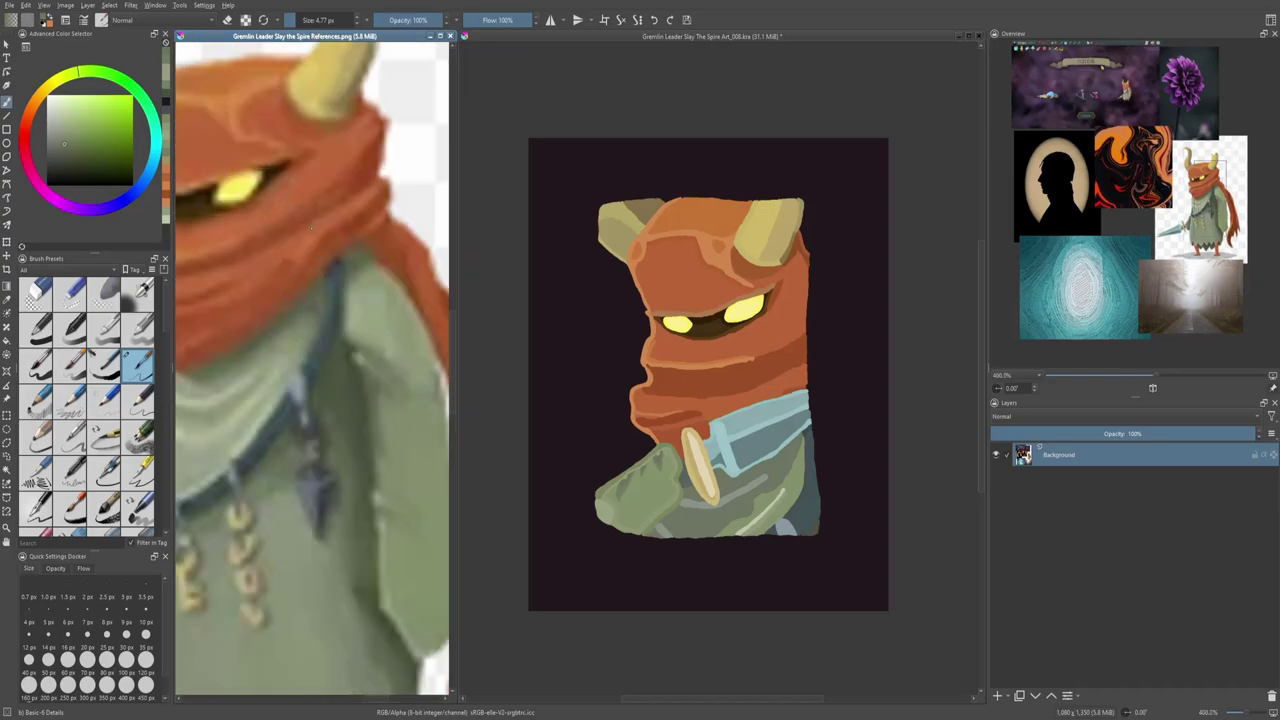
pyautogui.scroll(3, 803, 430)
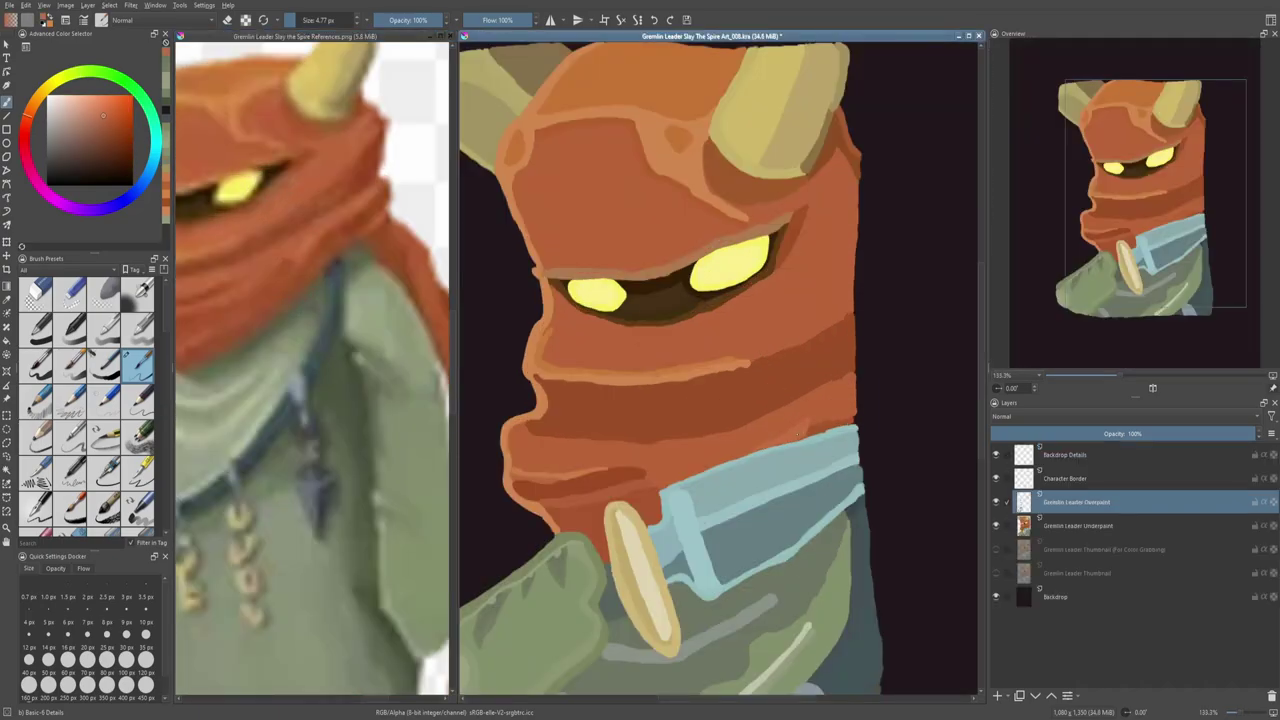
pyautogui.press('2')
pyautogui.click(258, 333)
pyautogui.scroll(-3, 258, 333)
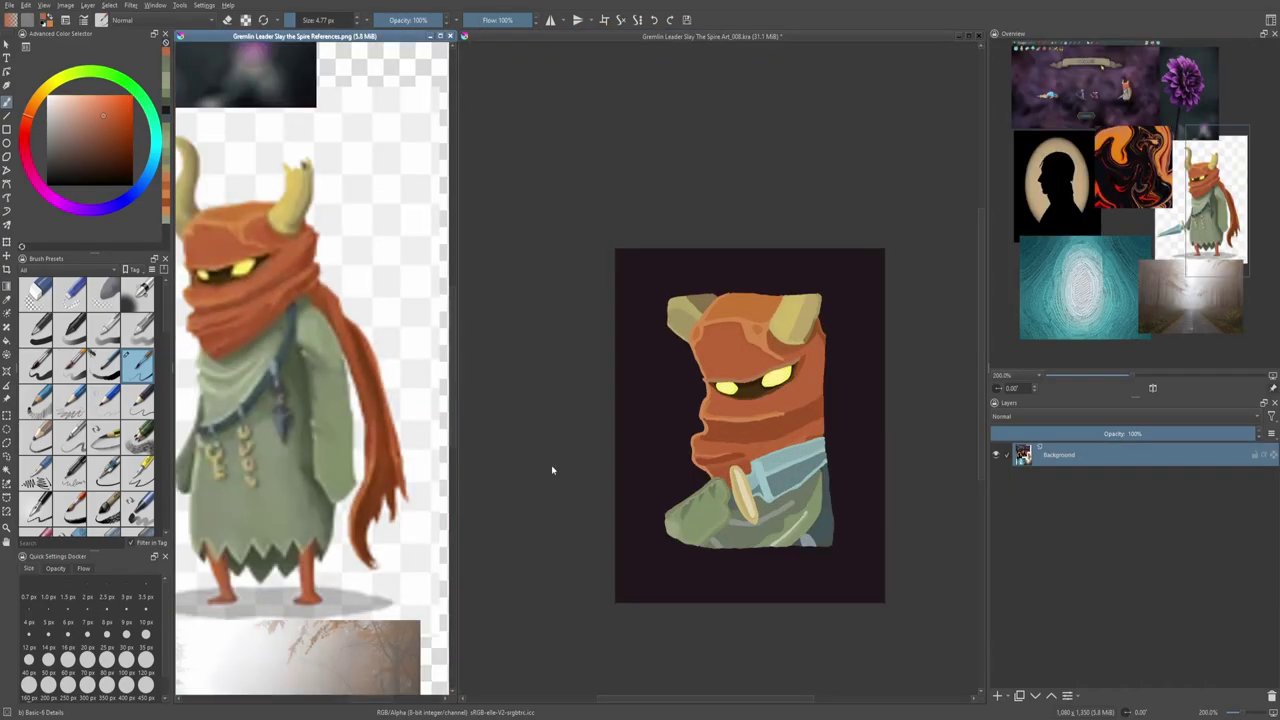
pyautogui.scroll(5, 283, 349)
pyautogui.scroll(3, 583, 475)
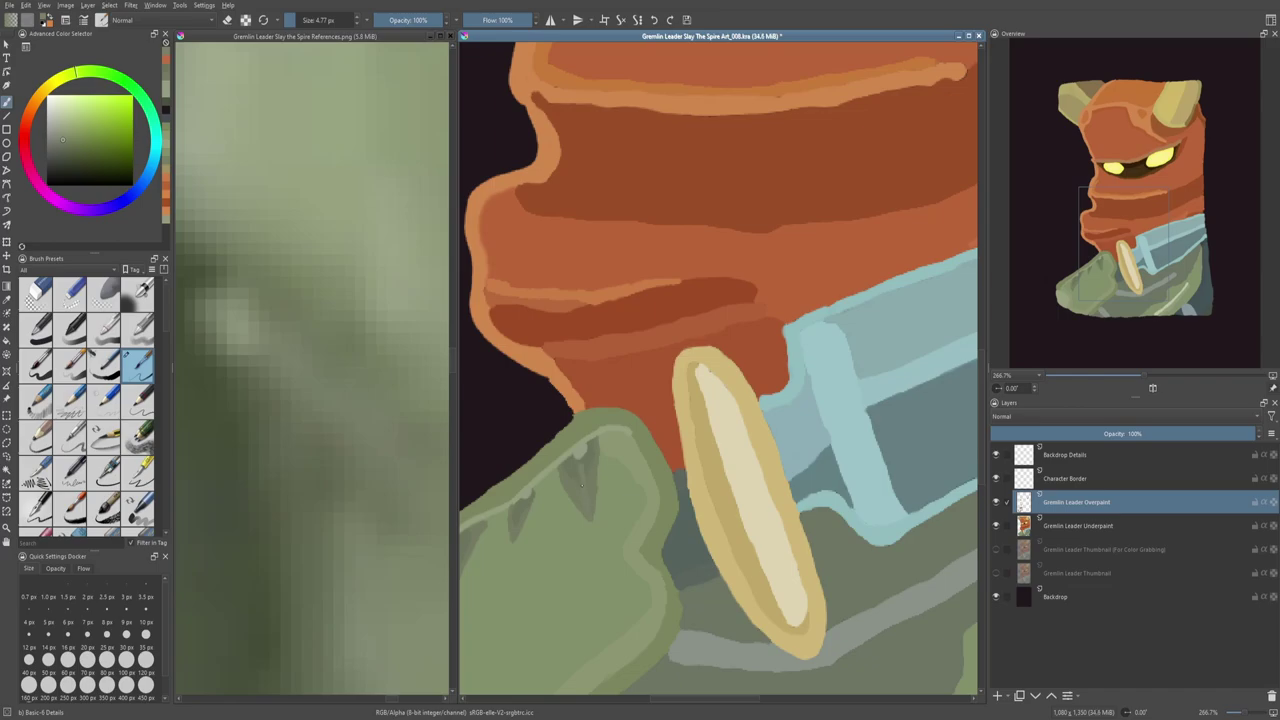
pyautogui.scroll(2, 590, 453)
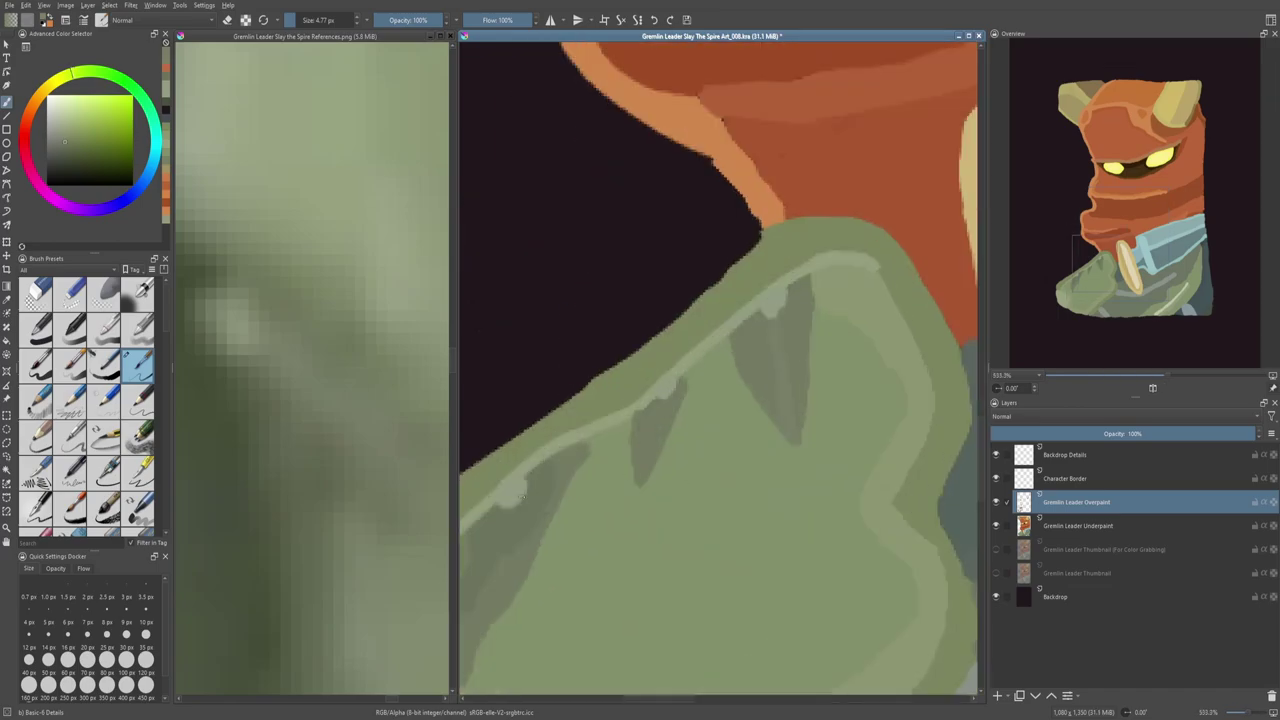
# Step: Review the whole figure and save the painting as the incremental version Gremlin Leader Slay The Spire Art_009.kra
pyautogui.press('-')
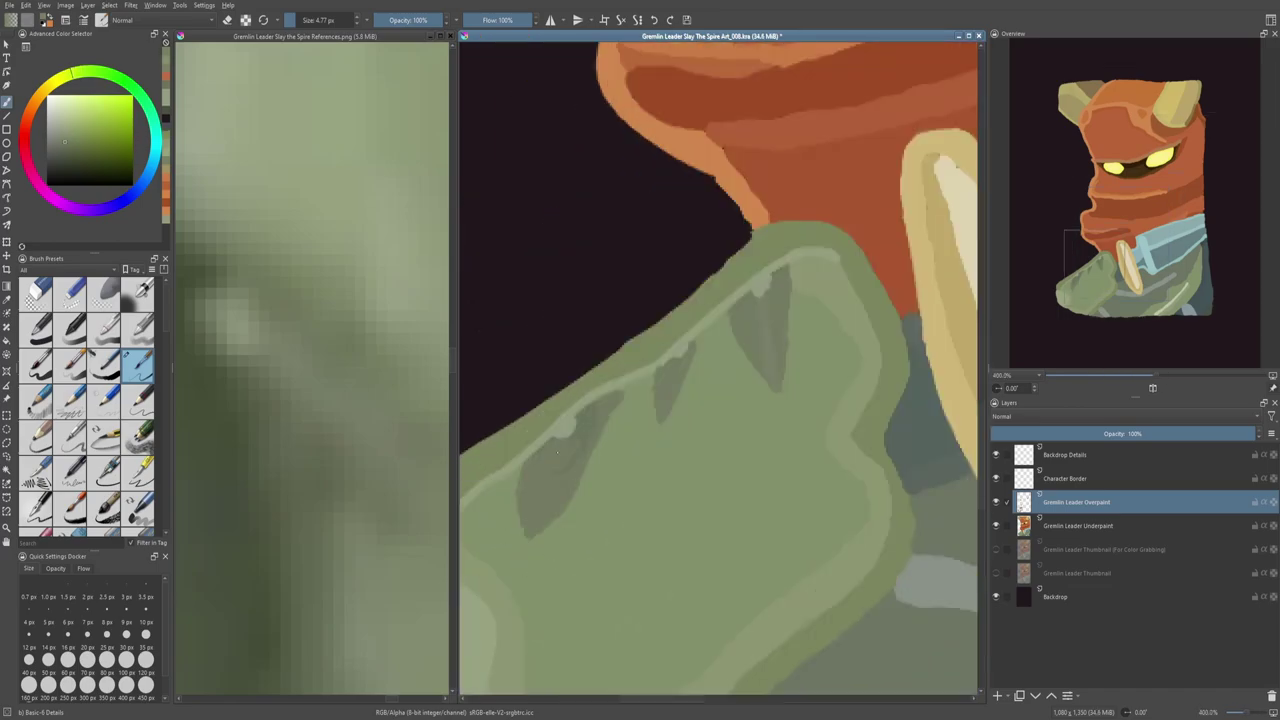
pyautogui.press('-')
pyautogui.press('-')
pyautogui.press('-')
pyautogui.press('-')
pyautogui.press('-')
pyautogui.press('-')
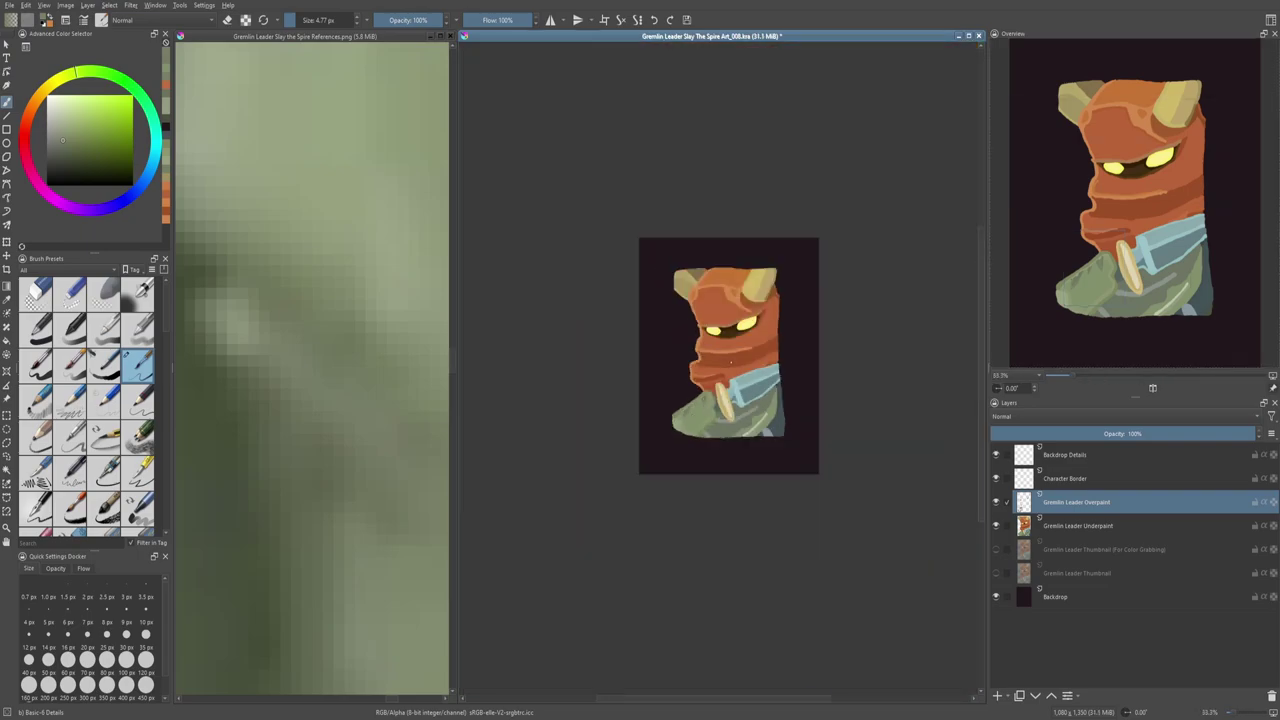
pyautogui.scroll(-5, 403, 369)
pyautogui.scroll(2, 320, 330)
pyautogui.scroll(3, 745, 316)
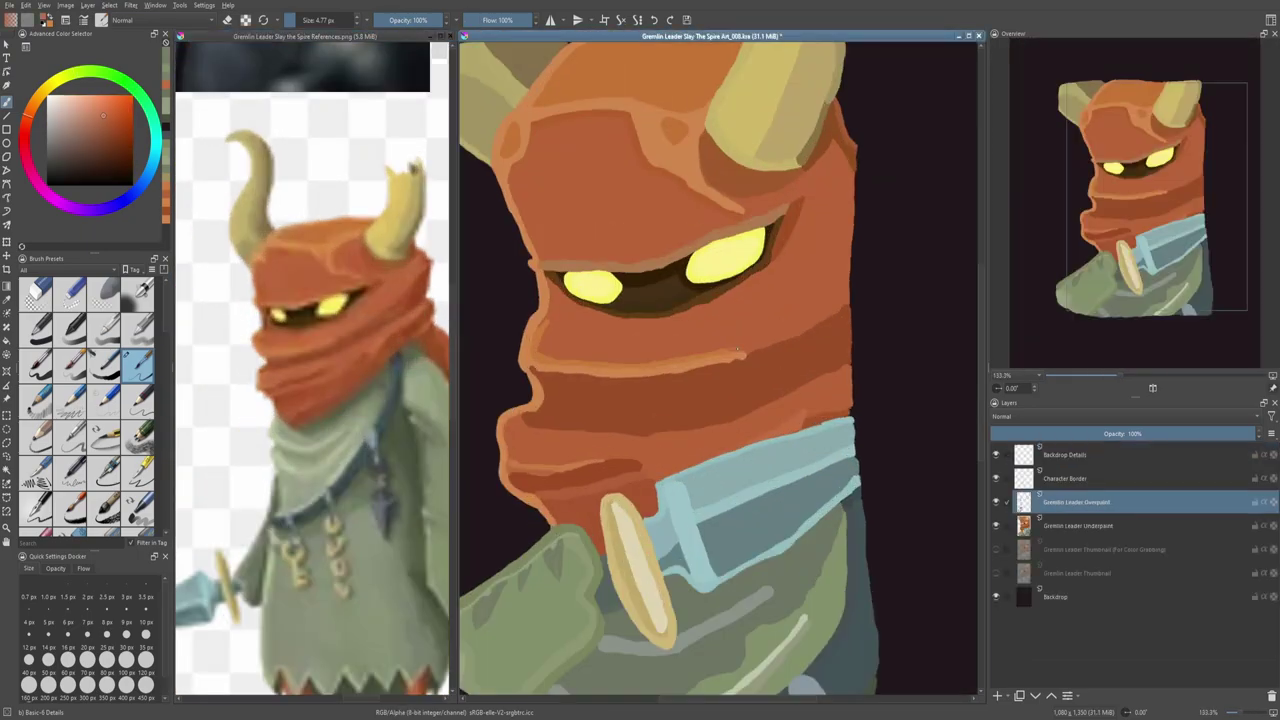
pyautogui.scroll(-2, 748, 352)
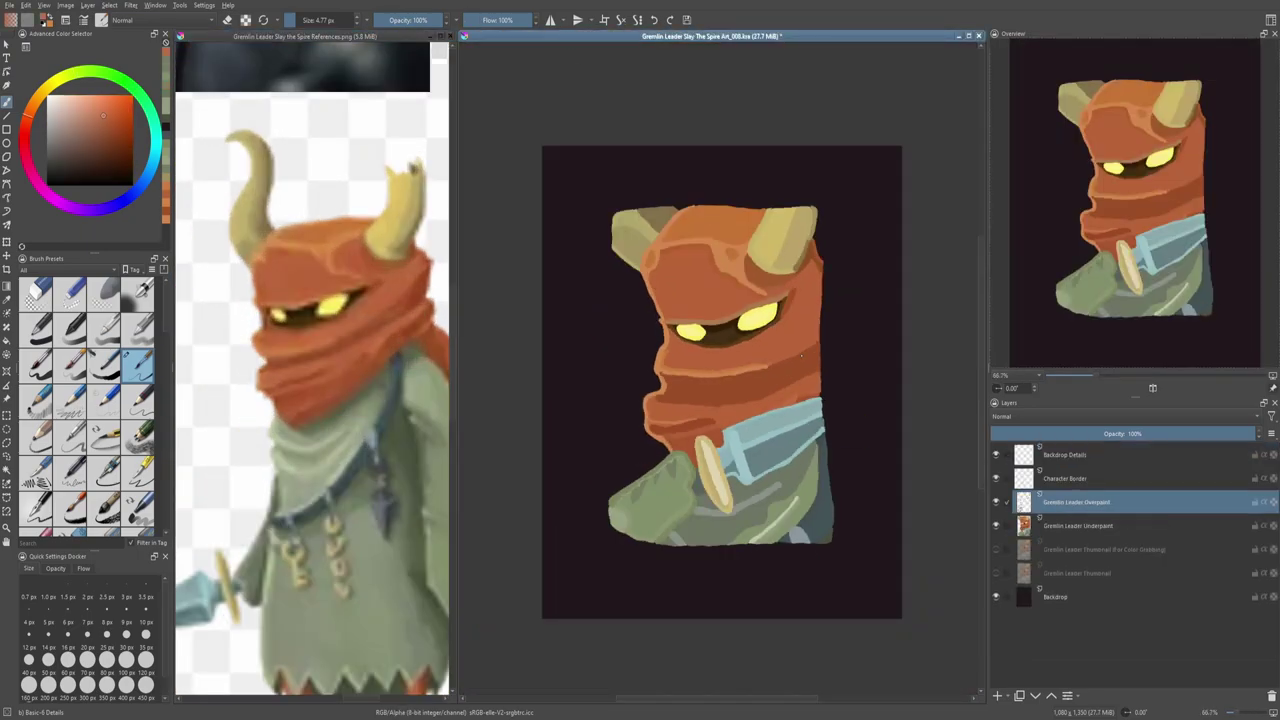
pyautogui.scroll(1, 781, 380)
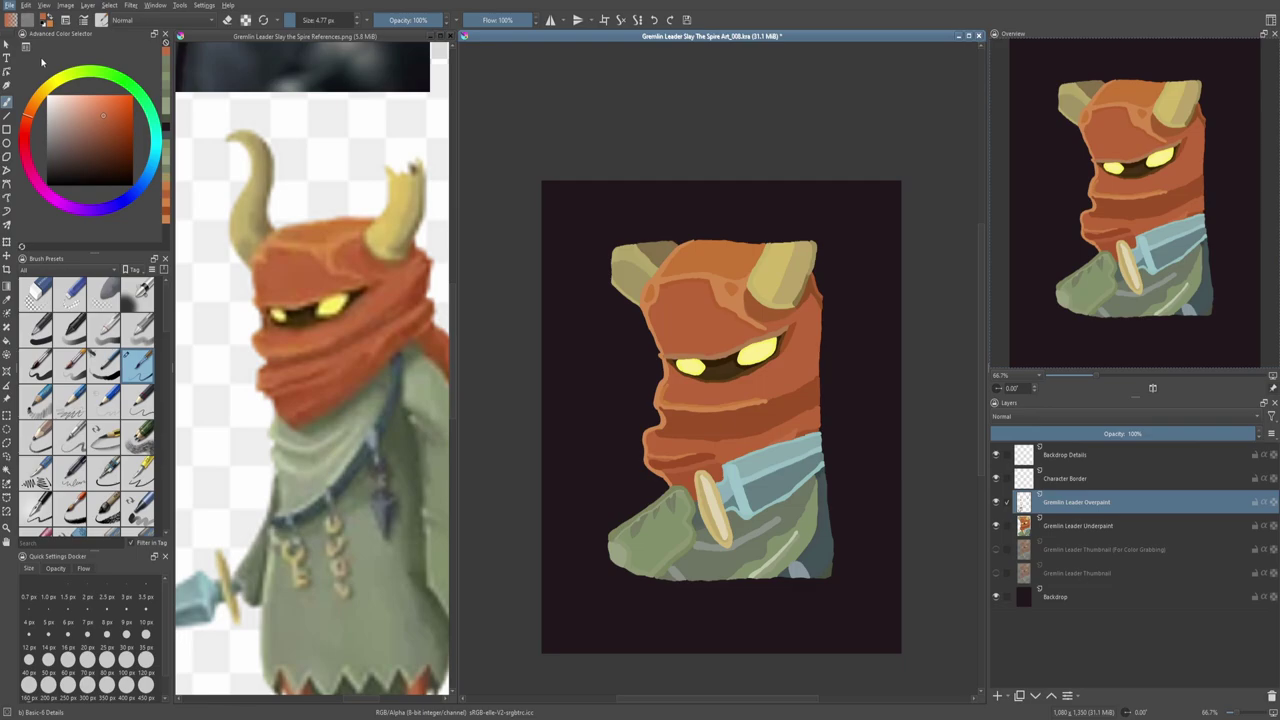
pyautogui.hotkey('ctrl', 'alt', 's')
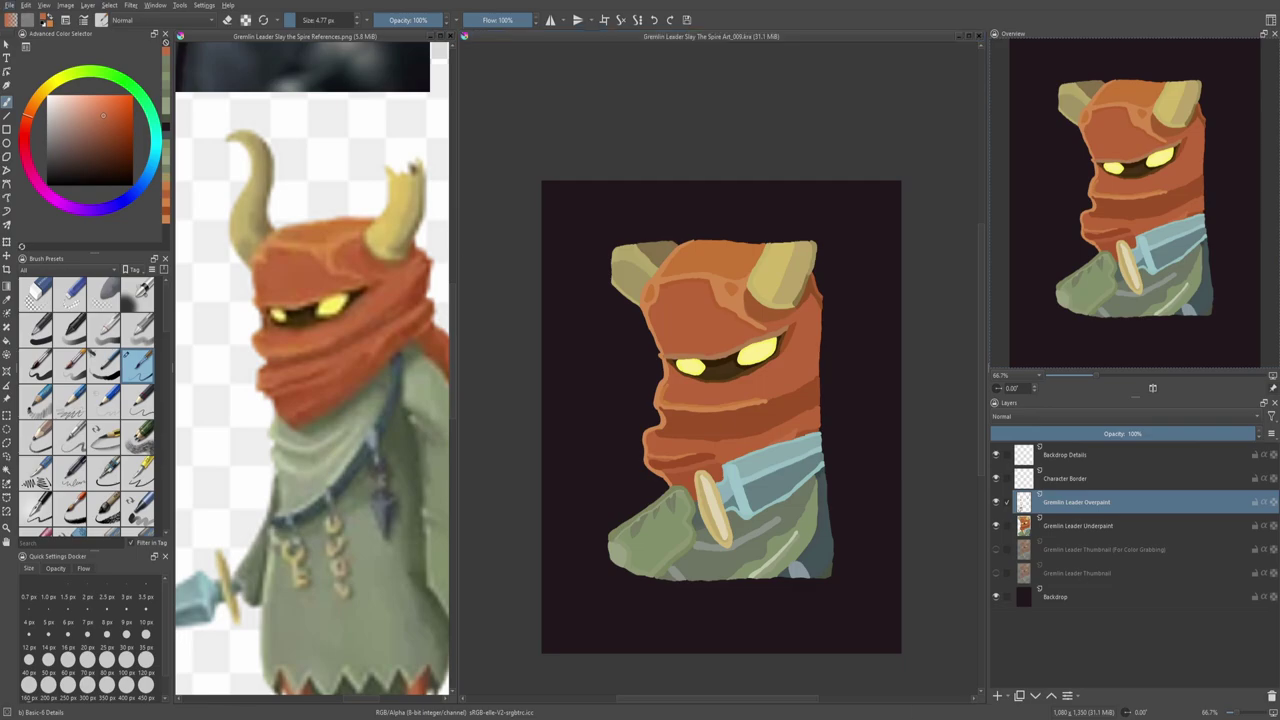
# Step: Inspect the whole figure's painted edges and bring the full reference board into view
pyautogui.moveTo(720, 420); pyautogui.dragTo(638, 440)
pyautogui.press('+')
pyautogui.press('+')
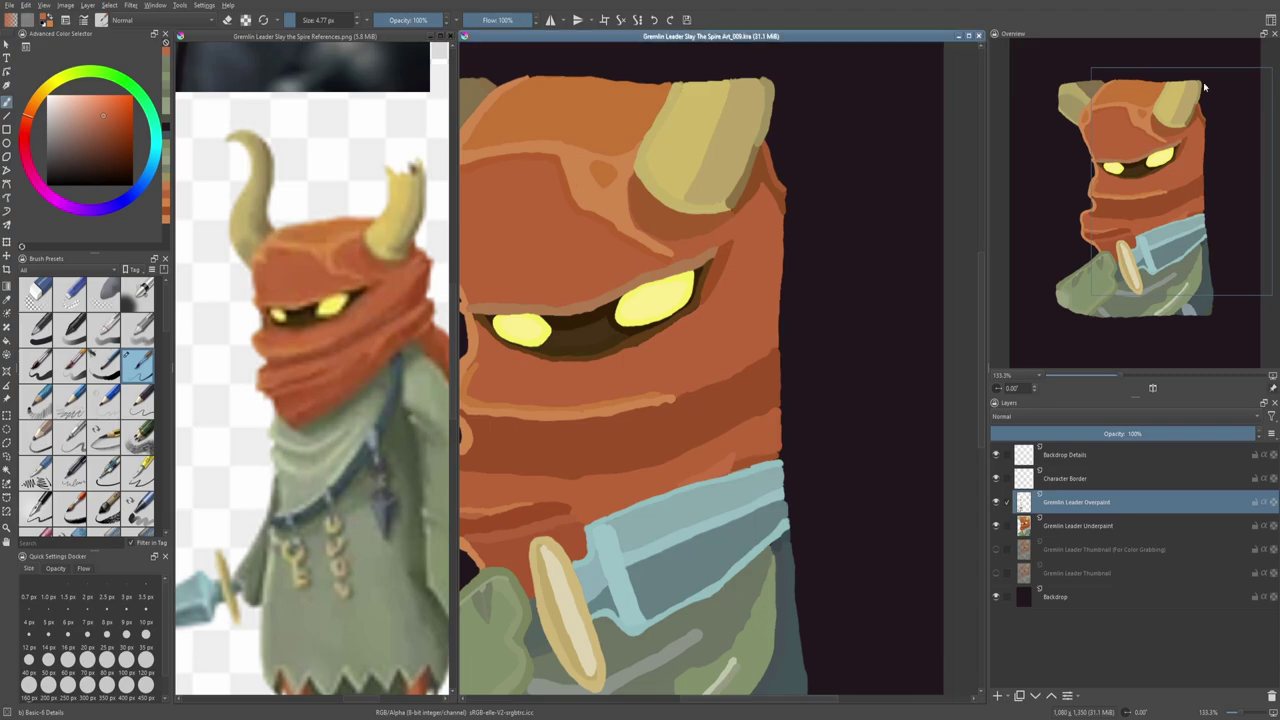
pyautogui.press('-')
pyautogui.press('-')
pyautogui.press('+')
pyautogui.press('+')
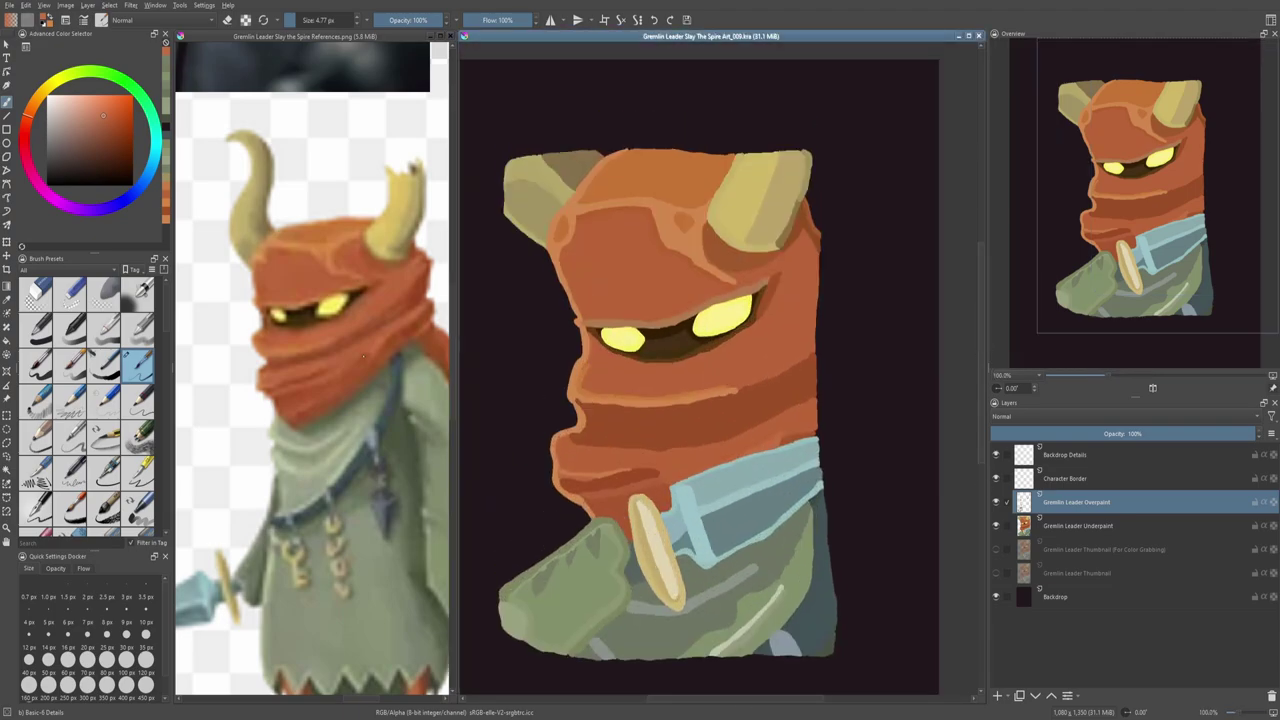
pyautogui.press('-')
pyautogui.press('-')
pyautogui.press('+')
pyautogui.press('+')
pyautogui.press('-')
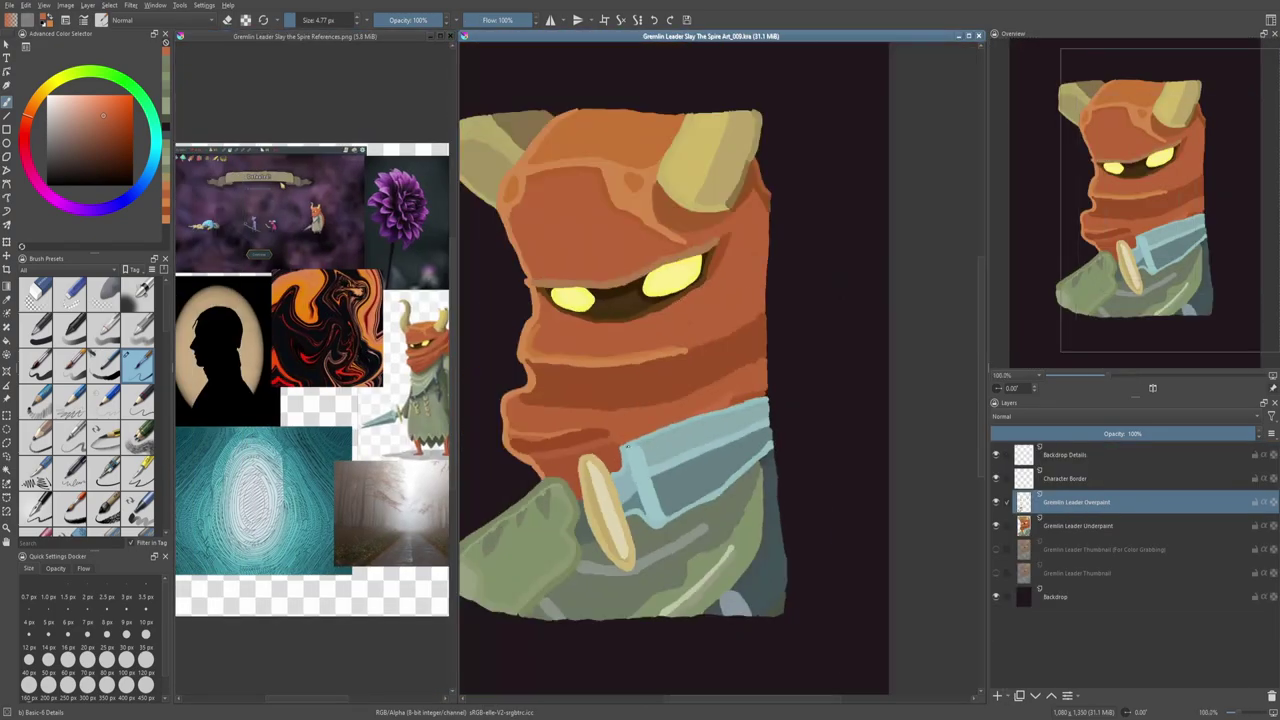
# Step: Clean up the scarf's outer right edge with the sampled scarf orange and the dark backdrop colour
pyautogui.press('+')
pyautogui.press('+')
pyautogui.press('-')
pyautogui.press('+')
pyautogui.keyDown('ctrl'); pyautogui.click(728, 228); pyautogui.keyUp('ctrl')
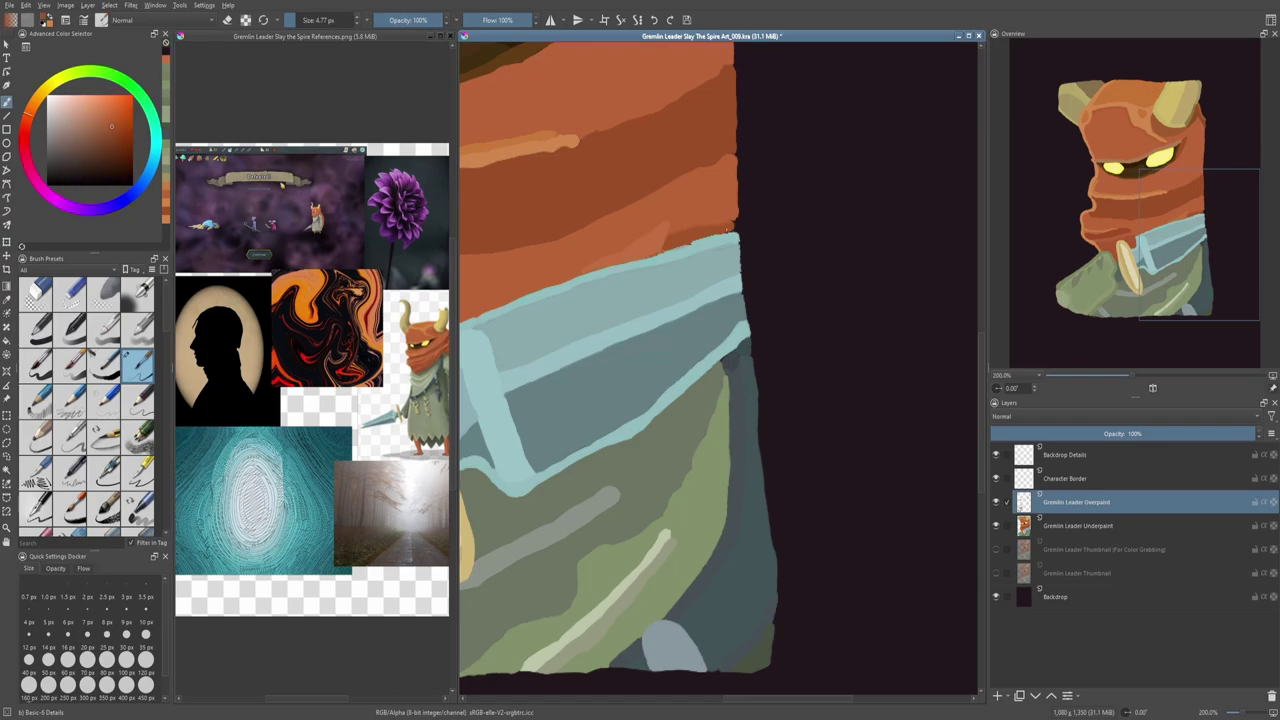
pyautogui.keyDown('ctrl'); pyautogui.click(769, 327); pyautogui.keyUp('ctrl')
pyautogui.scroll(10, 769, 327)
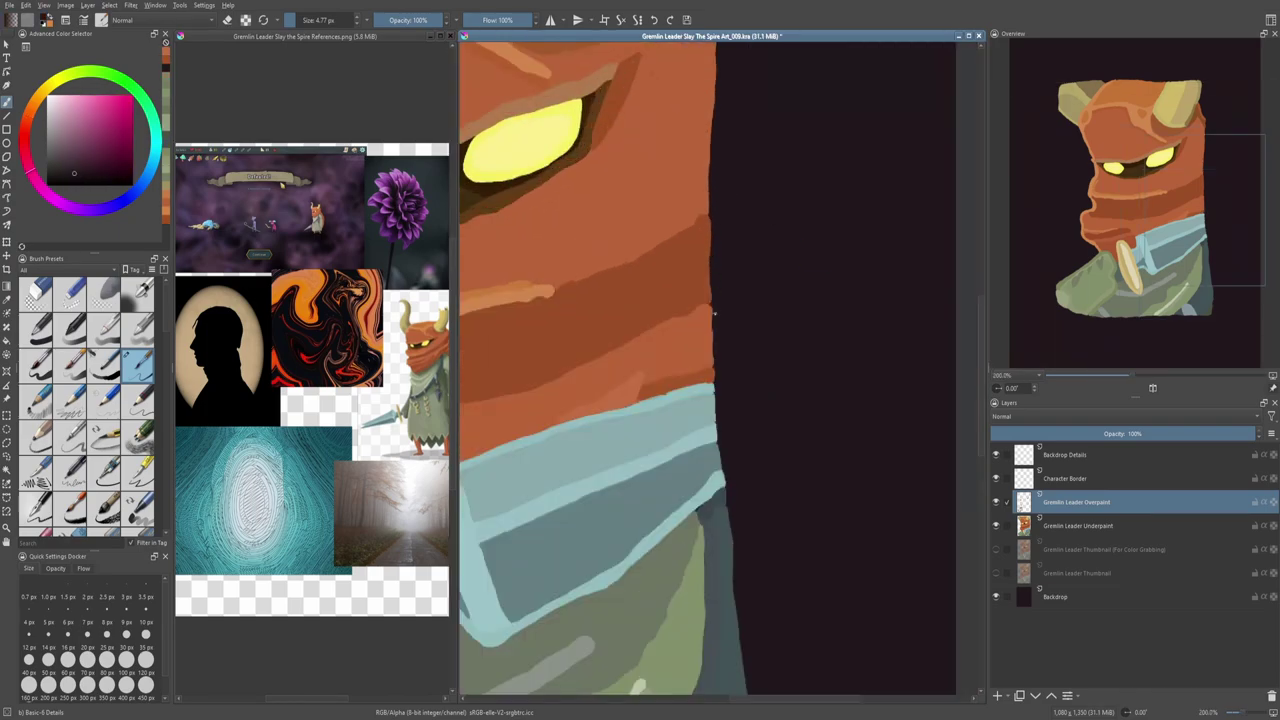
pyautogui.press('+')
# Step: Touch up the orange shading of the hood between the right horn and the eye with sampled tones
pyautogui.keyDown('ctrl'); pyautogui.click(575, 441); pyautogui.keyUp('ctrl')
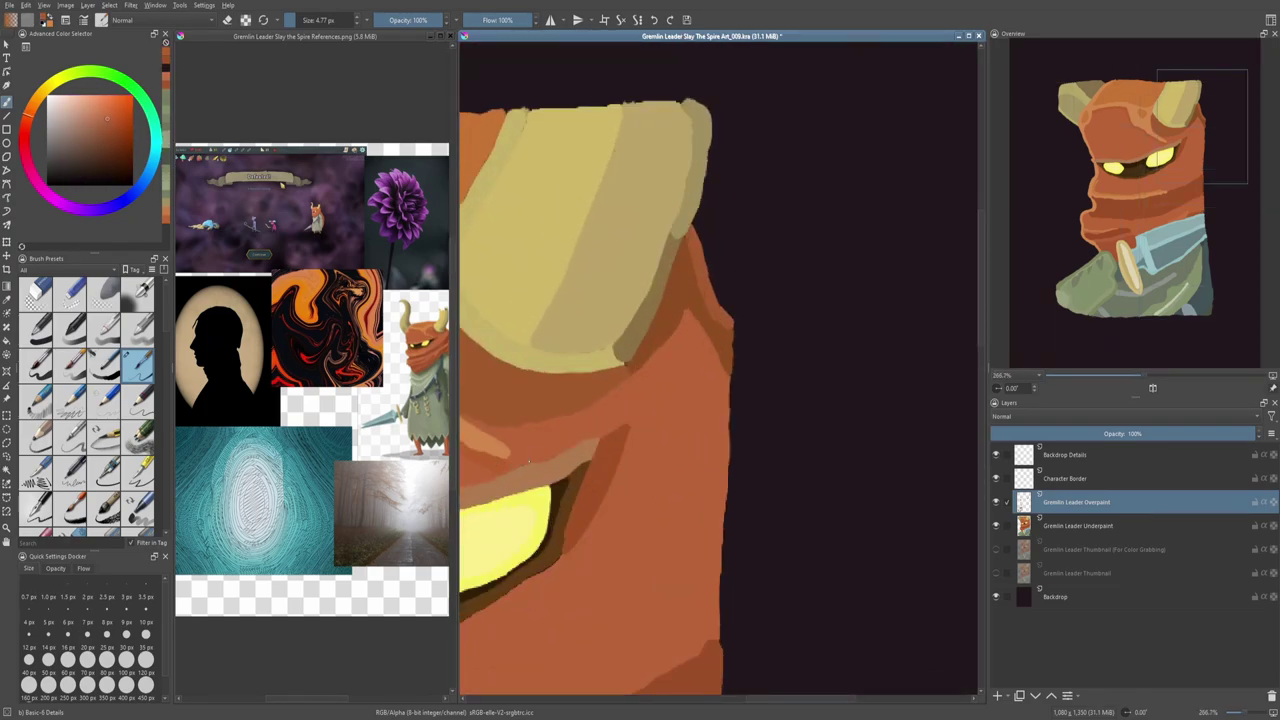
pyautogui.scroll(-2, 575, 441)
pyautogui.scroll(8, 575, 441)
pyautogui.scroll(-3, 600, 400)
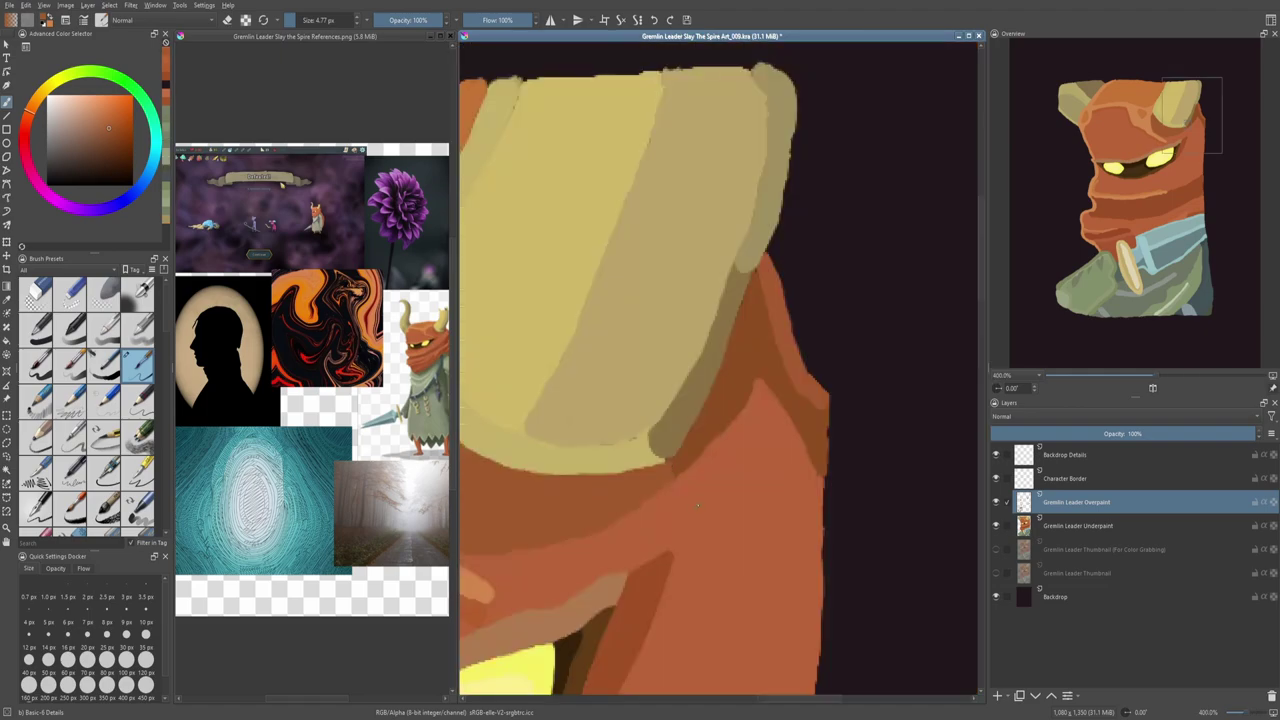
pyautogui.scroll(2, 618, 372)
# Step: Even out the shadow and light rim at the right horn's base with sampled tan and yellow tones
pyautogui.keyDown('ctrl'); pyautogui.click(618, 372); pyautogui.keyUp('ctrl')
pyautogui.keyDown('ctrl'); pyautogui.click(531, 337); pyautogui.keyUp('ctrl')
pyautogui.moveTo(531, 337); pyautogui.dragTo(660, 318)
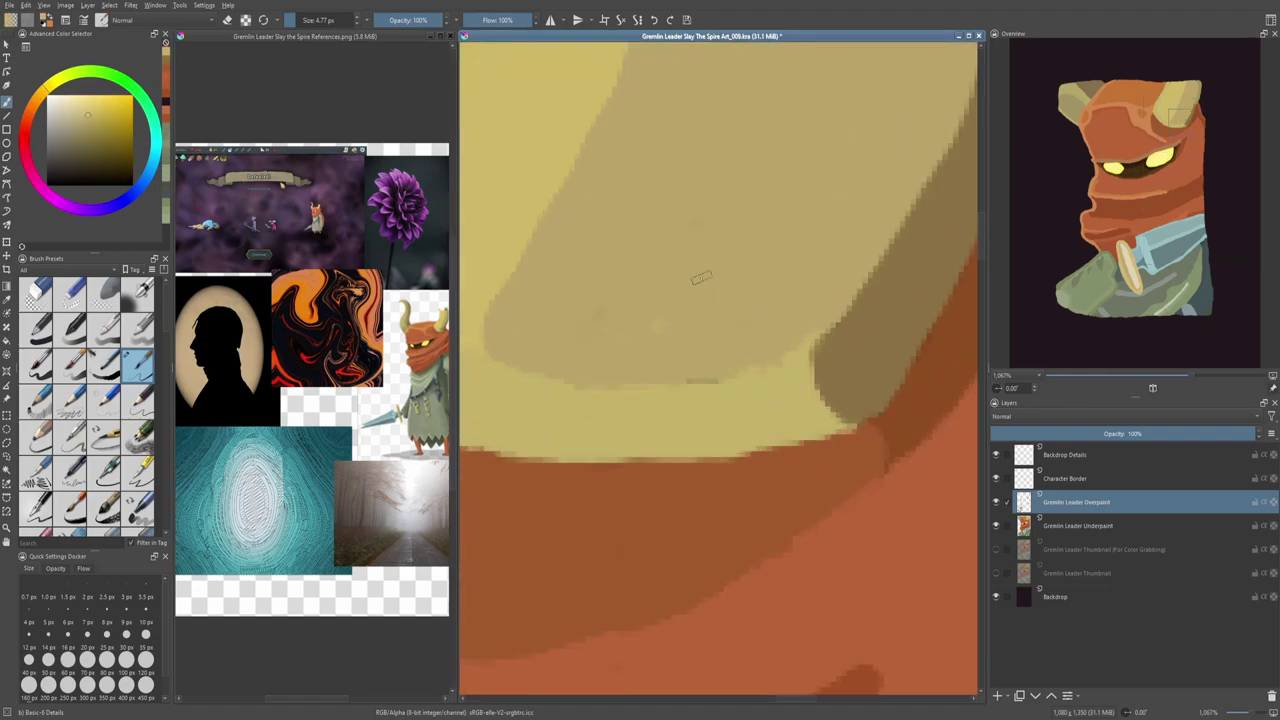
pyautogui.keyDown('ctrl'); pyautogui.click(697, 246); pyautogui.keyUp('ctrl')
pyautogui.press('2')
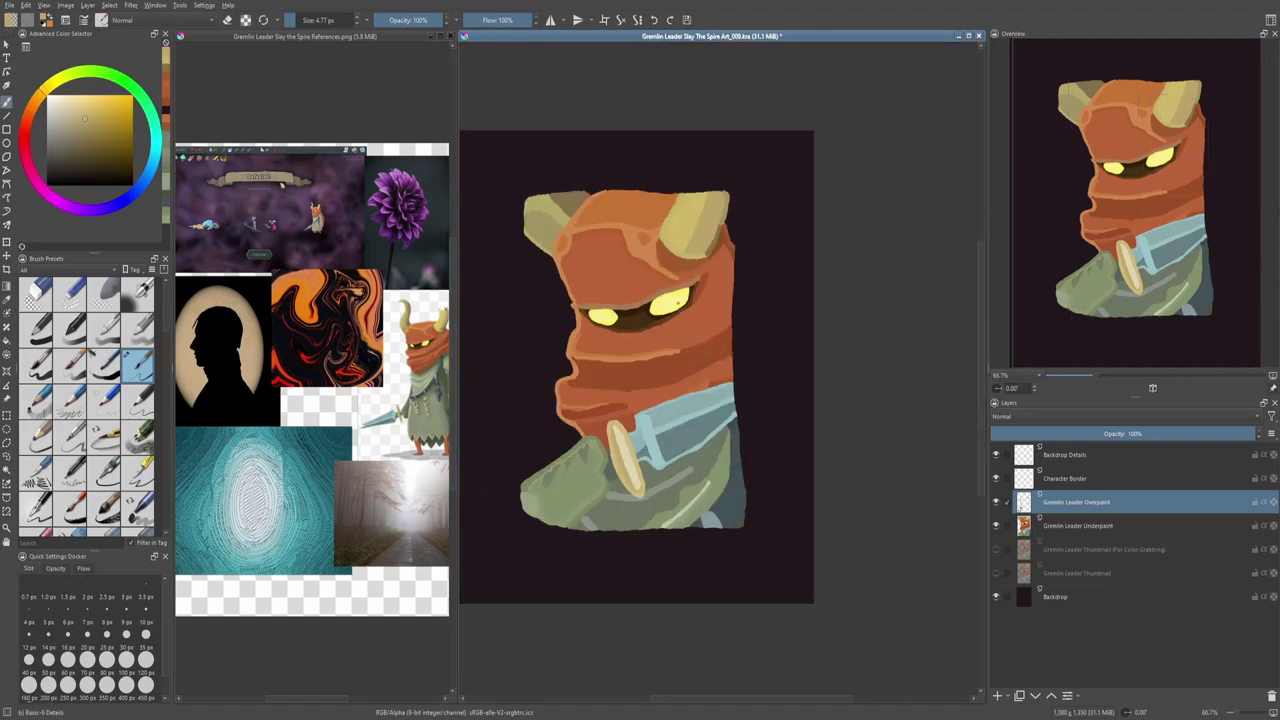
# Step: Activate the Character Border layer and sample a muted purple from the game screenshot reference for a 7.50 px brush
pyautogui.scroll(-1, 640, 370)
pyautogui.scroll(1, 640, 370)
pyautogui.click(1100, 478)
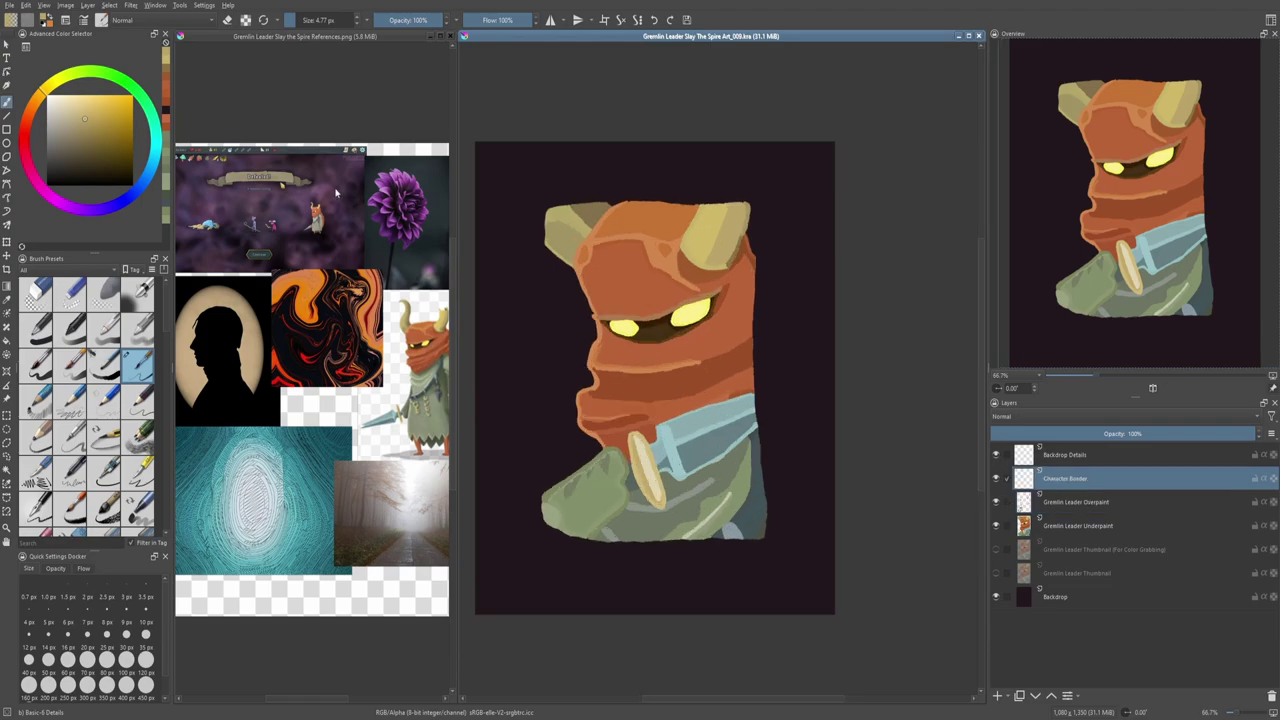
pyautogui.click(336, 193)
pyautogui.keyDown('ctrl'); pyautogui.click(336, 193); pyautogui.keyUp('ctrl')
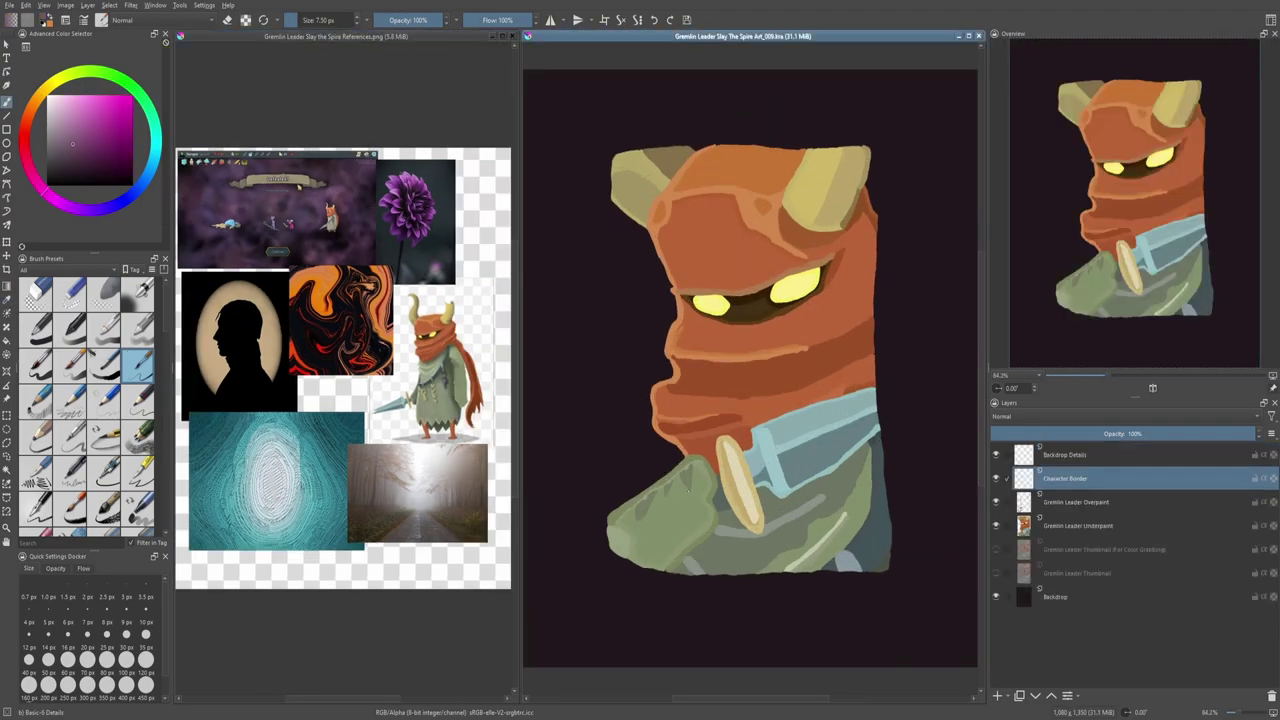
# Step: Draw a purple border line from the left horn's tip straight down to the sleeve and around its lower corner
pyautogui.moveTo(612, 152)
pyautogui.mouseDown()
pyautogui.moveTo(606, 473)
pyautogui.moveTo(620, 558)
pyautogui.mouseUp()
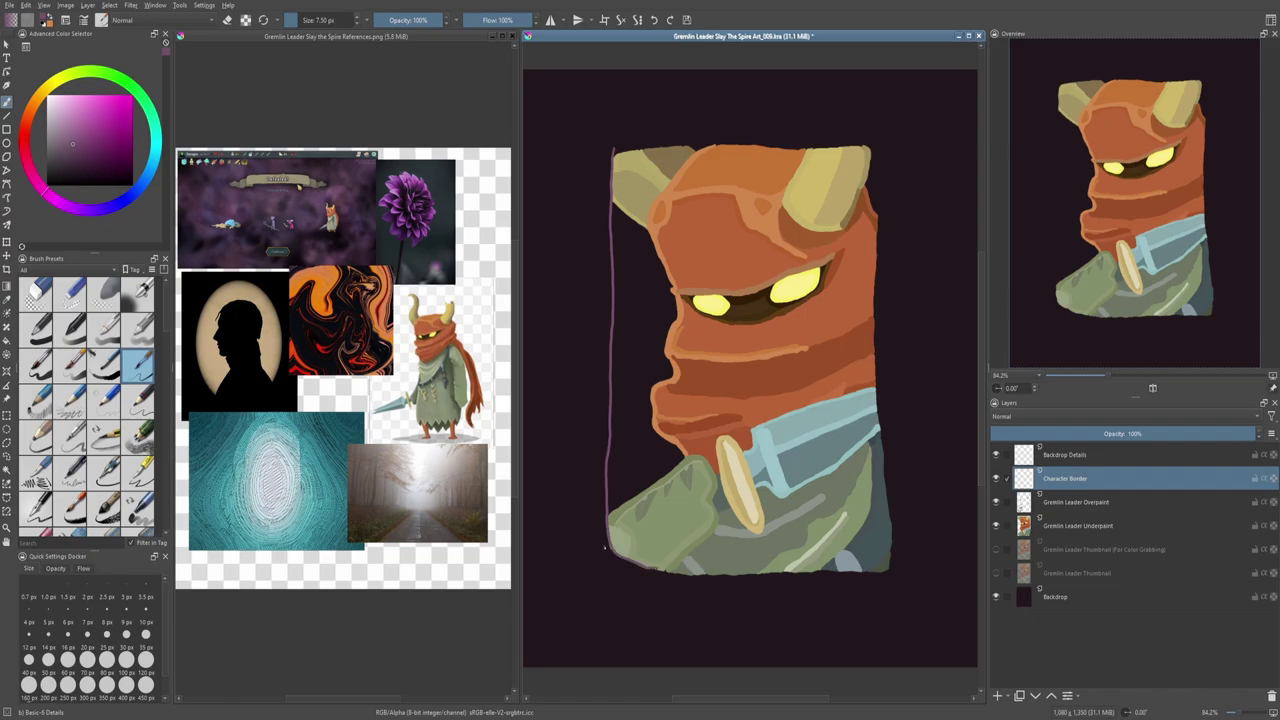
pyautogui.scroll(2, 620, 555)
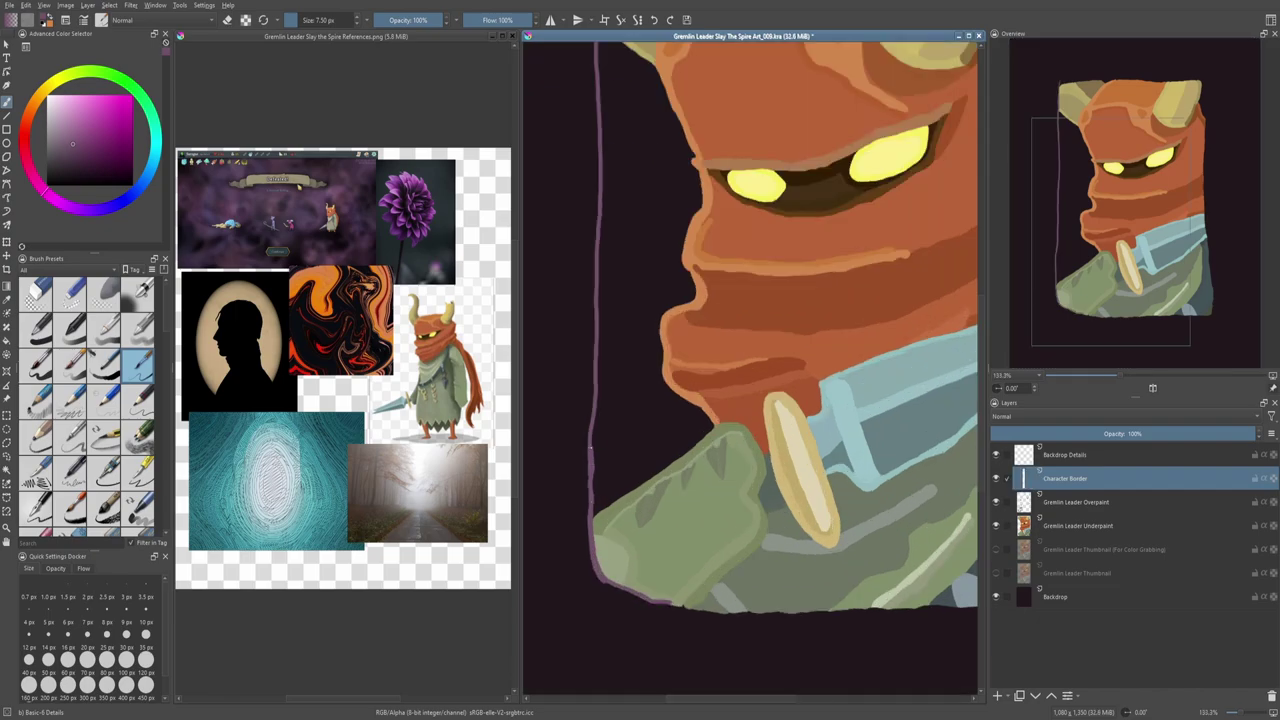
pyautogui.scroll(-2, 700, 610)
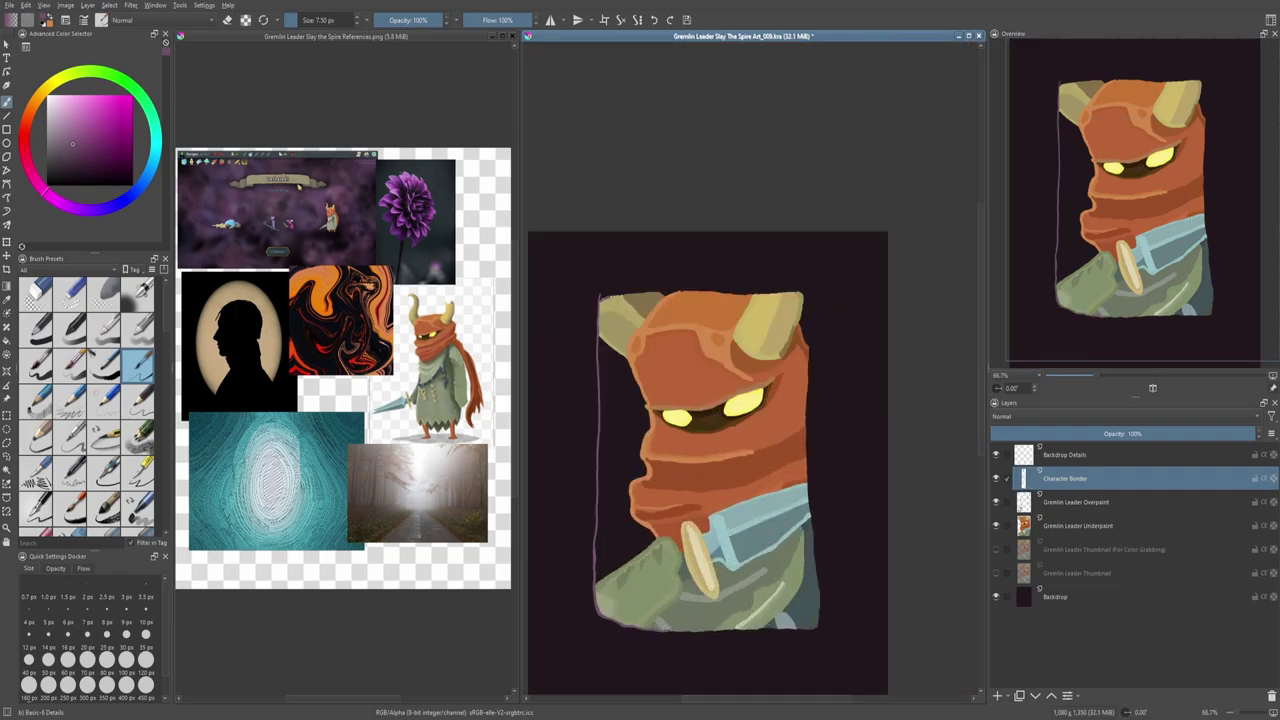
# Step: Clean the border's corner at the left horn and outline the top edge across the hood and right horn
pyautogui.scroll(3, 600, 295)
pyautogui.press('e')
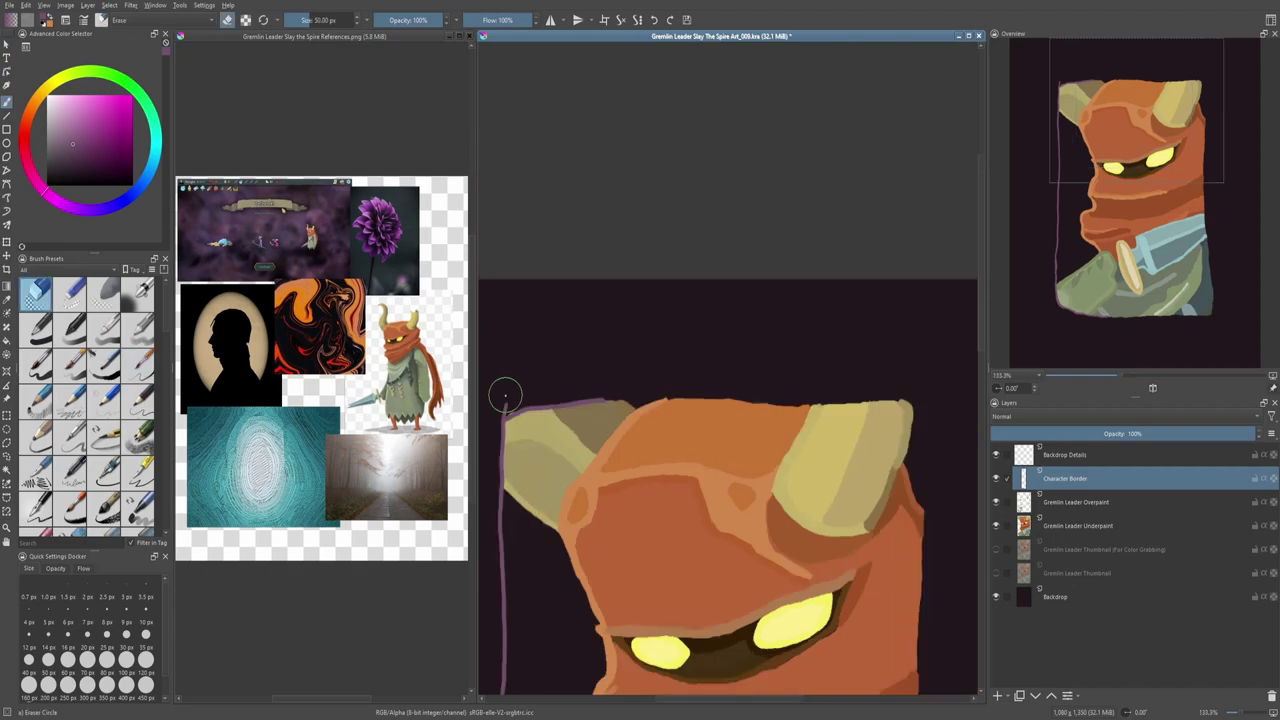
pyautogui.press('e')
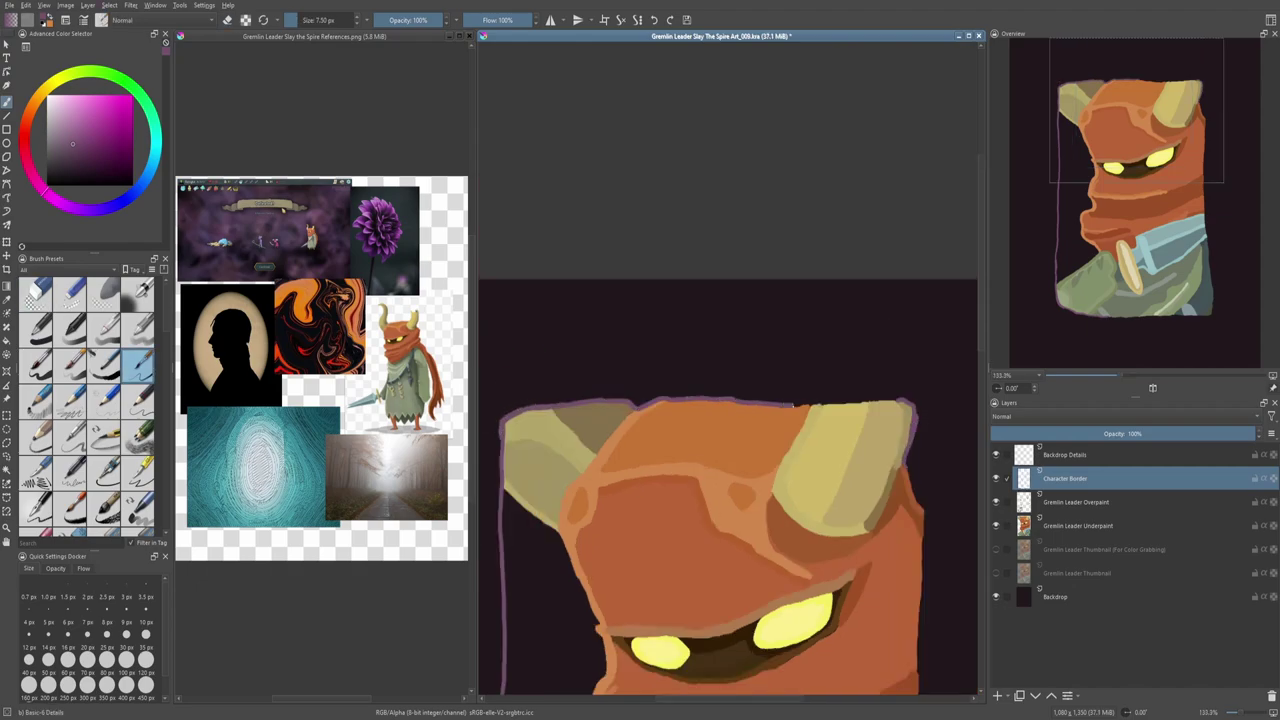
# Step: Outline the cloak's bottom edge and the figure's right side in purple, closing the gap beside the scarf
pyautogui.scroll(-2, 728, 370)
pyautogui.scroll(2, 728, 370)
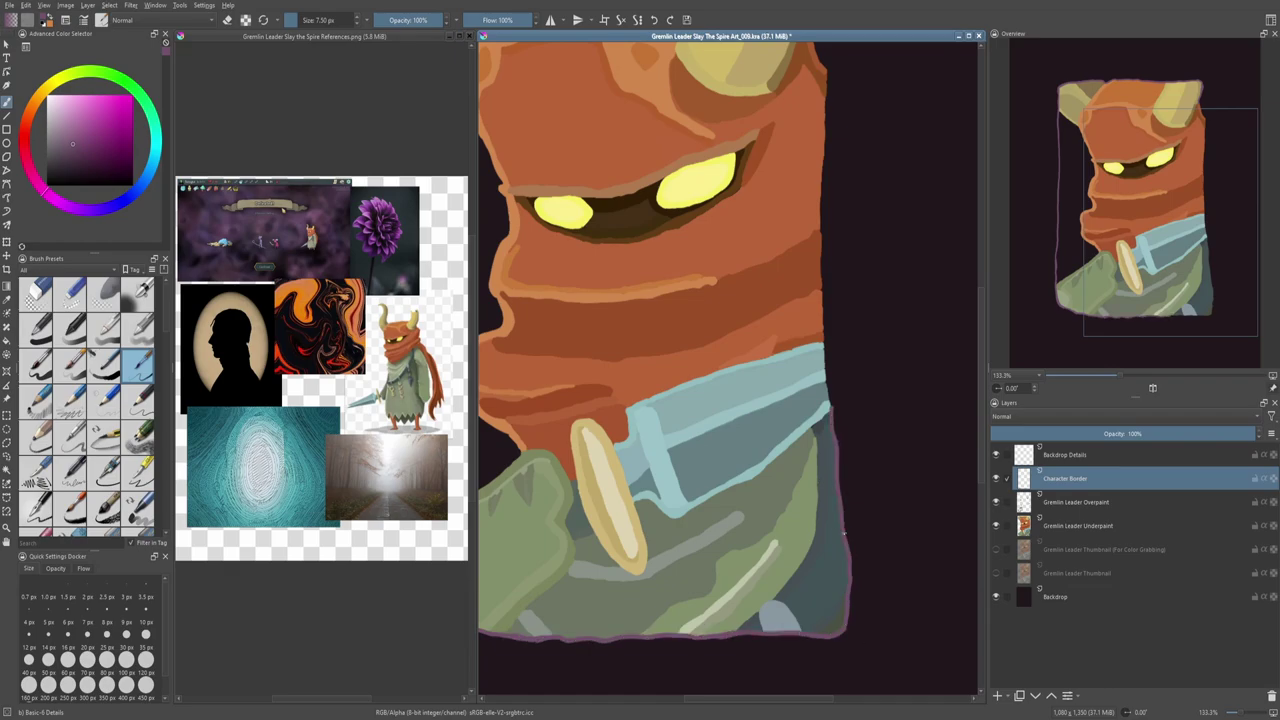
pyautogui.scroll(3, 782, 367)
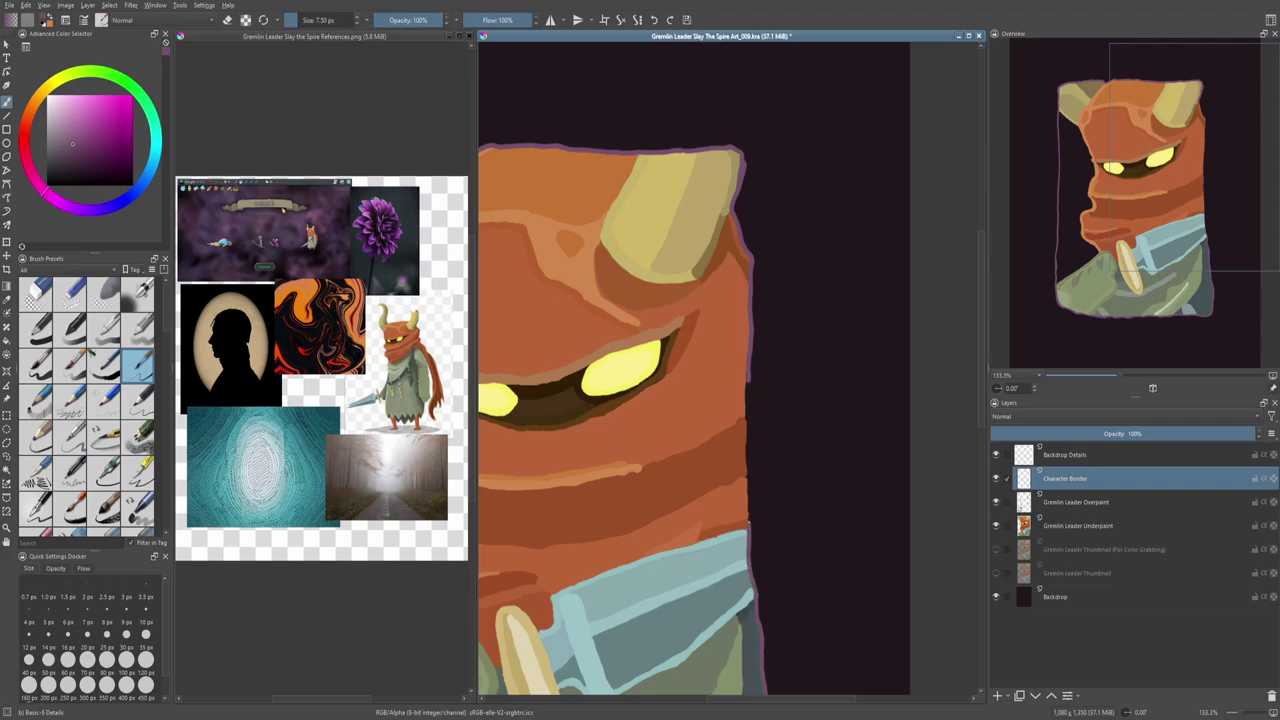
pyautogui.moveTo(750, 524); pyautogui.dragTo(748, 380)
pyautogui.scroll(-2, 750, 341)
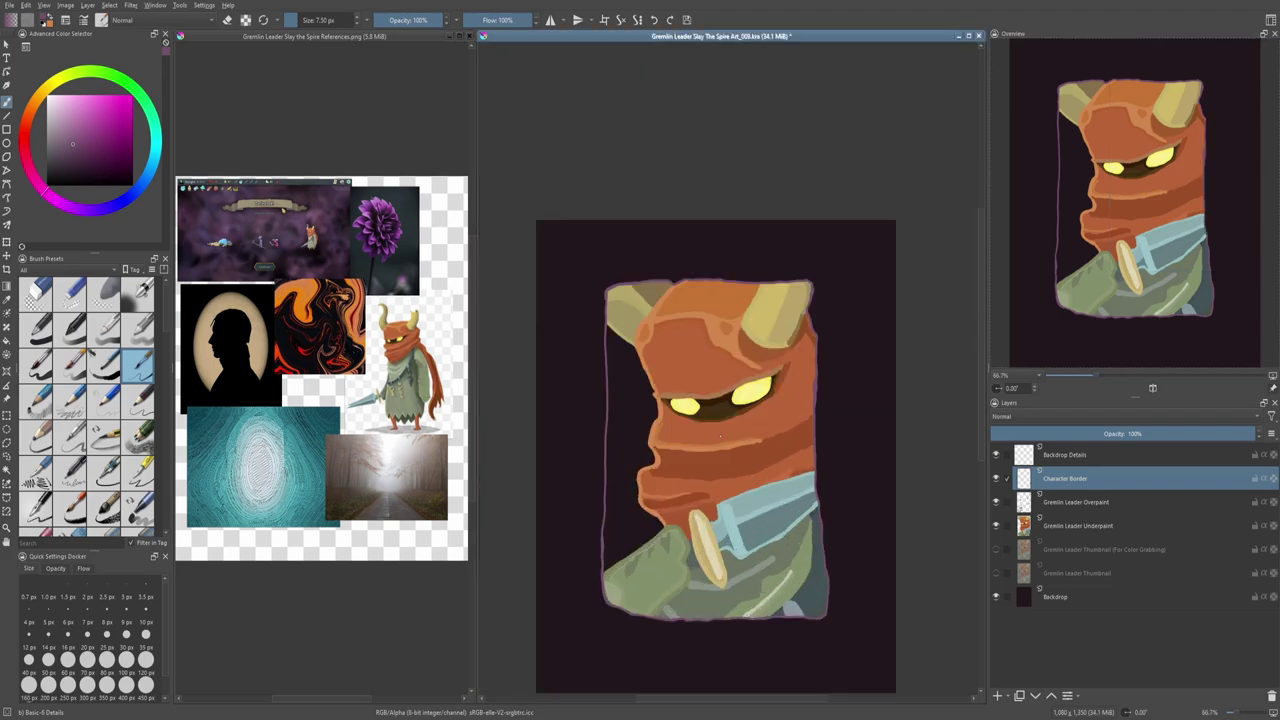
# Step: Outline the left contour of the scarf in purple, following its folds below the eye
pyautogui.scroll(1, 690, 342)
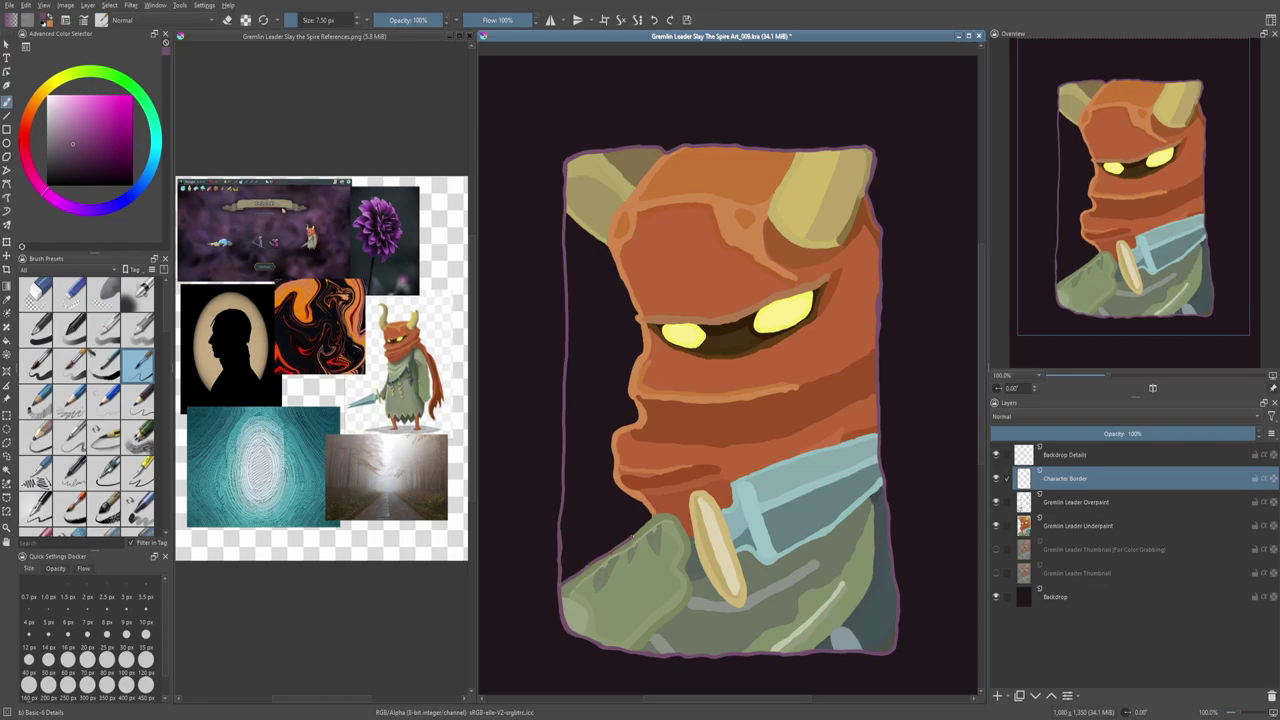
pyautogui.scroll(3, 680, 362)
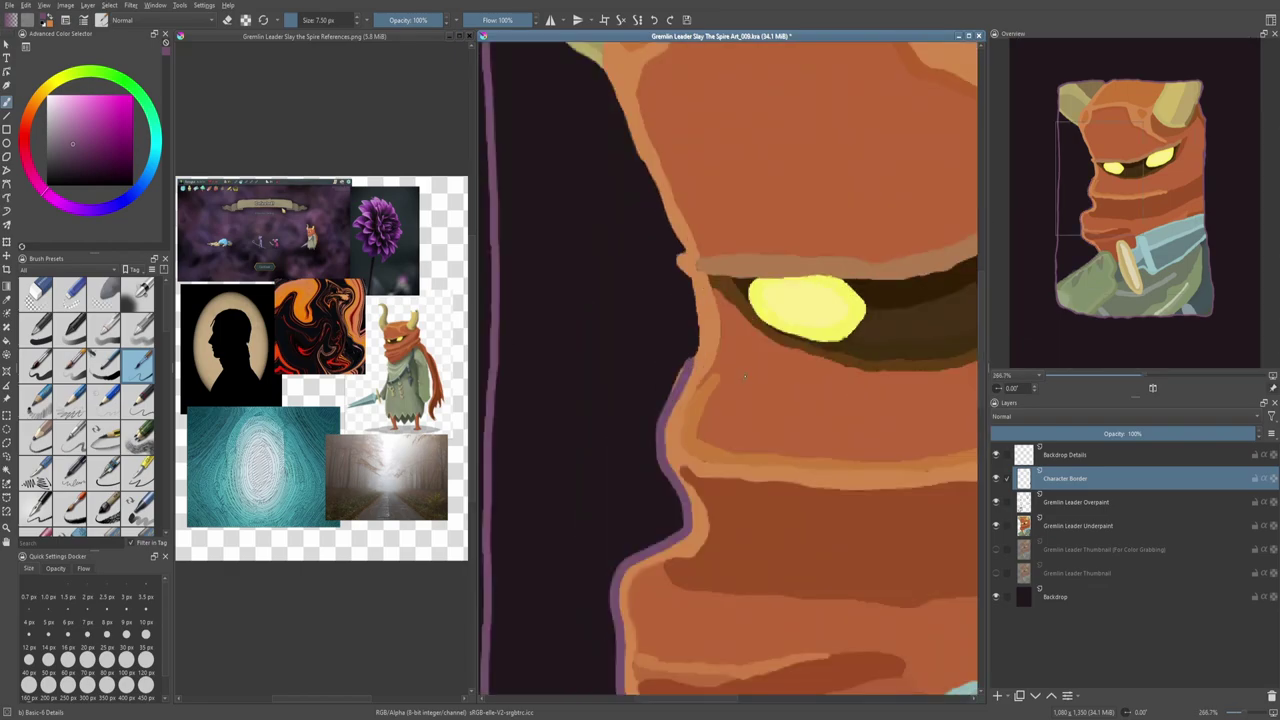
pyautogui.press('2')
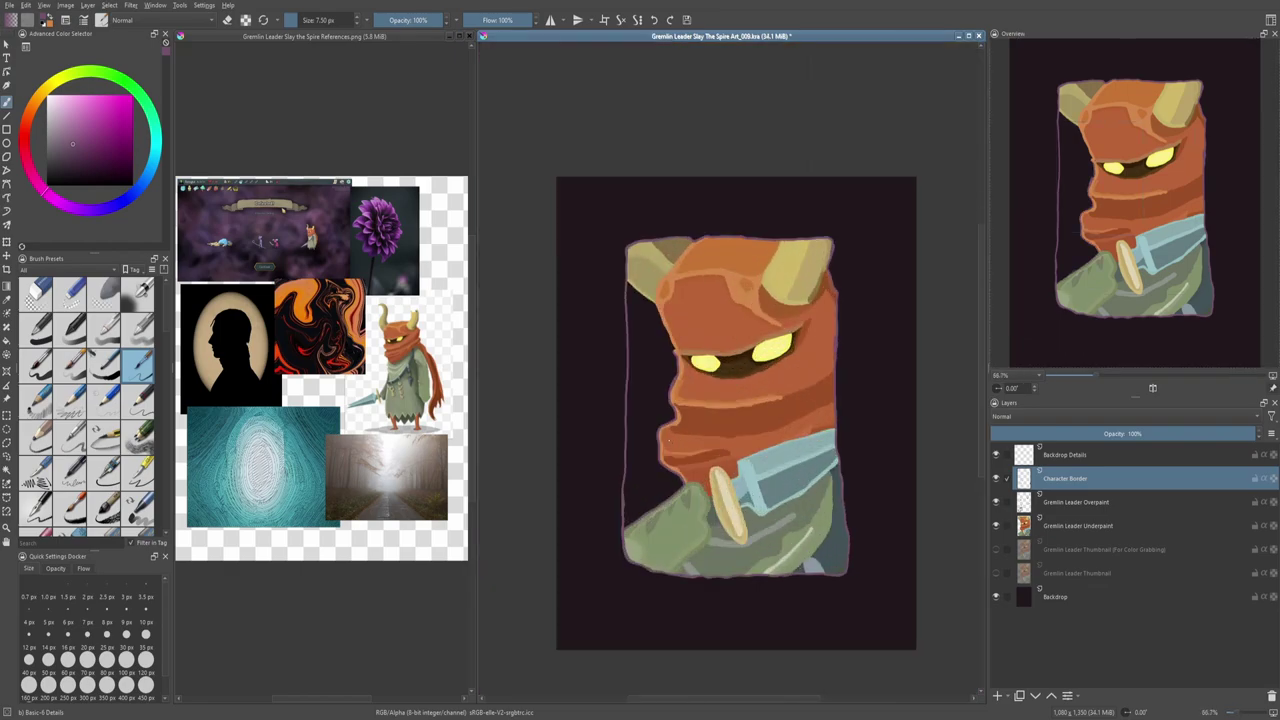
# Step: Erase the straight border line running between the left horn and the sleeve, and return to the painting brush
pyautogui.scroll(4, 551, 630)
pyautogui.press('e')
pyautogui.moveTo(551, 630); pyautogui.dragTo(572, 145)
pyautogui.press('/')
pyautogui.press('2')
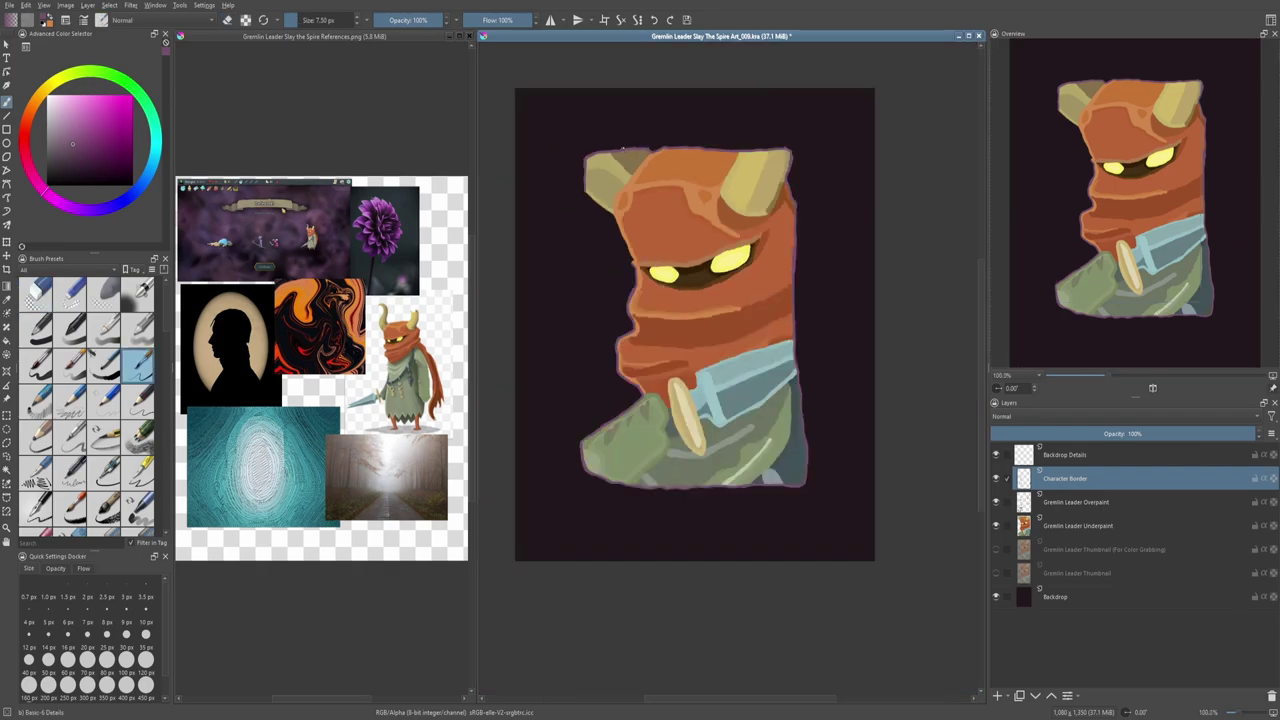
# Step: Extend the purple border along the left horn's underside toward the hood and review the full outline
pyautogui.scroll(3, 521, 292)
pyautogui.moveTo(521, 292)
pyautogui.mouseDown()
pyautogui.moveTo(621, 392)
pyautogui.moveTo(688, 555)
pyautogui.mouseUp()
pyautogui.press('2')
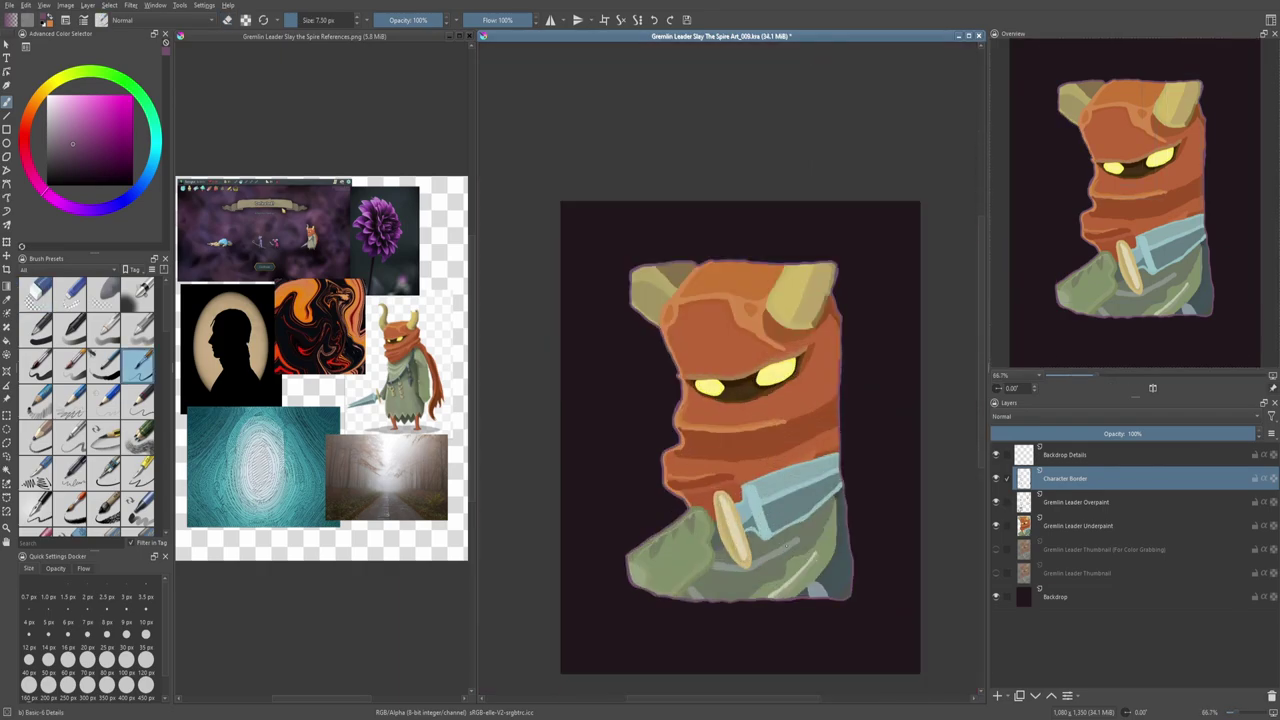
# Step: Set up a soft airbrush with the eyes' yellow and add a layer named Character Highlights above Backdrop Details
pyautogui.press('/')
pyautogui.press('pageup')
pyautogui.keyDown('ctrl'); pyautogui.click(708, 386); pyautogui.keyUp('ctrl')
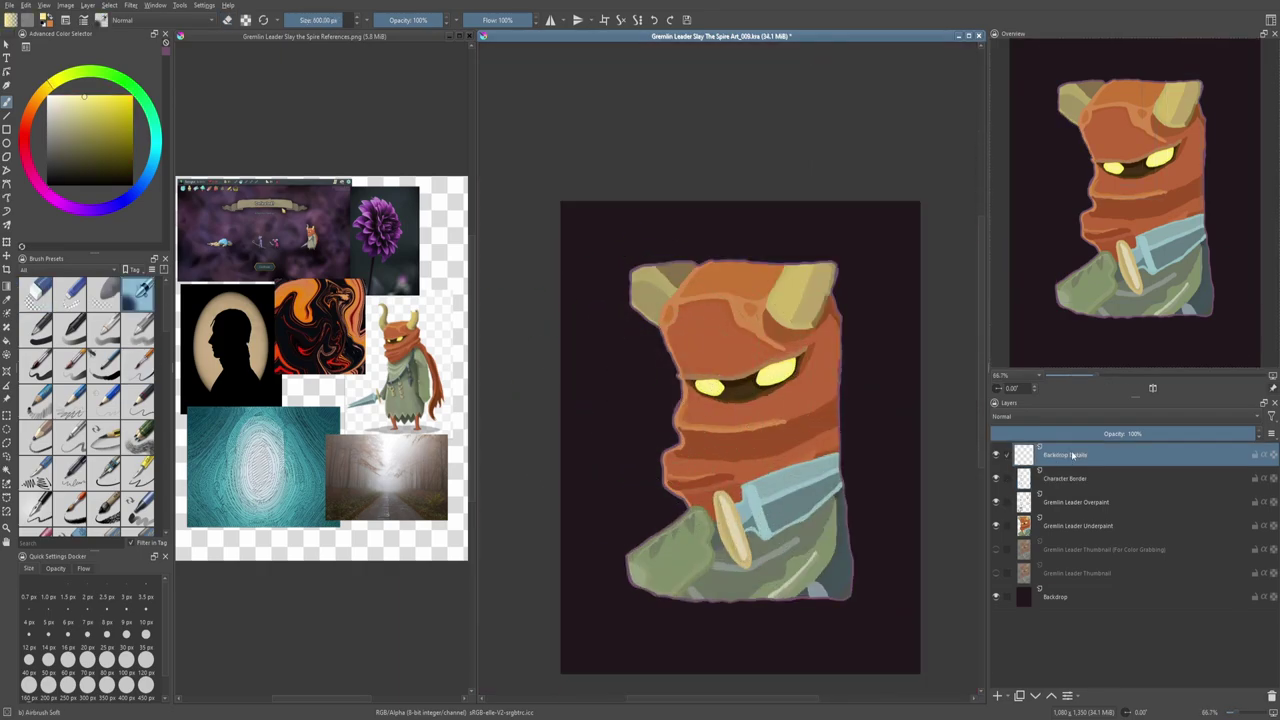
pyautogui.press('1')
pyautogui.press('Insert')
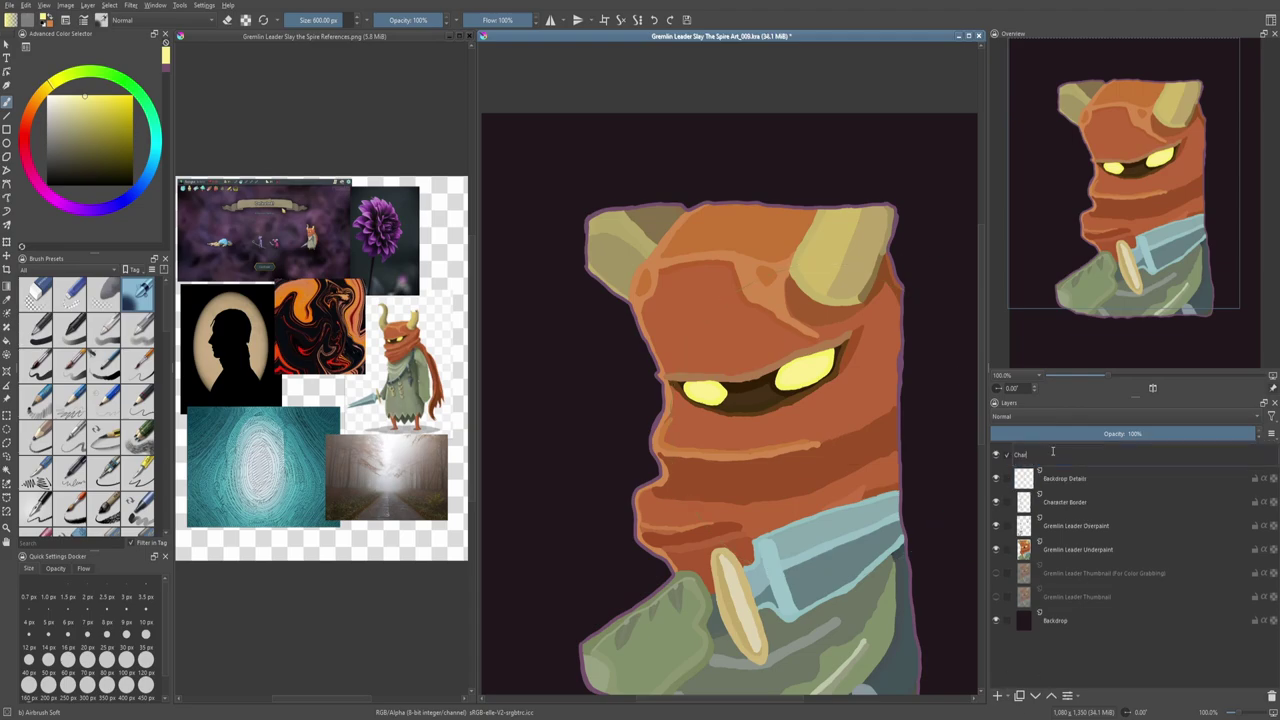
# Step: Airbrush a soft yellow glow around both eyes and compare the face with the highlights layer hidden and shown
pyautogui.press('[')
pyautogui.press('[')
pyautogui.press('[')
pyautogui.moveTo(657, 391); pyautogui.dragTo(800, 360)
pyautogui.press('2')
pyautogui.click(996, 455)
pyautogui.click(996, 455)
pyautogui.press('1')
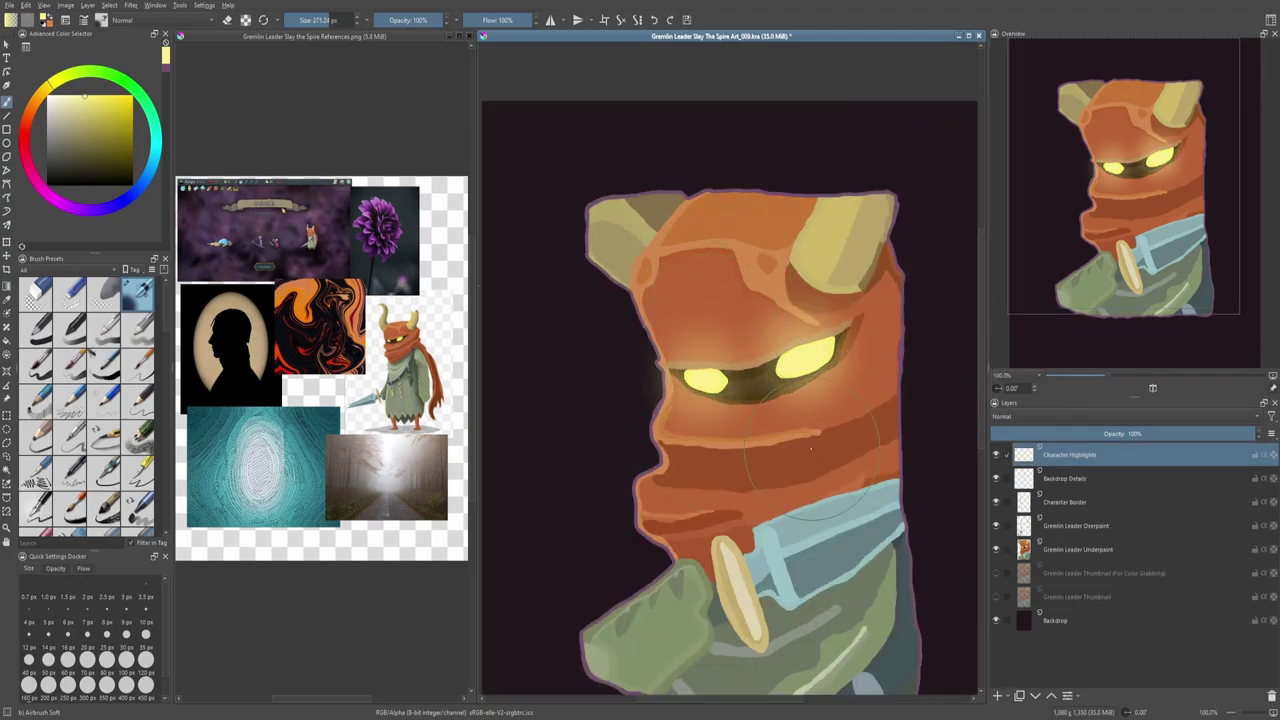
# Step: Airbrush a soft highlight over the dagger blade with its own light blue, using a much smaller brush
pyautogui.keyDown('ctrl'); pyautogui.click(905, 505); pyautogui.keyUp('ctrl')
pyautogui.press('[')
pyautogui.press('[')
pyautogui.press('[')
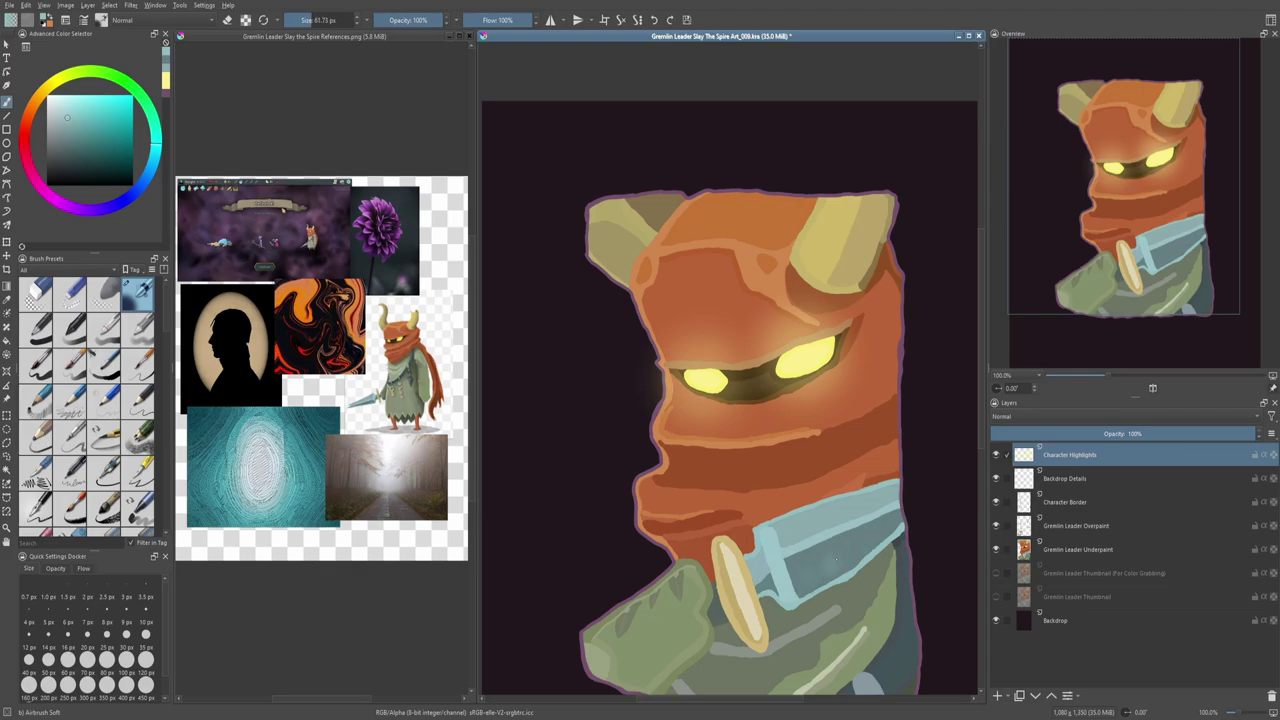
pyautogui.moveTo(846, 568); pyautogui.dragTo(868, 506)
pyautogui.scroll(-4, 943, 480)
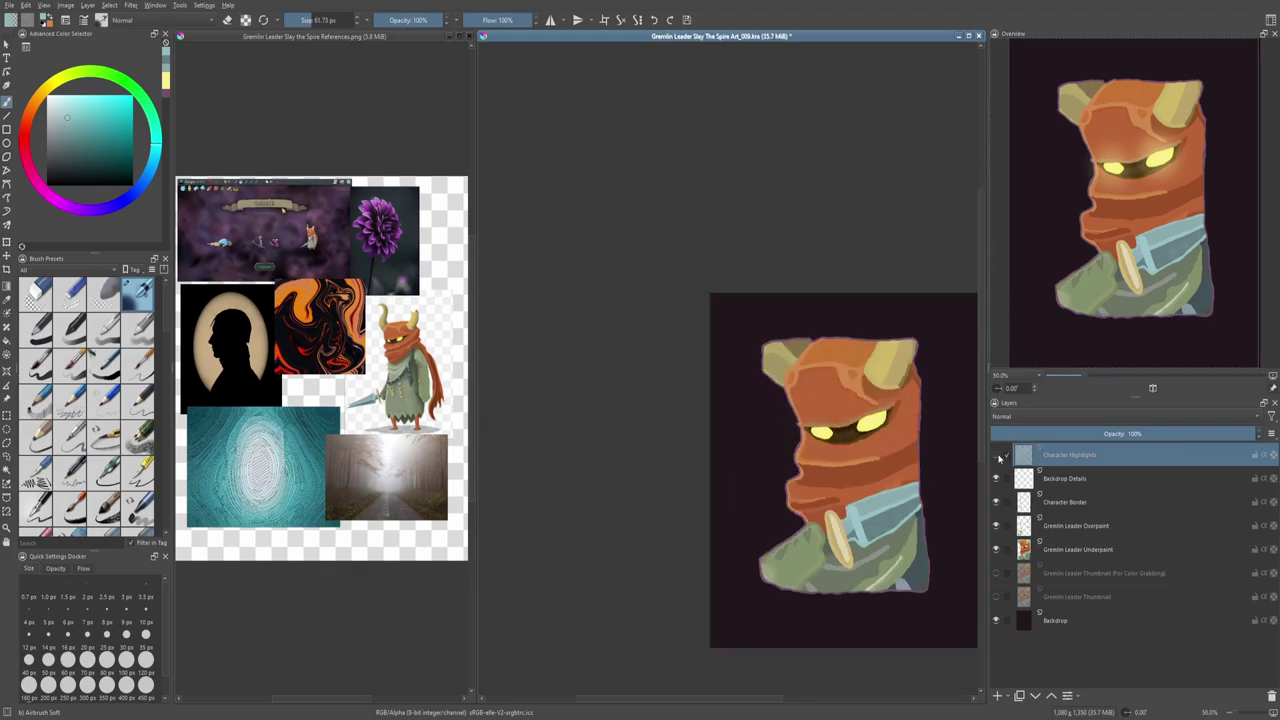
# Step: Airbrush a faint cream glow around the dagger's handle, using the handle's colour and a slightly larger brush
pyautogui.press('1')
pyautogui.keyDown('ctrl'); pyautogui.click(760, 530); pyautogui.keyUp('ctrl')
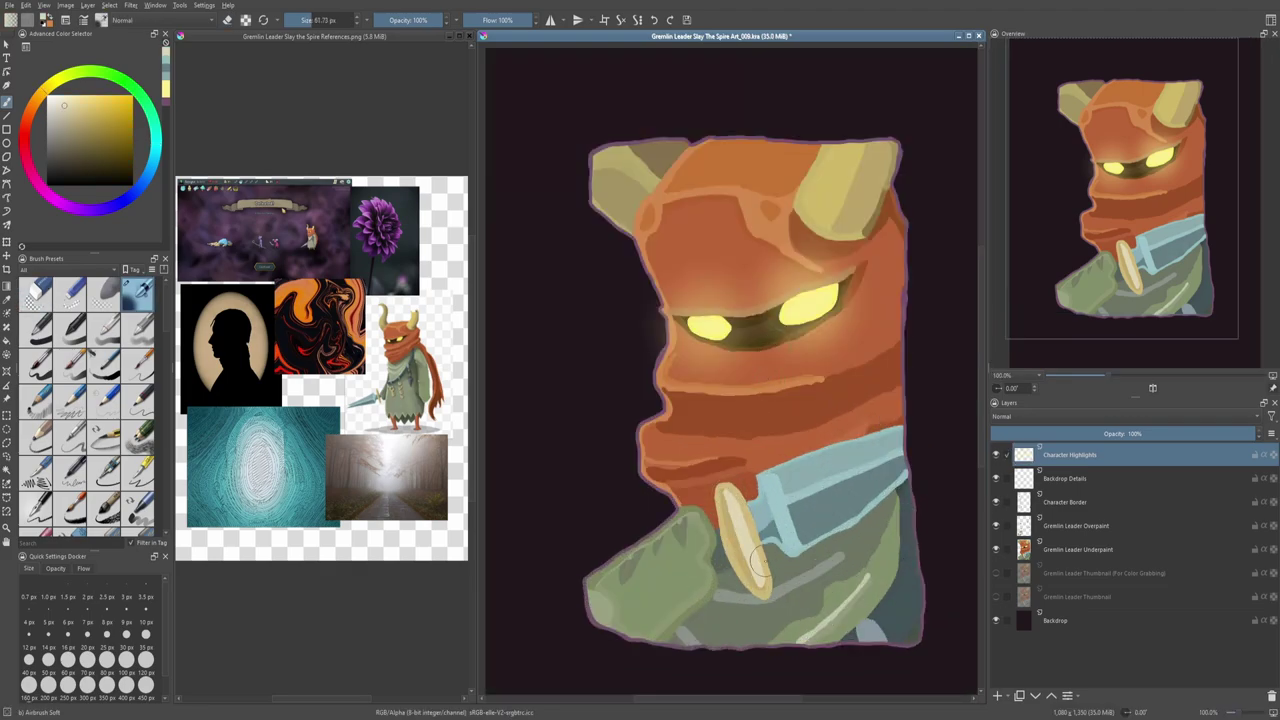
pyautogui.press(']')
pyautogui.press(']')
pyautogui.moveTo(760, 530); pyautogui.dragTo(840, 565)
pyautogui.scroll(-3, 730, 370)
pyautogui.scroll(2, 730, 370)
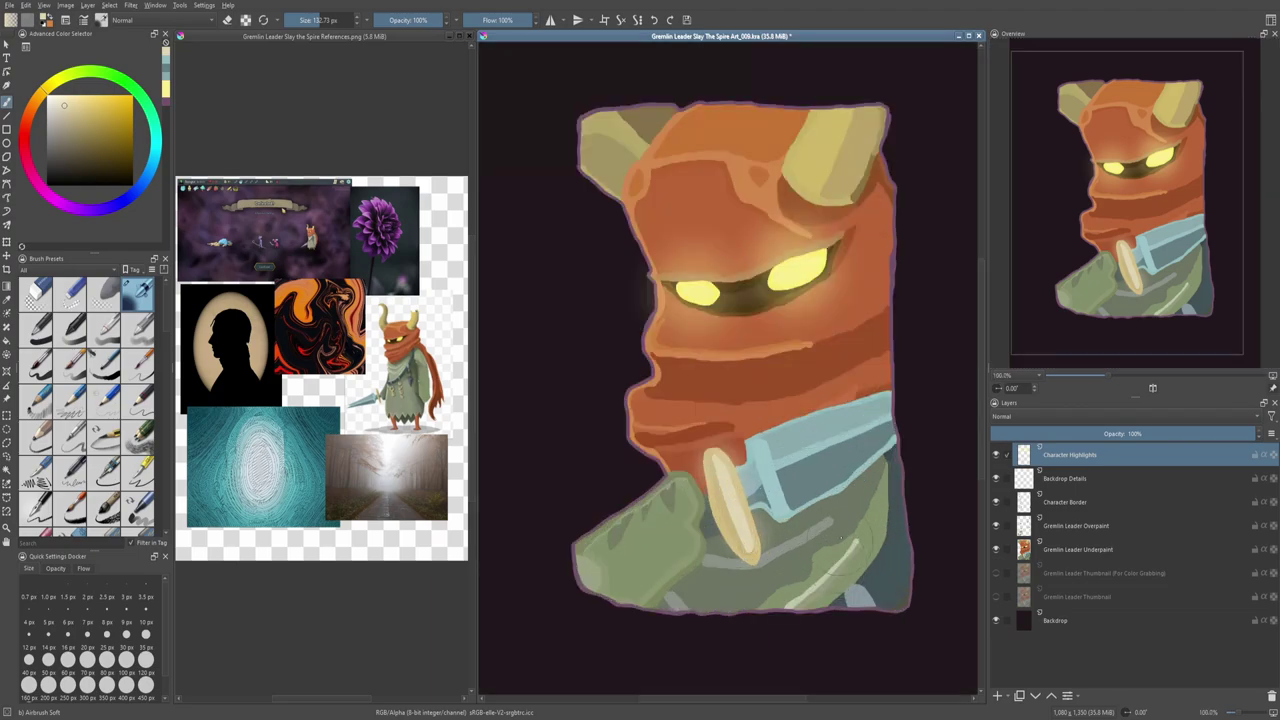
pyautogui.scroll(-2, 730, 370)
# Step: Try soft airbrushed purple strokes around the figure on the Backdrop Details layer, using purple from the game reference
pyautogui.click(232, 222)
pyautogui.click(700, 400)
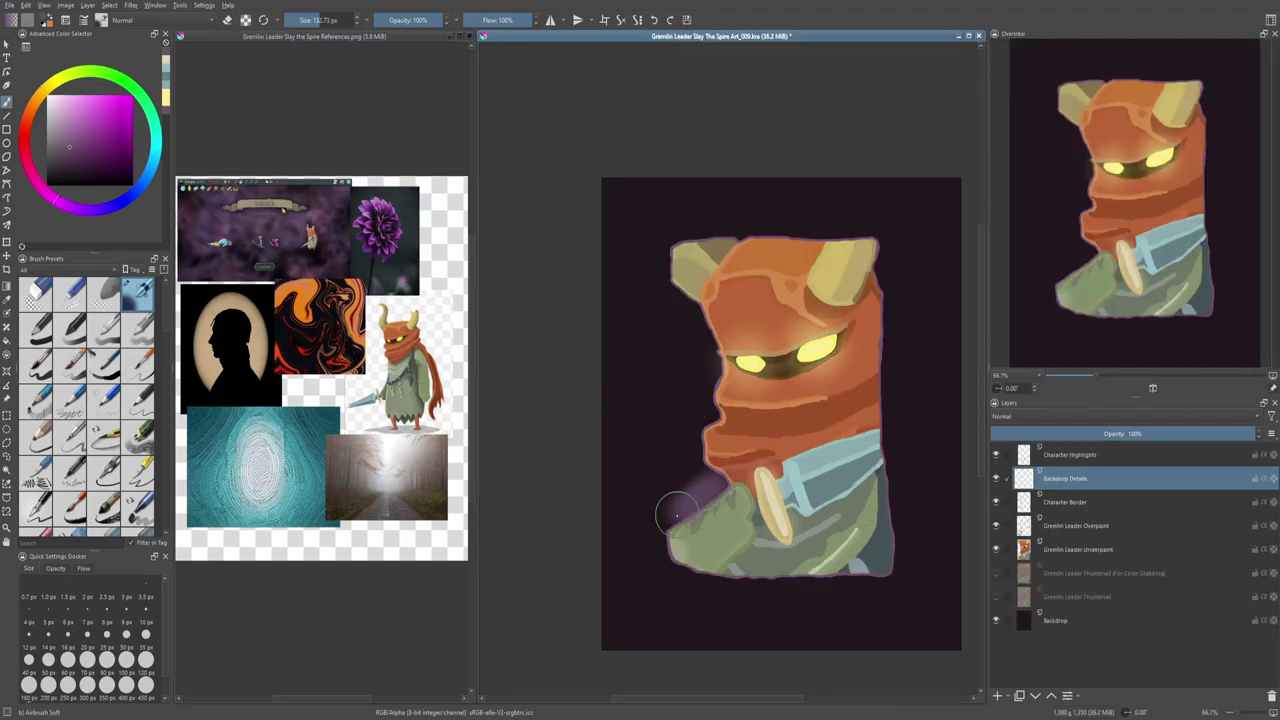
pyautogui.moveTo(666, 509)
pyautogui.mouseDown()
pyautogui.moveTo(895, 583)
pyautogui.moveTo(879, 401)
pyautogui.moveTo(710, 490)
pyautogui.mouseUp()
pyautogui.hotkey('ctrl', 'z')
pyautogui.hotkey('ctrl', 'z')
pyautogui.hotkey('ctrl', 'z')
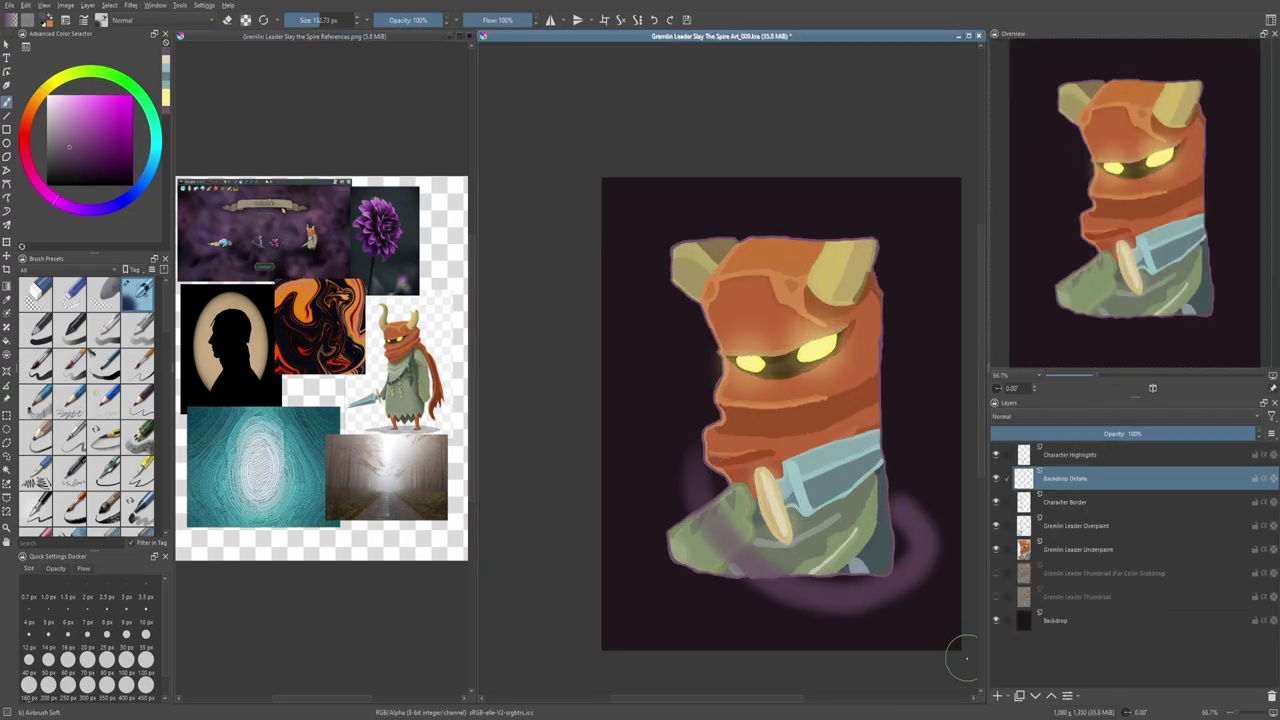
pyautogui.moveTo(606, 578); pyautogui.dragTo(942, 603)
pyautogui.hotkey('ctrl', 'z')
pyautogui.moveTo(900, 525); pyautogui.dragTo(856, 513)
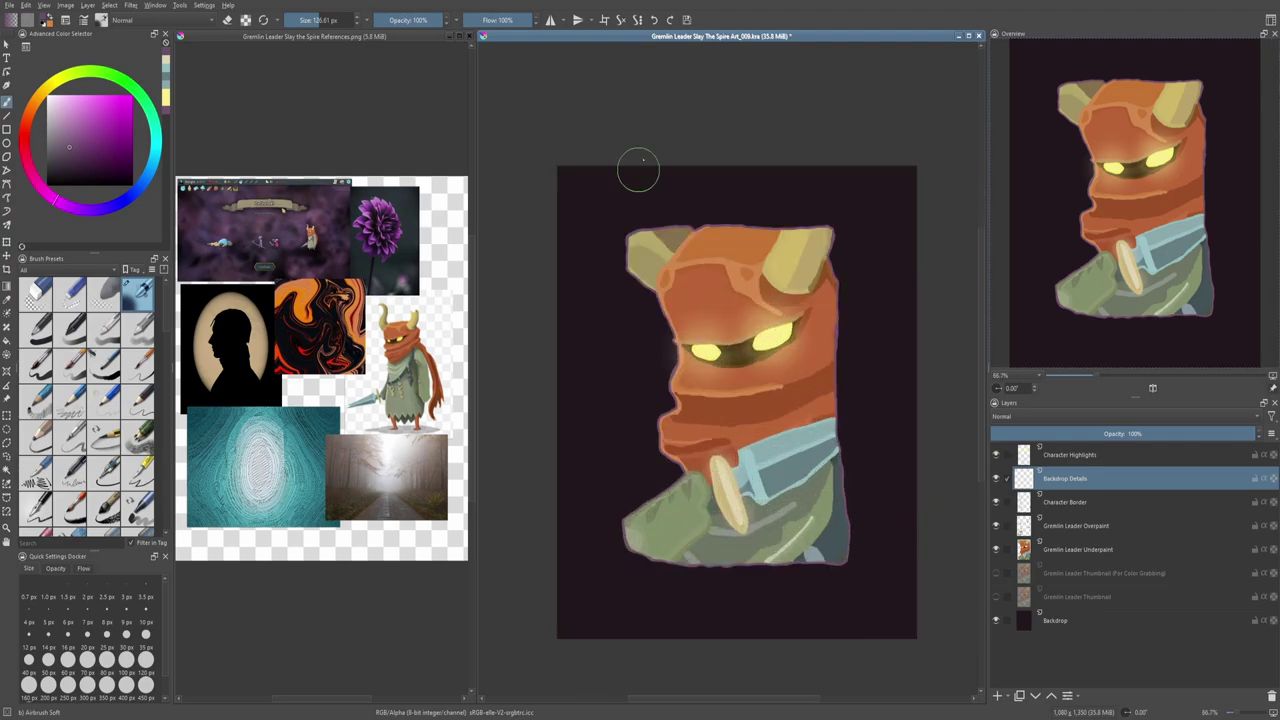
pyautogui.moveTo(598, 229); pyautogui.dragTo(600, 470)
pyautogui.hotkey('ctrl', 'z')
# Step: Try purple backdrop strokes beside the figure with the Marker Chisel Smooth and WaterC Basic Round-Fringe brushes
pyautogui.press('.')
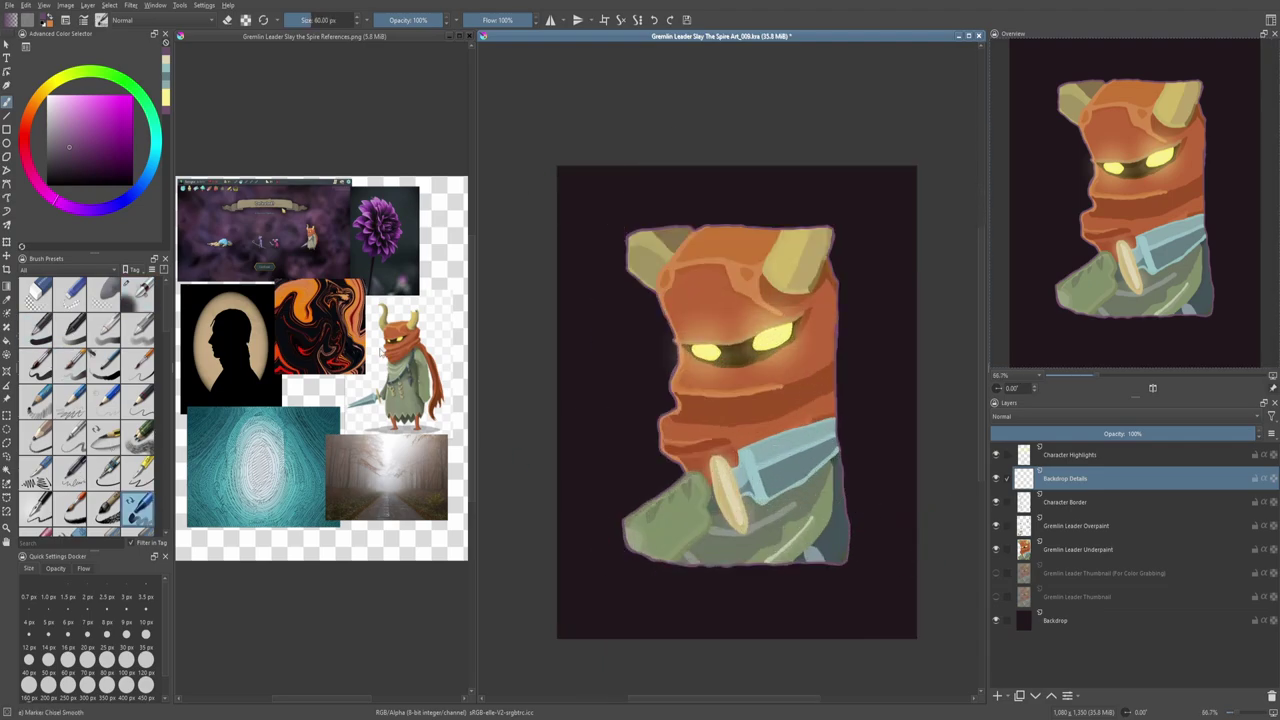
pyautogui.scroll(-3, 90, 400)
pyautogui.click(105, 436)
pyautogui.hotkey('ctrl', 'z')
pyautogui.moveTo(610, 228); pyautogui.dragTo(620, 490)
pyautogui.hotkey('ctrl', 'z')
pyautogui.press('.')
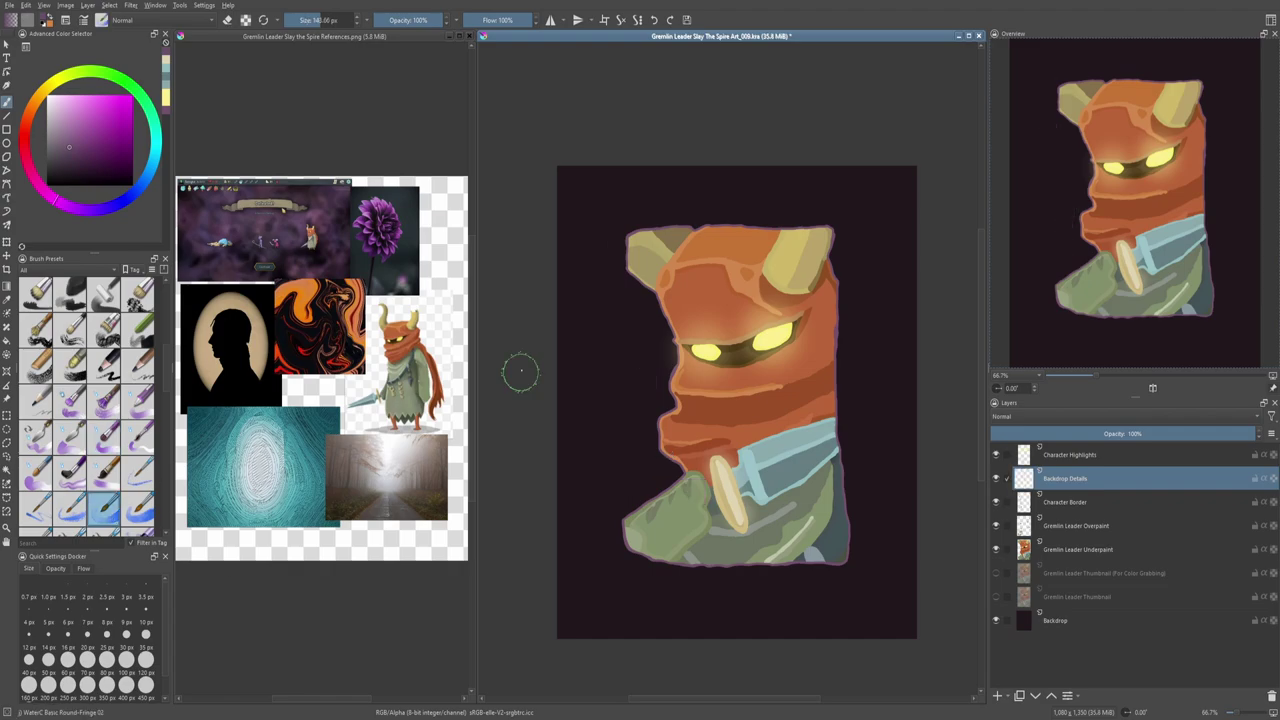
pyautogui.moveTo(614, 440)
pyautogui.mouseDown()
pyautogui.moveTo(605, 365)
pyautogui.moveTo(640, 378)
pyautogui.moveTo(628, 390)
pyautogui.moveTo(590, 310)
pyautogui.moveTo(598, 245)
pyautogui.moveTo(721, 197)
pyautogui.mouseUp()
pyautogui.hotkey('ctrl', 'z')
# Step: Paint purple smoke curls beside the figure on Backdrop Details with the WaterC Basic Round-Grain brush
pyautogui.press('i')
pyautogui.press('/')
pyautogui.hotkey('ctrl', 'z')
pyautogui.hotkey('ctrl', 'z')
pyautogui.moveTo(600, 290)
pyautogui.mouseDown()
pyautogui.moveTo(595, 200)
pyautogui.moveTo(630, 215)
pyautogui.mouseUp()
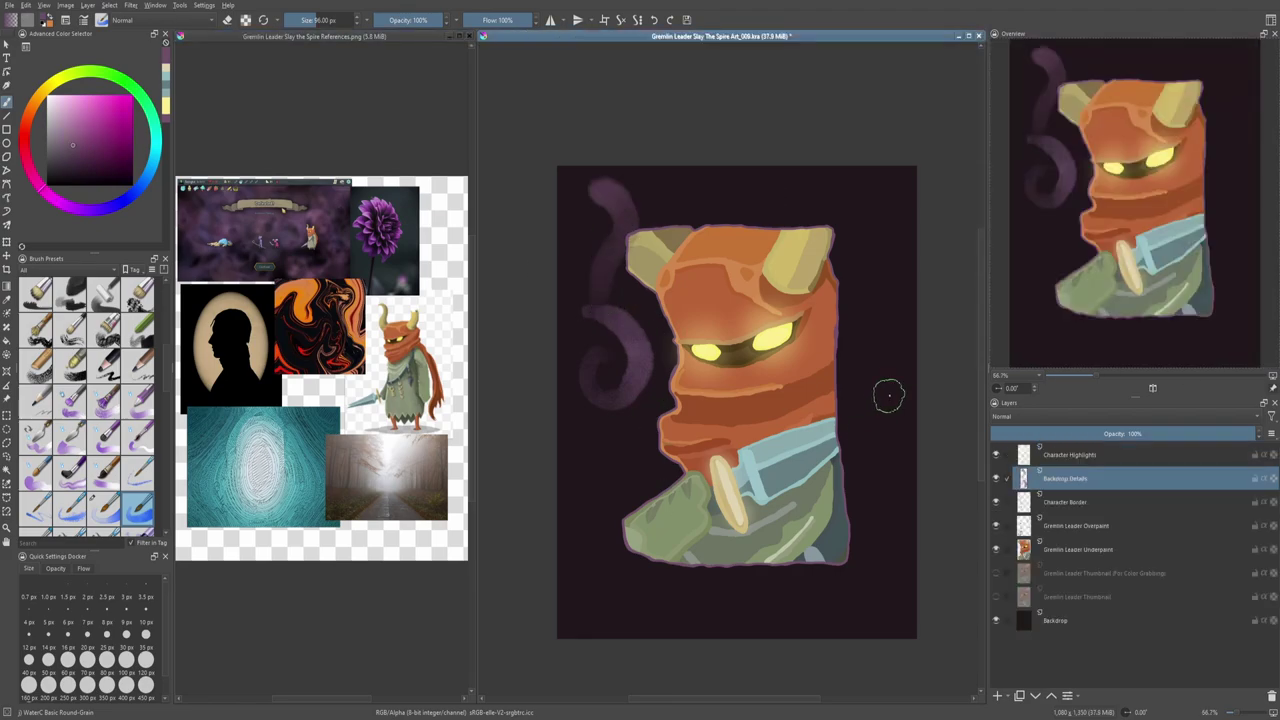
# Step: Move the painted smoke curls slightly left and down with a transform, and return to the brush
pyautogui.scroll(3, 863, 568)
pyautogui.scroll(-4, 771, 483)
pyautogui.hotkey('ctrl', 't')
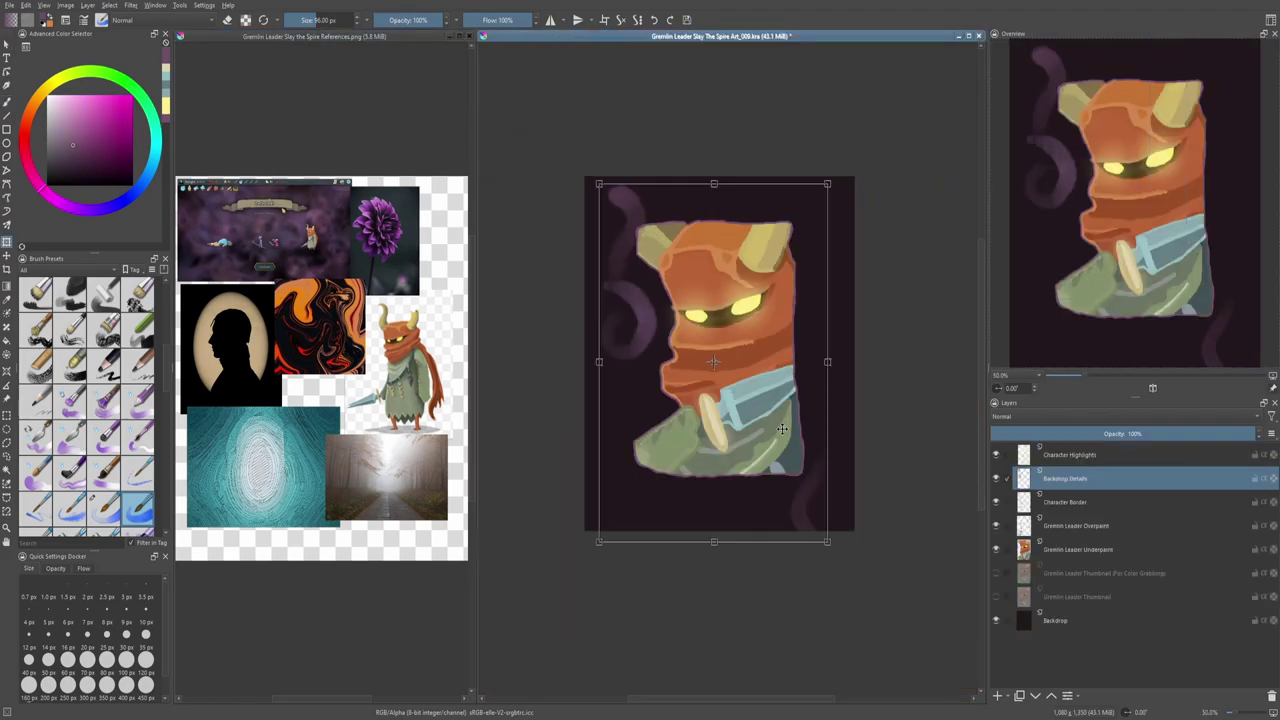
pyautogui.moveTo(771, 483); pyautogui.dragTo(771, 447)
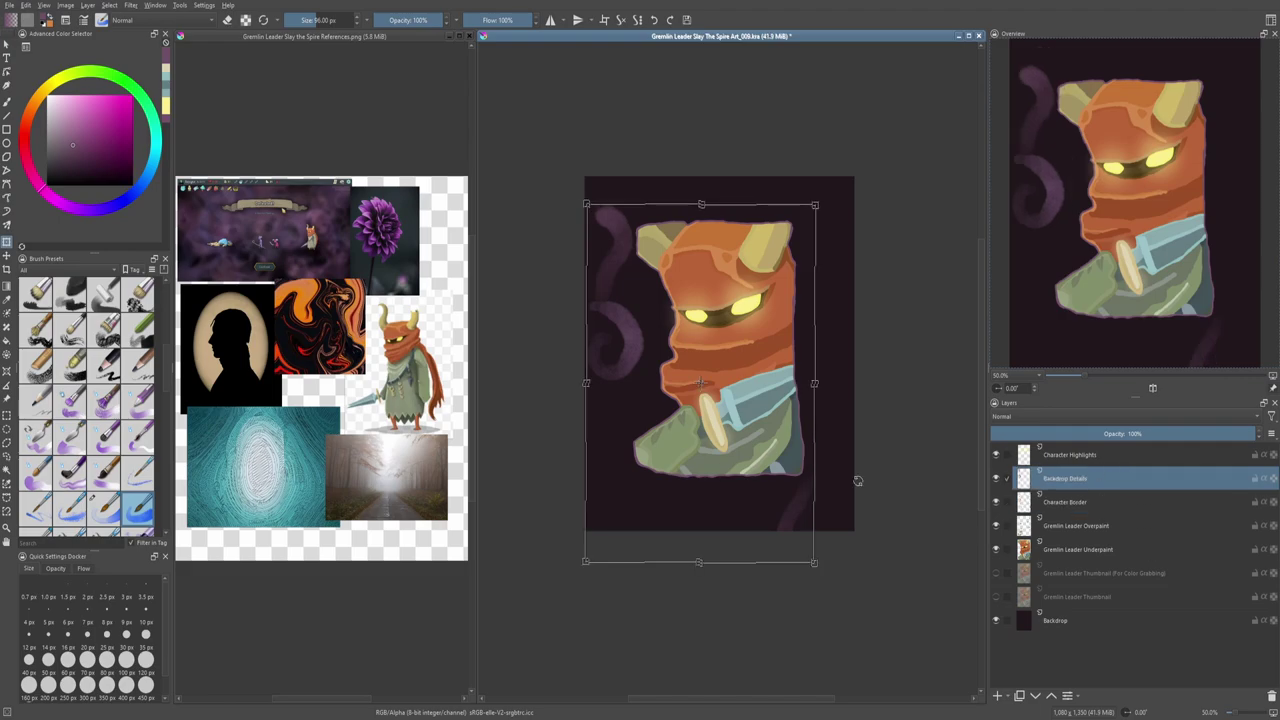
pyautogui.press('b')
# Step: Paint more purple smoke strokes to the figure's right and in the backdrop's lower-left corner, varying the purple
pyautogui.hotkey('ctrl', 'Tab')
pyautogui.hotkey('ctrl', 'Tab')
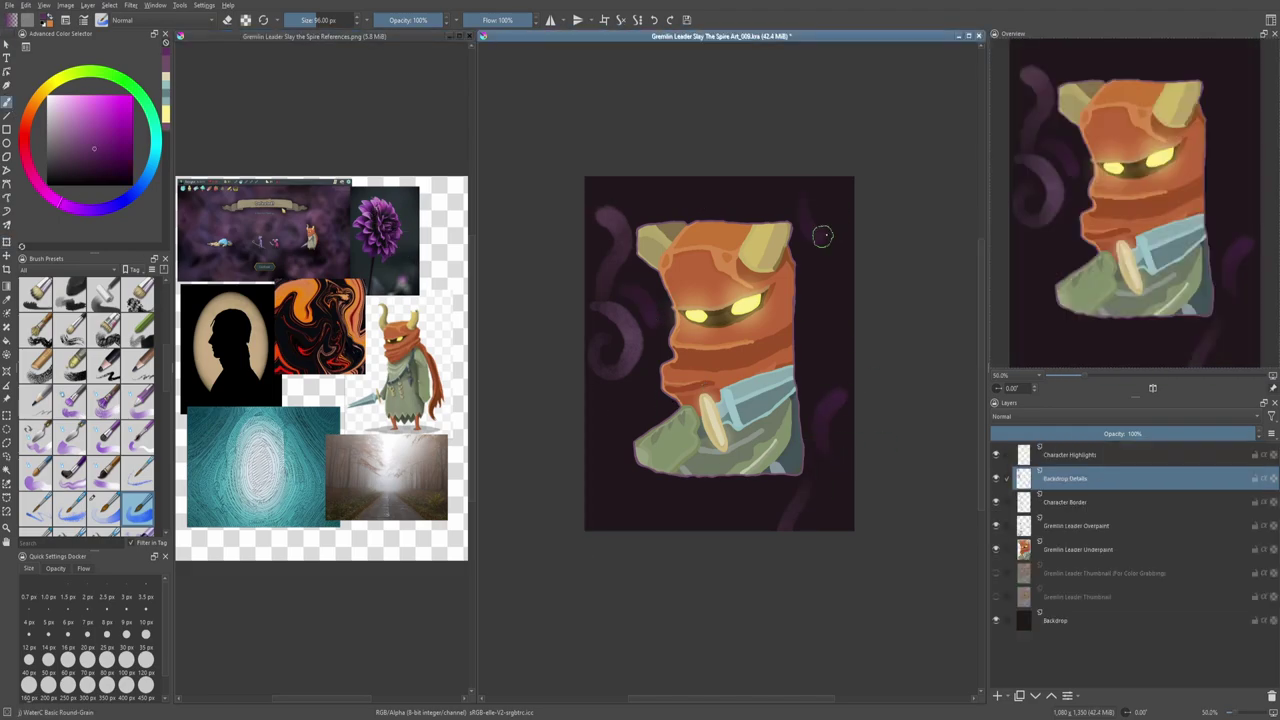
pyautogui.hotkey('ctrl', 'Tab')
pyautogui.hotkey('ctrl', 'Tab')
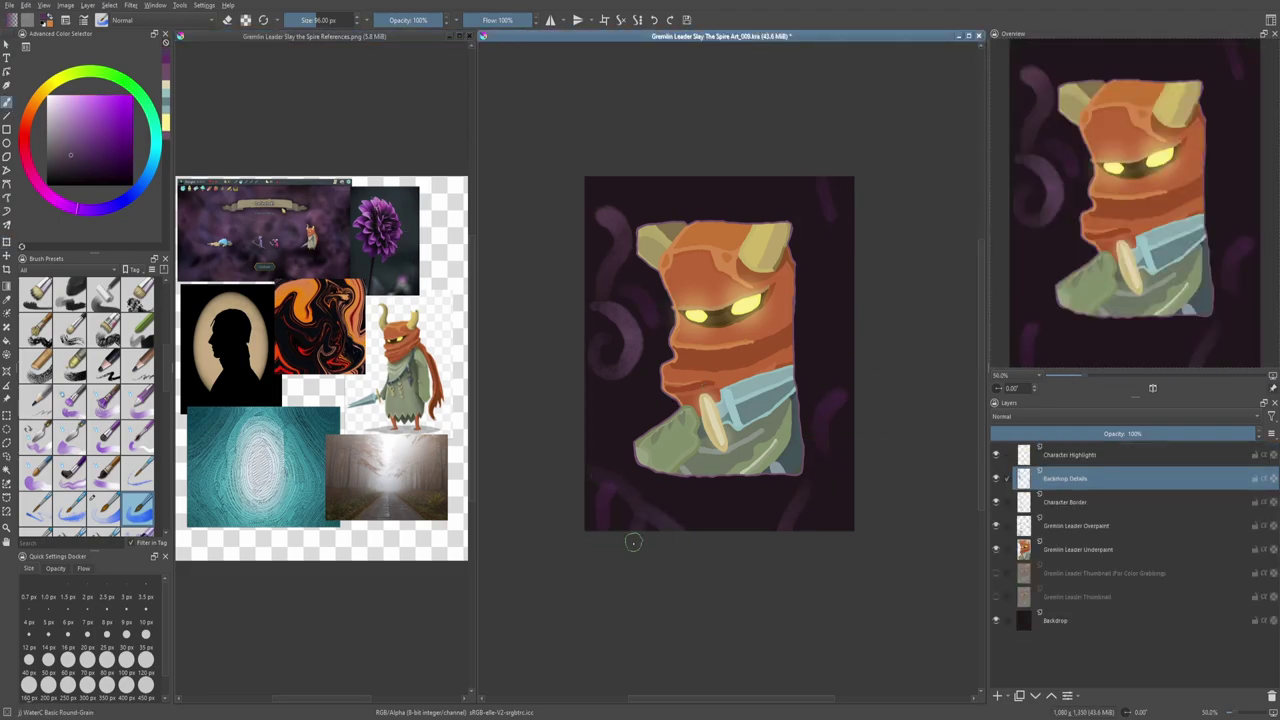
pyautogui.moveTo(588, 478)
pyautogui.mouseDown()
pyautogui.moveTo(625, 470)
pyautogui.moveTo(622, 404)
pyautogui.mouseUp()
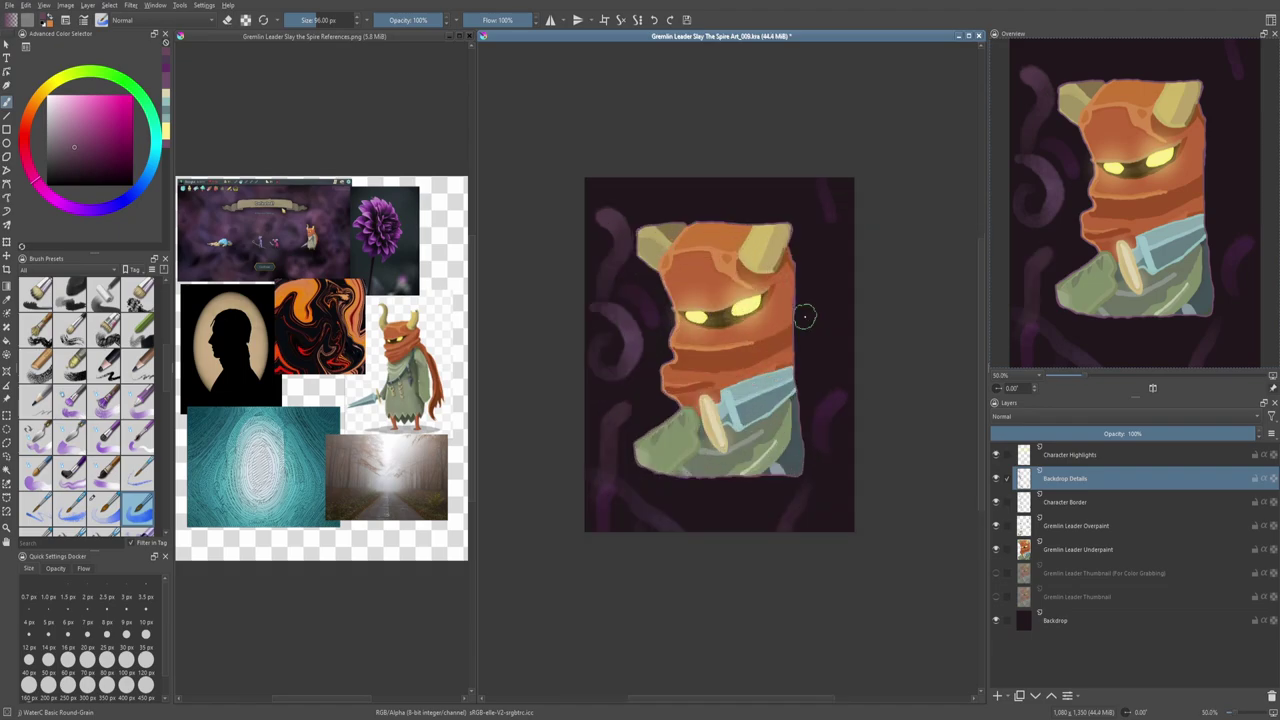
# Step: Paint purple tendrils beneath the cloak and brighter ones along the backdrop's right edge
pyautogui.moveTo(693, 490); pyautogui.dragTo(852, 472)
pyautogui.hotkey('ctrl', 'Tab')
pyautogui.hotkey('ctrl', 'Tab')
pyautogui.moveTo(836, 336)
pyautogui.mouseDown()
pyautogui.moveTo(820, 451)
pyautogui.moveTo(838, 358)
pyautogui.mouseUp()
# Step: Try a dark, translucent stroke down the hood and across the face using a colour from the reference sheet
pyautogui.keyDown('ctrl'); pyautogui.click(418, 250); pyautogui.keyUp('ctrl')
pyautogui.moveTo(708, 256); pyautogui.dragTo(710, 342)
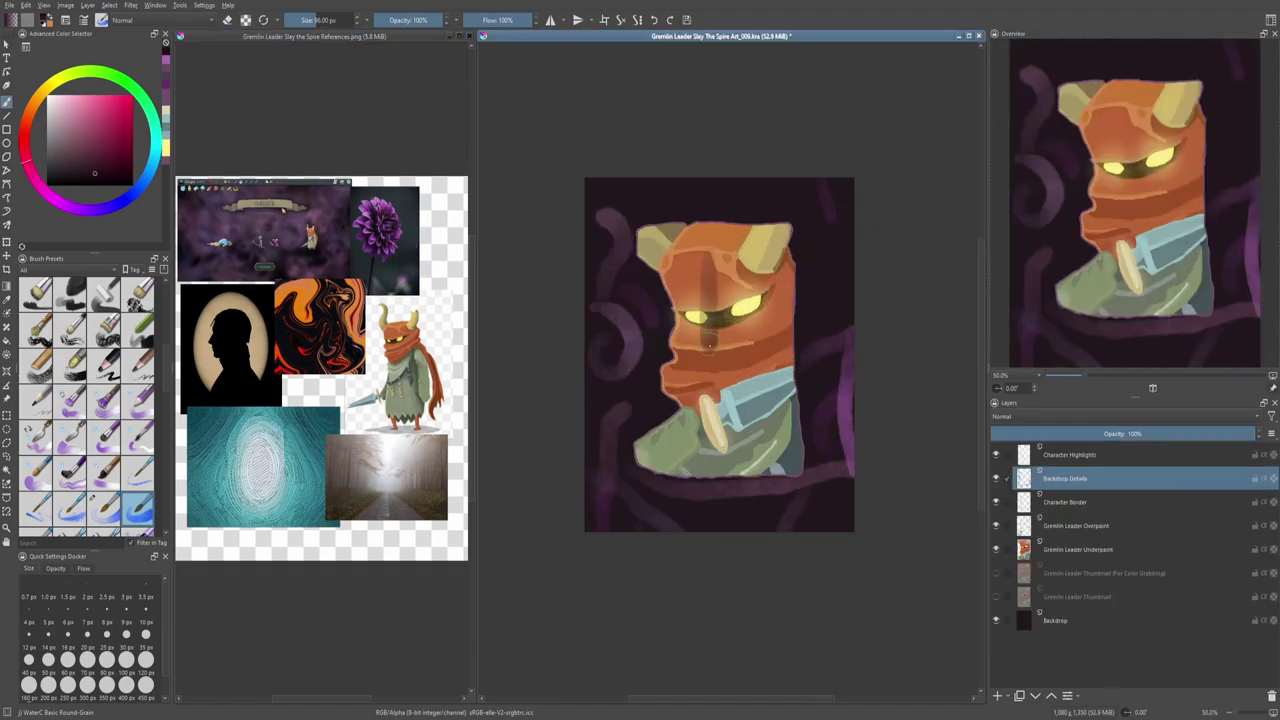
pyautogui.moveTo(628, 312); pyautogui.dragTo(688, 360)
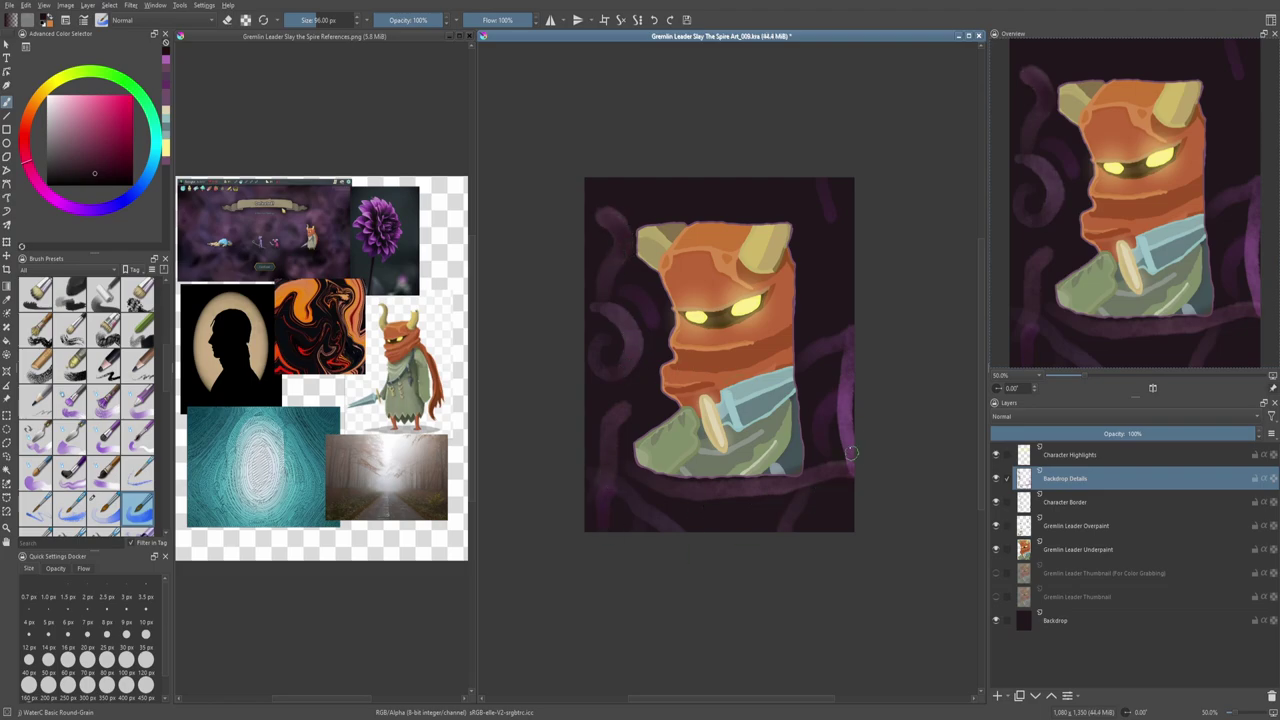
# Step: Try out the Wet Bristles Rough brush with orange, green and blue sampled from the figure
pyautogui.moveTo(880, 465); pyautogui.dragTo(920, 543)
pyautogui.press('/')
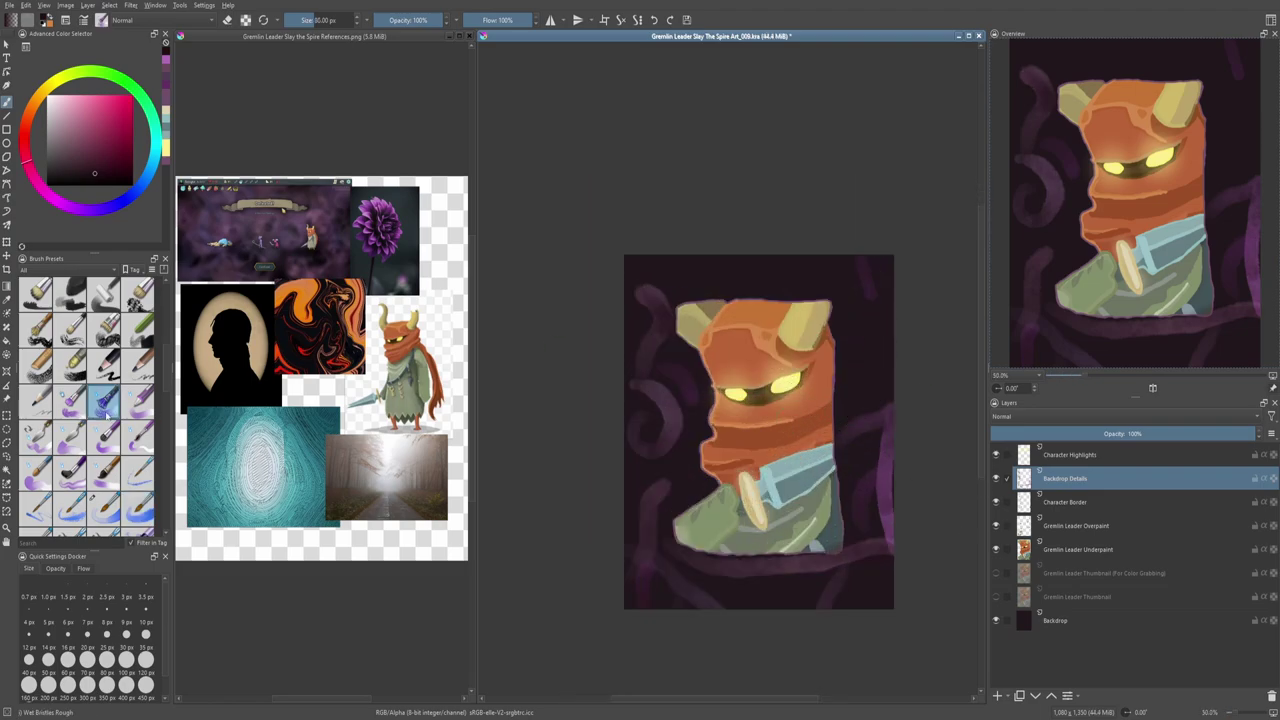
pyautogui.keyDown('ctrl'); pyautogui.click(776, 388); pyautogui.keyUp('ctrl')
pyautogui.keyDown('ctrl'); pyautogui.click(738, 358); pyautogui.keyUp('ctrl')
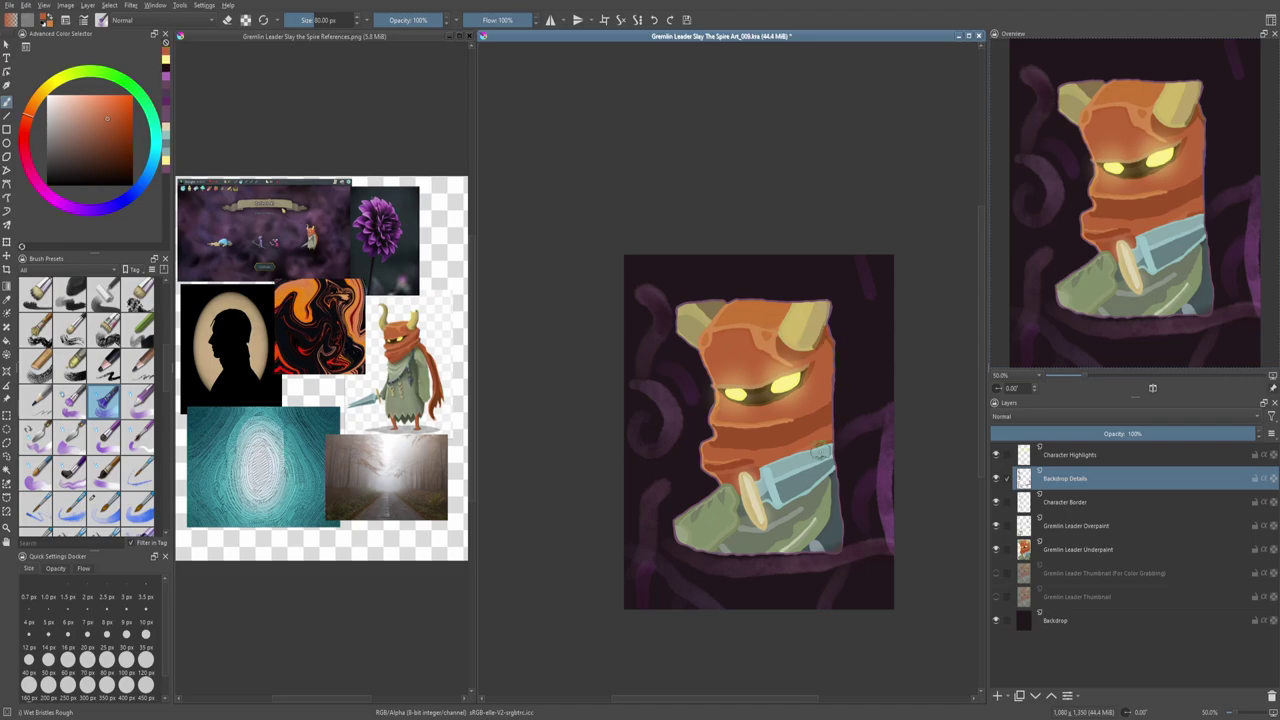
pyautogui.keyDown('ctrl'); pyautogui.click(815, 487); pyautogui.keyUp('ctrl')
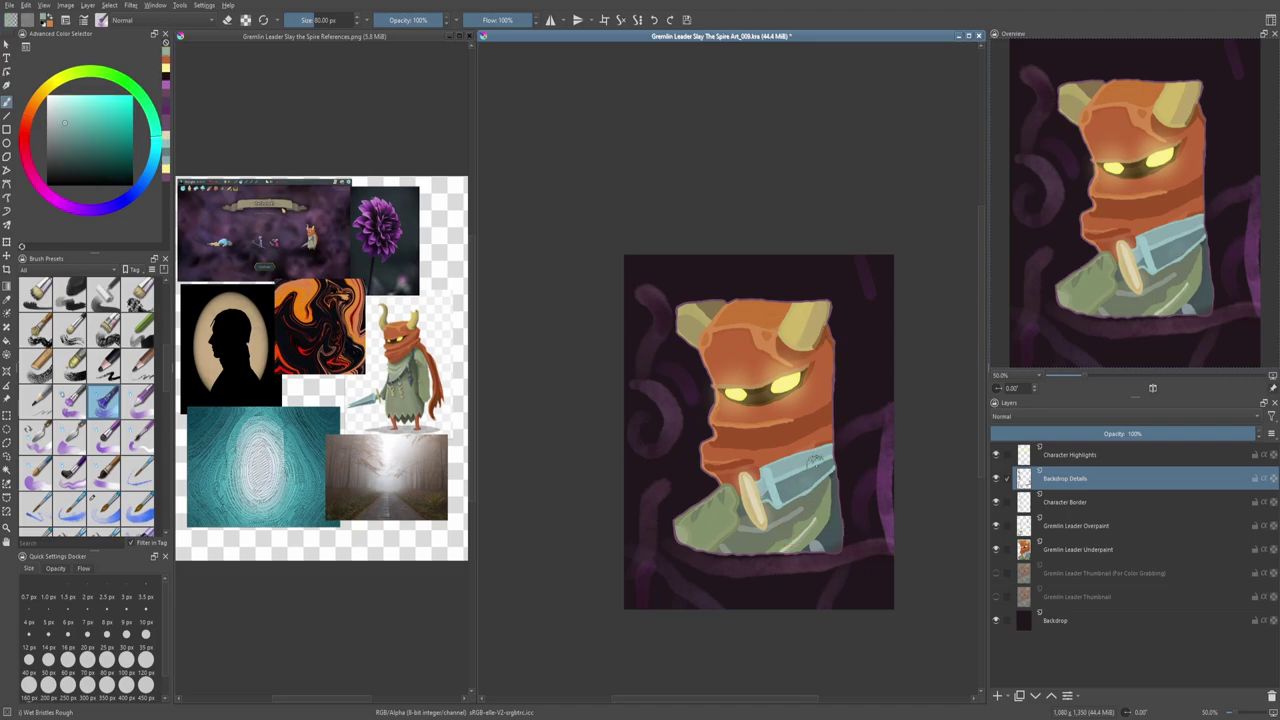
pyautogui.keyDown('ctrl'); pyautogui.click(814, 462); pyautogui.keyUp('ctrl')
pyautogui.scroll(1, 806, 458)
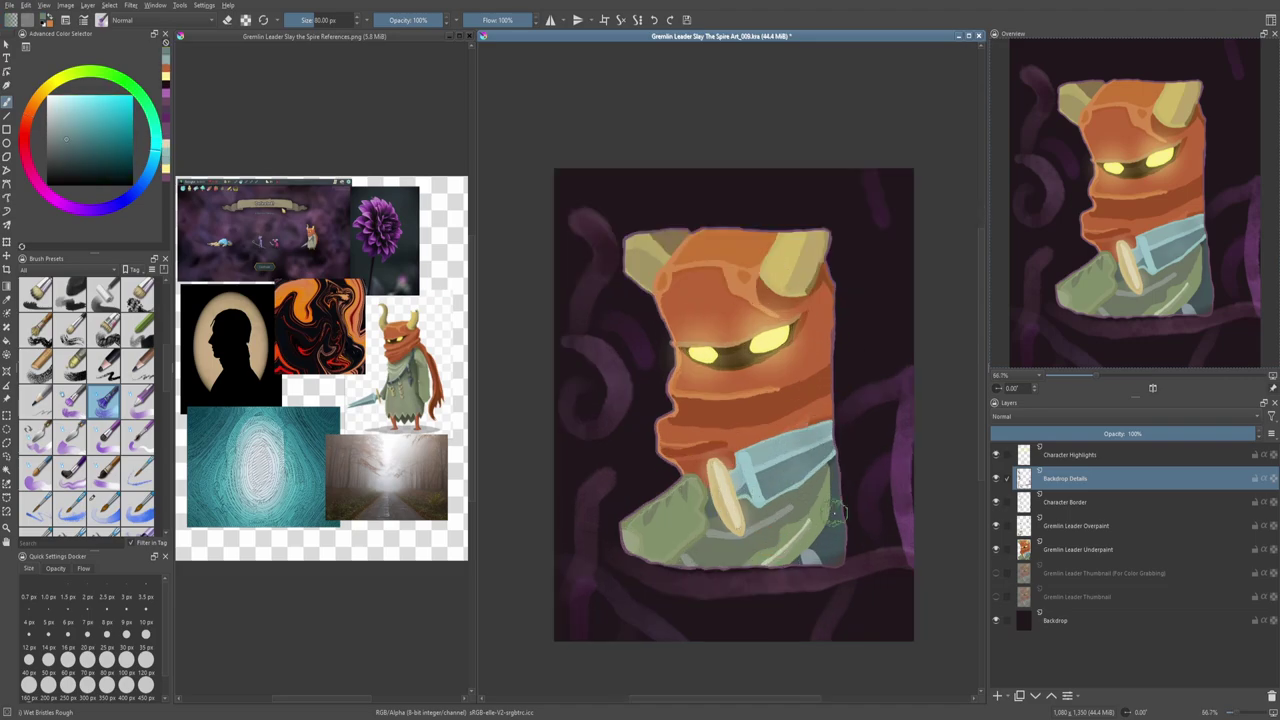
pyautogui.scroll(-1, 836, 512)
pyautogui.scroll(-2, 158, 372)
# Step: Shade the backdrop's upper-right area in muted purples with the Pencil-6 Quick Shade brush
pyautogui.click(138, 432)
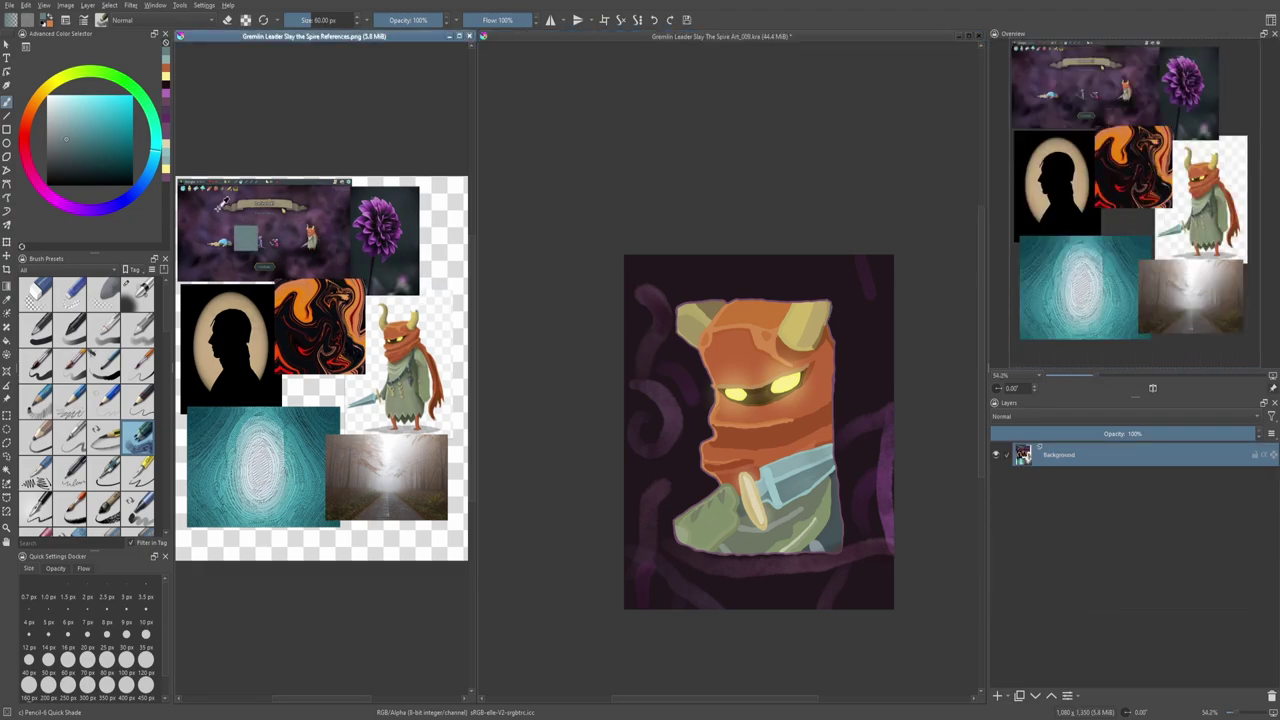
pyautogui.keyDown('ctrl'); pyautogui.click(795, 266); pyautogui.keyUp('ctrl')
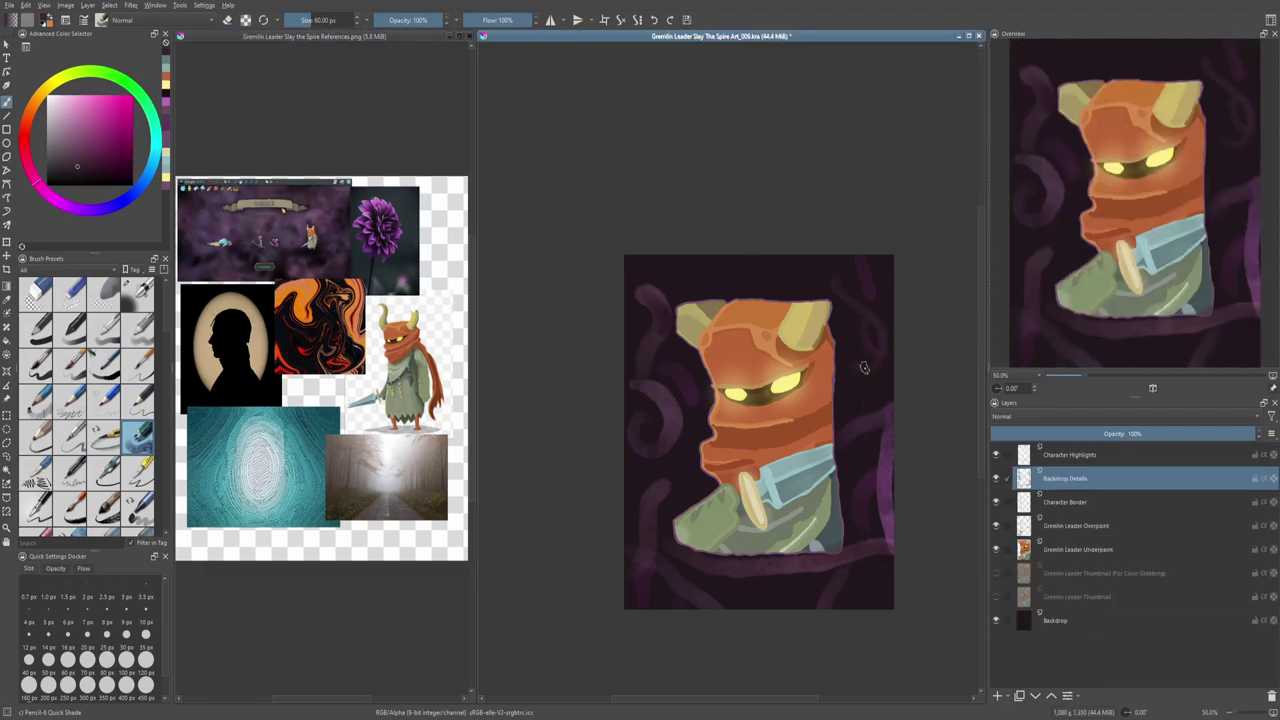
pyautogui.keyDown('ctrl'); pyautogui.click(870, 335); pyautogui.keyUp('ctrl')
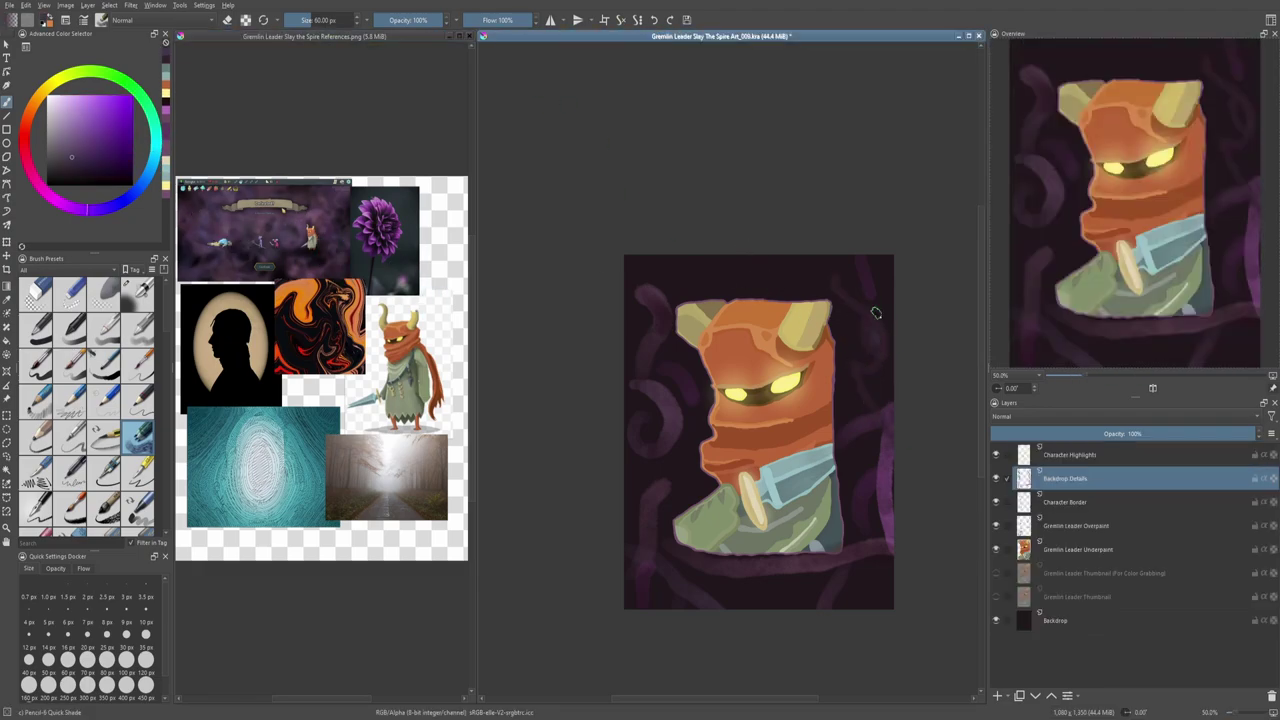
pyautogui.moveTo(870, 264); pyautogui.dragTo(866, 286)
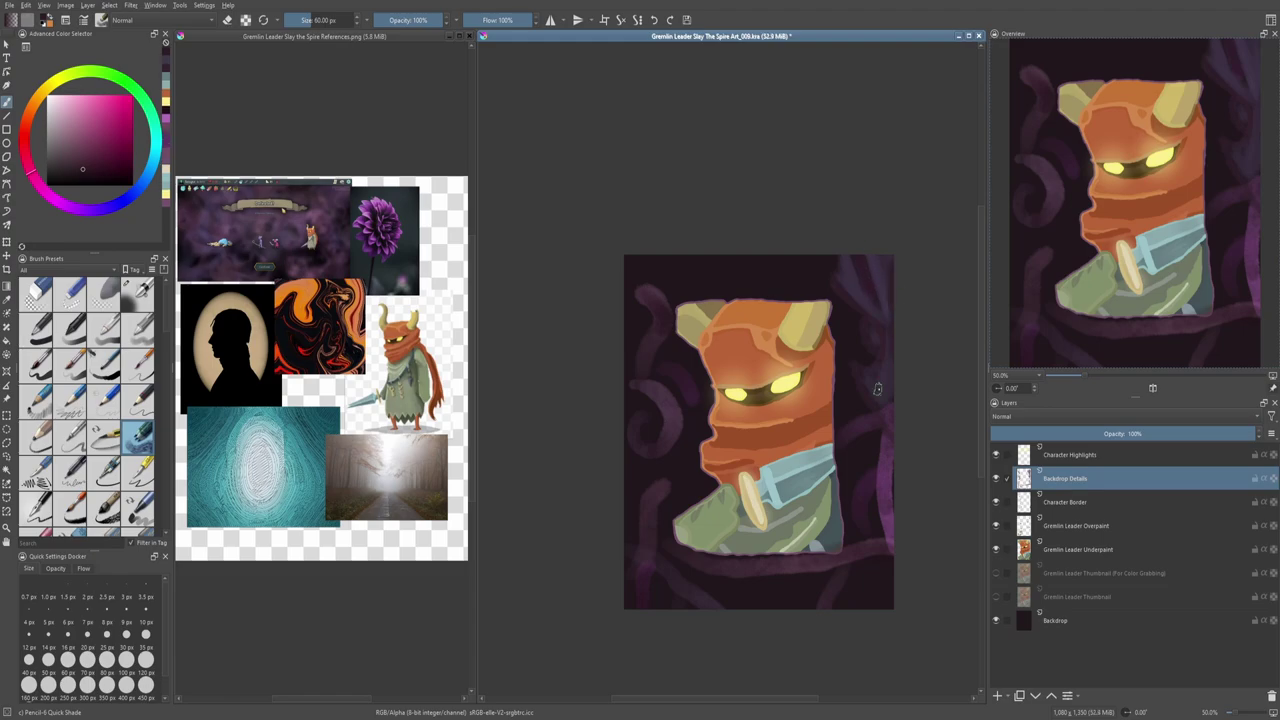
# Step: Shade over the swirls left of the figure and fill the area below the cloak with soft purple folds
pyautogui.keyDown('ctrl'); pyautogui.click(645, 310); pyautogui.keyUp('ctrl')
pyautogui.moveTo(640, 312); pyautogui.dragTo(625, 370)
pyautogui.moveTo(690, 578); pyautogui.dragTo(880, 597)
# Step: Sample dark purples from the game reference and paint soft strokes along the backdrop's top edge
pyautogui.keyDown('ctrl'); pyautogui.click(360, 224); pyautogui.keyUp('ctrl')
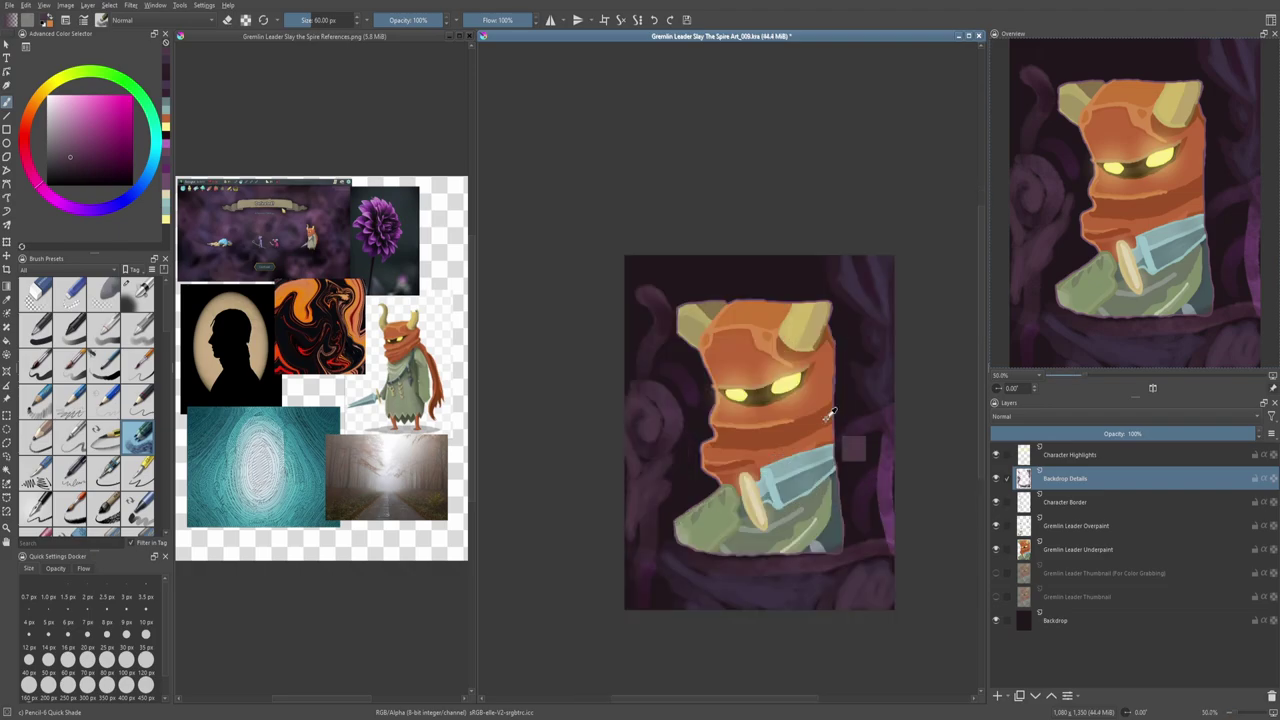
pyautogui.keyDown('ctrl'); pyautogui.click(290, 208); pyautogui.keyUp('ctrl')
pyautogui.click(752, 211)
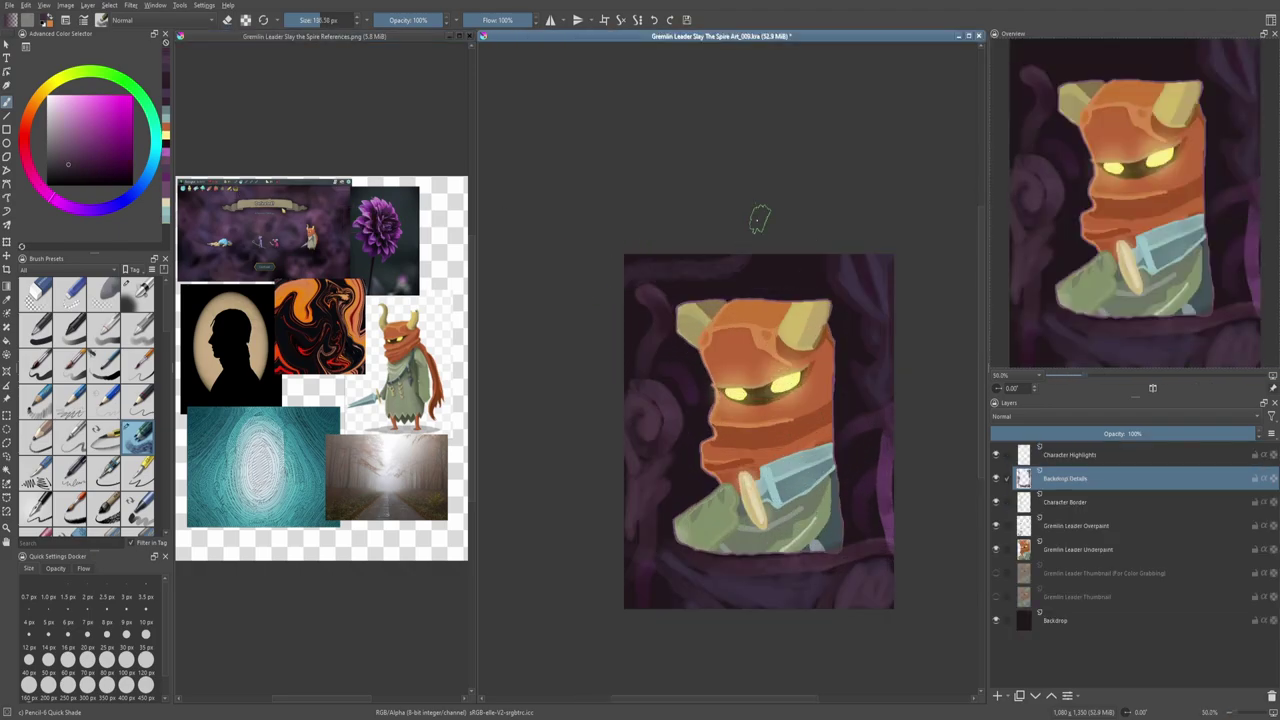
# Step: Texture the backdrop around the figure with the WaterC Spread-Pattern brush in a brighter purple from the reference
pyautogui.scroll(-2, 140, 432)
pyautogui.click(138, 365)
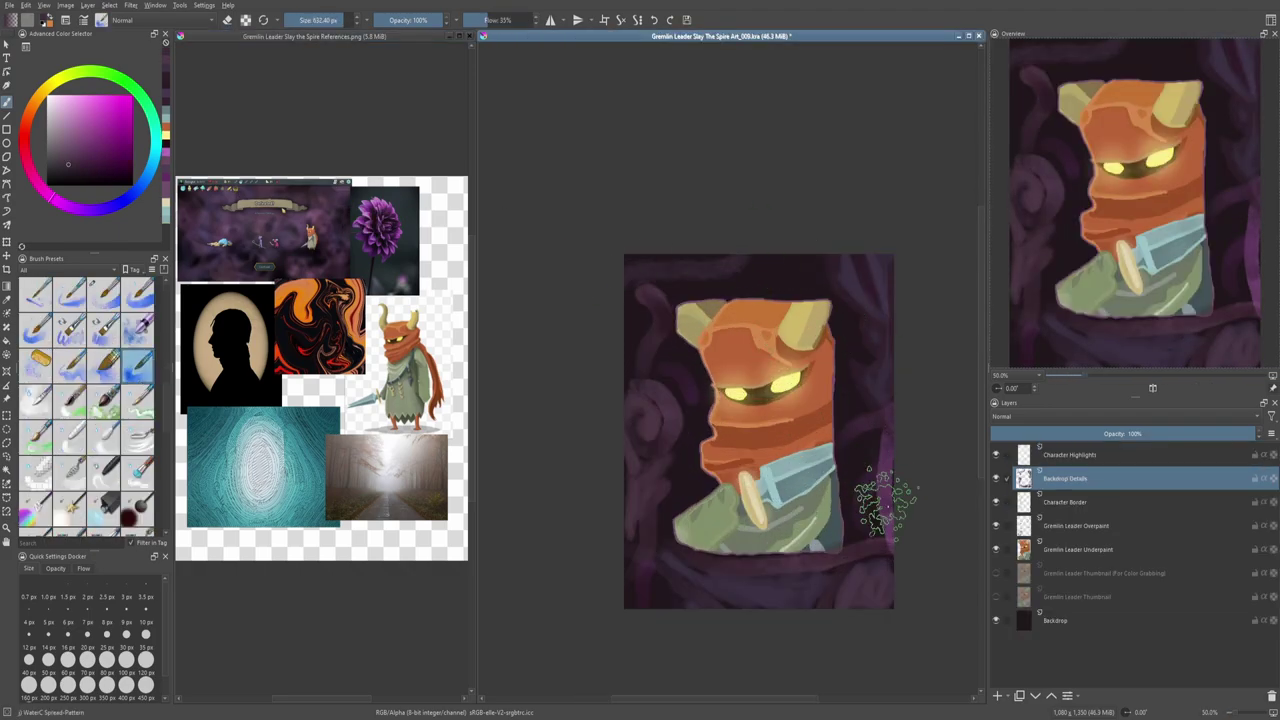
pyautogui.keyDown('ctrl'); pyautogui.click(300, 240); pyautogui.keyUp('ctrl')
pyautogui.click(667, 548)
pyautogui.scroll(-1, 800, 549)
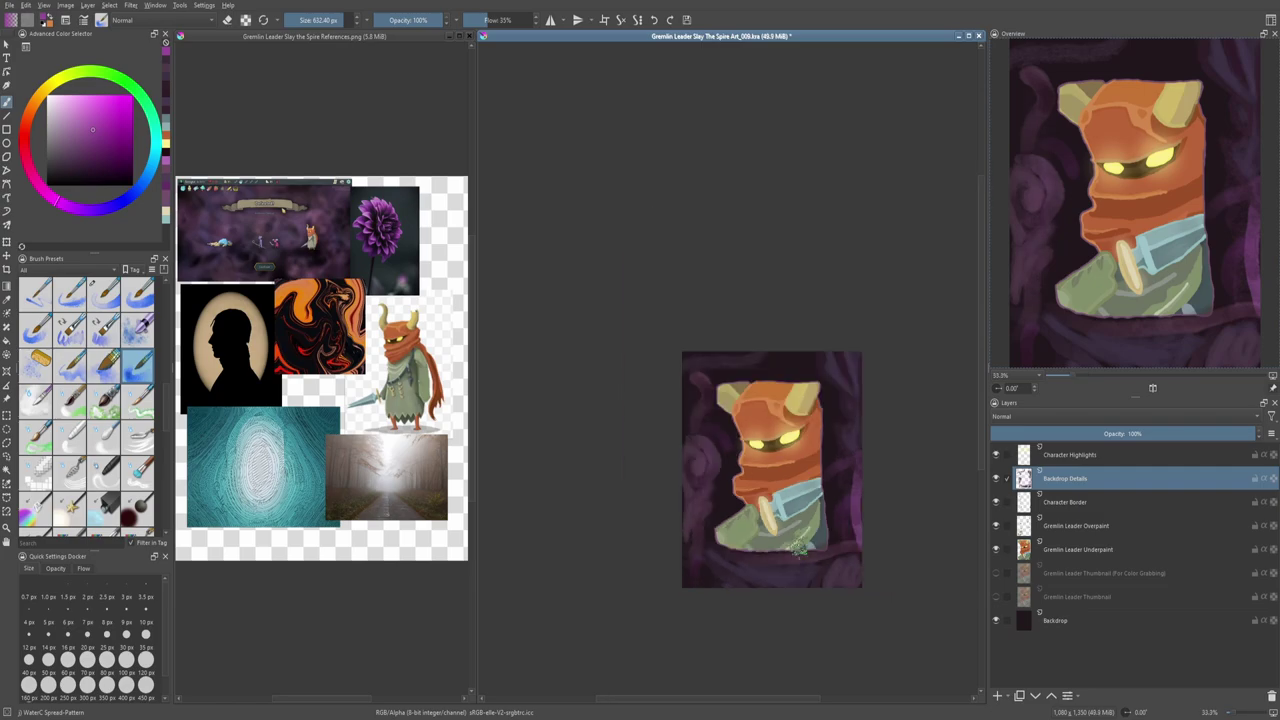
# Step: Sample a muted blue from the dagger and try a test stroke beside the figure with the RGBA 06 Rock brush
pyautogui.scroll(4, 797, 547)
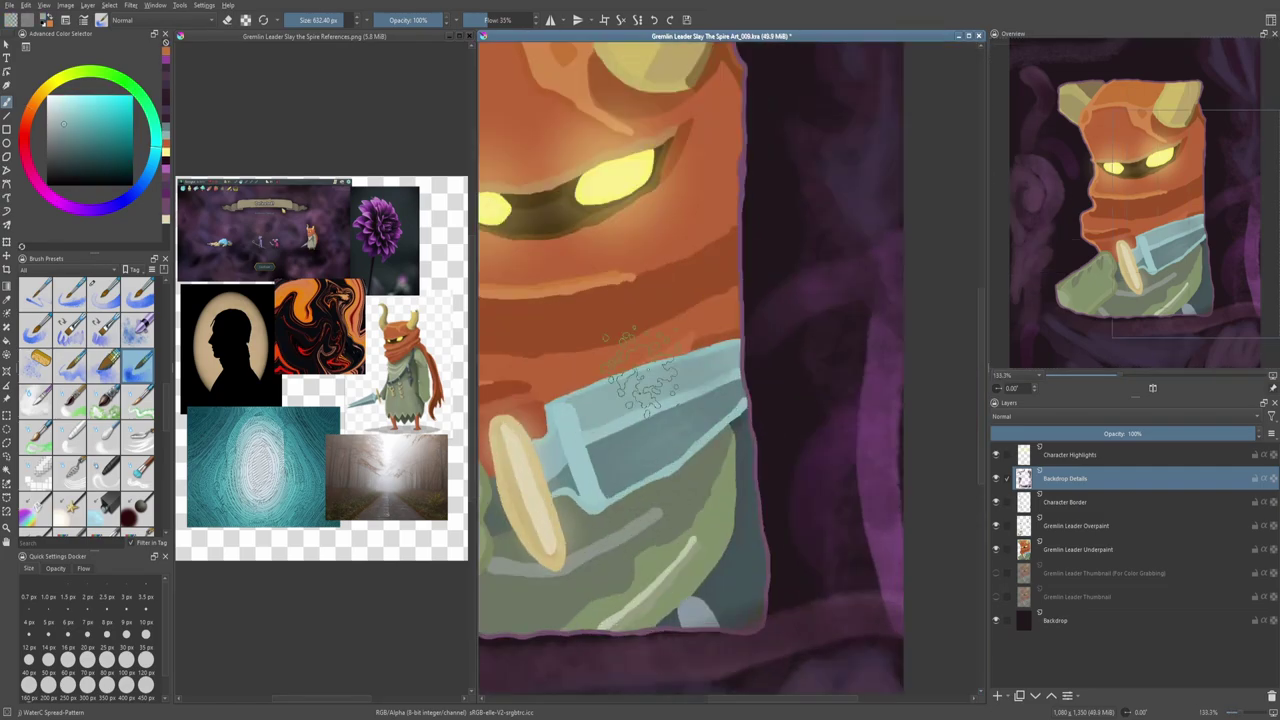
pyautogui.keyDown('ctrl'); pyautogui.click(578, 435); pyautogui.keyUp('ctrl')
pyautogui.scroll(3, 691, 371)
pyautogui.scroll(-6, 803, 558)
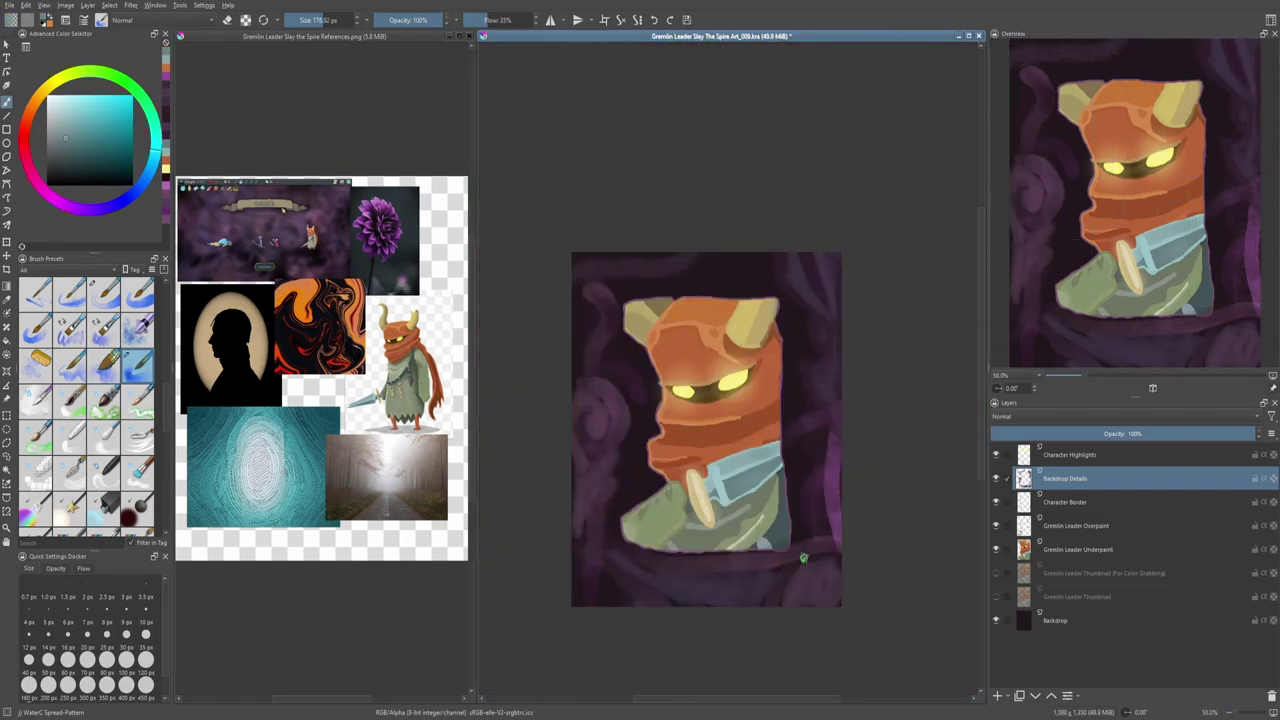
pyautogui.scroll(-3, 90, 400)
pyautogui.click(35, 436)
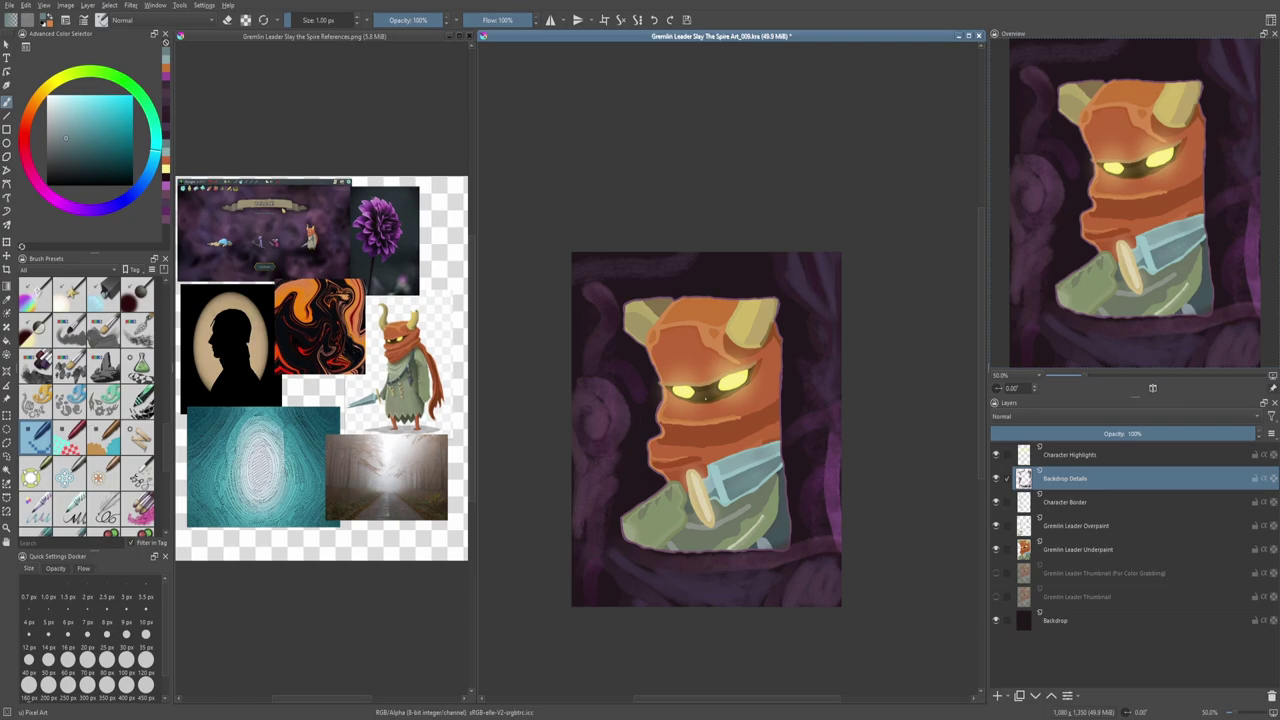
pyautogui.press('/')
pyautogui.press('.')
pyautogui.press('.')
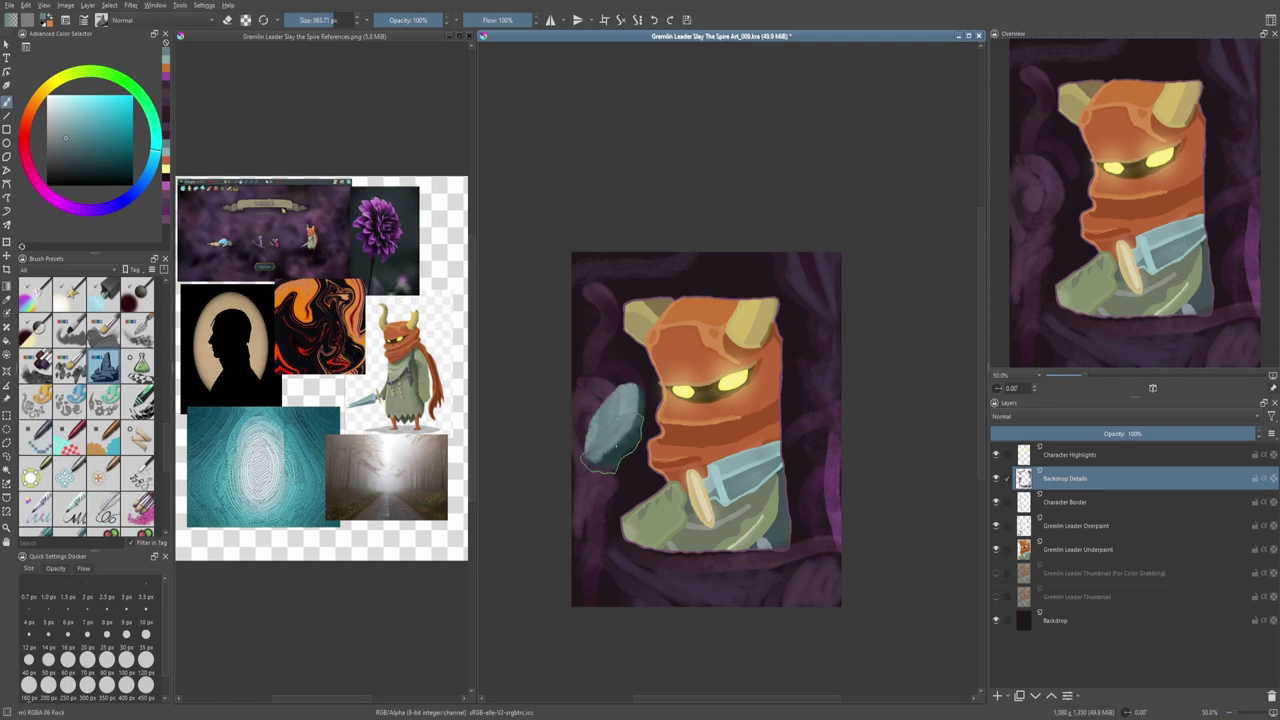
# Step: Try tracing a tan halftone band around the figure with the Screentone Pressure brush at 55 px
pyautogui.press('.')
pyautogui.press('.')
pyautogui.press('.')
pyautogui.press('.')
pyautogui.press('.')
pyautogui.press('.')
pyautogui.press('.')
pyautogui.press('.')
pyautogui.press('.')
pyautogui.press('.')
pyautogui.press('.')
pyautogui.press('.')
pyautogui.press('.')
pyautogui.press('.')
pyautogui.press('.')
pyautogui.press('.')
pyautogui.press('.')
pyautogui.press('.')
pyautogui.press('.')
pyautogui.press('.')
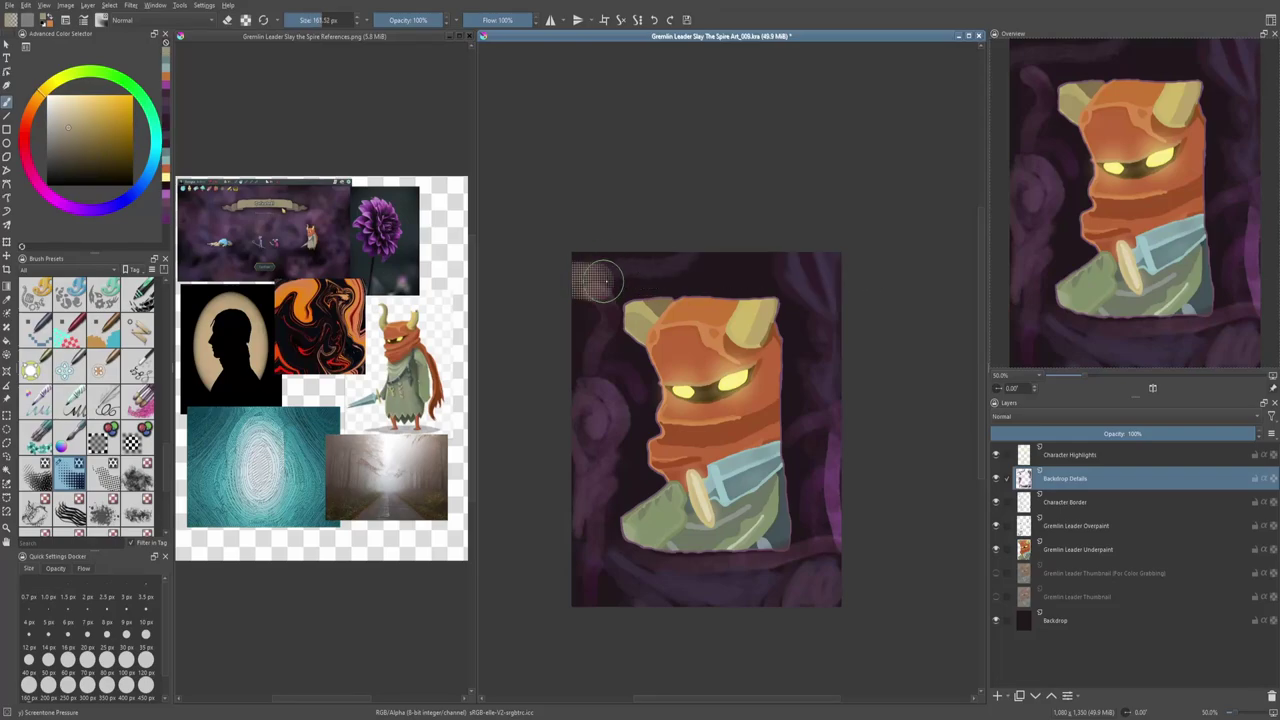
pyautogui.moveTo(585, 277); pyautogui.dragTo(800, 275)
pyautogui.moveTo(590, 585); pyautogui.dragTo(835, 585)
pyautogui.moveTo(624, 502)
pyautogui.mouseDown()
pyautogui.moveTo(688, 568)
pyautogui.moveTo(795, 340)
pyautogui.moveTo(606, 318)
pyautogui.moveTo(638, 490)
pyautogui.mouseUp()
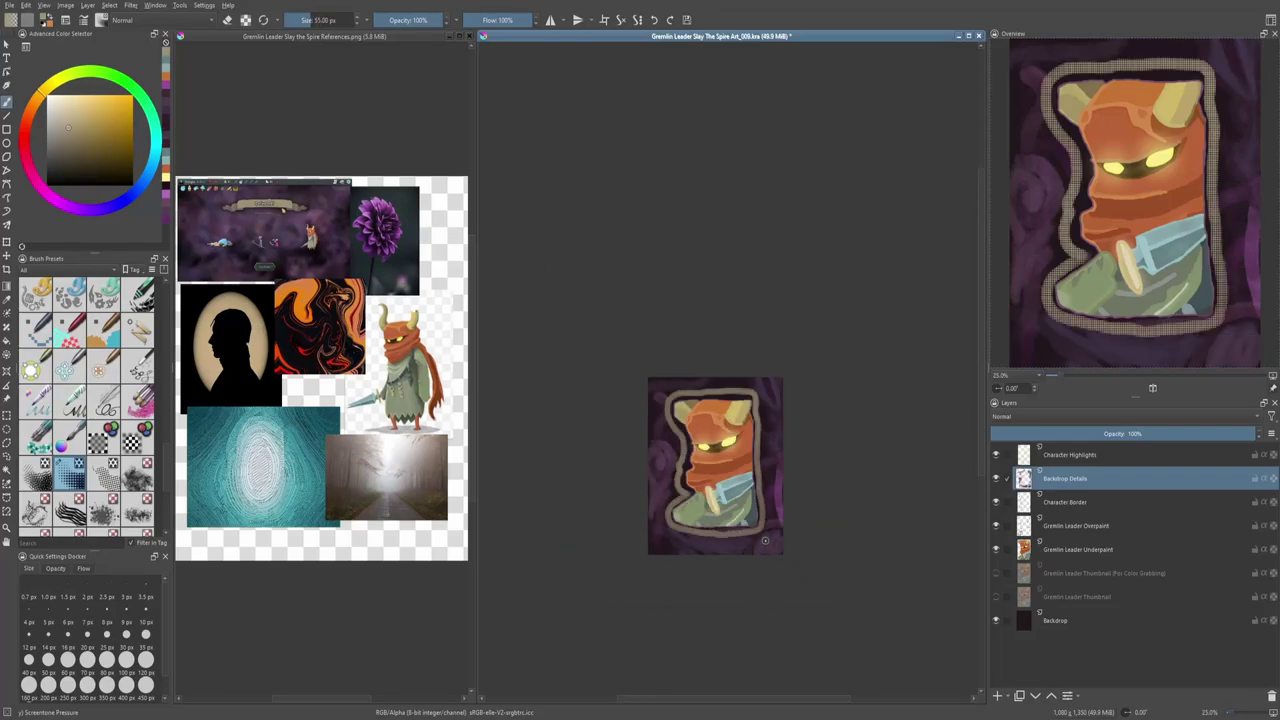
pyautogui.click(1107, 500)
pyautogui.hotkey('ctrl', 't')
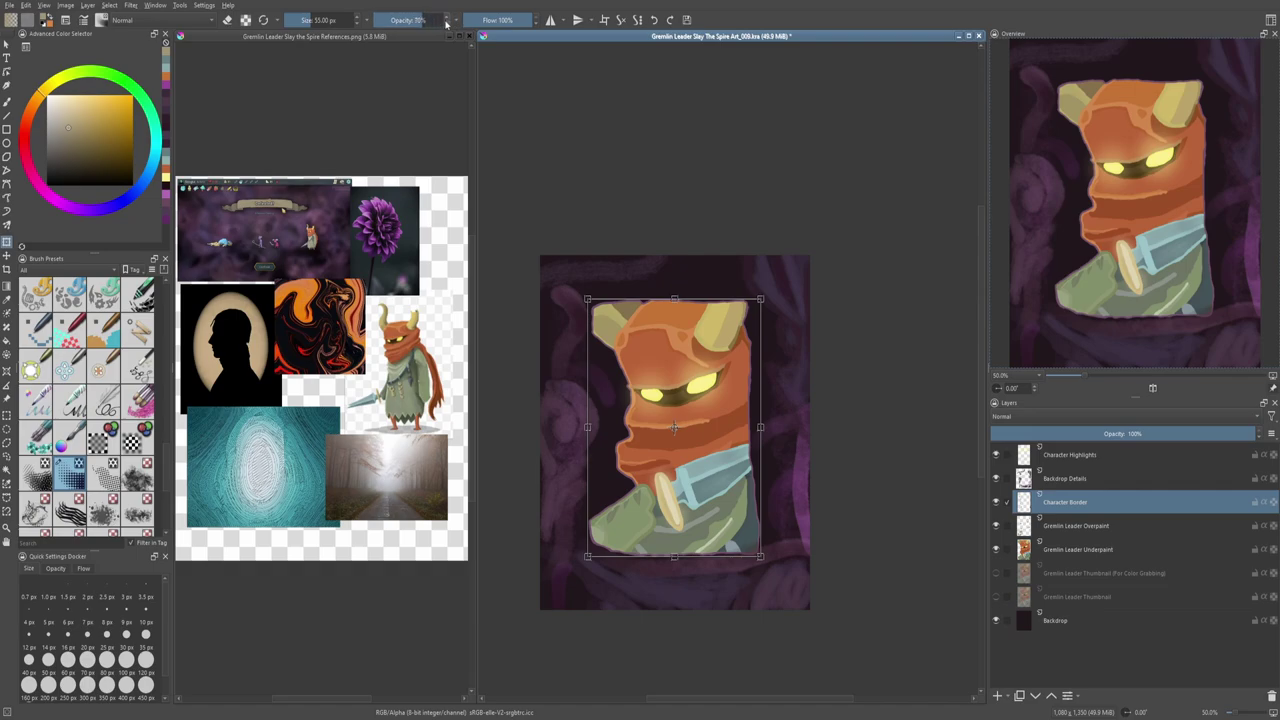
pyautogui.press('Escape')
# Step: Inspect the purple outline around the figure up close and from a distance
pyautogui.scroll(3, 500, 353)
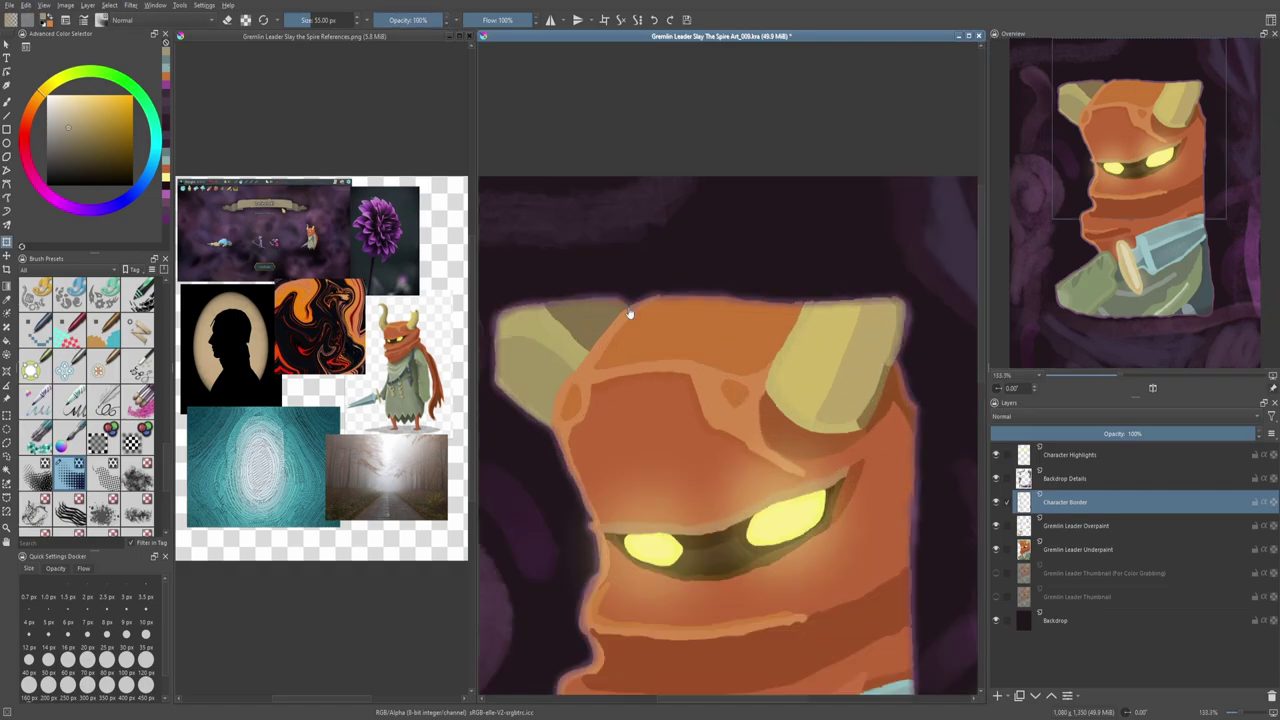
pyautogui.scroll(-3, 533, 361)
pyautogui.scroll(4, 531, 365)
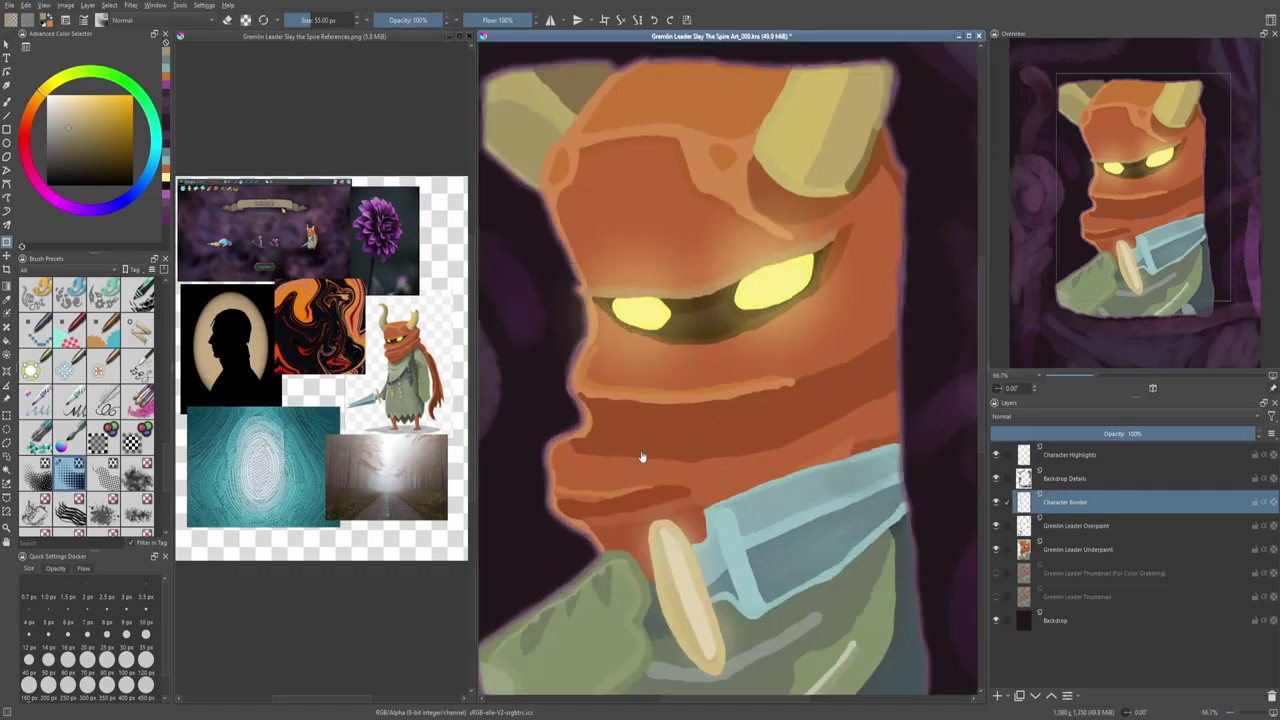
pyautogui.scroll(-3, 532, 369)
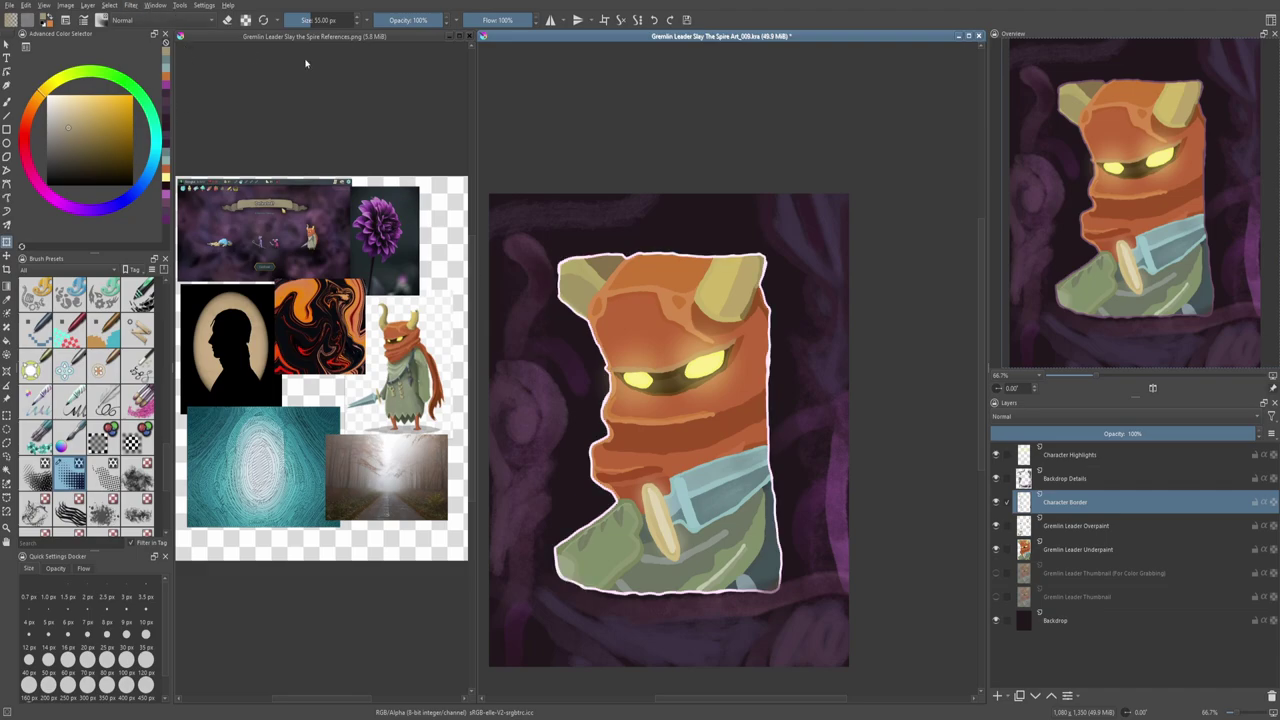
pyautogui.scroll(-1, 592, 400)
pyautogui.click(1063, 480)
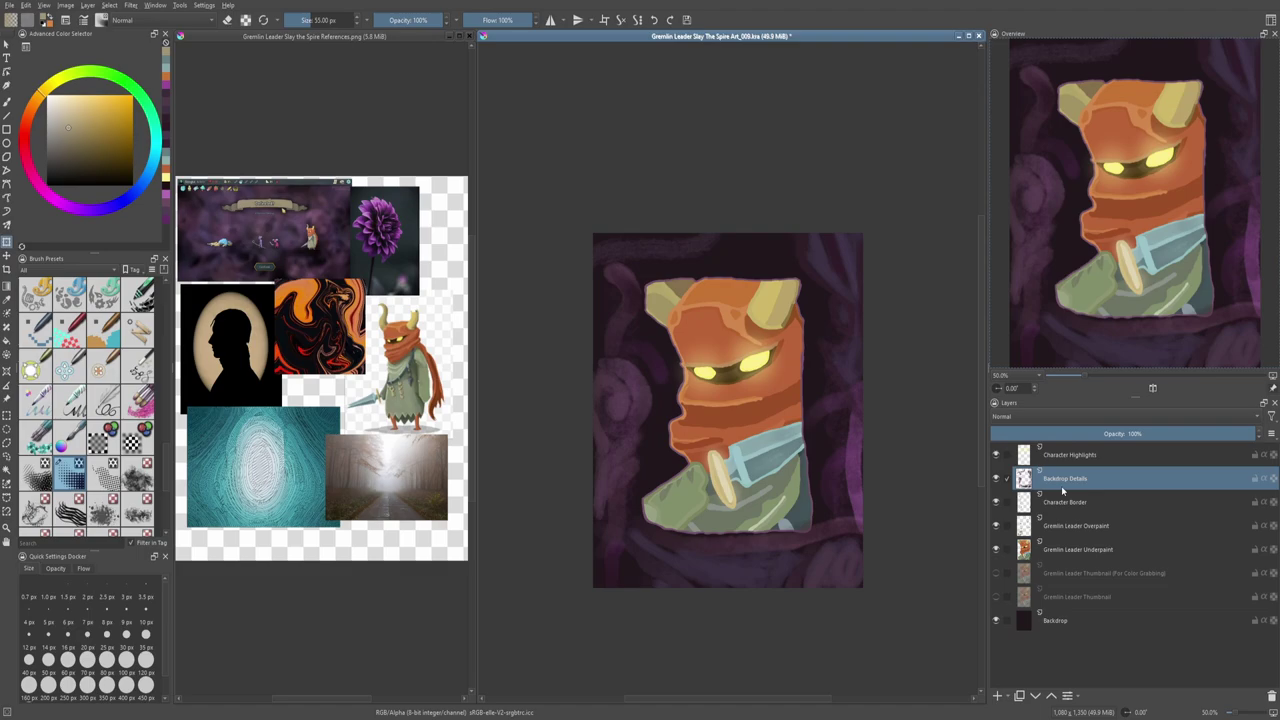
pyautogui.scroll(1, 778, 390)
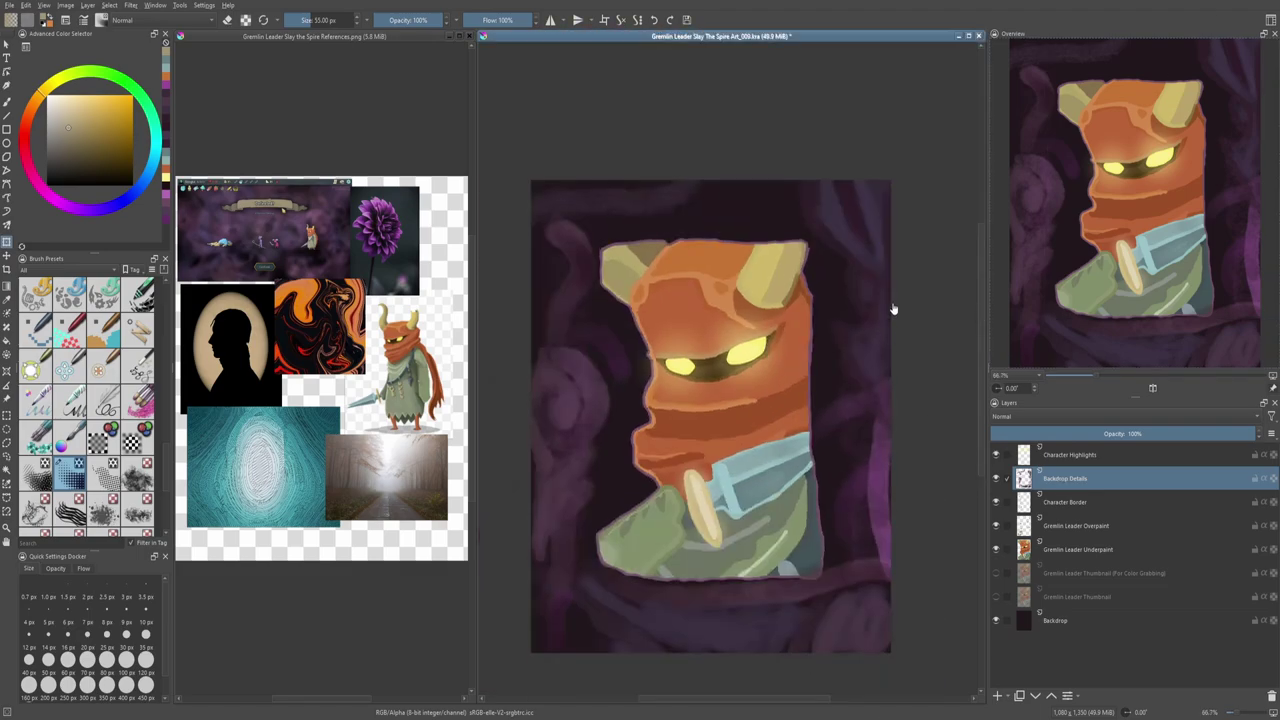
pyautogui.scroll(1, 863, 280)
pyautogui.scroll(-1, 863, 280)
pyautogui.press('pagedown')
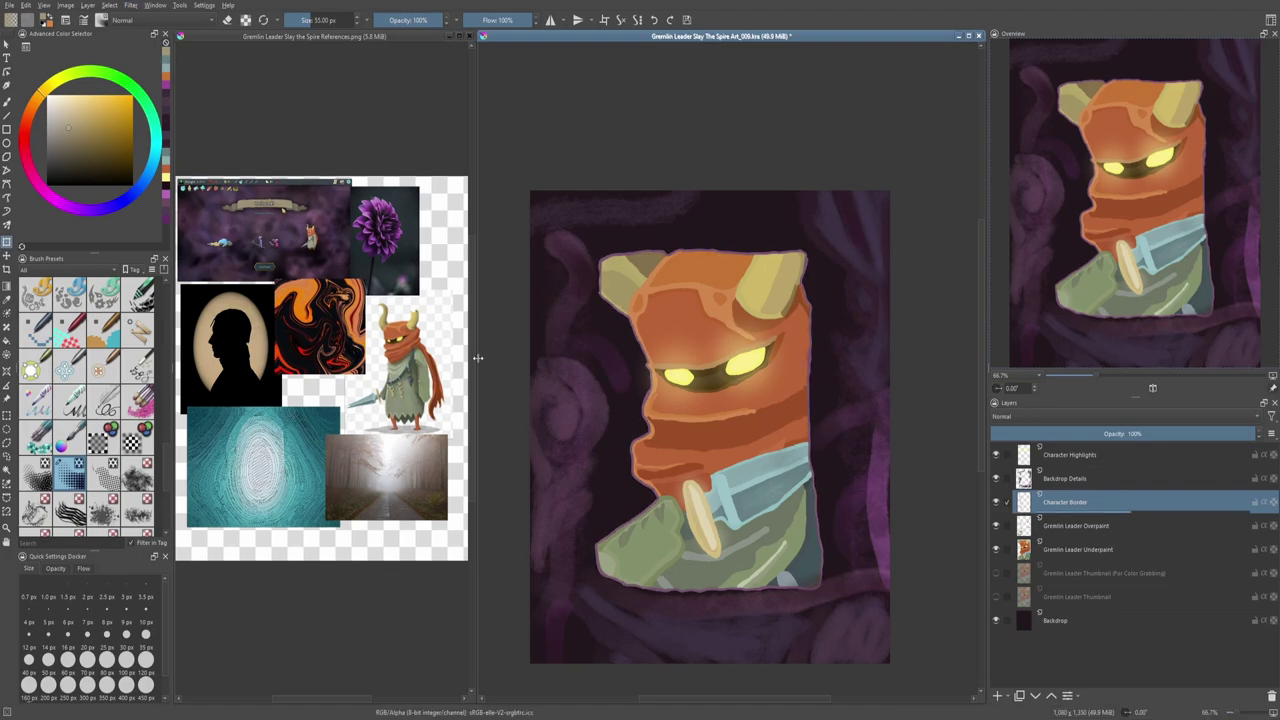
pyautogui.press('+')
pyautogui.press('+')
pyautogui.press('+')
pyautogui.press('+')
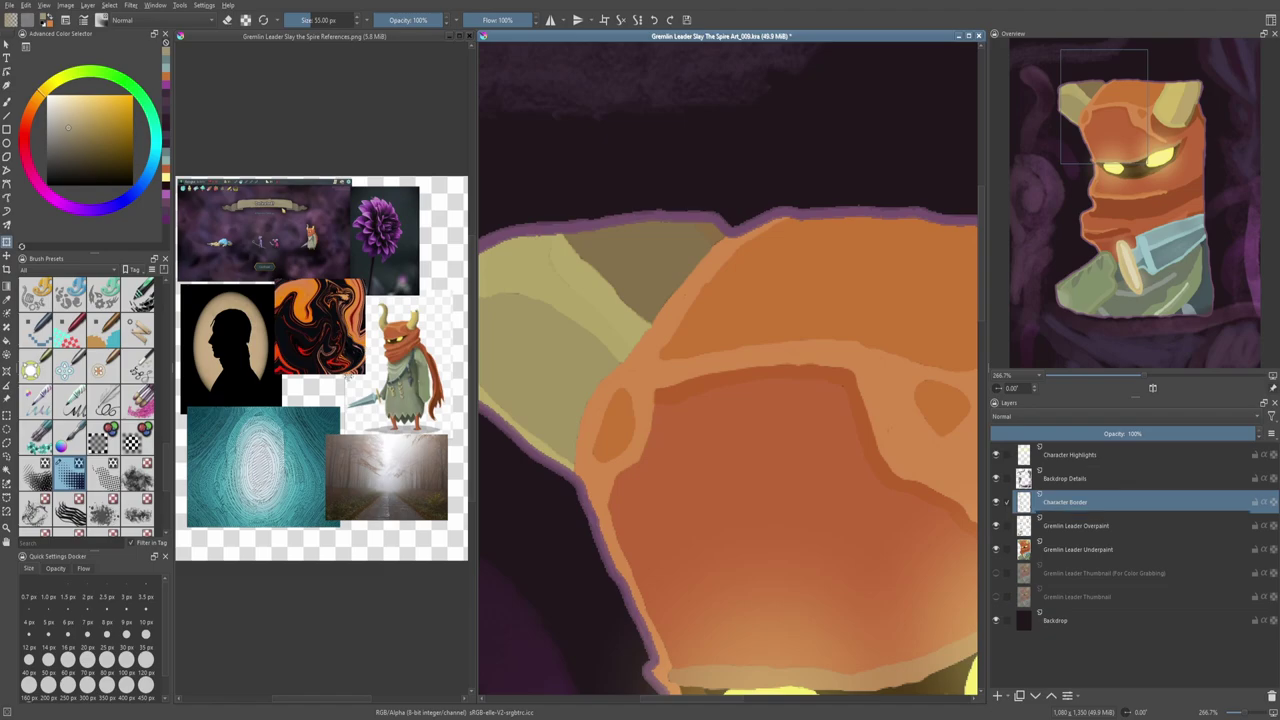
pyautogui.press('-')
pyautogui.press('-')
pyautogui.press('-')
pyautogui.press('-')
pyautogui.press('Insert')
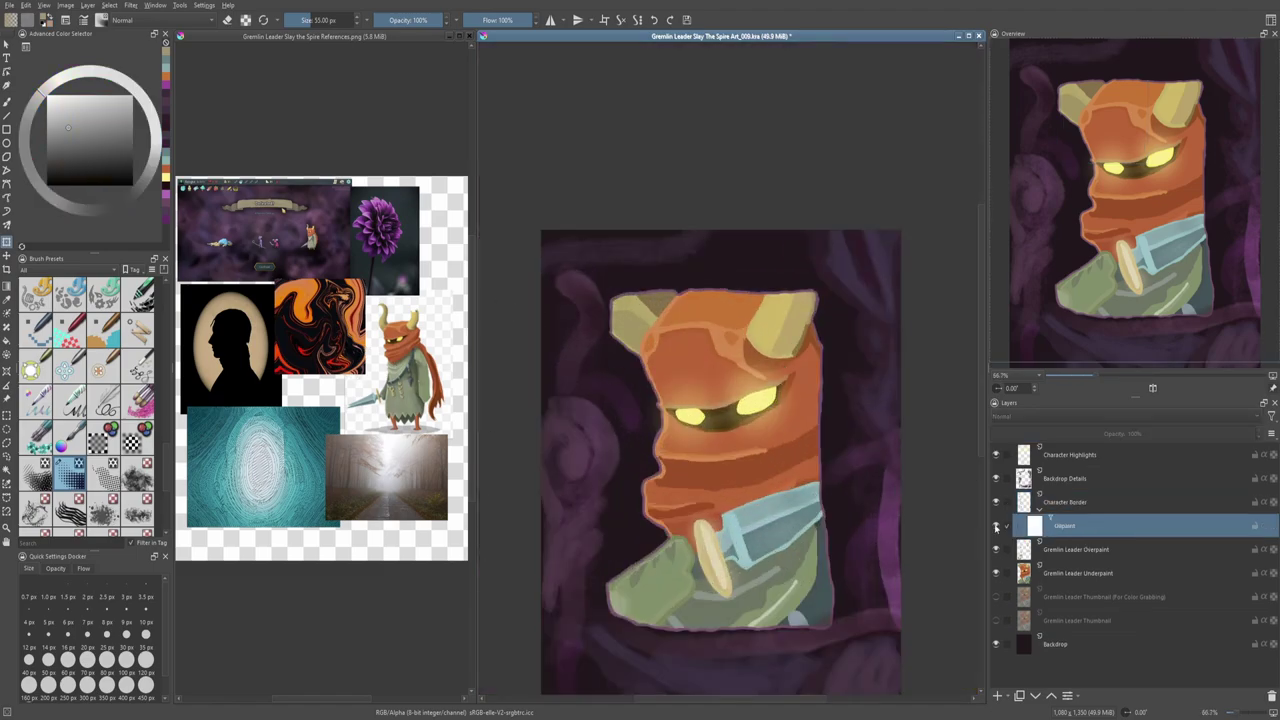
pyautogui.hotkey('shift', 'Delete')
pyautogui.press('pageup')
pyautogui.press('-')
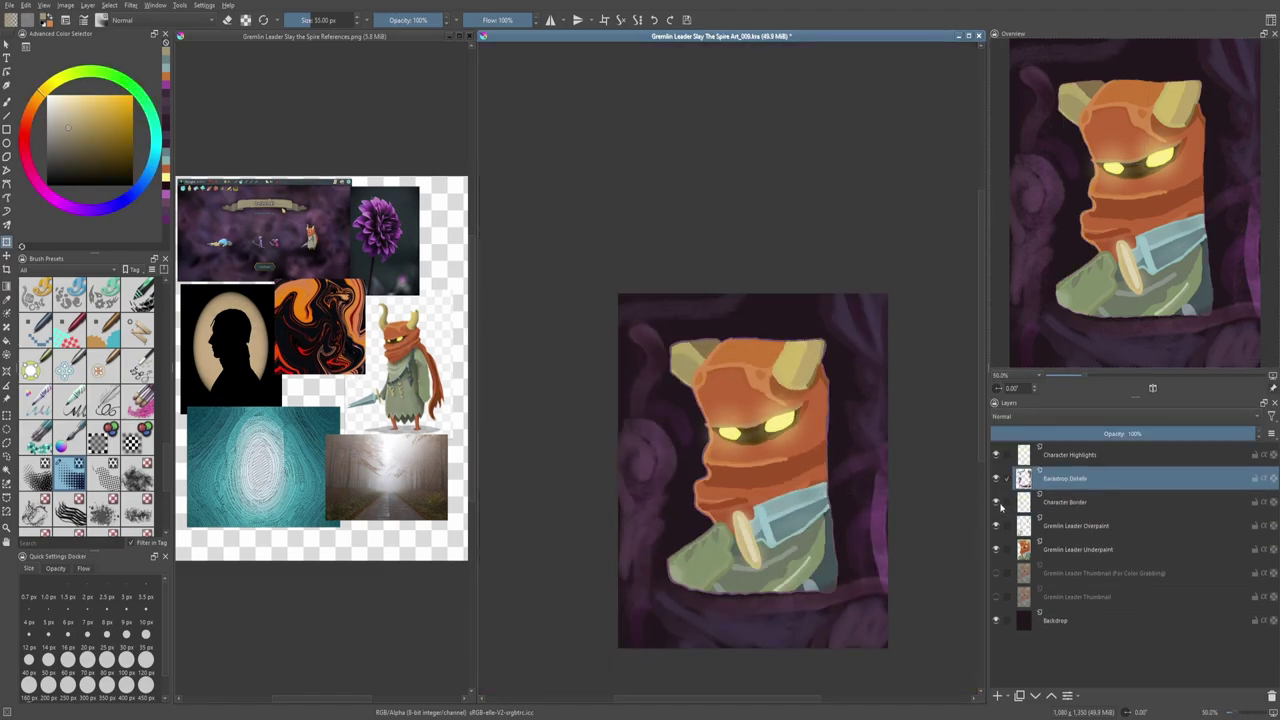
# Step: Duplicate the Character Border layer
pyautogui.press('pagedown')
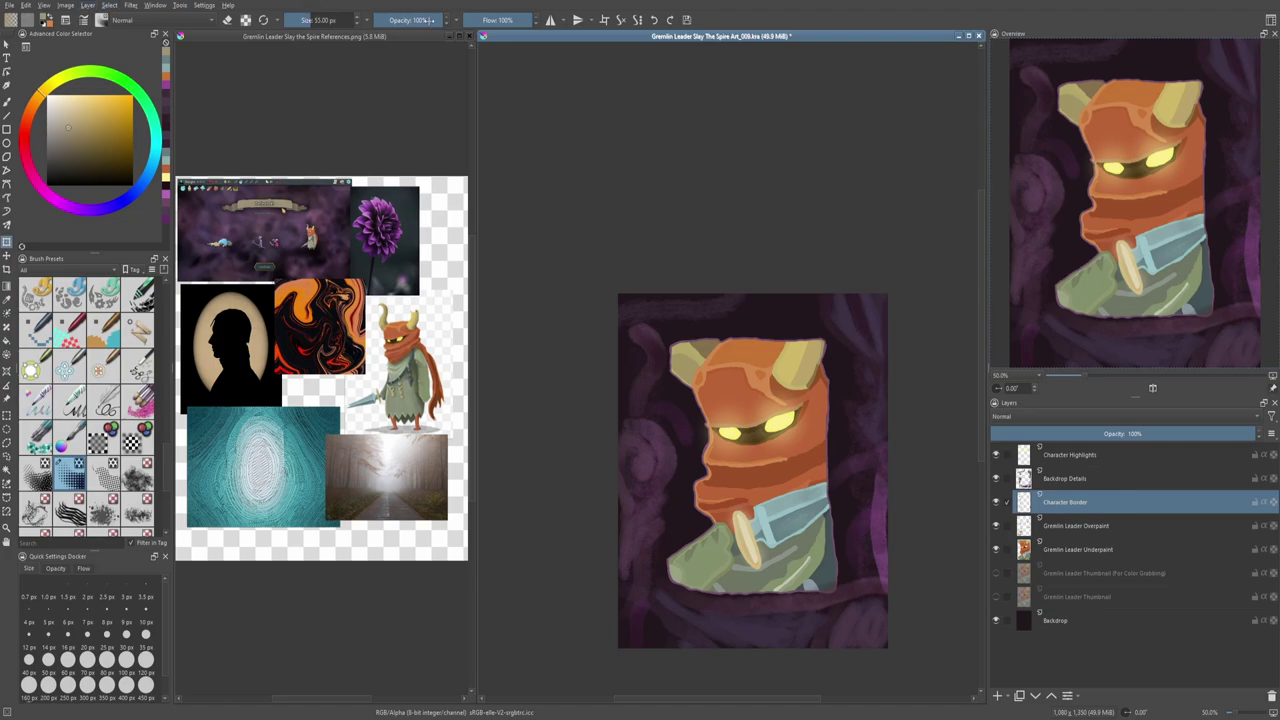
pyautogui.press('+')
pyautogui.press('+')
pyautogui.press('+')
pyautogui.press('-')
pyautogui.press('-')
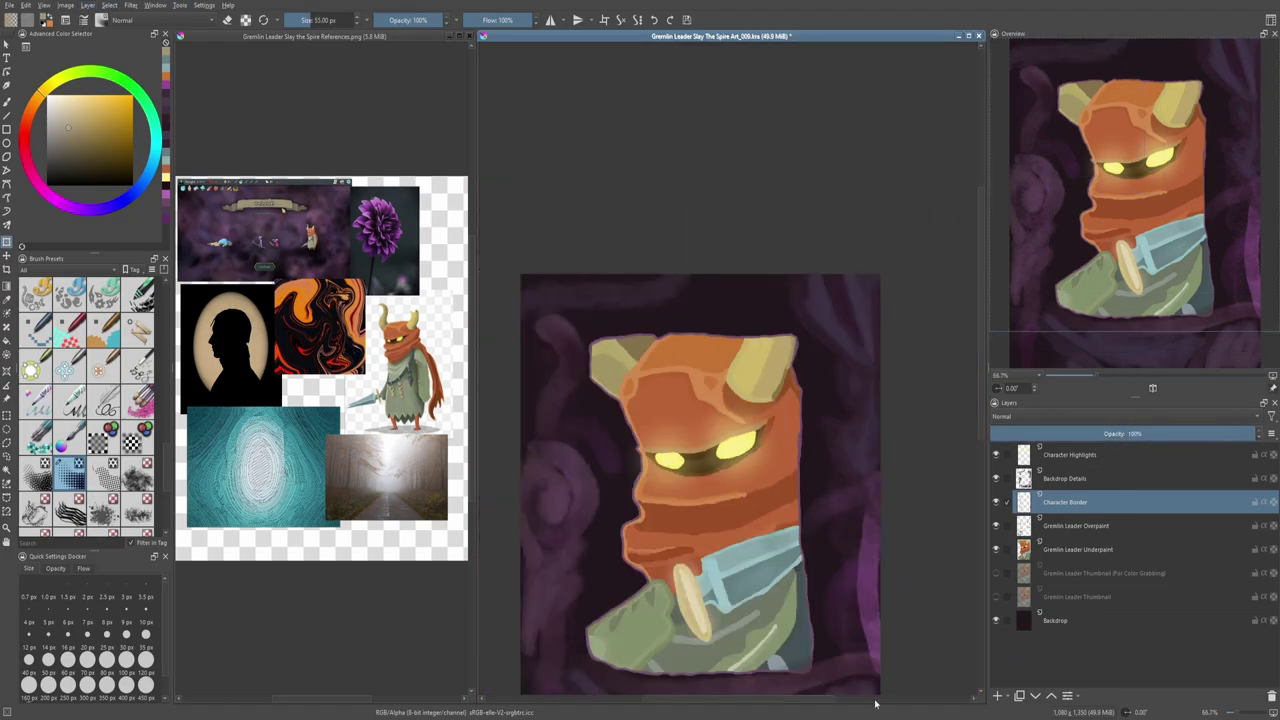
pyautogui.hotkey('ctrl', 'j')
# Step: Transform the duplicated outline into a larger frame that runs through the backdrop around the figure
pyautogui.hotkey('ctrl', 't')
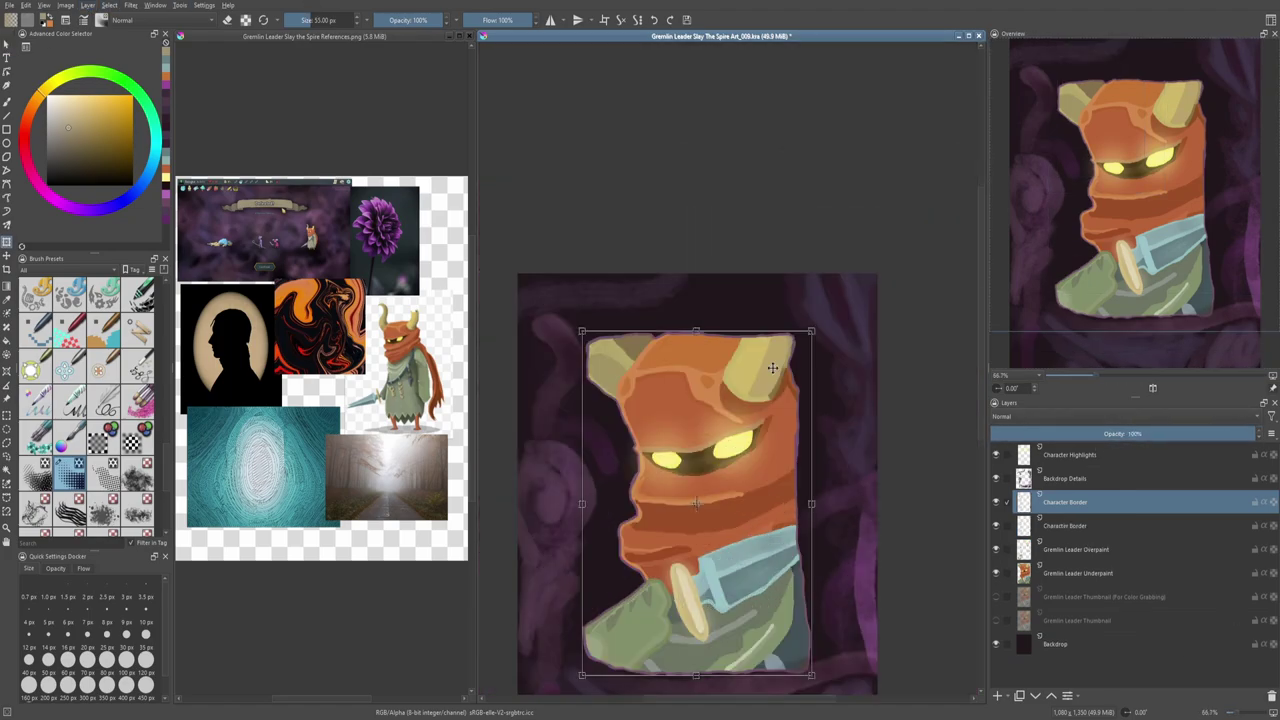
pyautogui.moveTo(755, 547); pyautogui.dragTo(788, 366)
pyautogui.press('-')
pyautogui.press('-')
pyautogui.press('+')
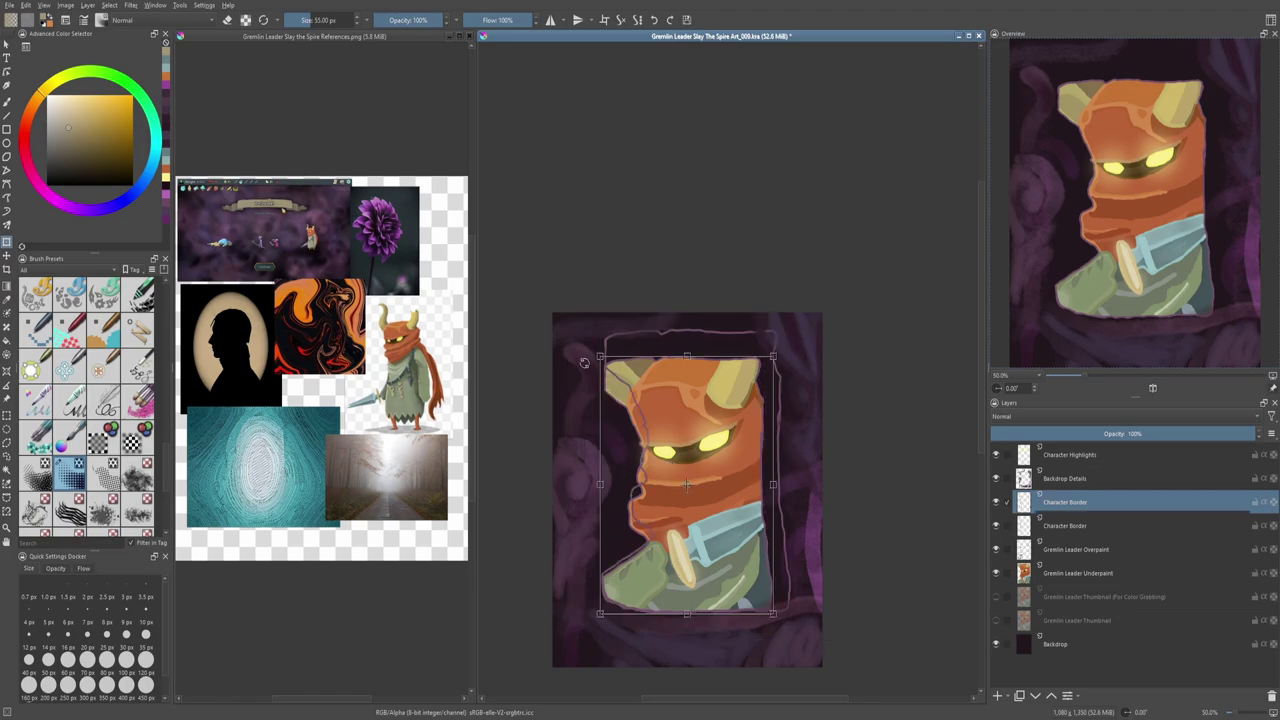
pyautogui.moveTo(717, 527); pyautogui.dragTo(711, 594)
pyautogui.press('Return')
# Step: Check the hidden Gremlin Leader Thumbnail layers by toggling their visibility
pyautogui.click(1077, 620)
pyautogui.click(996, 620)
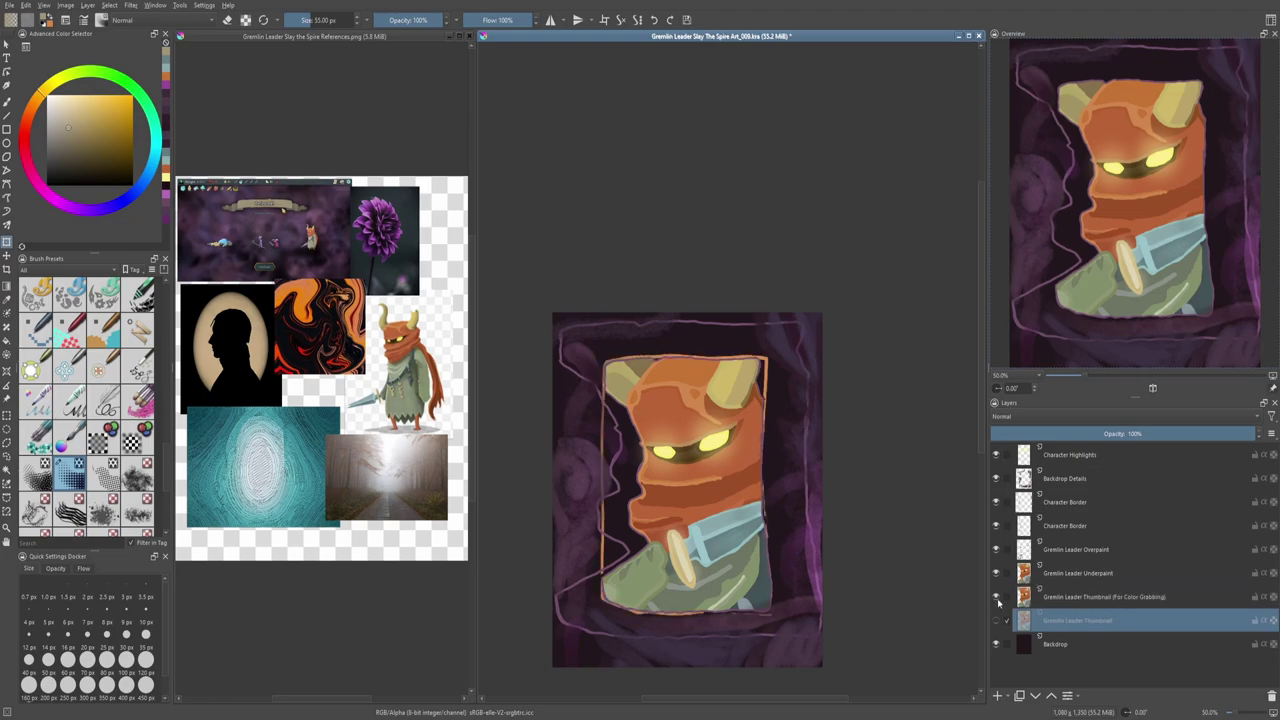
pyautogui.click(996, 620)
pyautogui.click(996, 620)
pyautogui.click(996, 620)
# Step: Rename the duplicated border layer as Character Border Inverse
pyautogui.click(1086, 502)
pyautogui.scroll(-2, 765, 545)
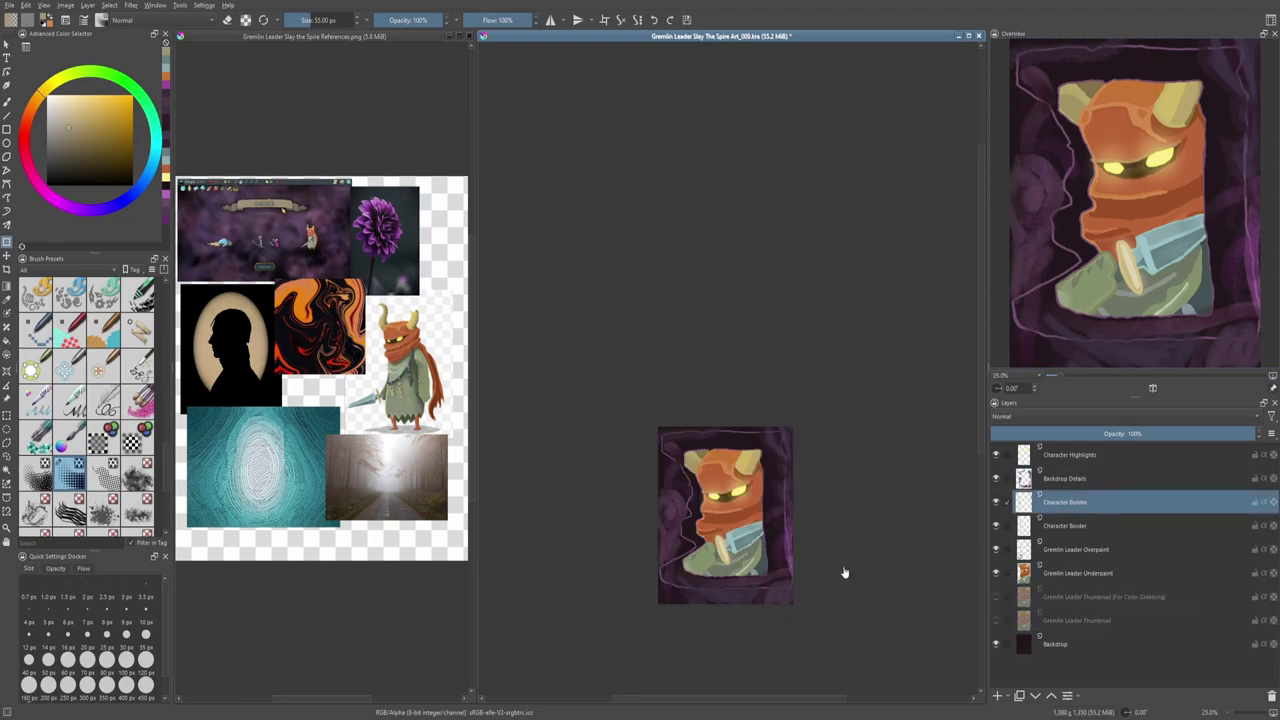
pyautogui.doubleClick(1070, 502)
pyautogui.write('Inverse')
pyautogui.press('Return')
# Step: Mirror the Character Border Inverse outline horizontally and stretch it wider across the backdrop
pyautogui.scroll(2, 786, 435)
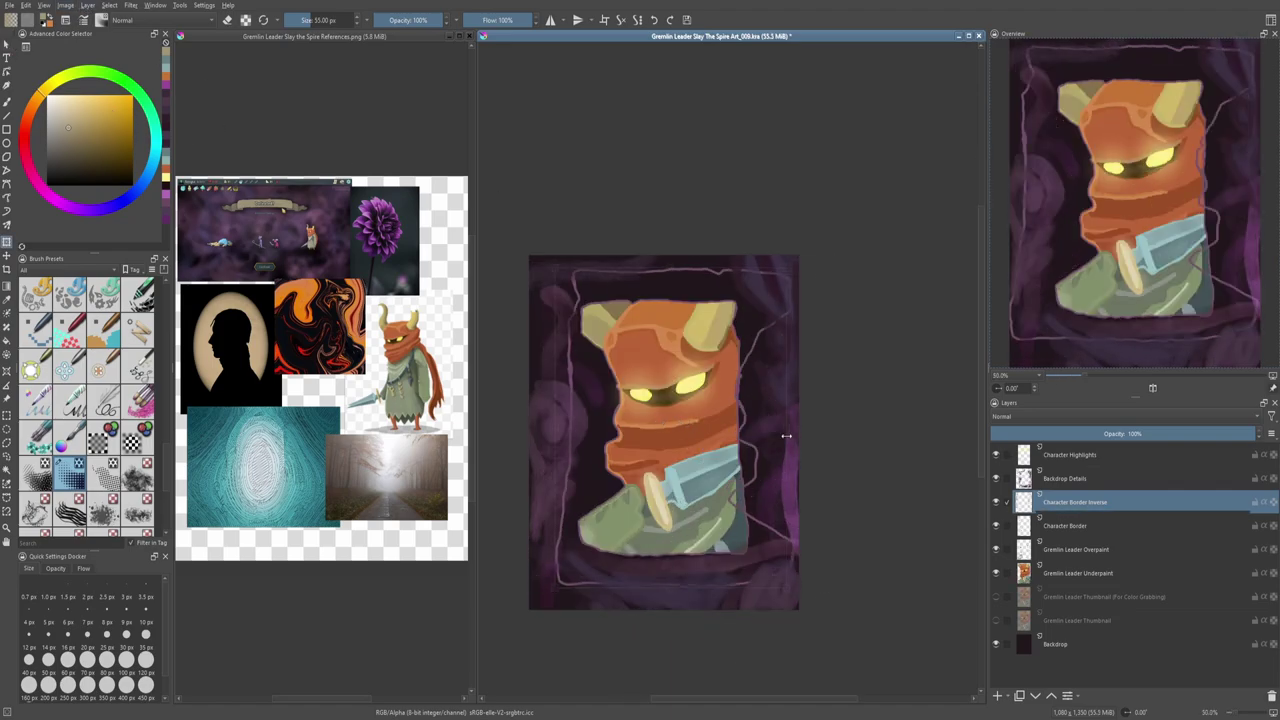
pyautogui.moveTo(786, 435); pyautogui.dragTo(840, 445)
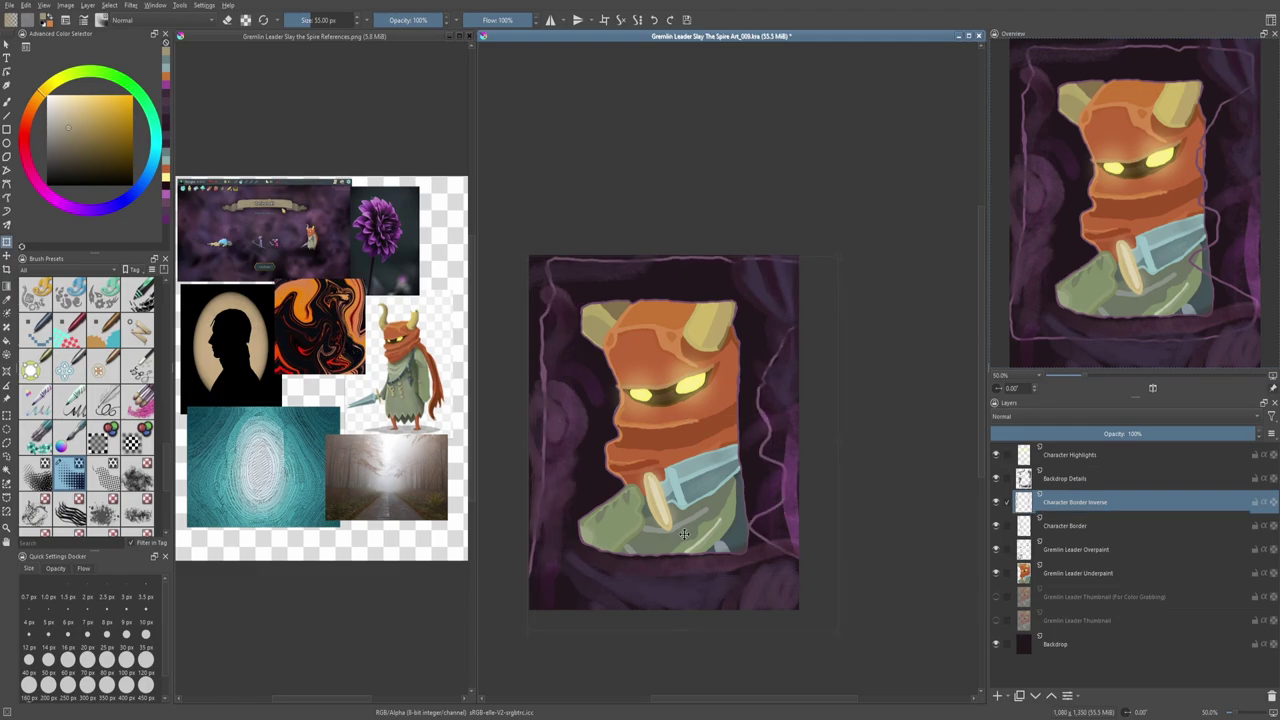
pyautogui.click(1075, 525)
pyautogui.press('-')
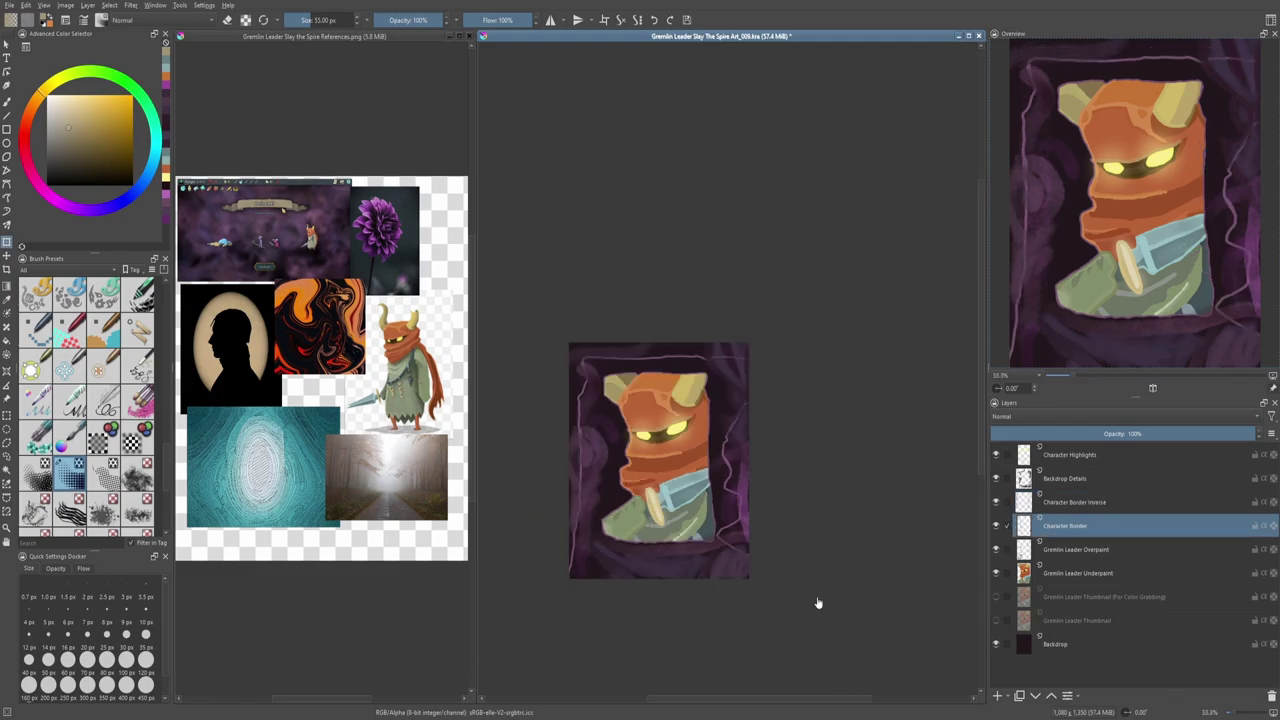
pyautogui.scroll(2, 817, 603)
# Step: Lower the opacity of the Character Border Inverse layer to 20%
pyautogui.click(1075, 502)
pyautogui.click(1100, 436)
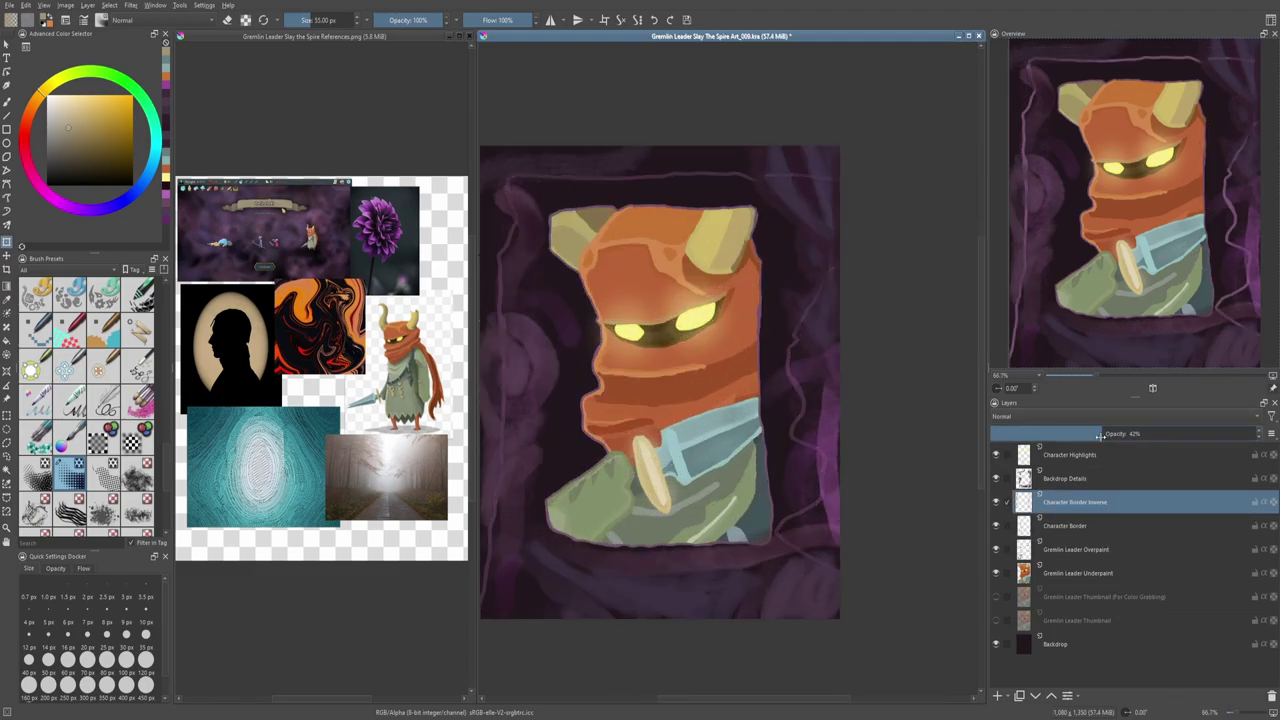
pyautogui.moveTo(1100, 436); pyautogui.dragTo(1042, 436)
pyautogui.scroll(-1, 893, 391)
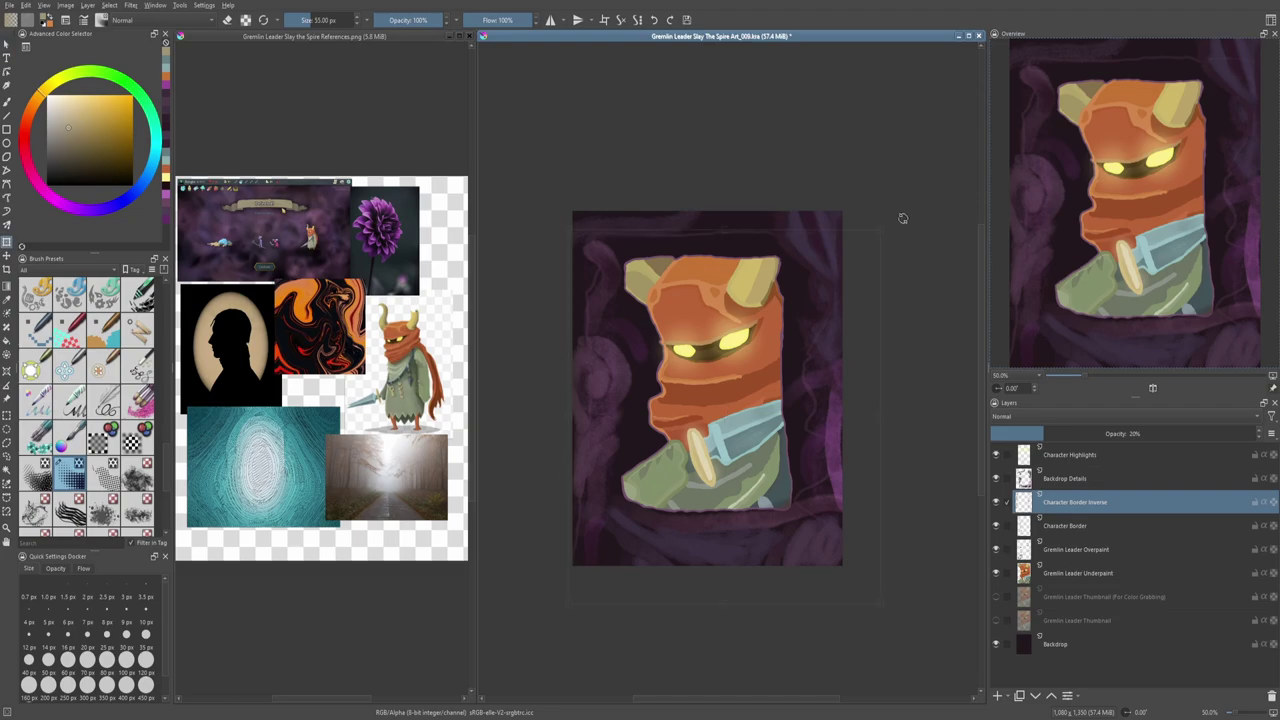
pyautogui.moveTo(793, 157); pyautogui.dragTo(766, 200)
pyautogui.press('Escape')
# Step: Examine the Character Border layer's outline against the faint backdrop lines from near and far
pyautogui.click(1109, 532)
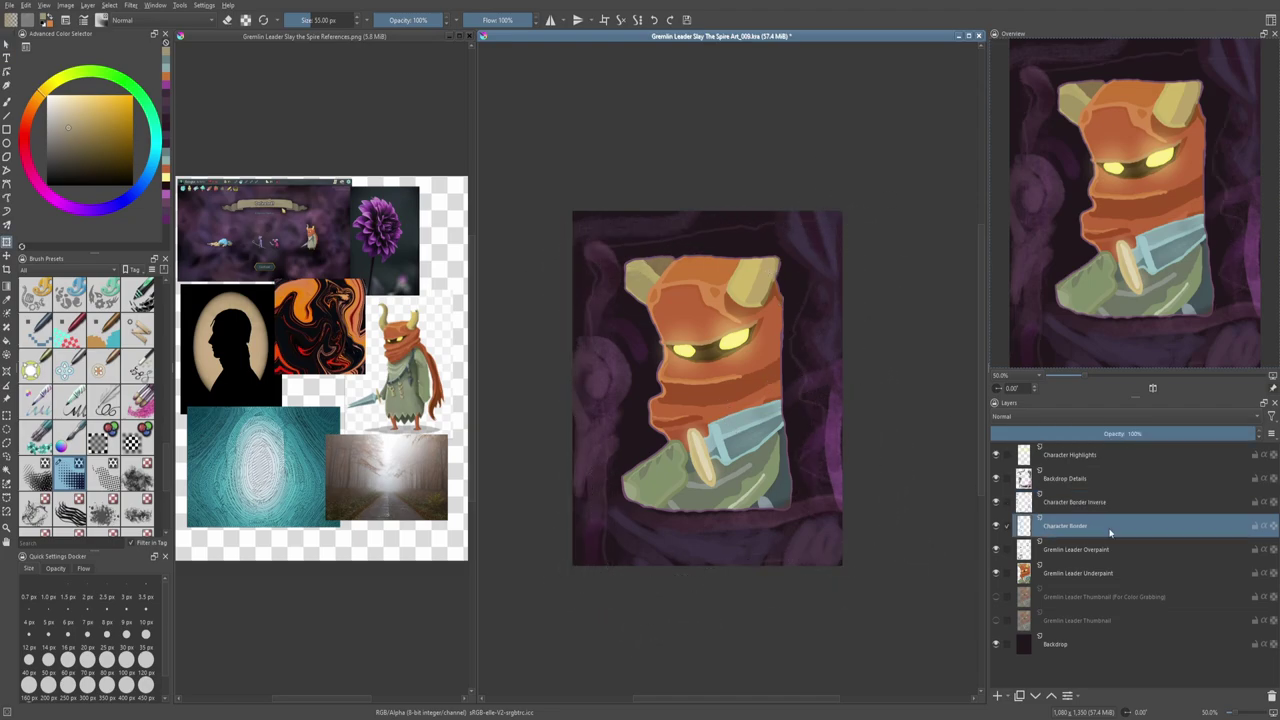
pyautogui.press('-')
pyautogui.press('-')
pyautogui.press('-')
pyautogui.press('+')
pyautogui.press('+')
pyautogui.press('+')
pyautogui.press('+')
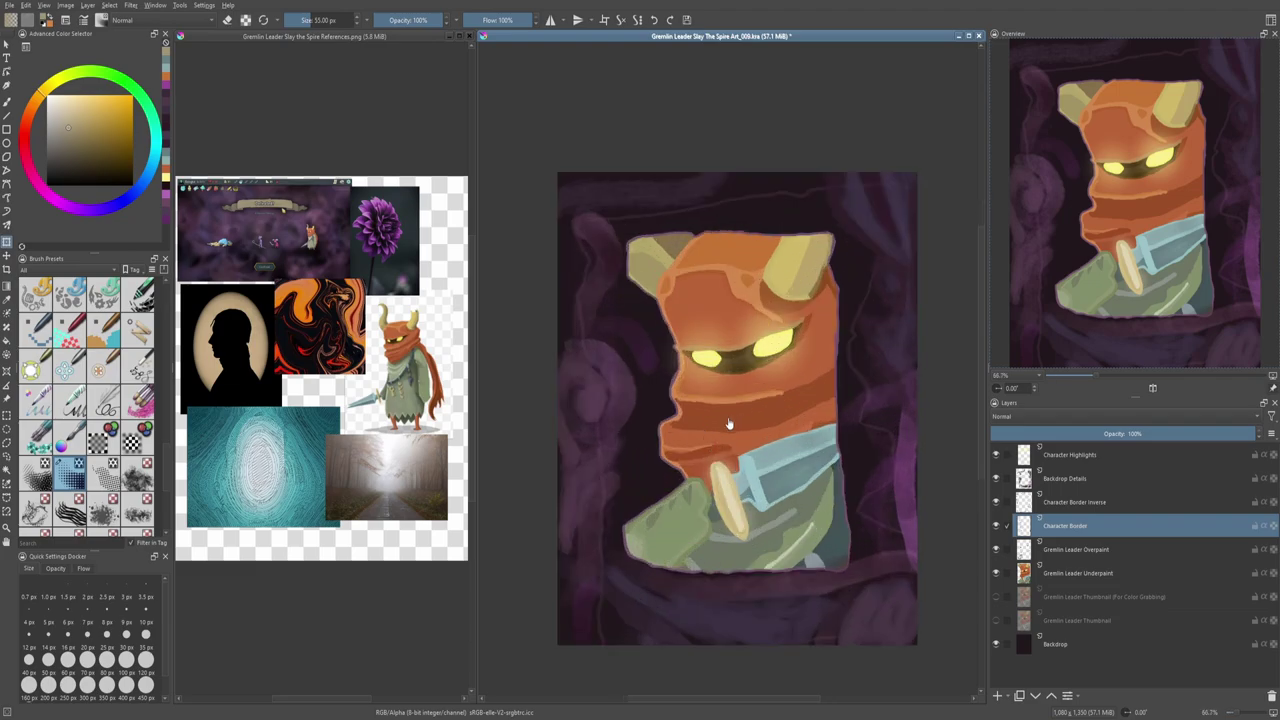
# Step: Check the Character Highlights layer and review the whole painting in canvas-only view
pyautogui.click(1109, 455)
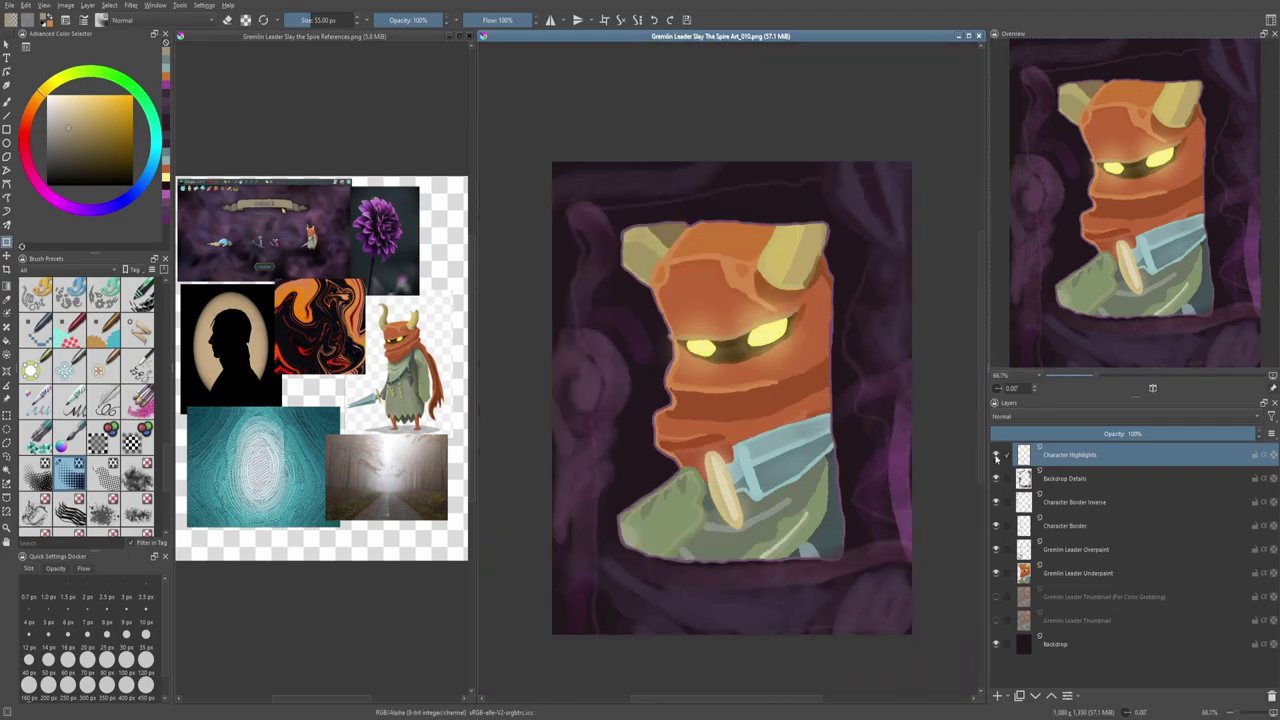
pyautogui.scroll(-1, 785, 410)
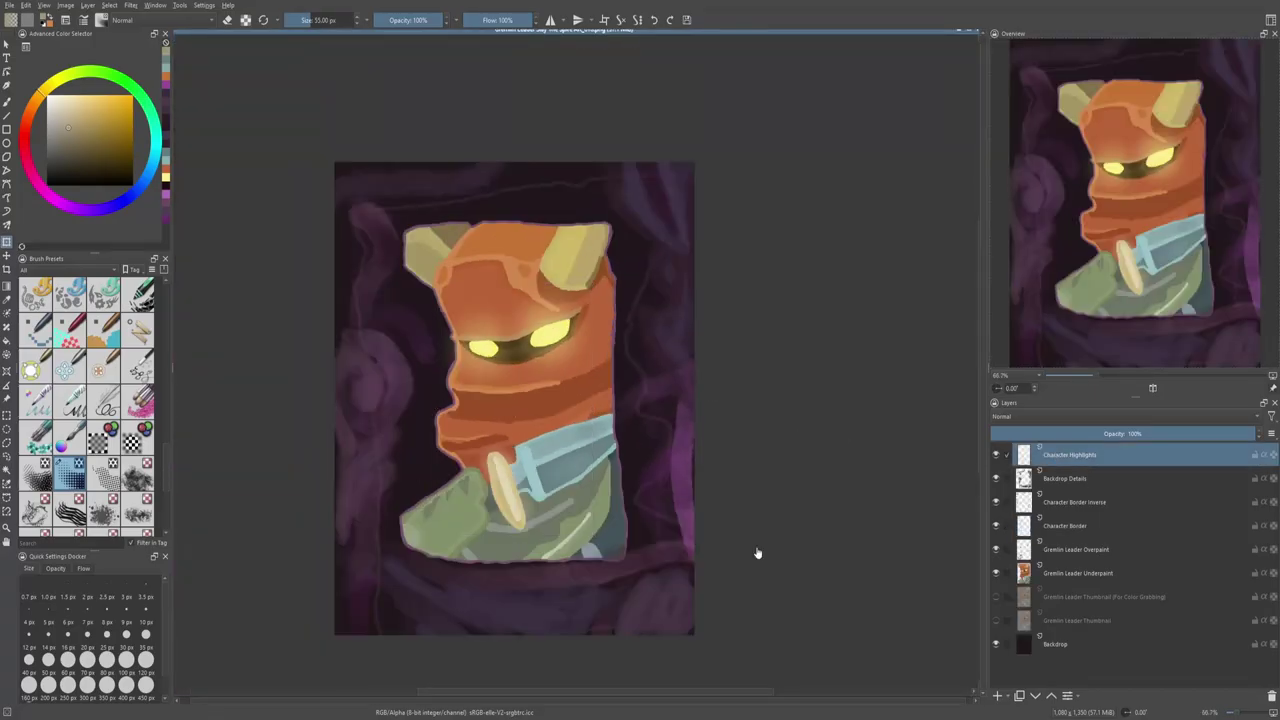
pyautogui.press('Tab')
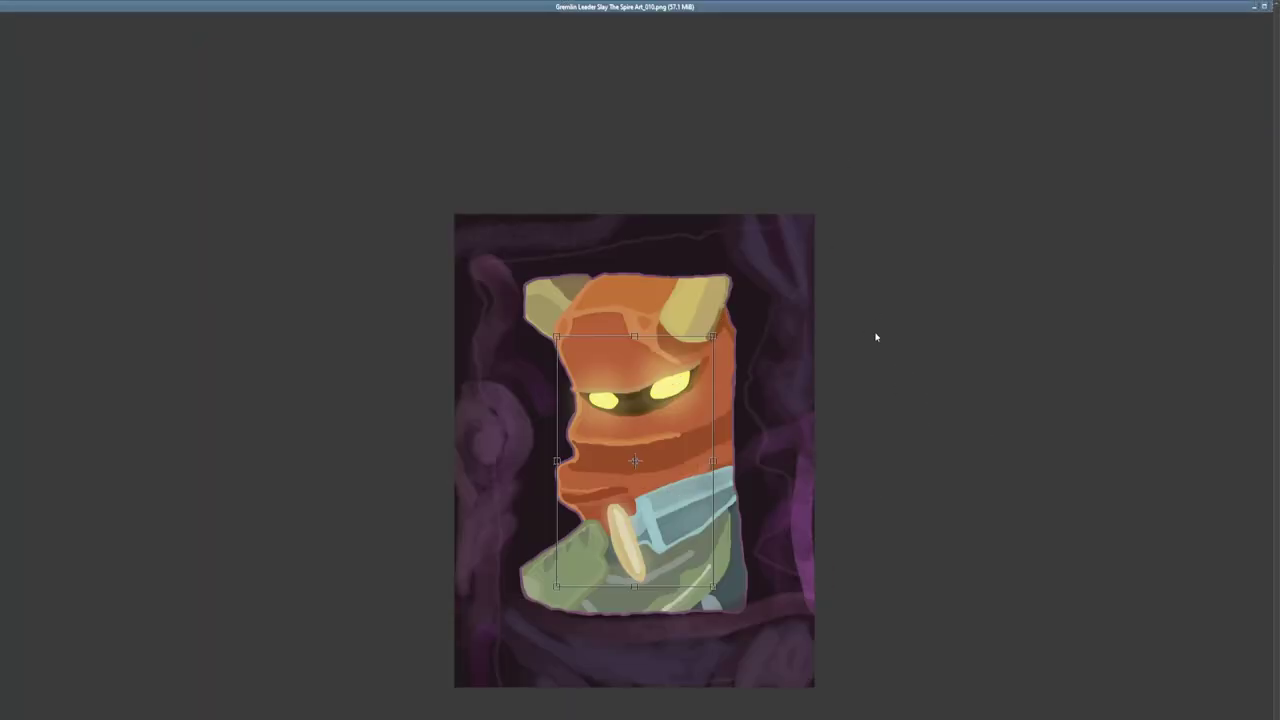
pyautogui.press('Tab')
pyautogui.press('Tab')
pyautogui.press('Tab')
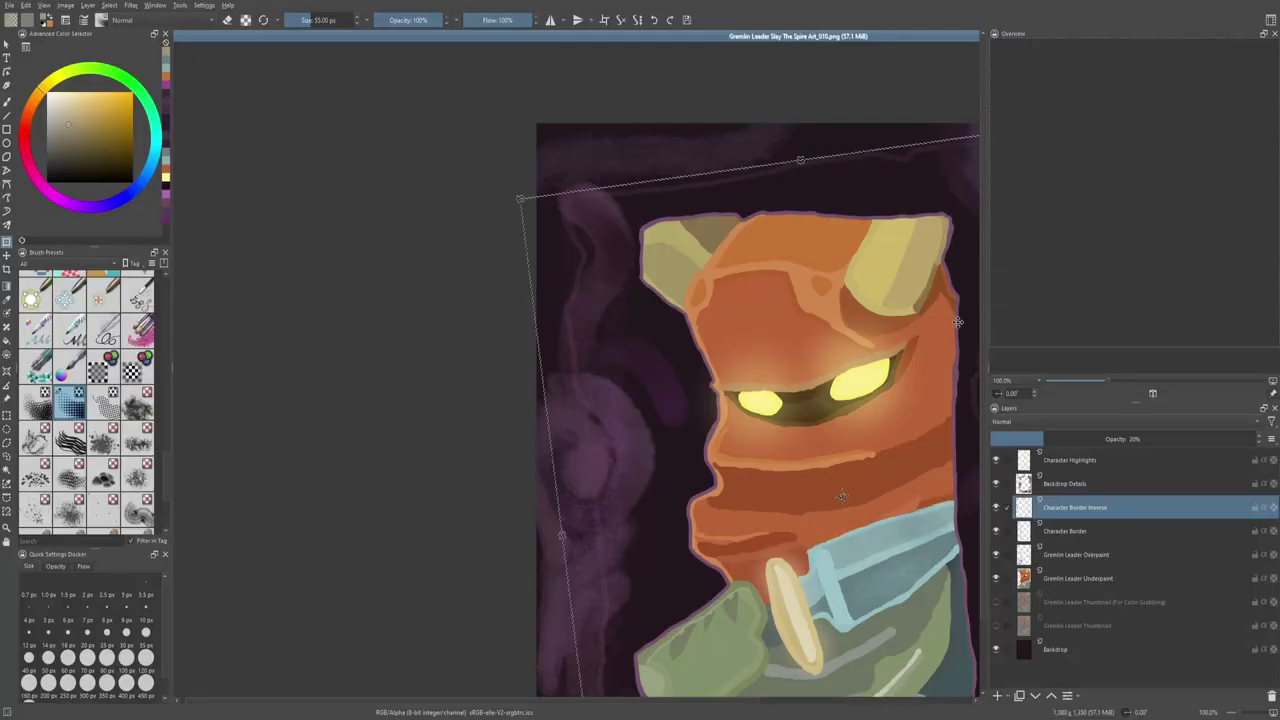